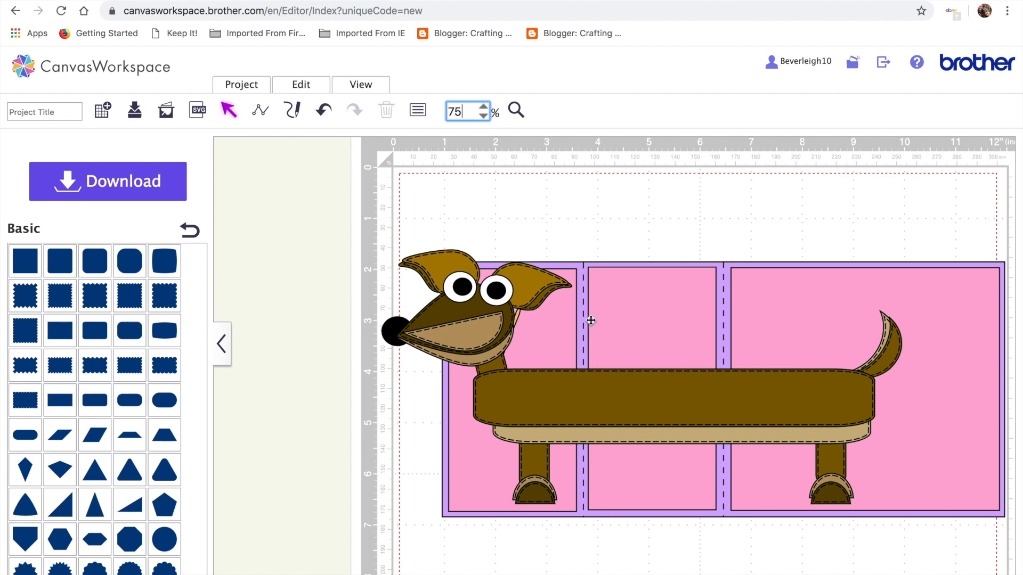
Move the dachshund artwork off the cutting mat into the empty workspace beside its upper part.
scroll(578, 296, right, 2)
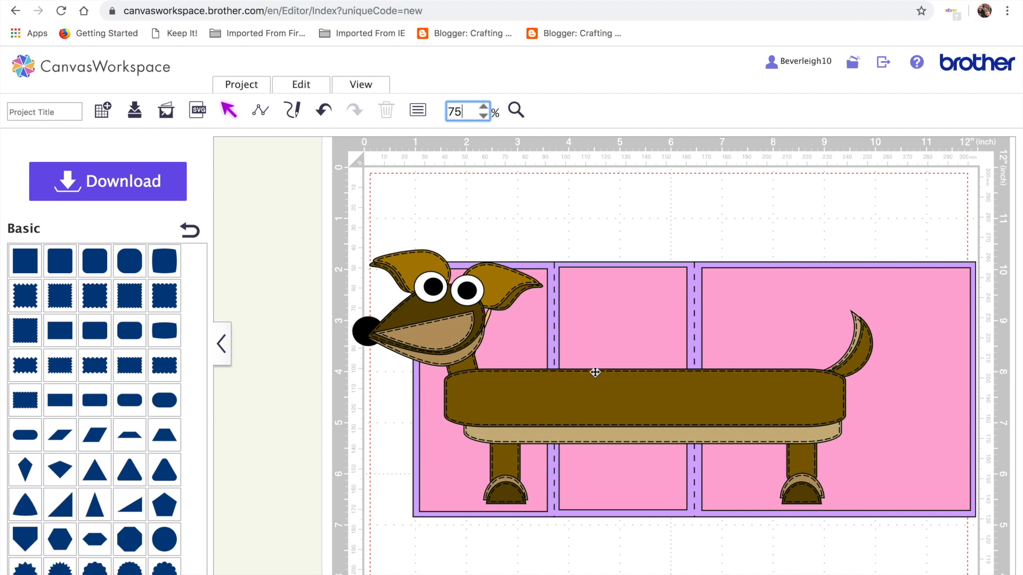
scroll(578, 320, down, 1)
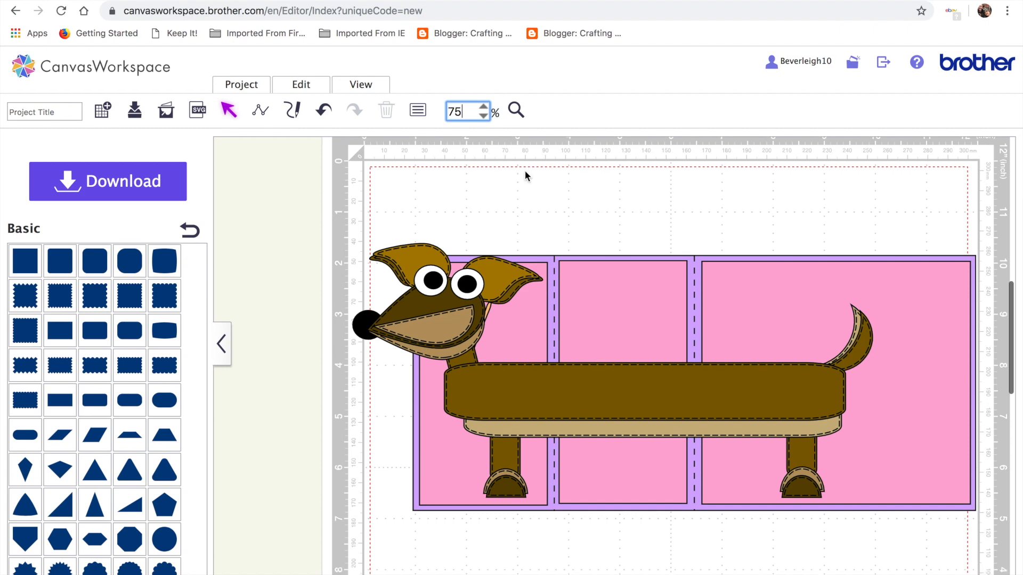
click(484, 117)
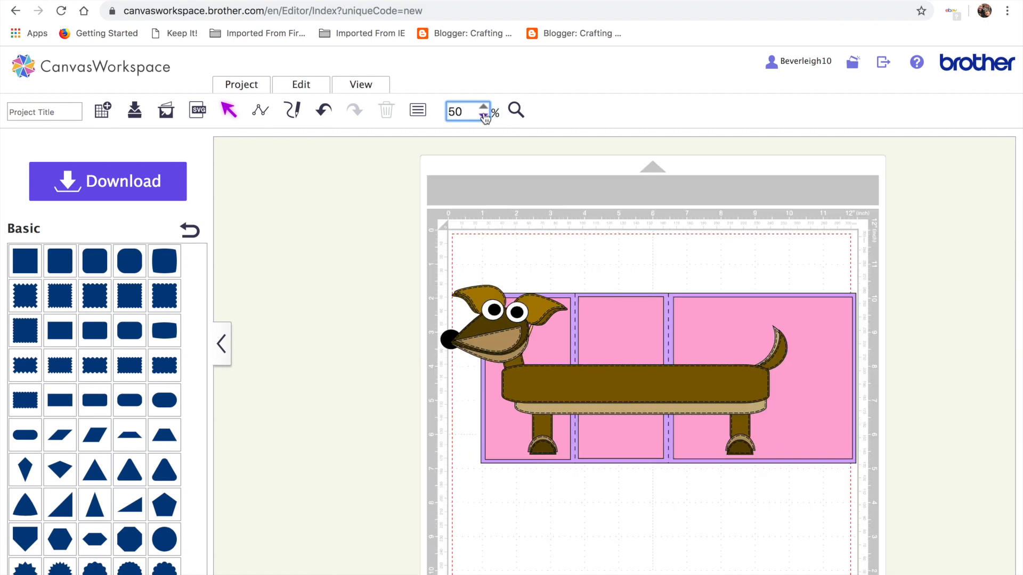
drag(546, 375, 832, 312)
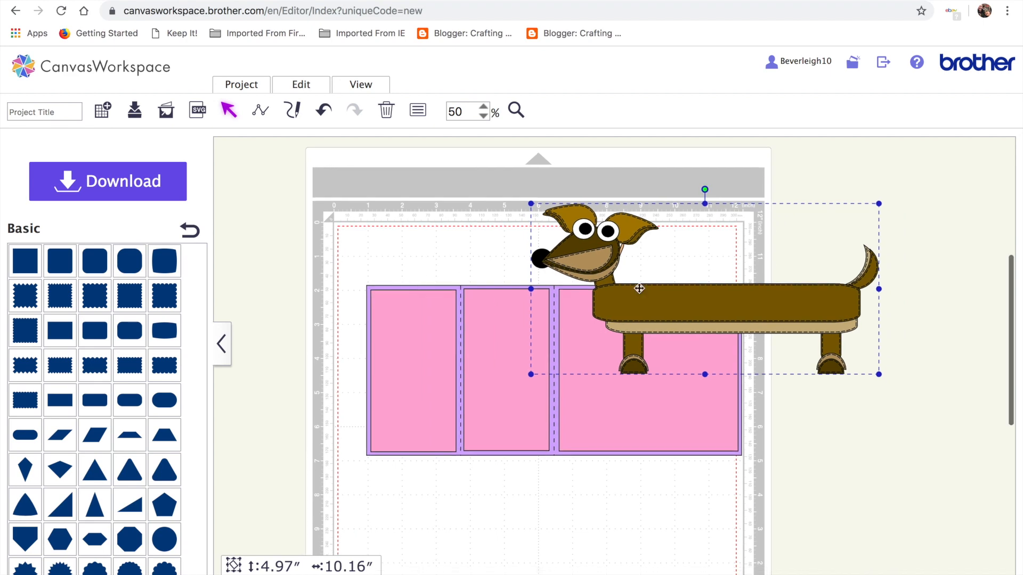
drag(714, 288, 942, 238)
Clear the cutting mat by moving the purple card base and the three pink panels into the workspace beside it.
click(482, 343)
click(528, 344)
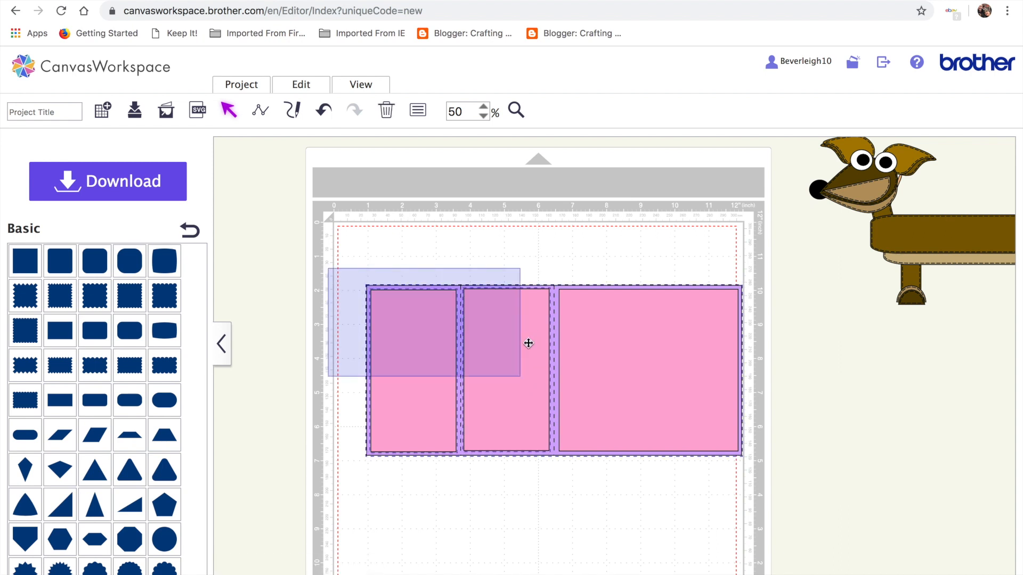
drag(607, 368, 987, 371)
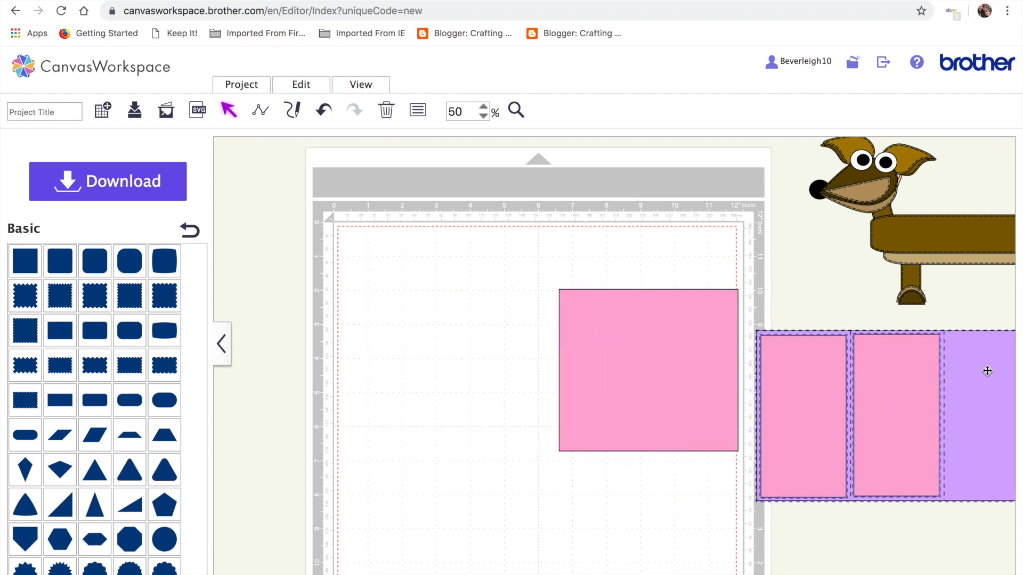
drag(685, 298, 931, 573)
drag(942, 531, 939, 555)
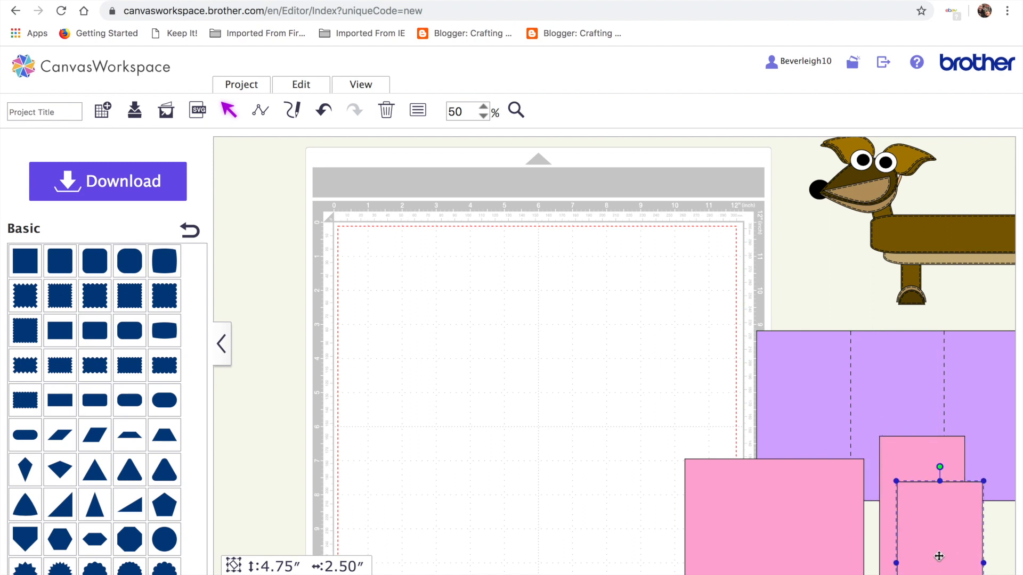
drag(838, 525, 987, 546)
click(914, 367)
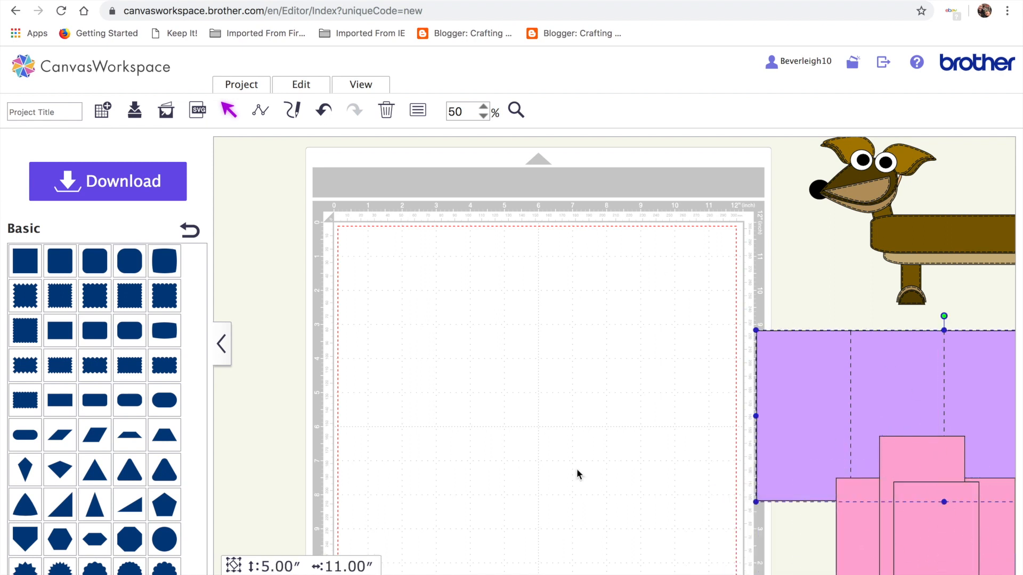
Add a plain square to the mat and resize it to 5 inches high by 11 inches wide with Maintain aspect ratio off.
click(25, 261)
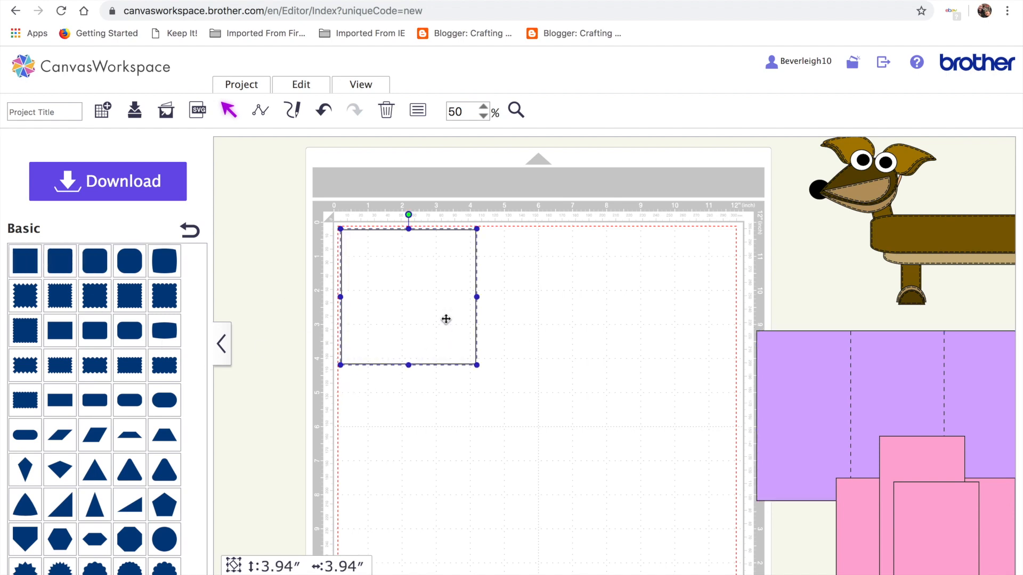
click(423, 116)
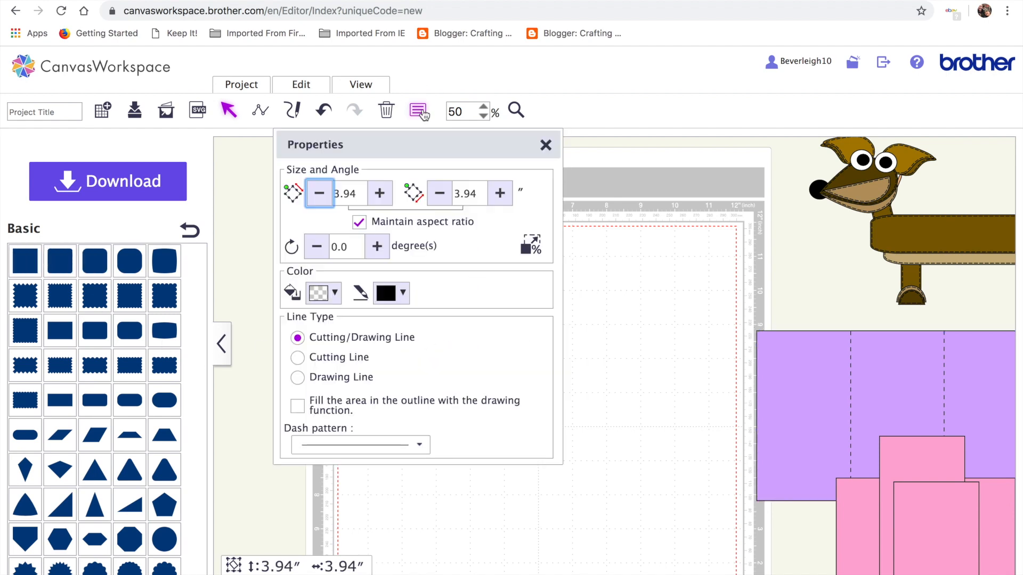
drag(413, 143, 161, 139)
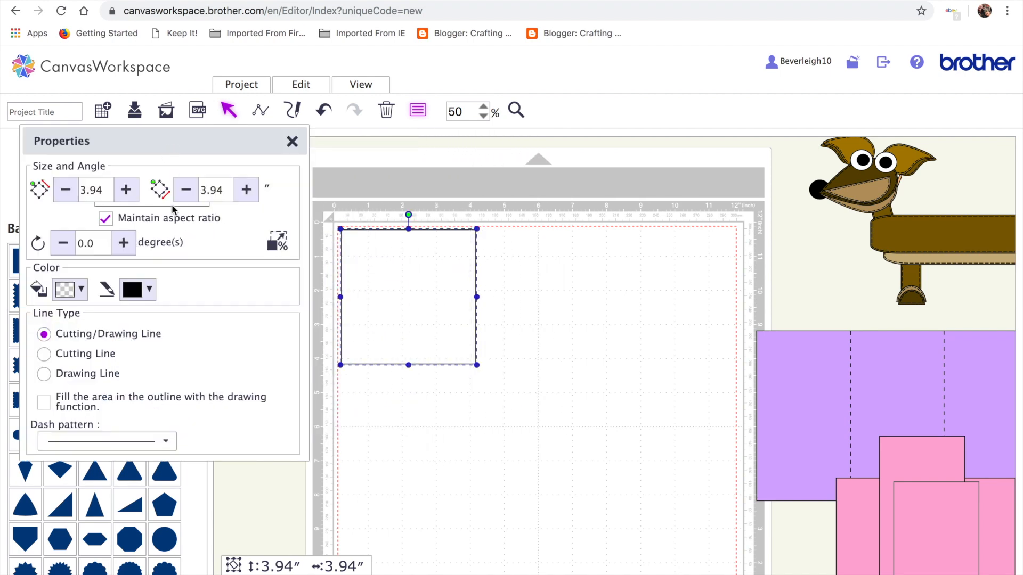
click(106, 219)
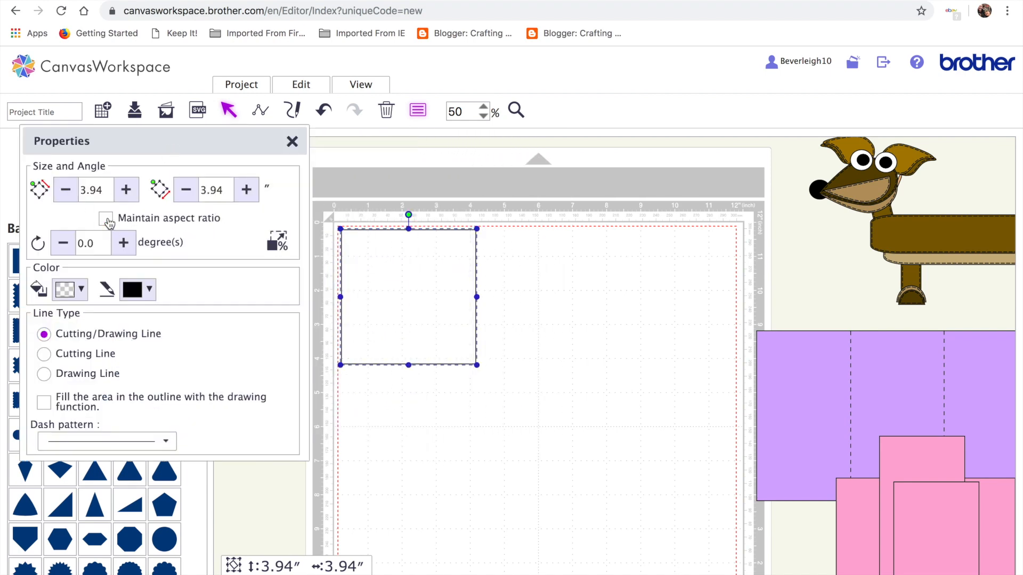
click(108, 188)
text(5)
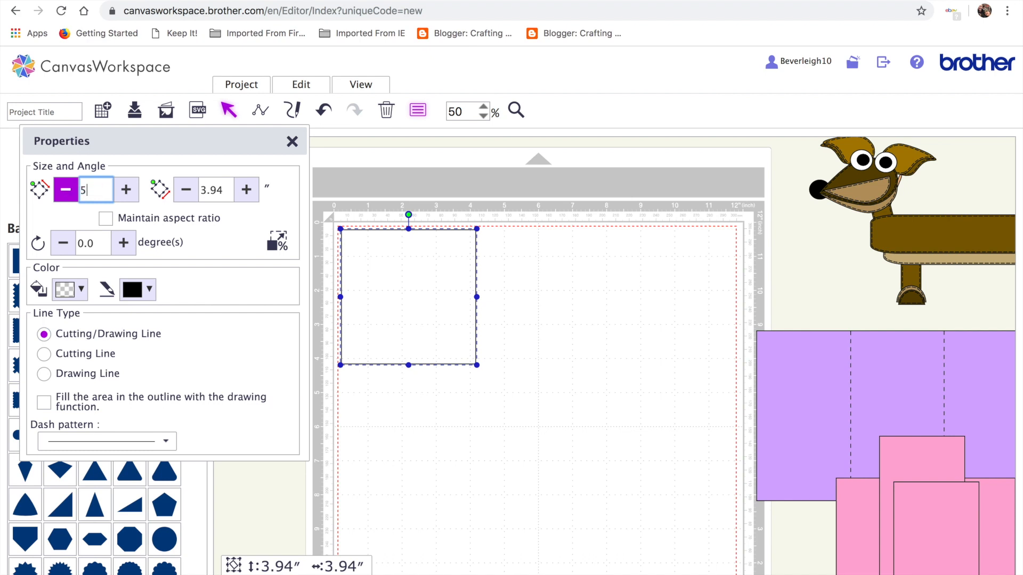
click(199, 191)
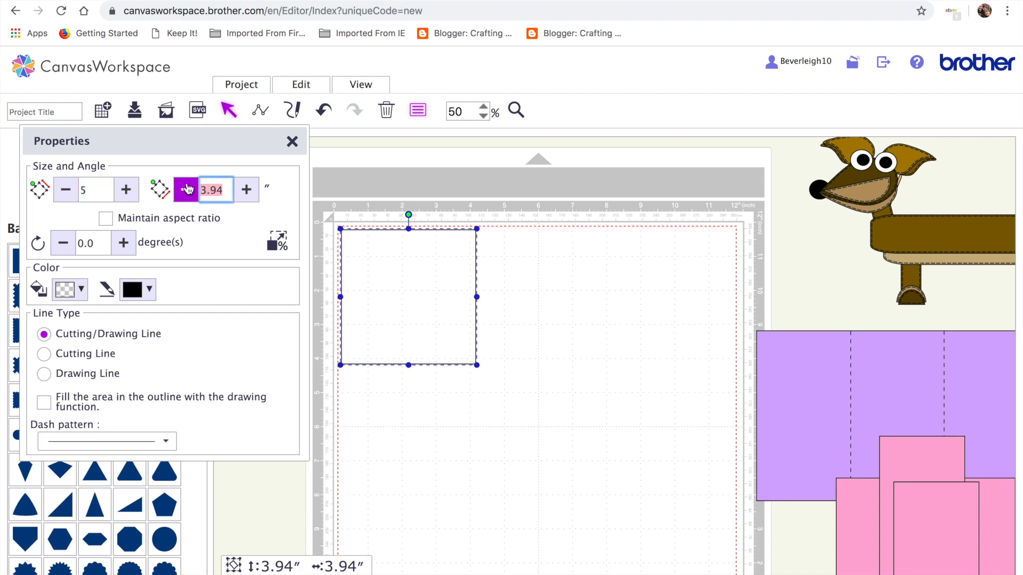
text(11)
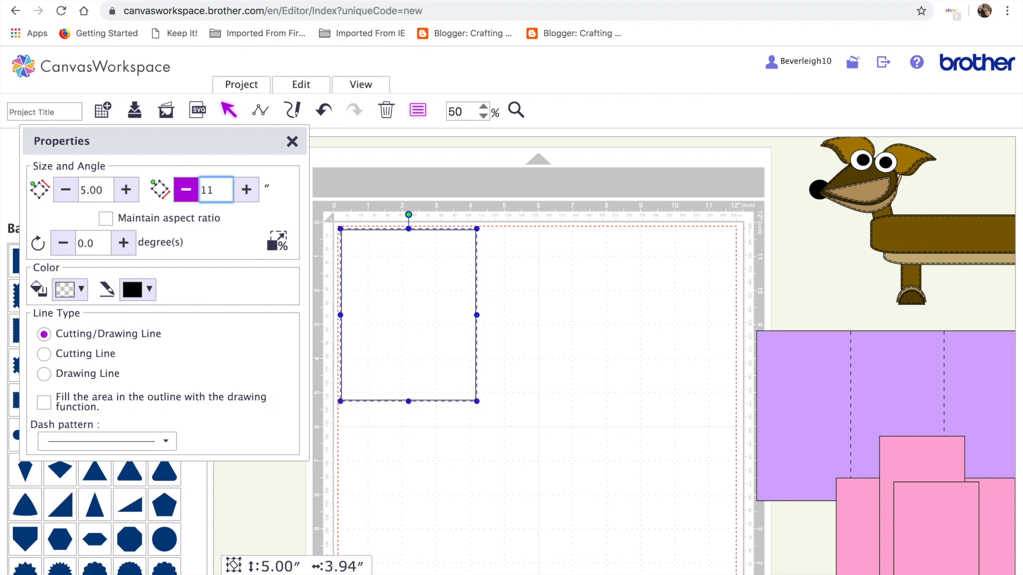
key(Return)
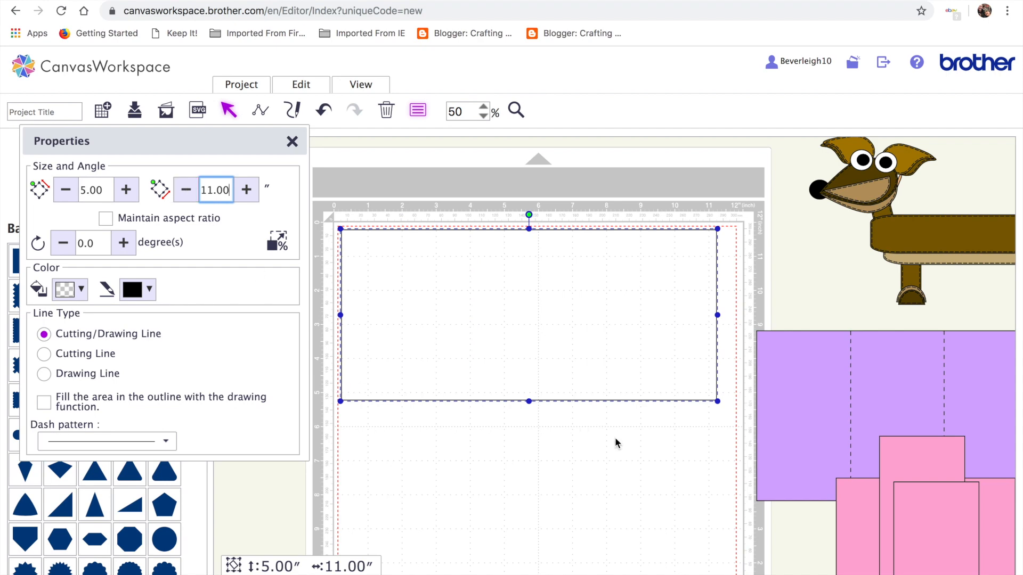
click(575, 474)
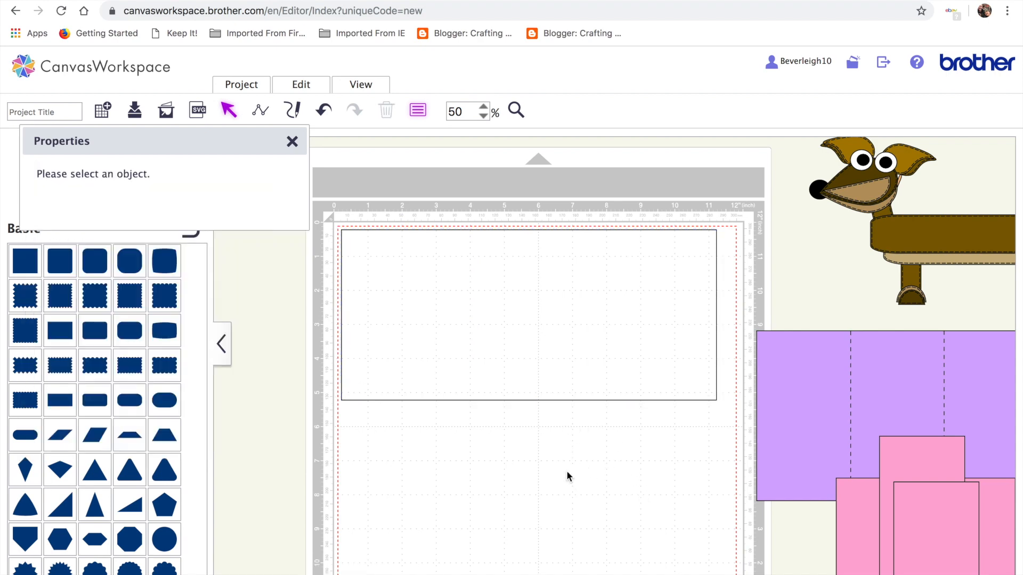
Duplicate the 5 × 11 inch rectangle, place the copy below the original, and set the copy's width to 5.5 inches.
click(527, 349)
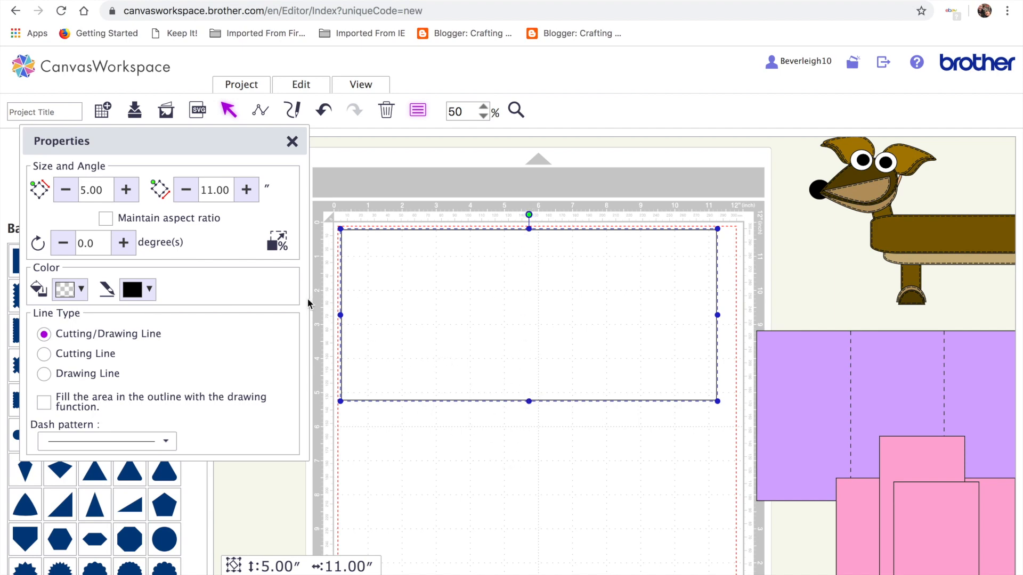
double_click(386, 320)
click(417, 434)
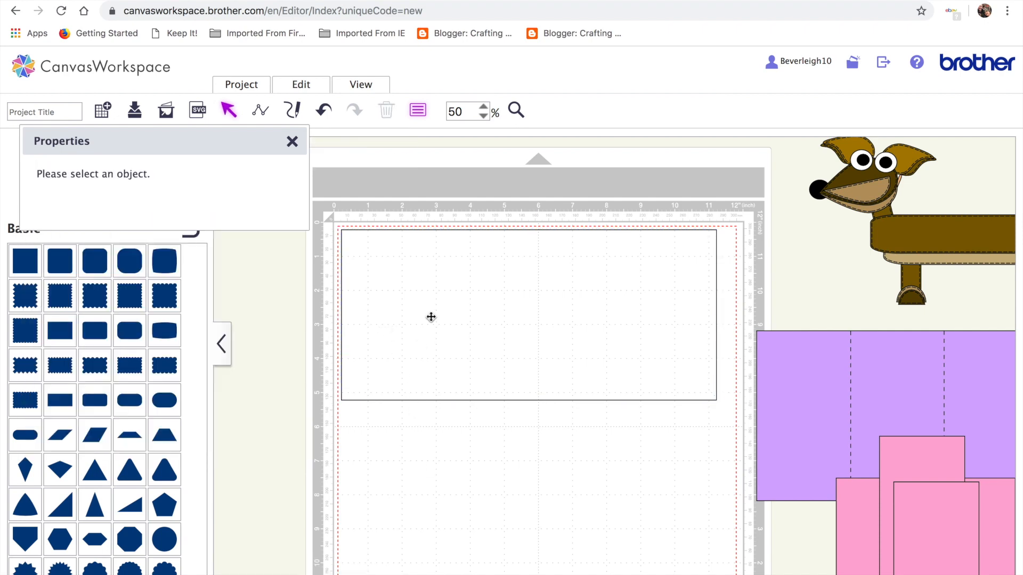
drag(438, 273, 420, 455)
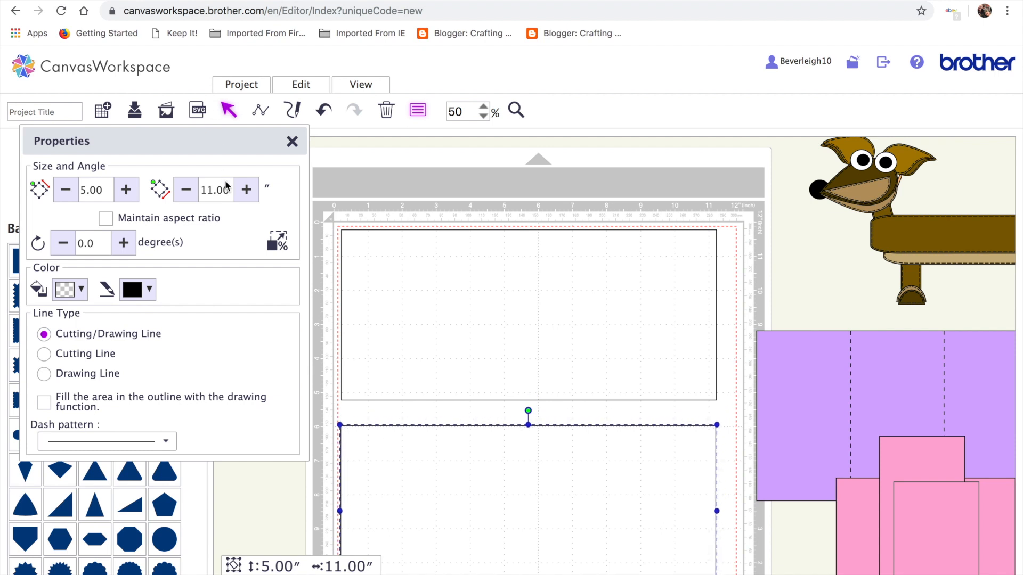
drag(232, 190, 200, 190)
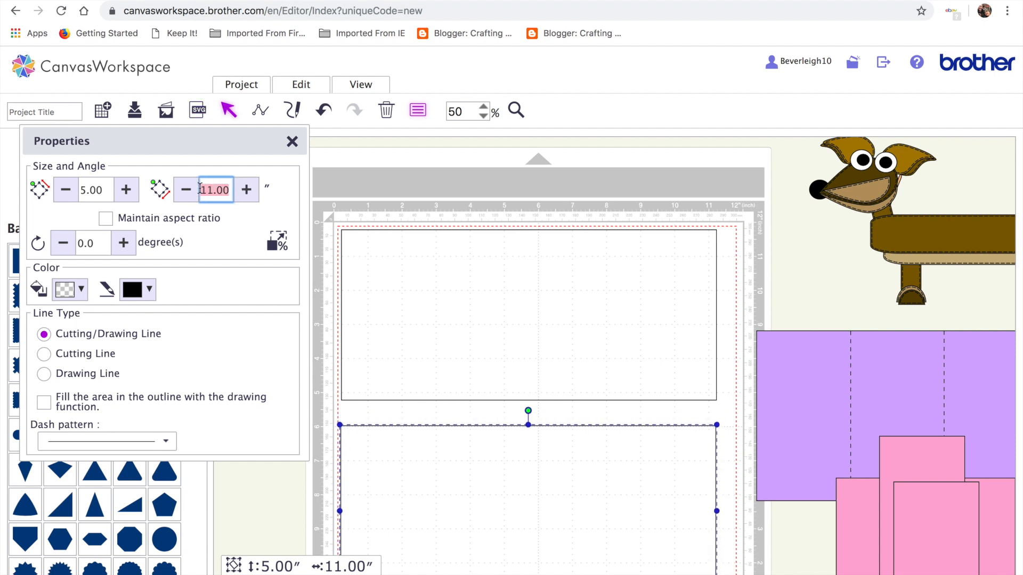
text(5.5)
key(Return)
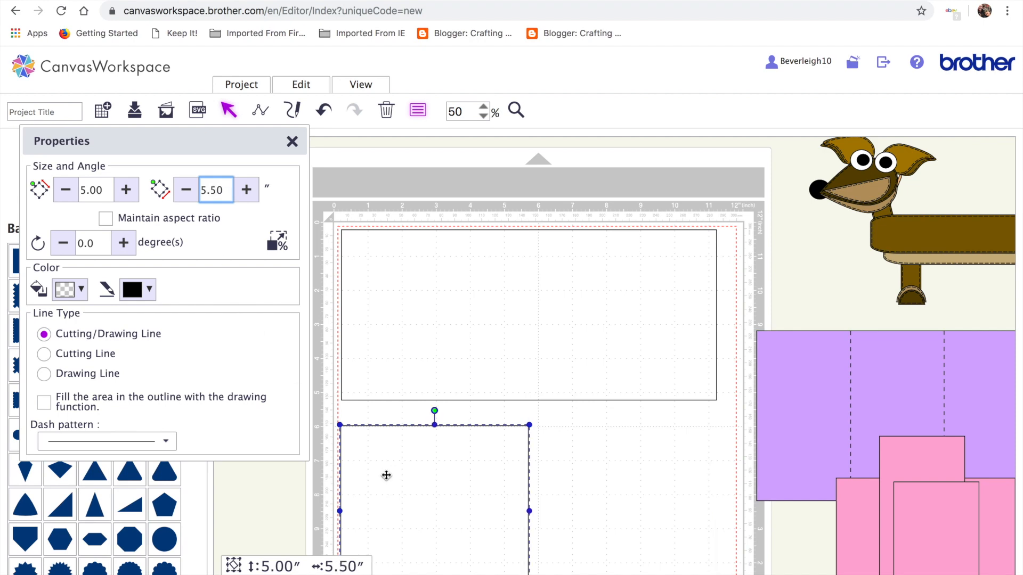
Align the two rectangles along their right and top edges so the narrower one covers the wide one's right half.
drag(324, 188, 634, 491)
shift+click(471, 477)
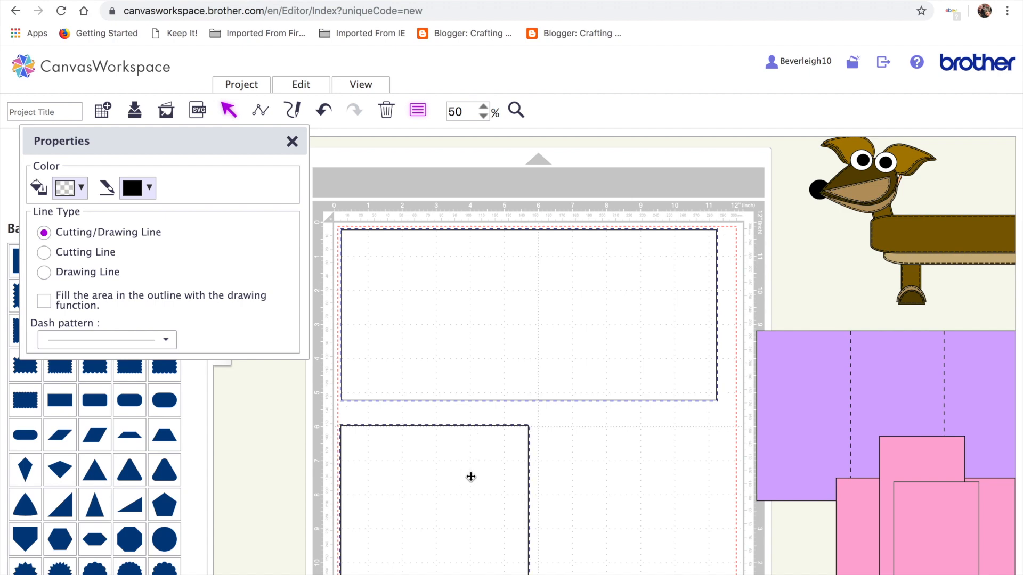
click(287, 95)
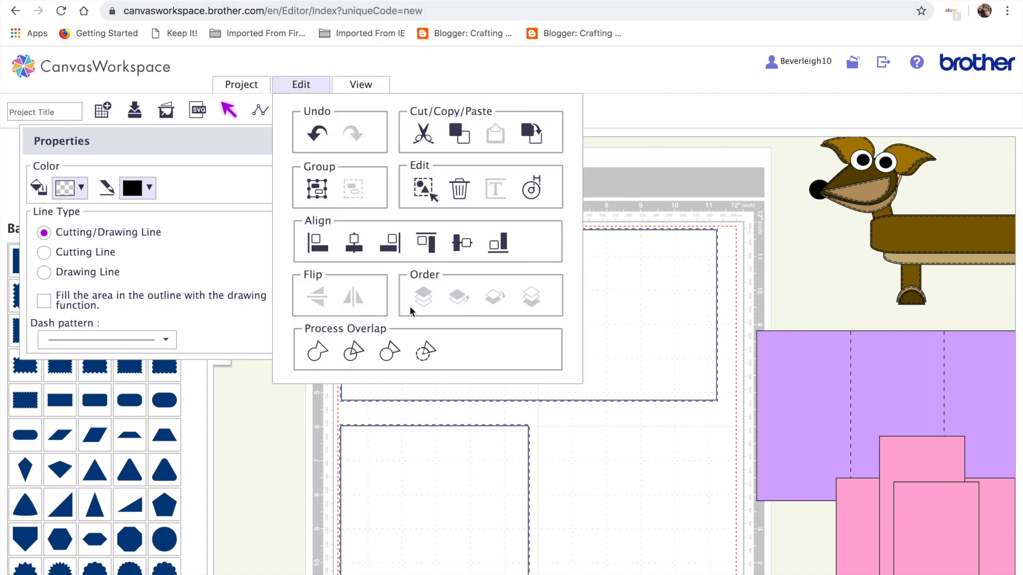
click(394, 244)
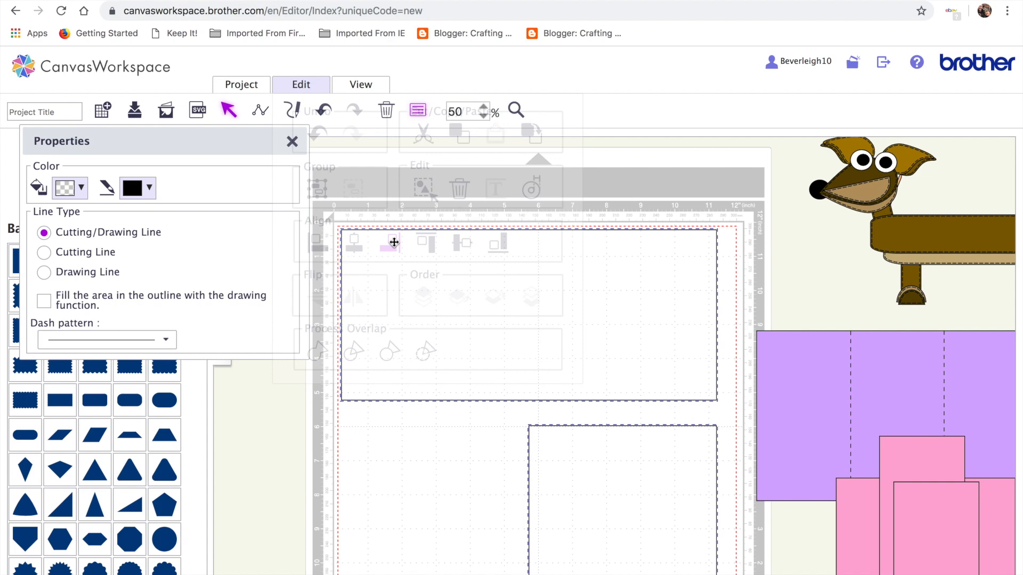
click(315, 91)
click(433, 245)
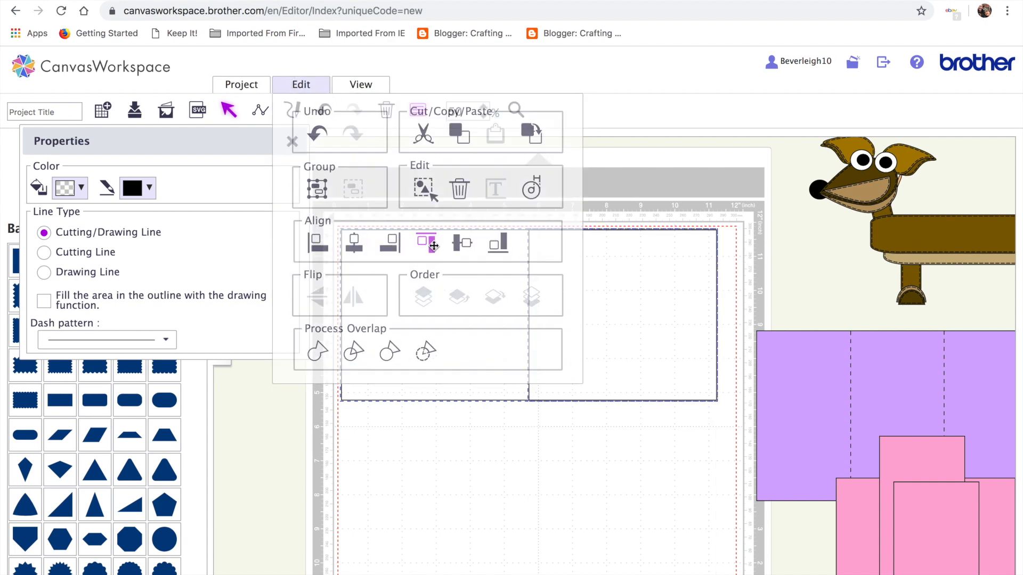
click(483, 521)
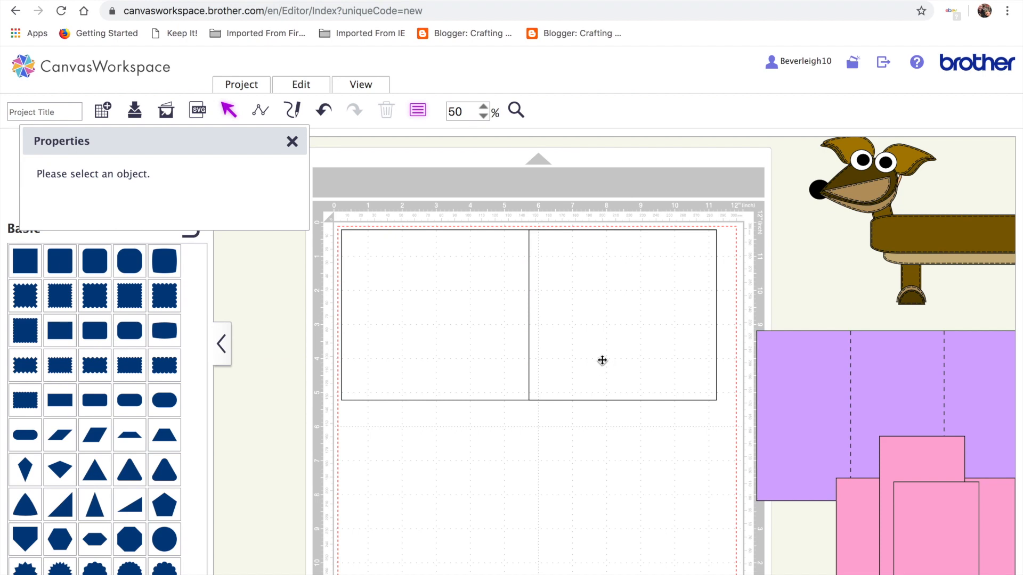
Try deleting the lower-right corner point of the 5.5-inch-wide rectangle.
click(602, 360)
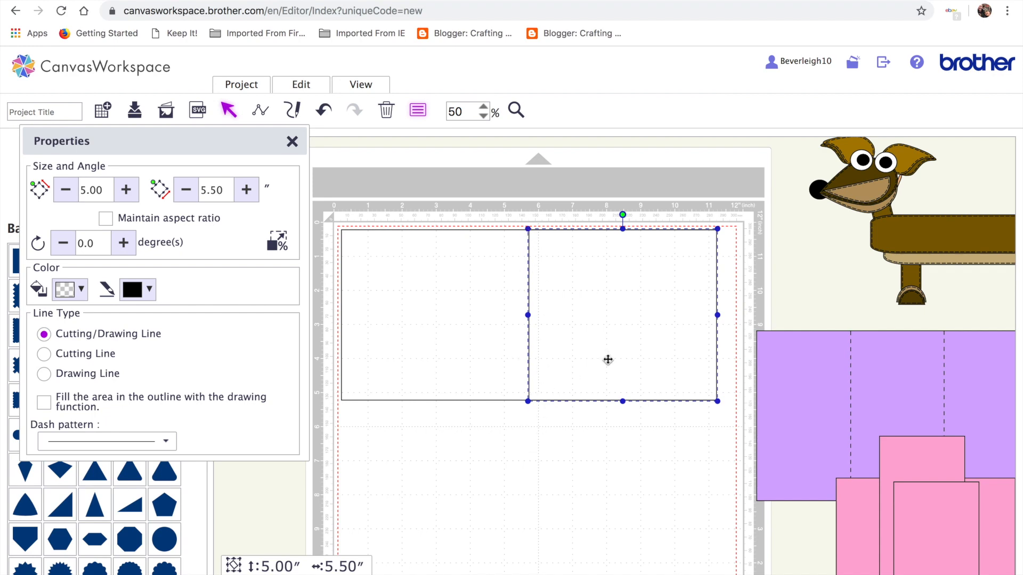
double_click(628, 329)
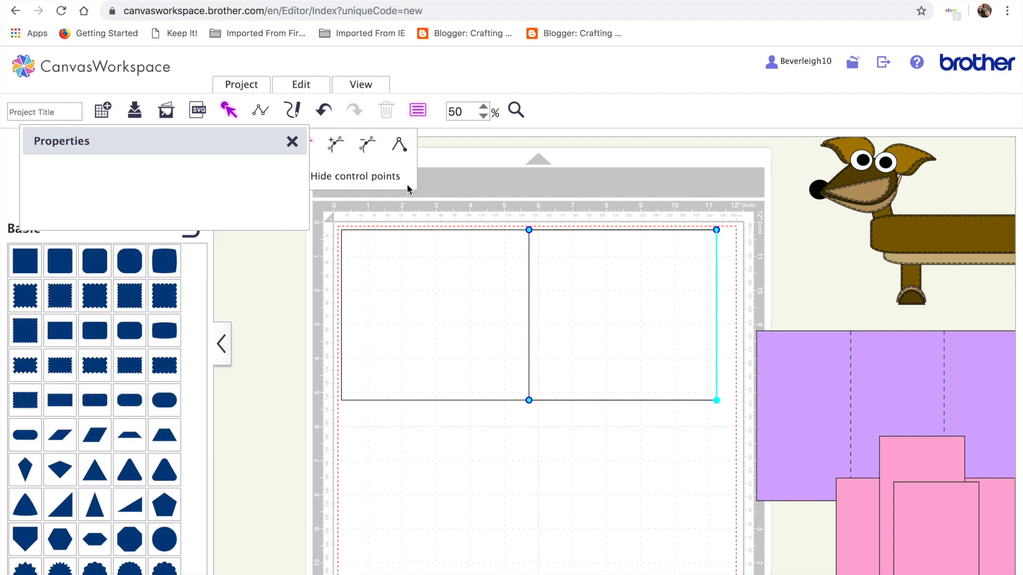
click(369, 146)
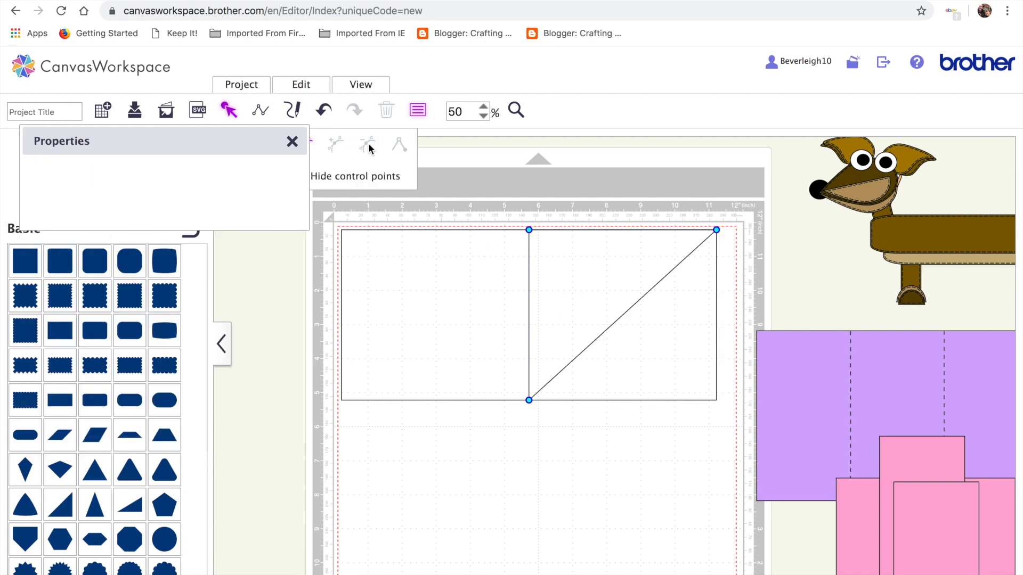
click(716, 231)
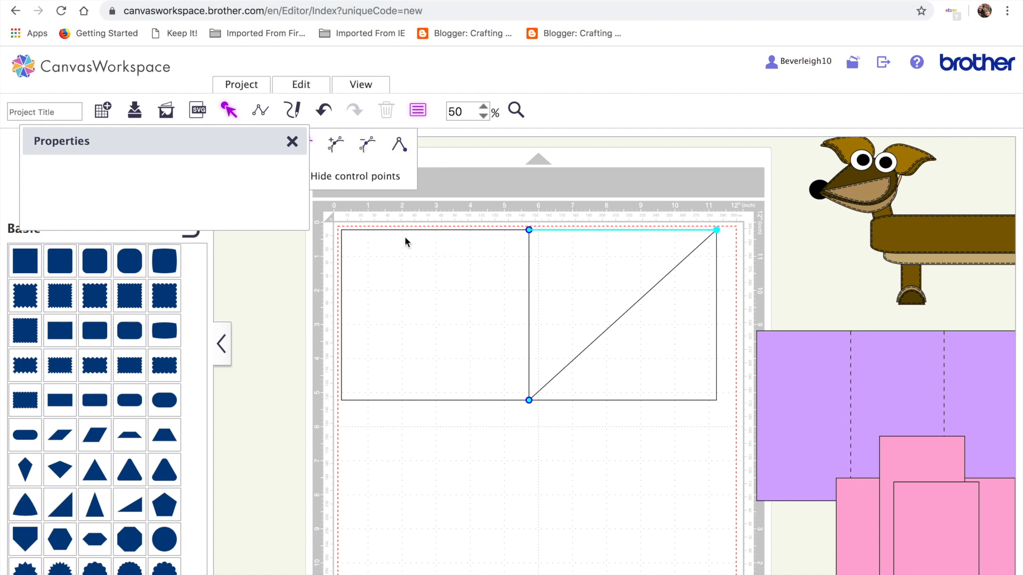
Undo the corner point deletion, keeping the two rectangles aligned at the top and right.
click(325, 112)
click(325, 112)
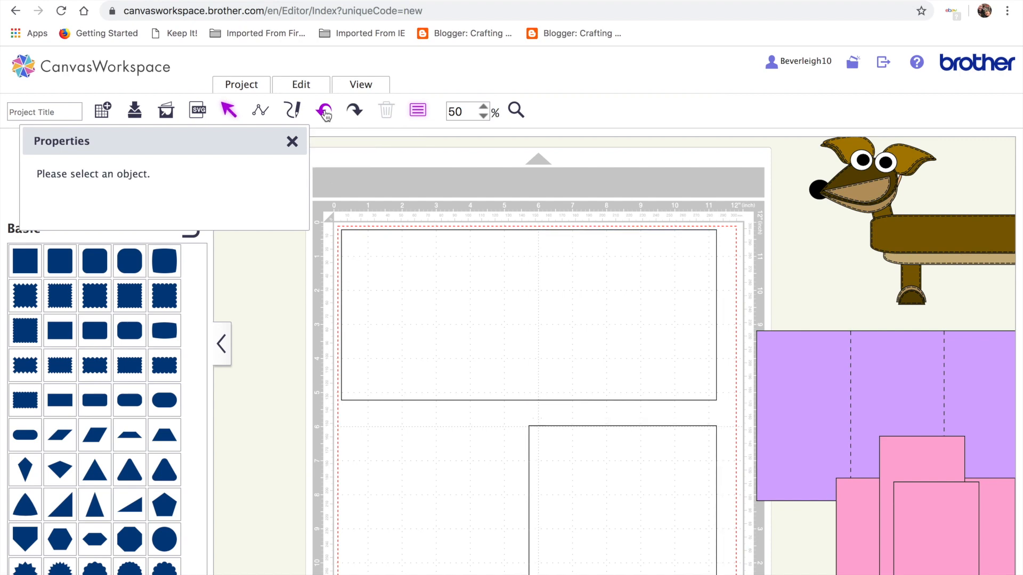
click(354, 111)
click(354, 111)
click(324, 112)
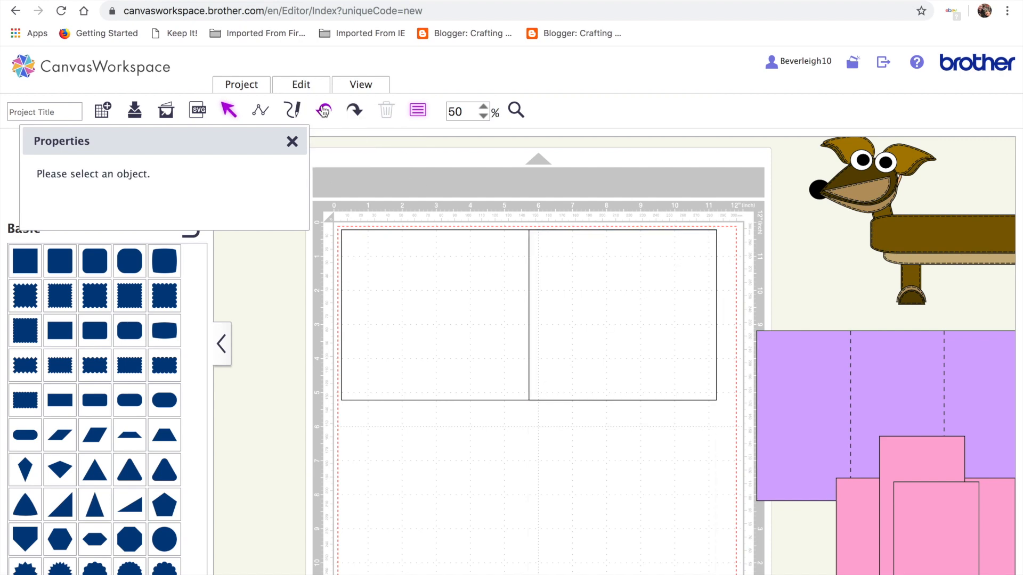
Delete the lower-right and upper-right corner points of the 5.5-inch-wide rectangle, keeping just its left edge as a vertical centre line.
click(618, 329)
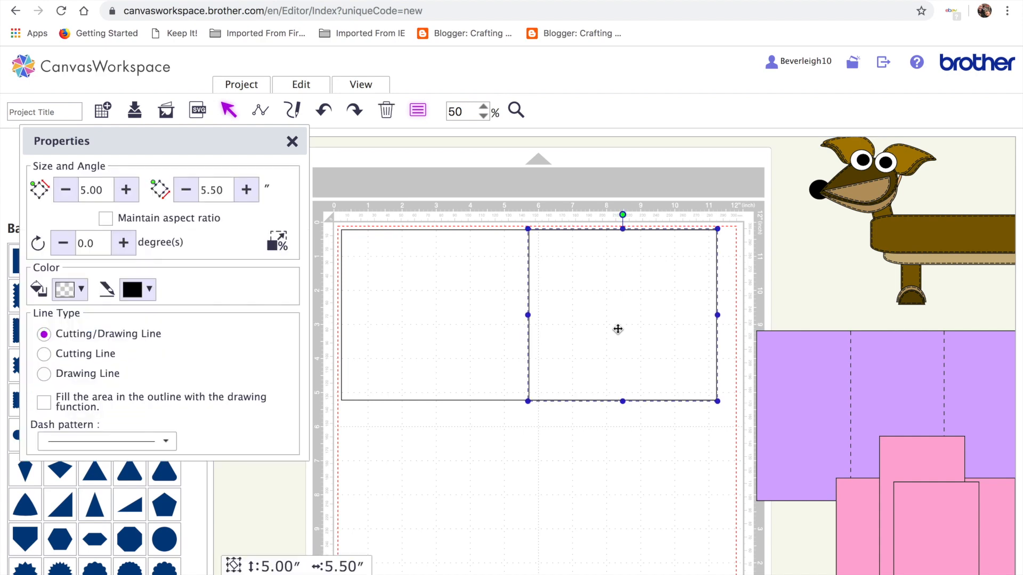
double_click(618, 333)
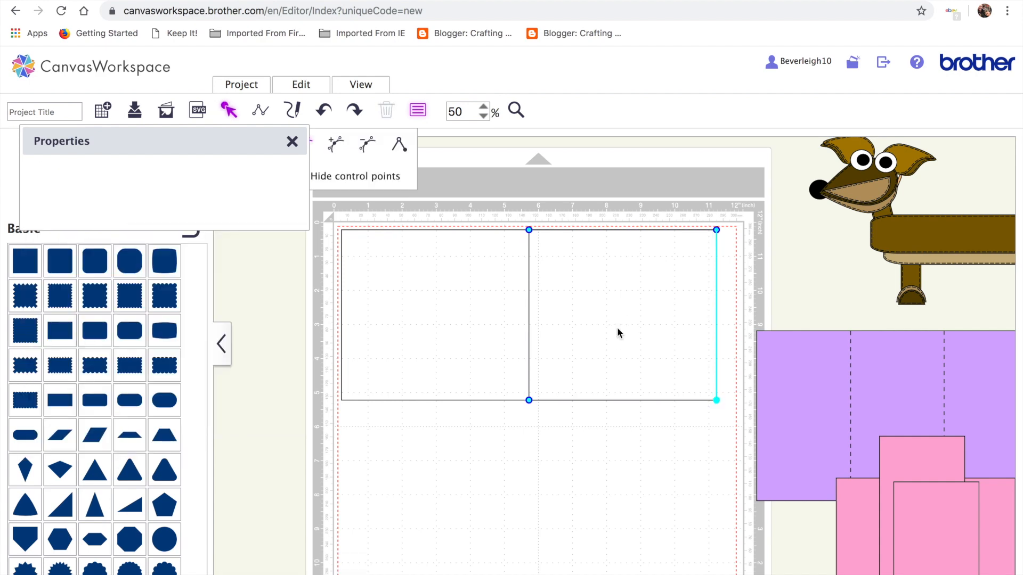
drag(272, 147, 176, 265)
click(369, 145)
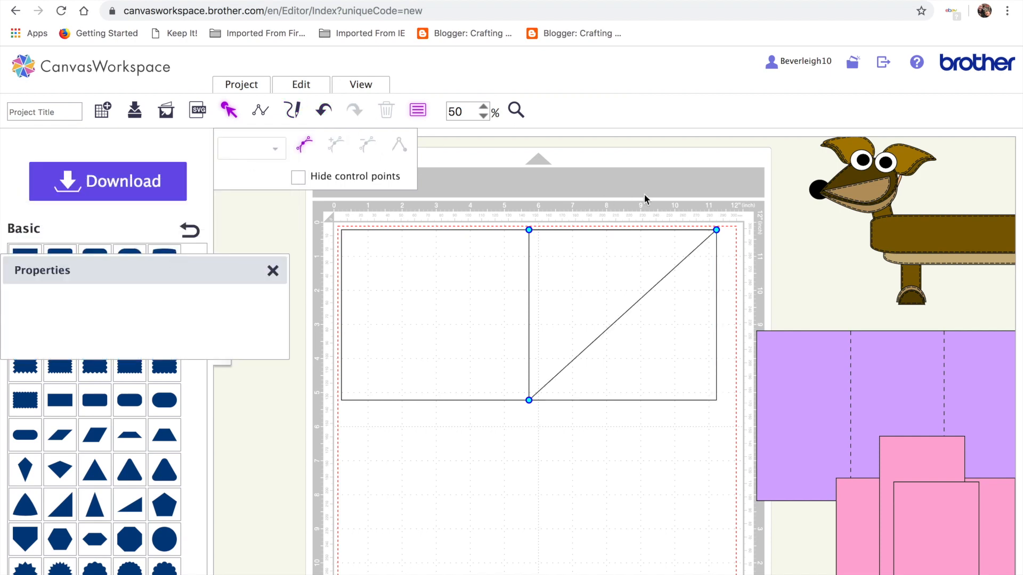
click(717, 232)
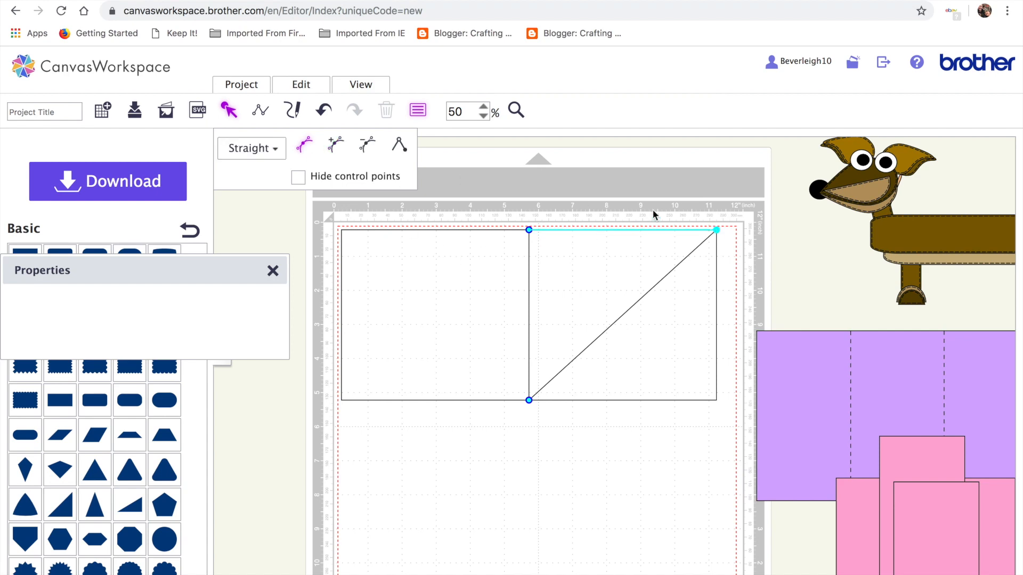
click(372, 144)
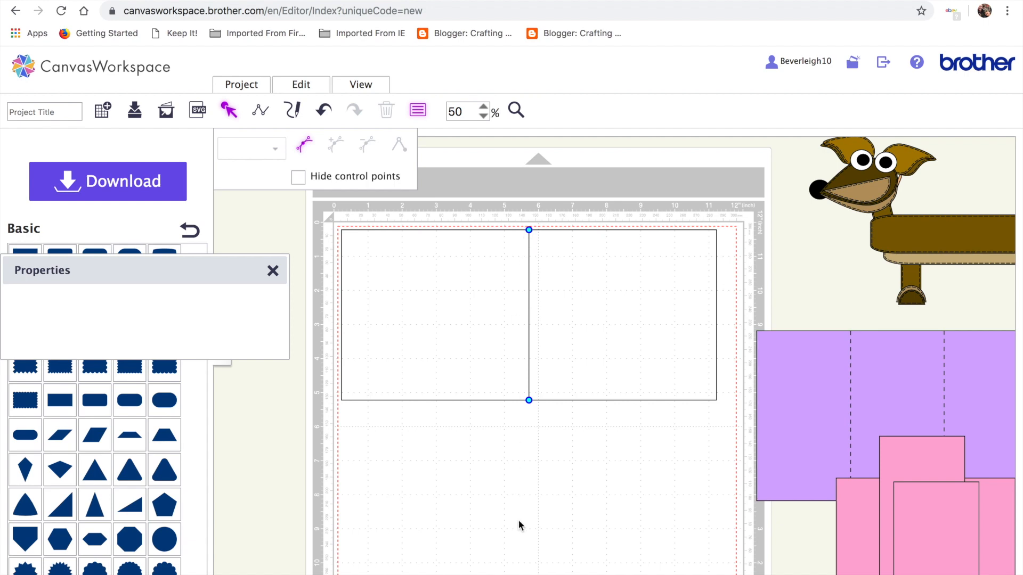
Change the vertical centre line to a Cutting Line with the medium-length, widely spaced dash pattern.
click(482, 109)
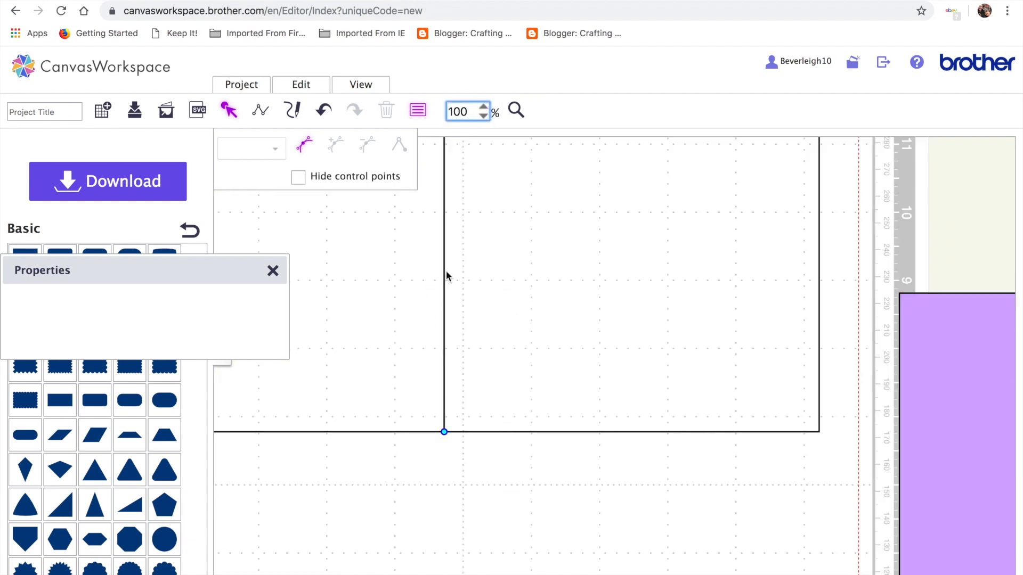
click(378, 319)
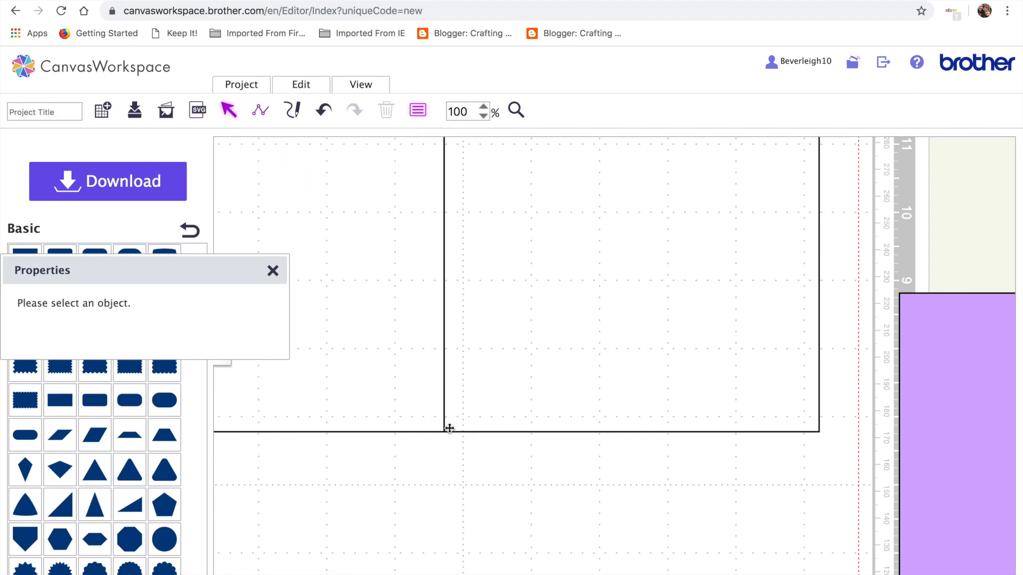
click(443, 389)
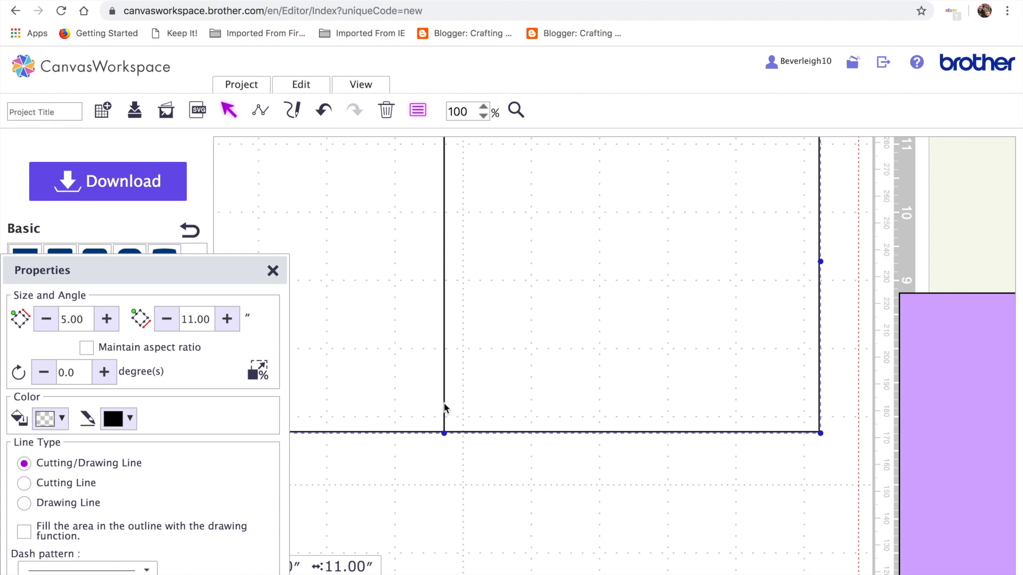
click(457, 504)
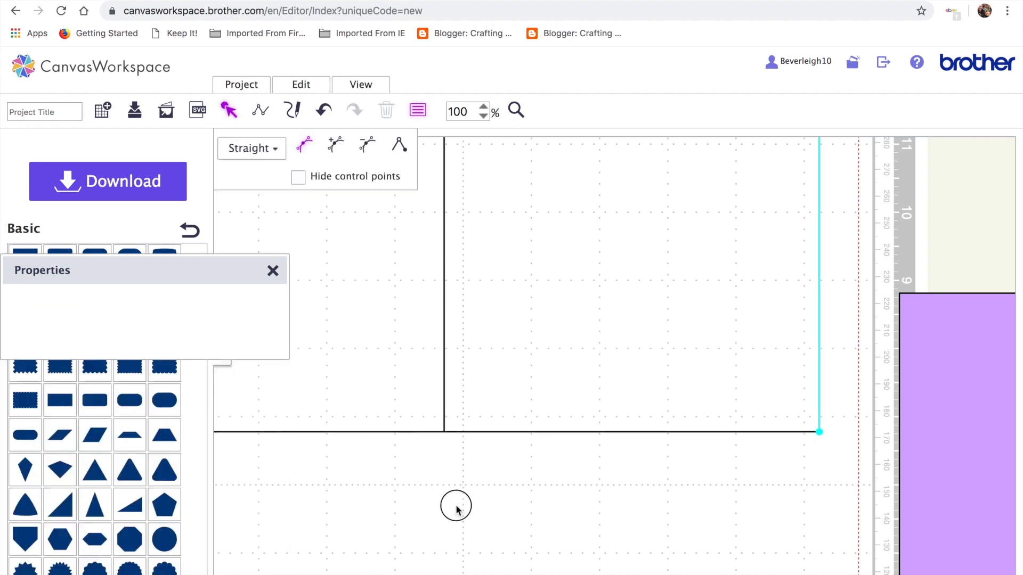
click(444, 400)
click(449, 542)
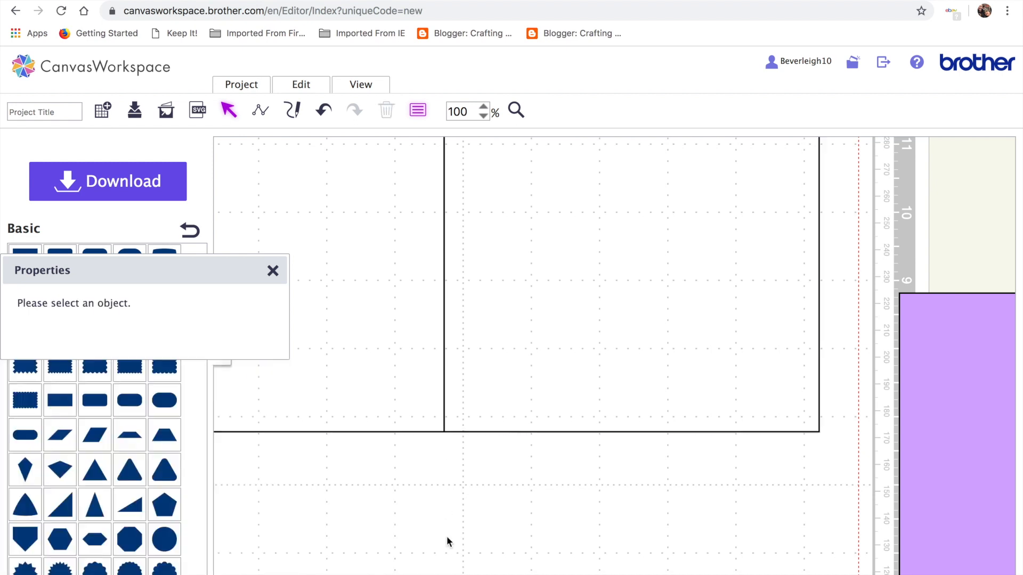
click(483, 107)
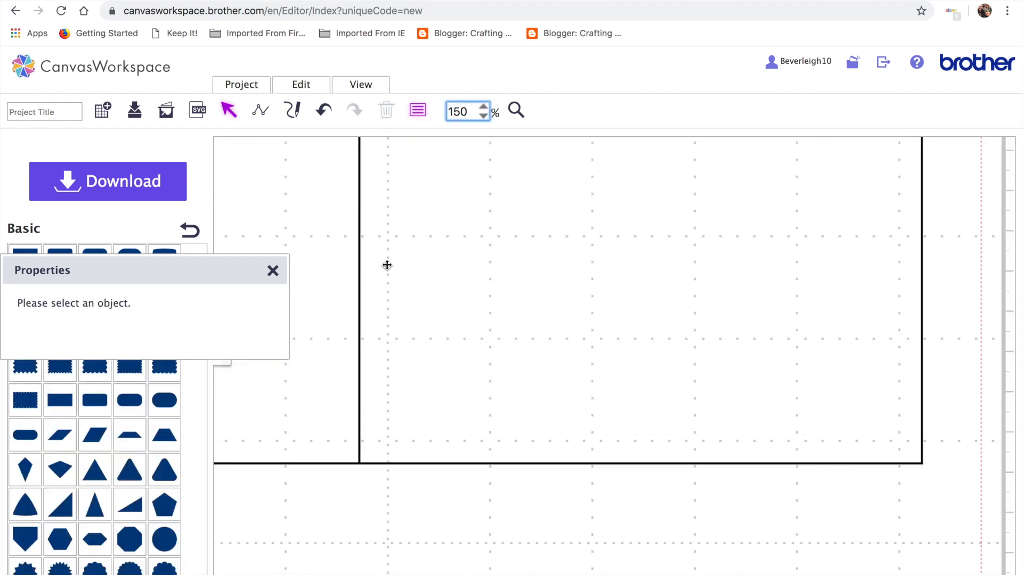
click(360, 326)
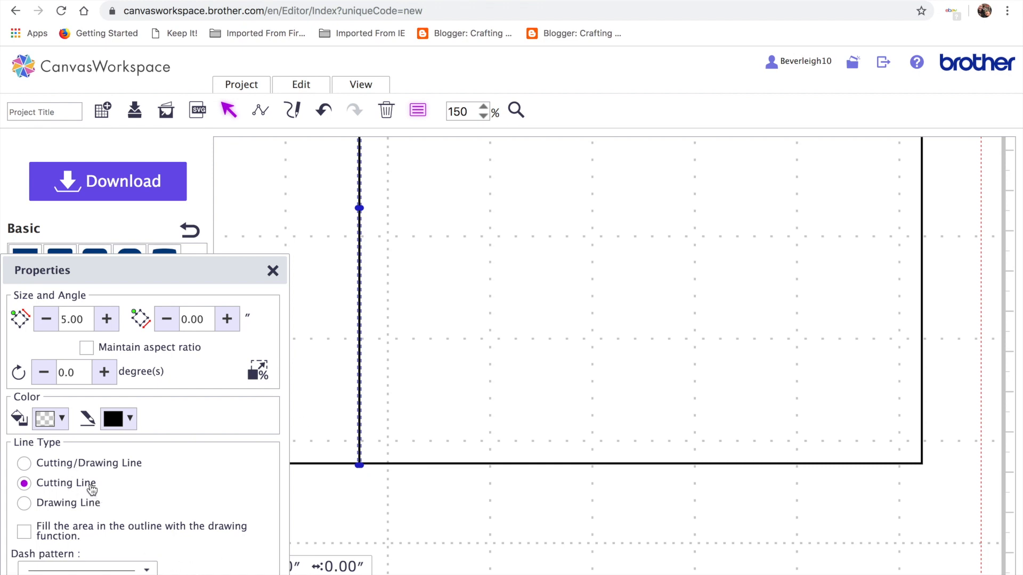
click(149, 571)
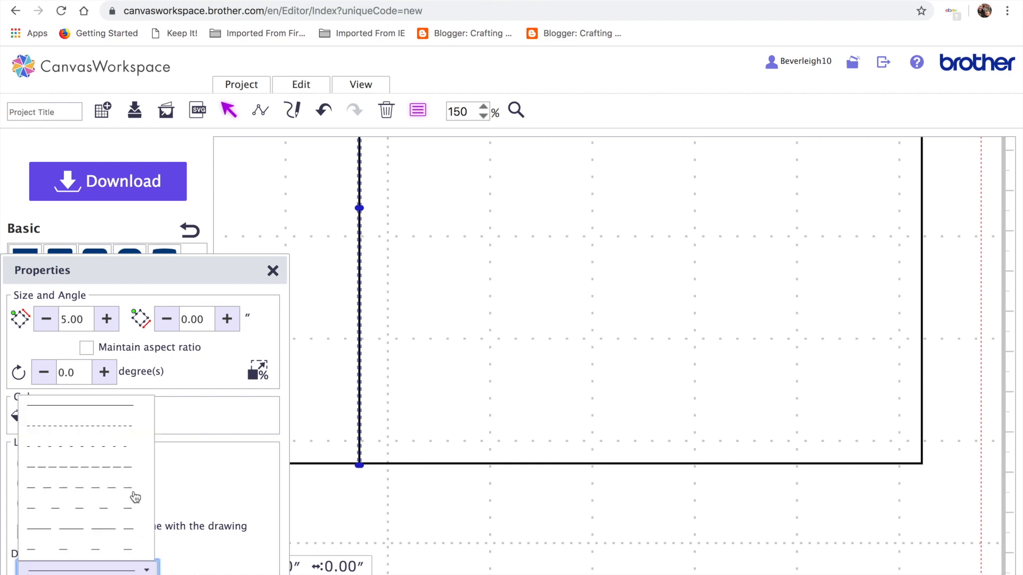
click(127, 489)
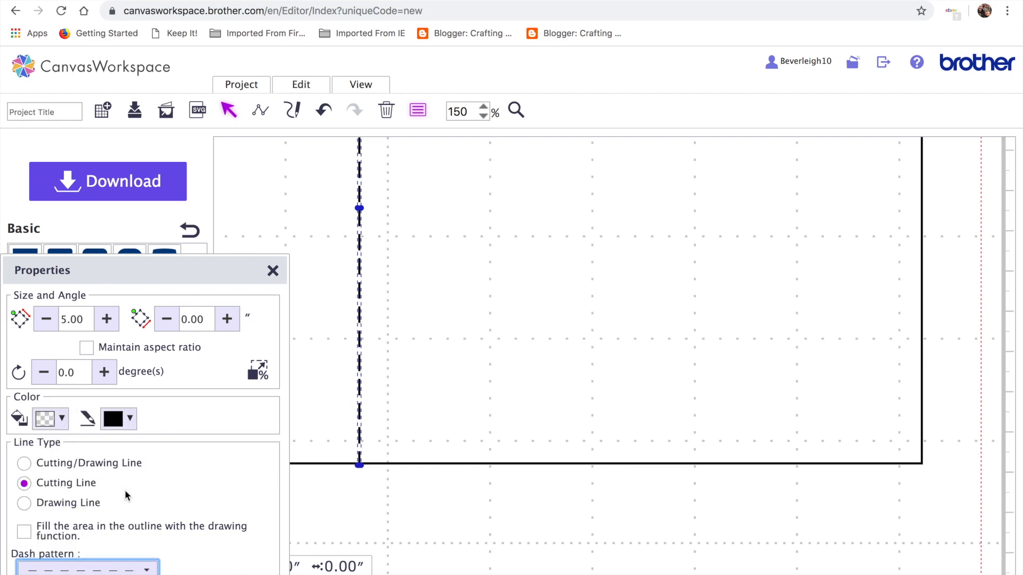
click(360, 550)
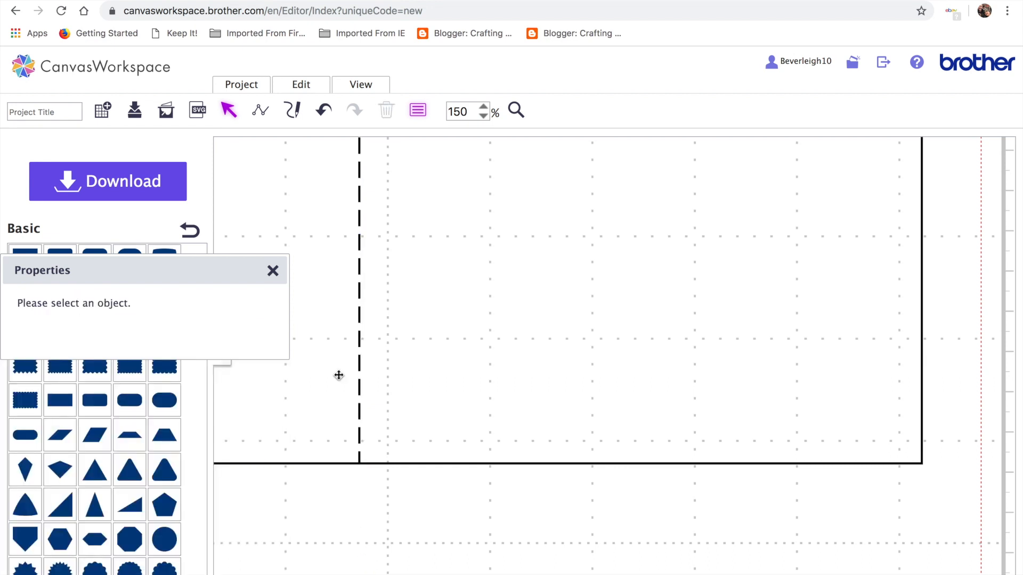
Group the 5 × 11 inch rectangle together with its dashed centre fold line.
click(370, 88)
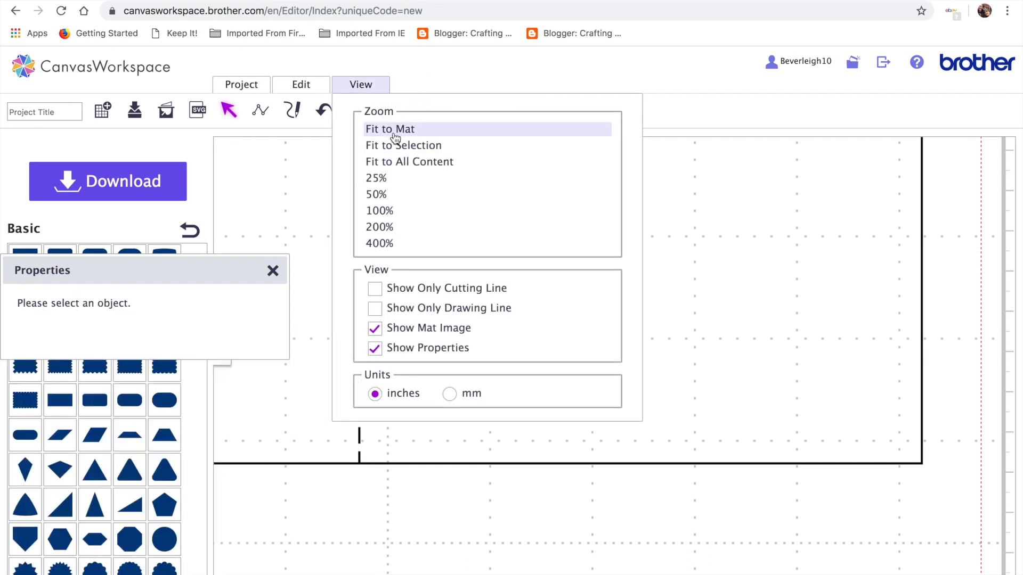
click(395, 134)
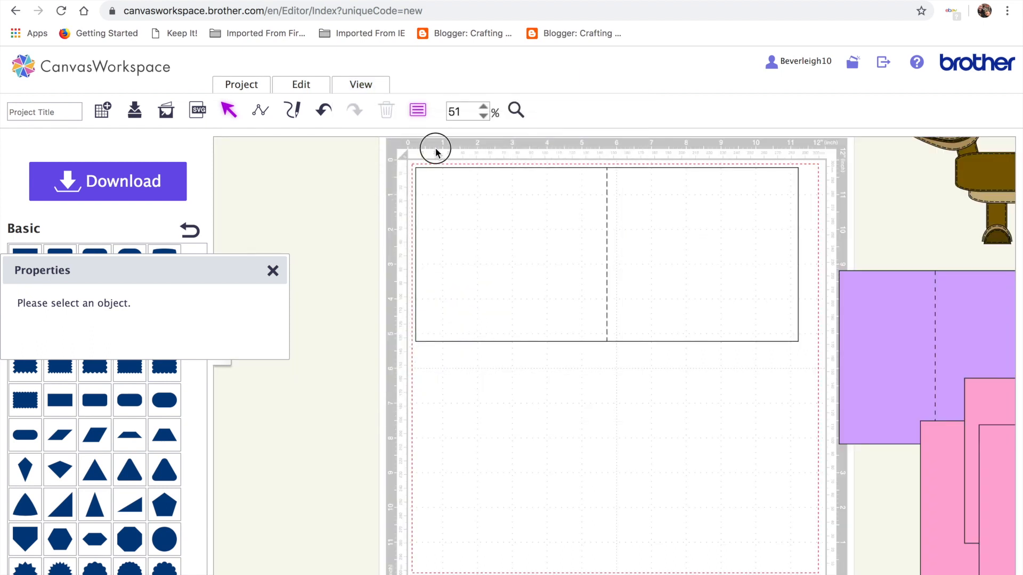
click(606, 325)
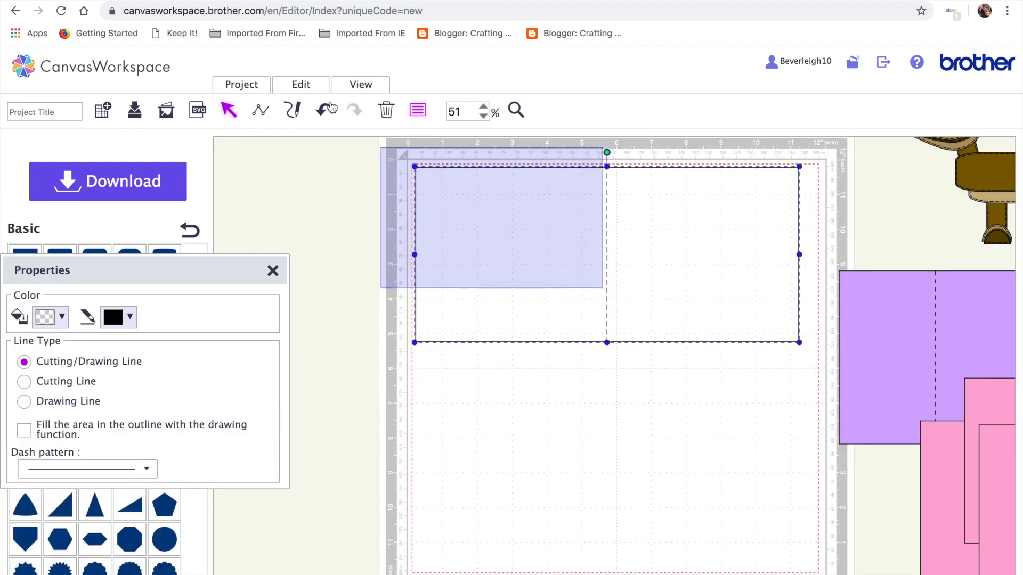
click(301, 84)
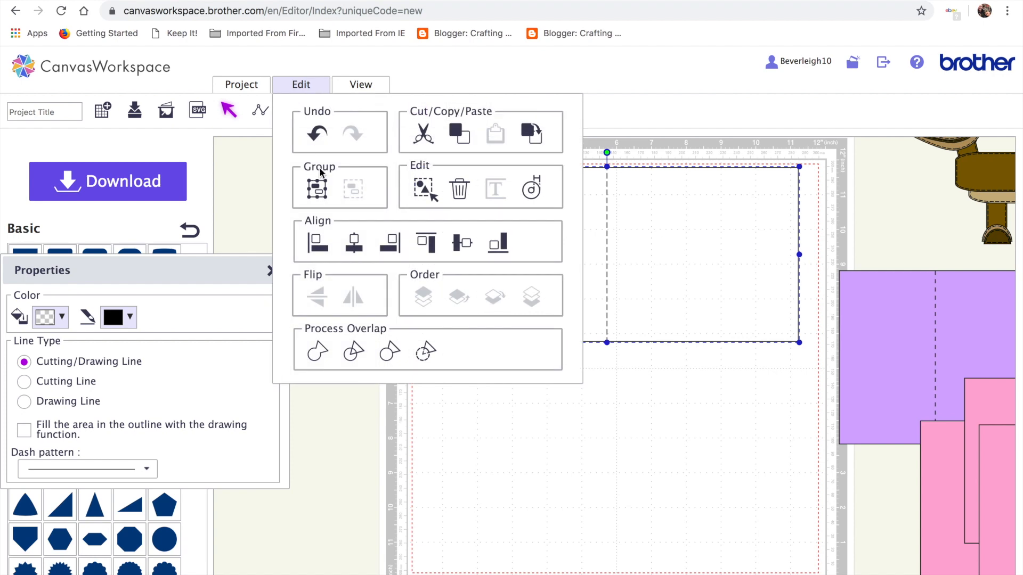
click(317, 188)
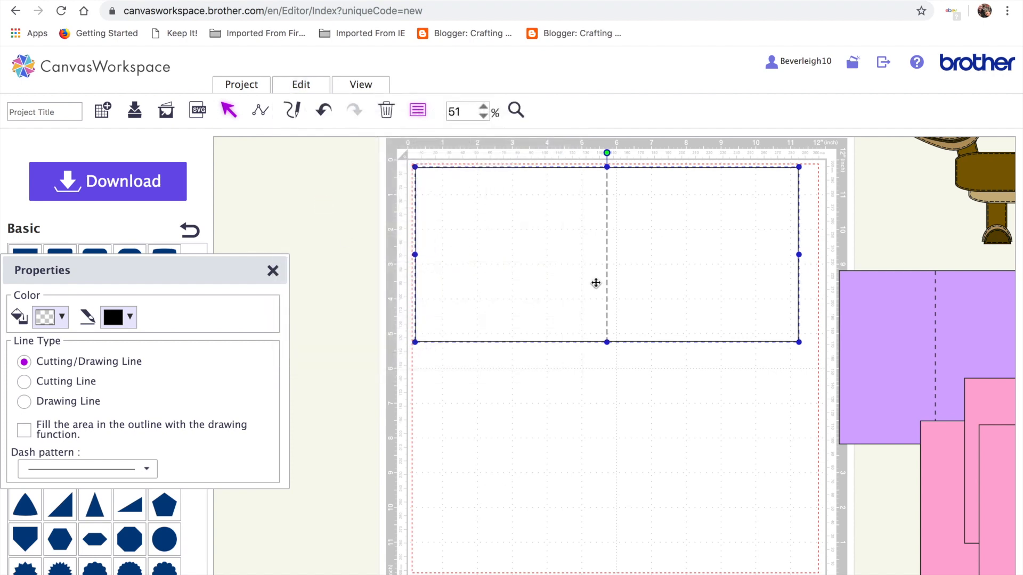
click(607, 198)
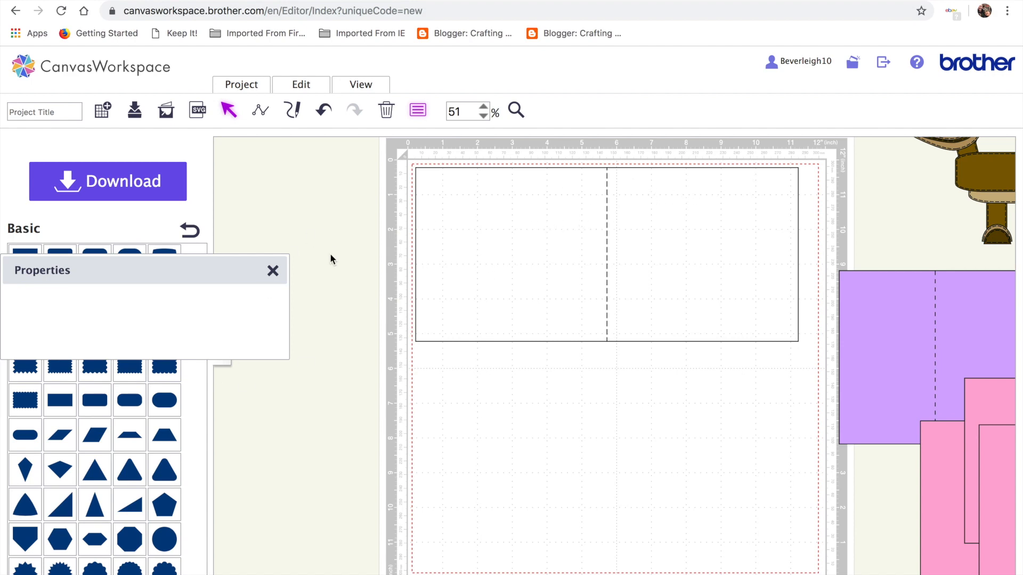
click(483, 221)
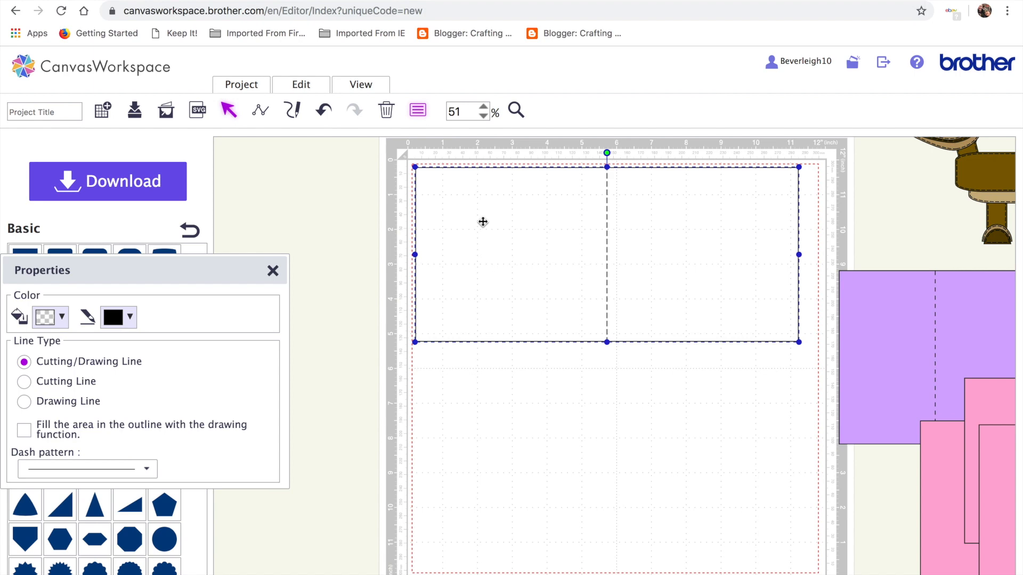
Add a plain square from the basic shapes and place it just below the card base's left half.
drag(213, 271, 197, 312)
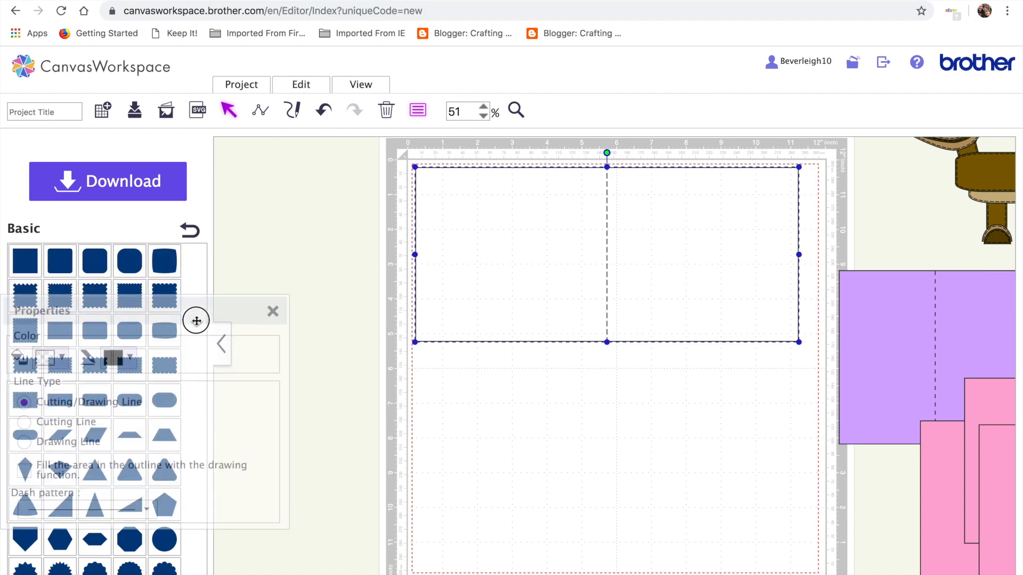
click(31, 270)
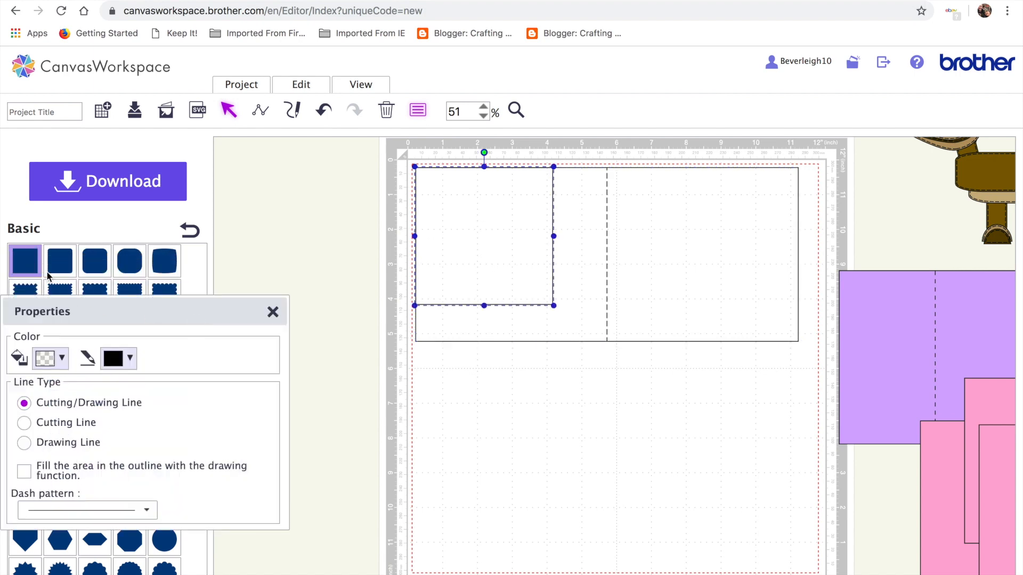
drag(204, 320, 209, 192)
click(422, 112)
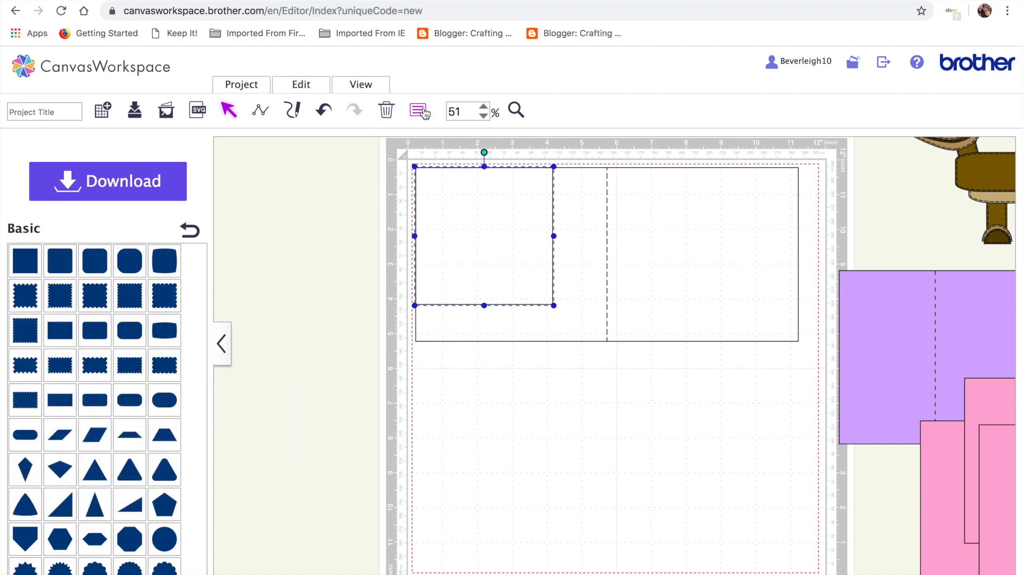
click(423, 112)
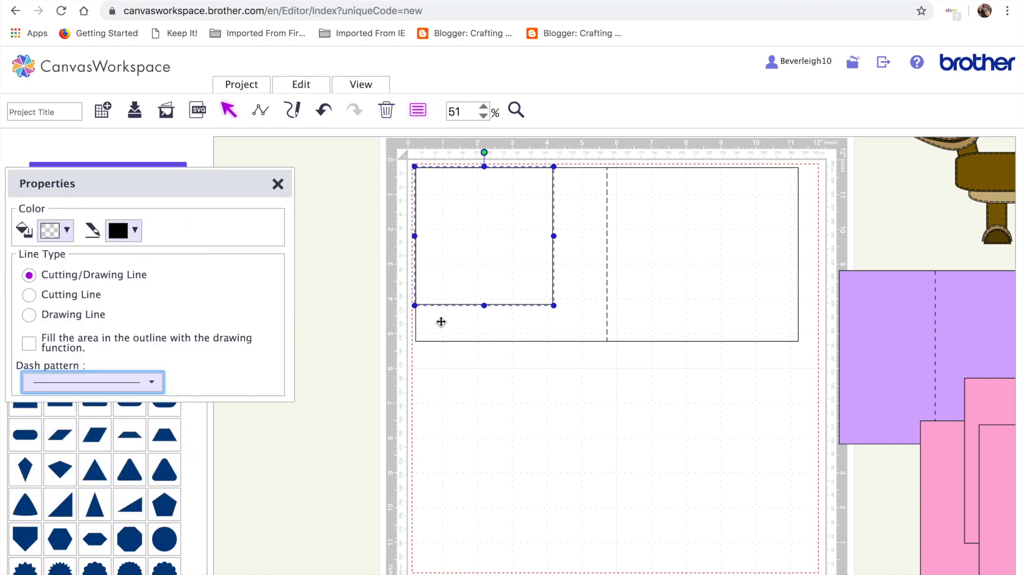
drag(466, 237, 545, 522)
click(317, 205)
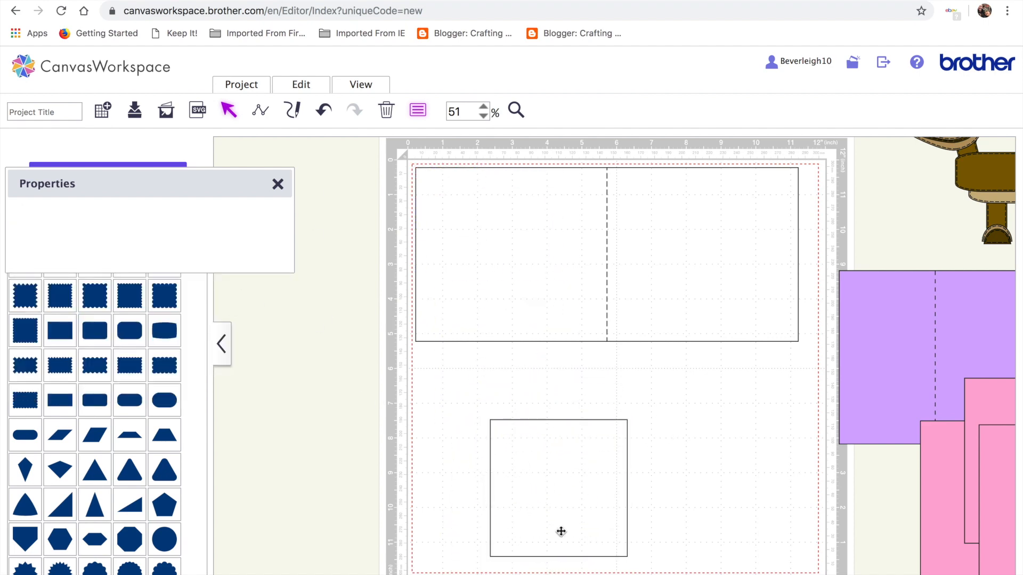
click(563, 496)
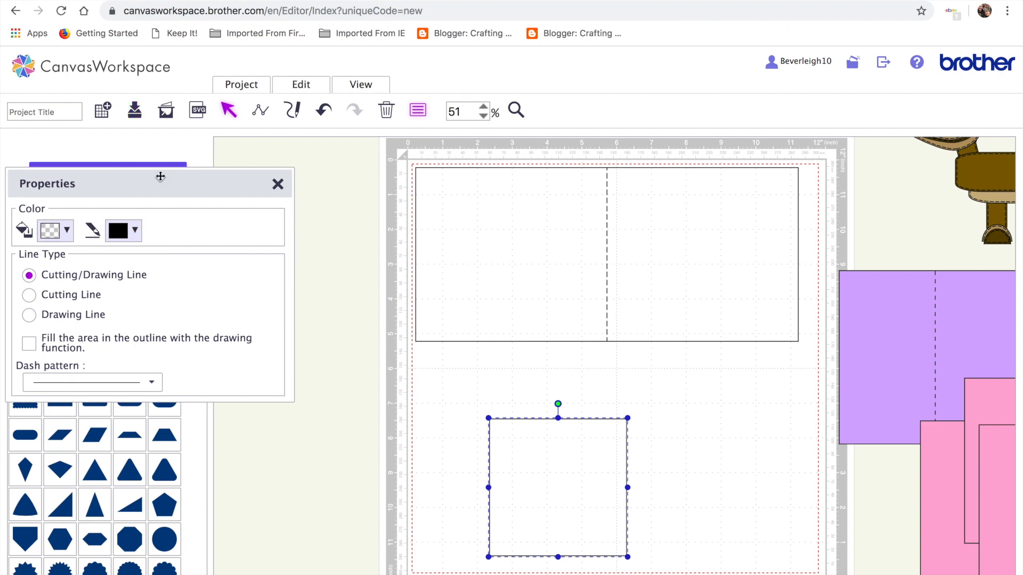
drag(522, 456, 464, 391)
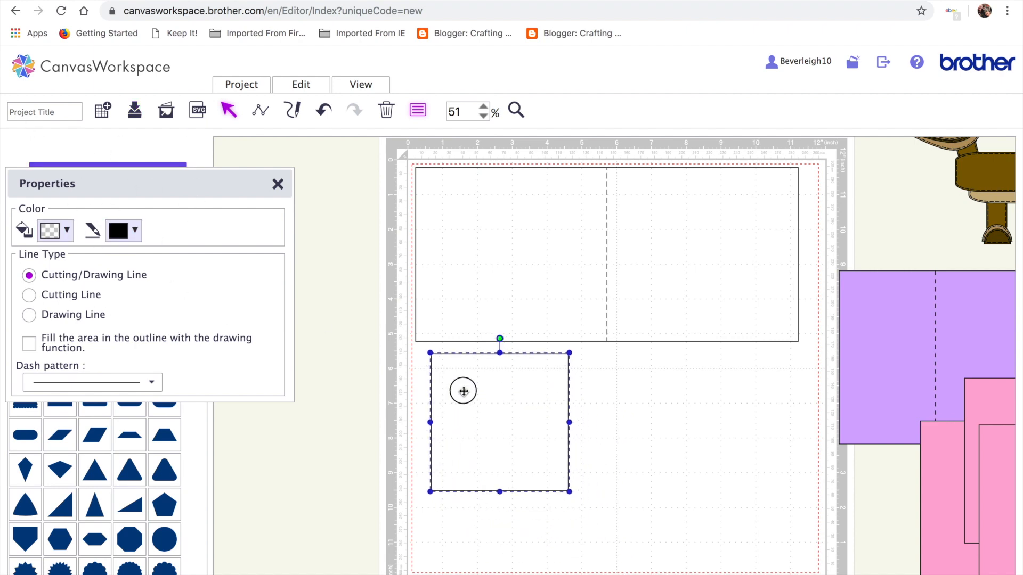
click(647, 461)
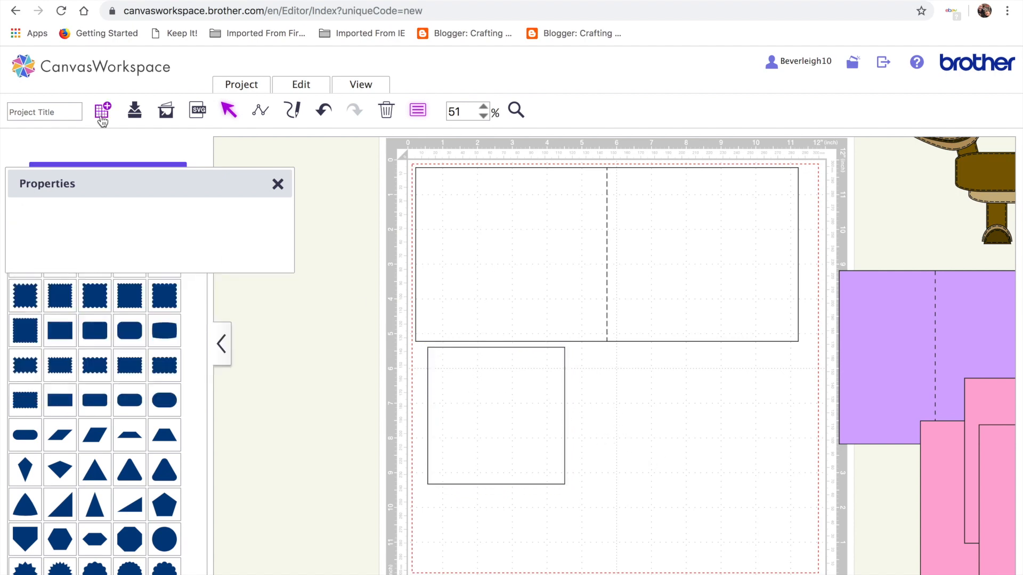
Title the project "sausage dog" and save it.
click(35, 114)
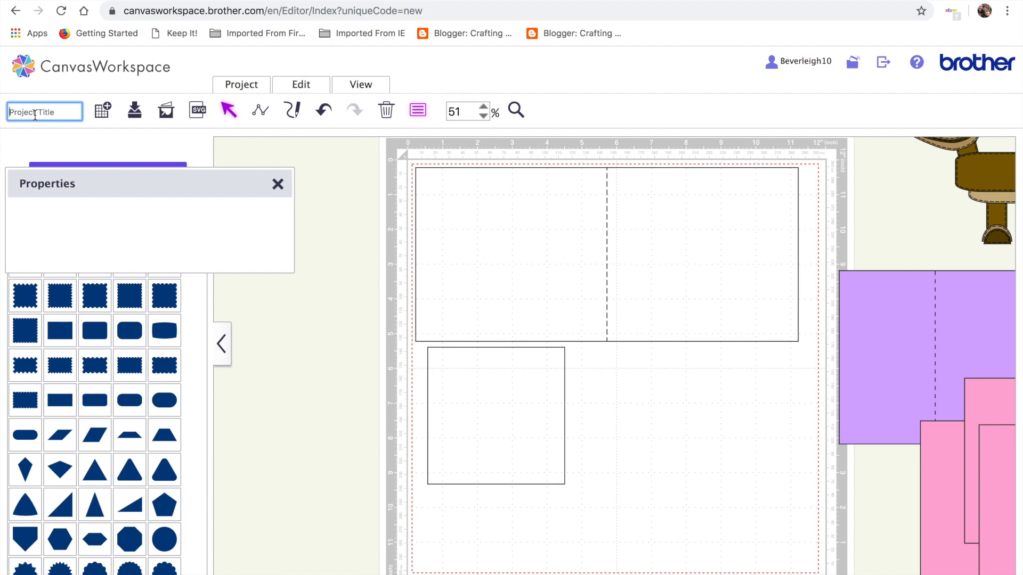
text(sausage dog)
click(138, 114)
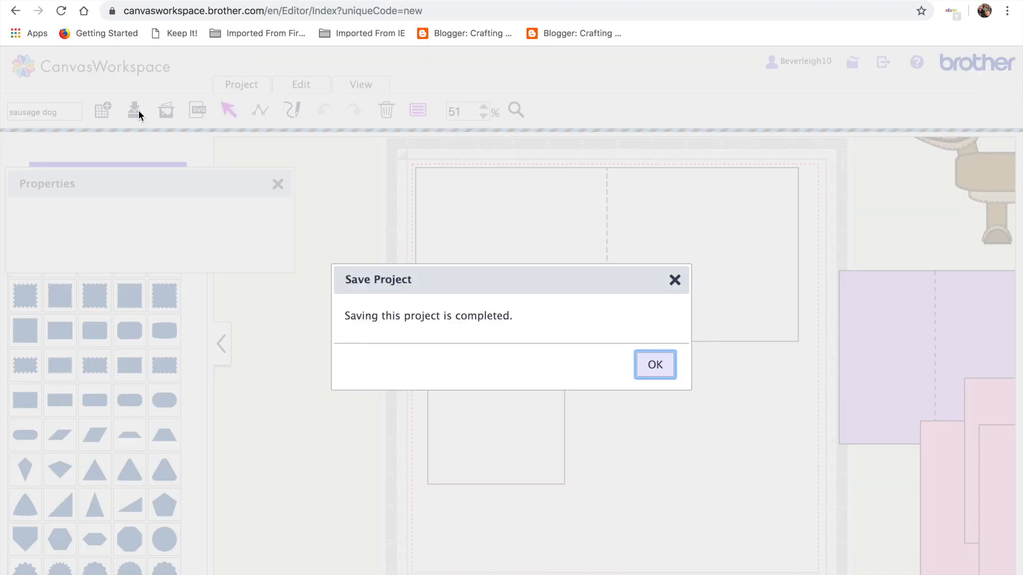
click(648, 361)
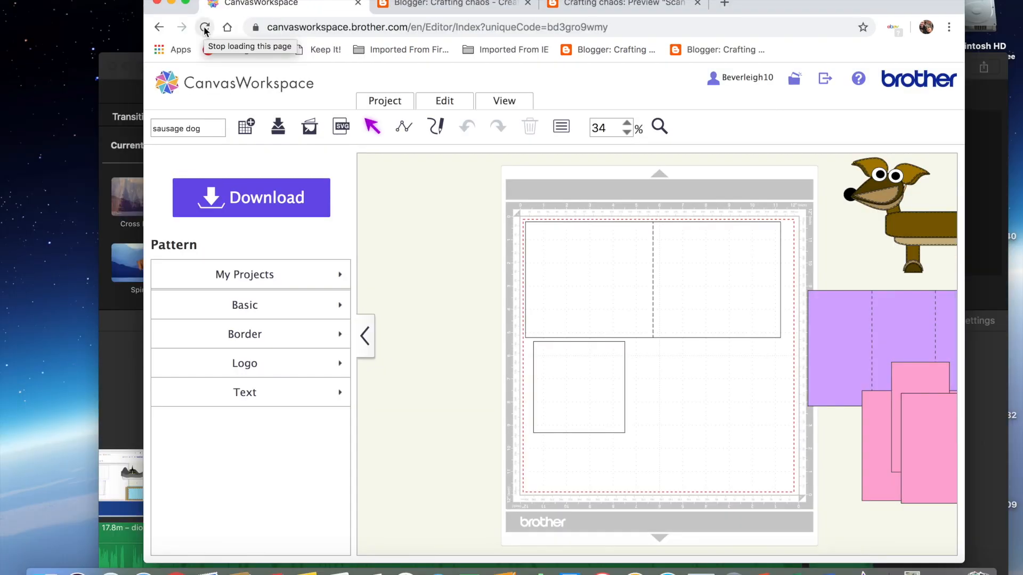
Resize the plain square to 5 × 5 inches through its properties and move it over the card base's left half.
click(596, 372)
click(445, 101)
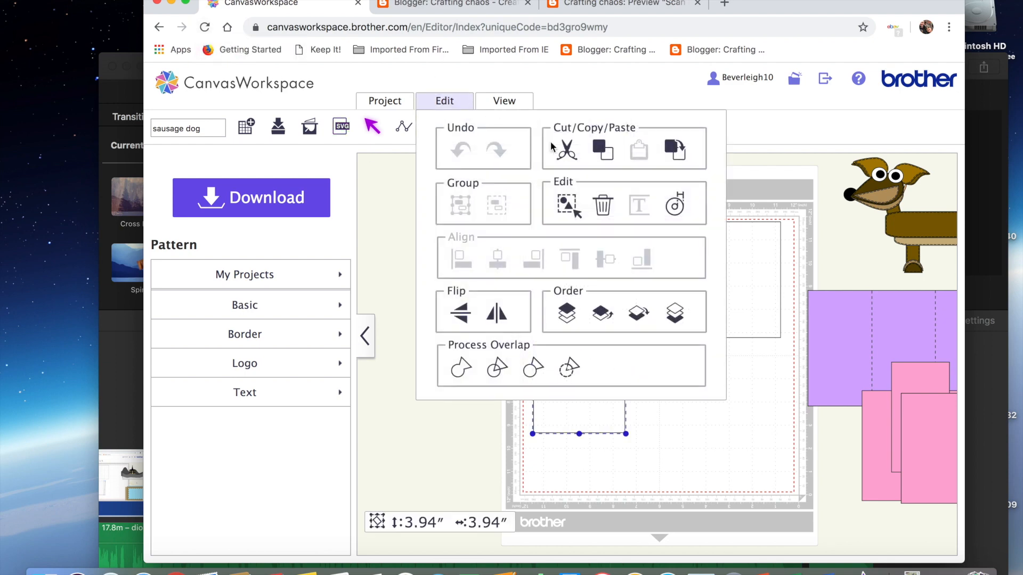
click(719, 423)
click(566, 128)
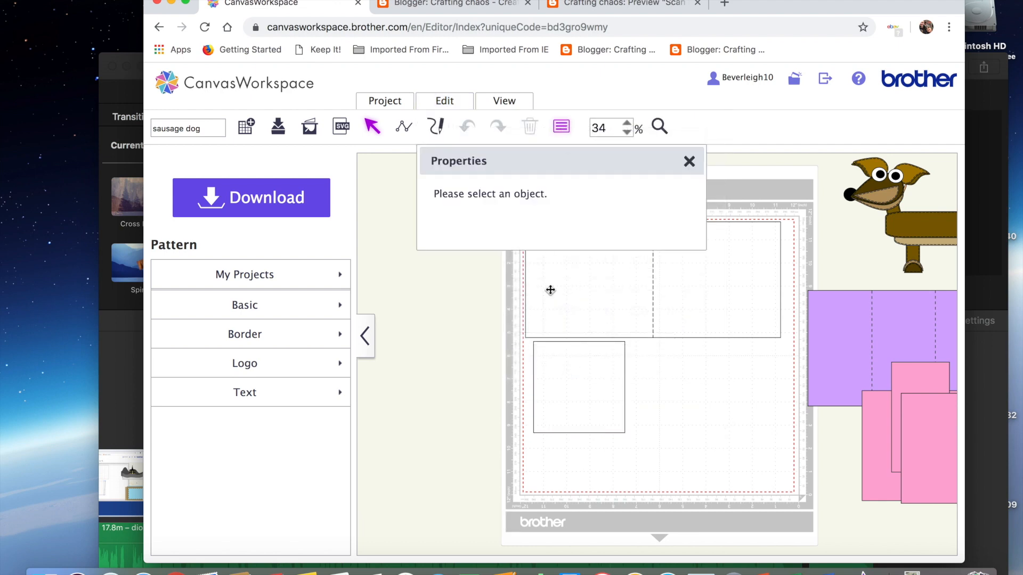
click(566, 383)
drag(507, 161, 285, 146)
click(229, 196)
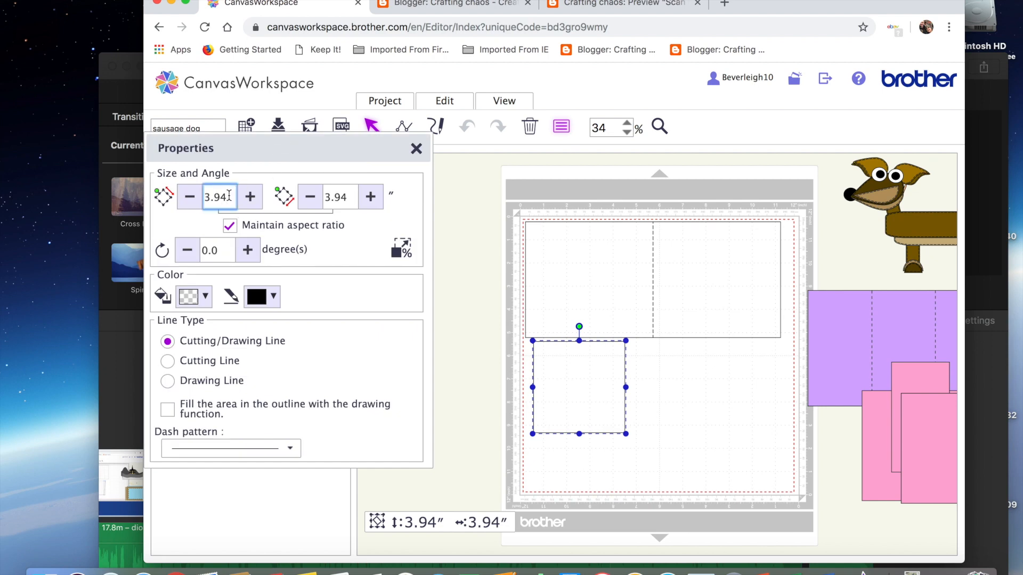
text(3.94)
click(349, 192)
key(BackSpace)
key(BackSpace)
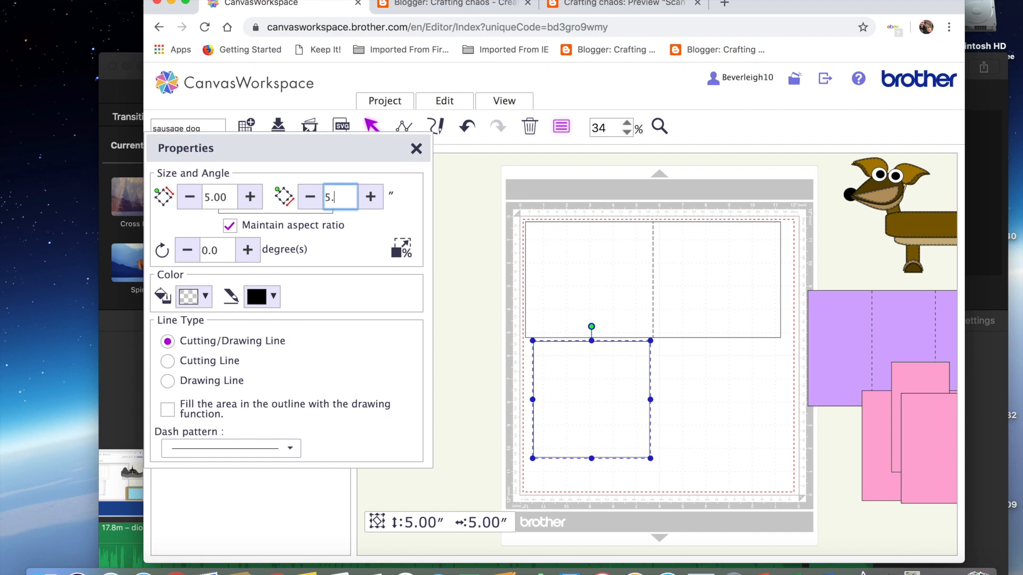
drag(597, 377, 592, 250)
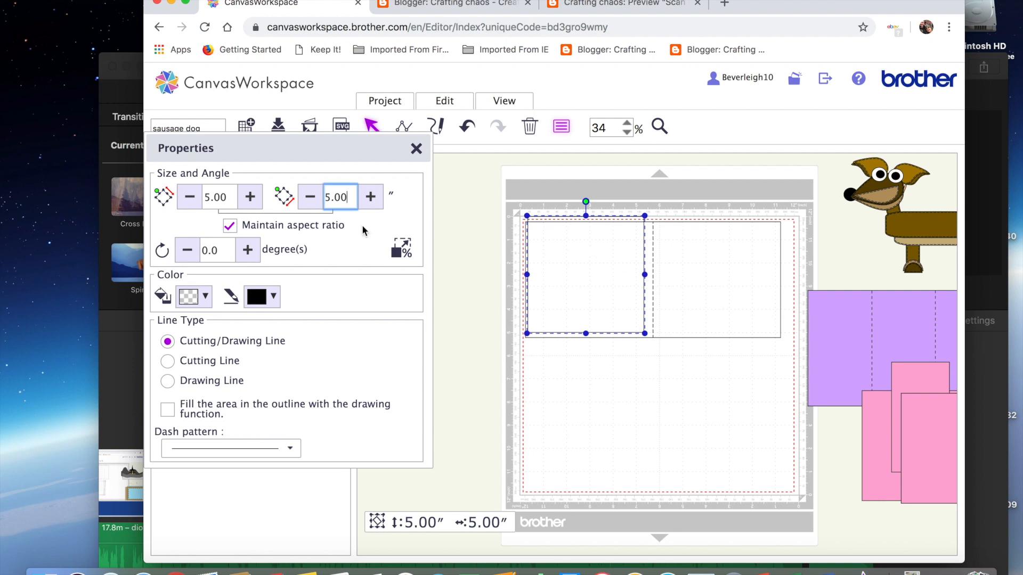
Turn off the square's aspect ratio lock, set its width to 5.5 inches, and move it below the card base.
click(232, 226)
click(340, 197)
text(5.5)
key(Return)
drag(631, 285, 638, 450)
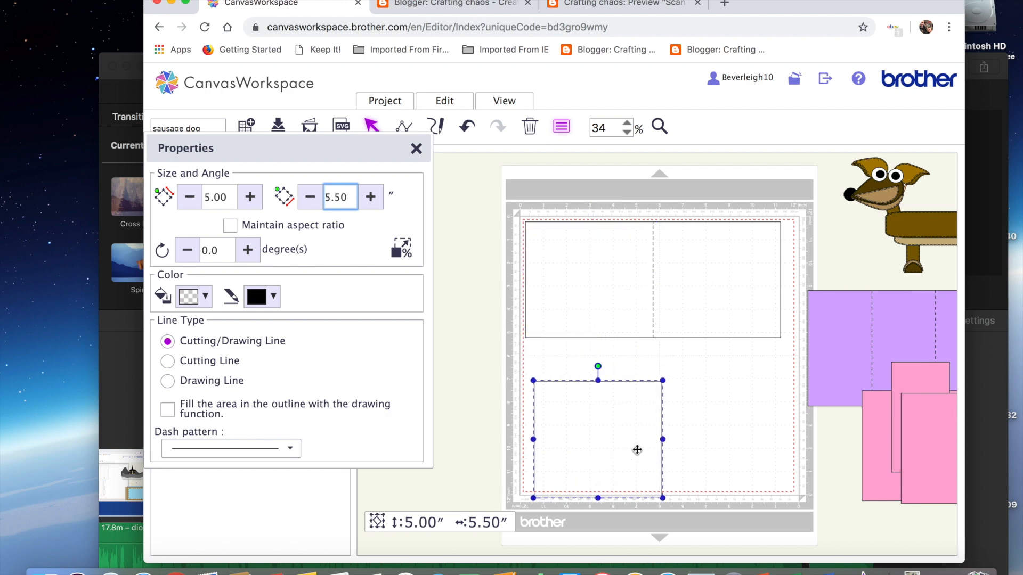
Set the rectangle's width to 2.75 inches and place it over the left end of the card base.
key(BackSpace)
key(Return)
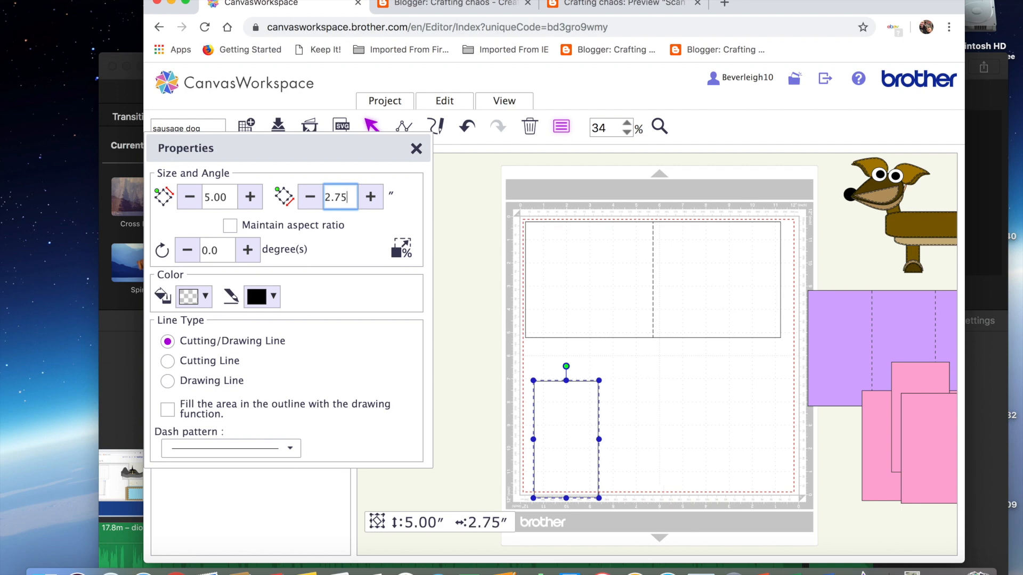
drag(566, 461, 554, 299)
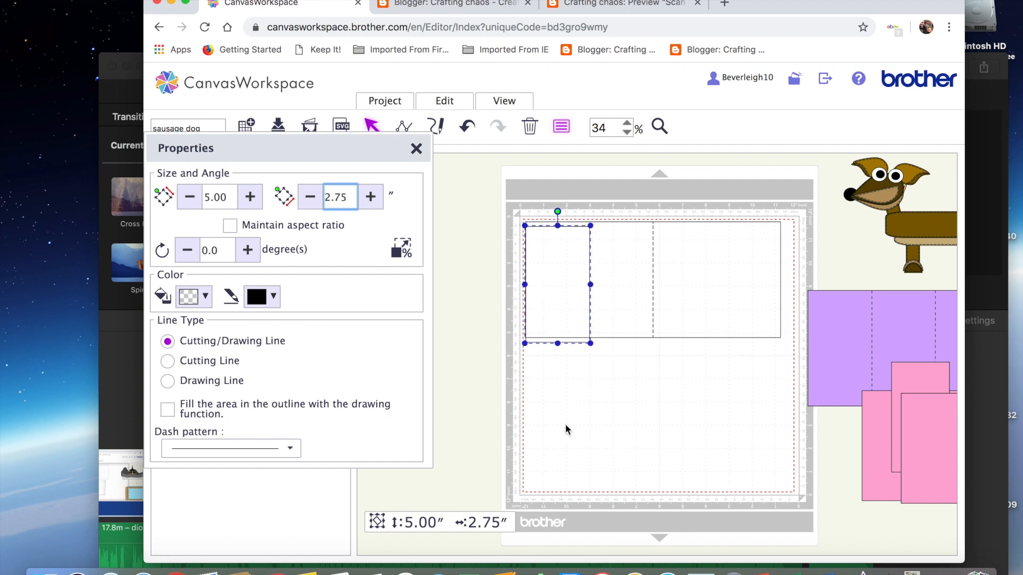
Align the 5 × 2.75 inch rectangle with the card base along their top and left edges.
drag(498, 208, 637, 328)
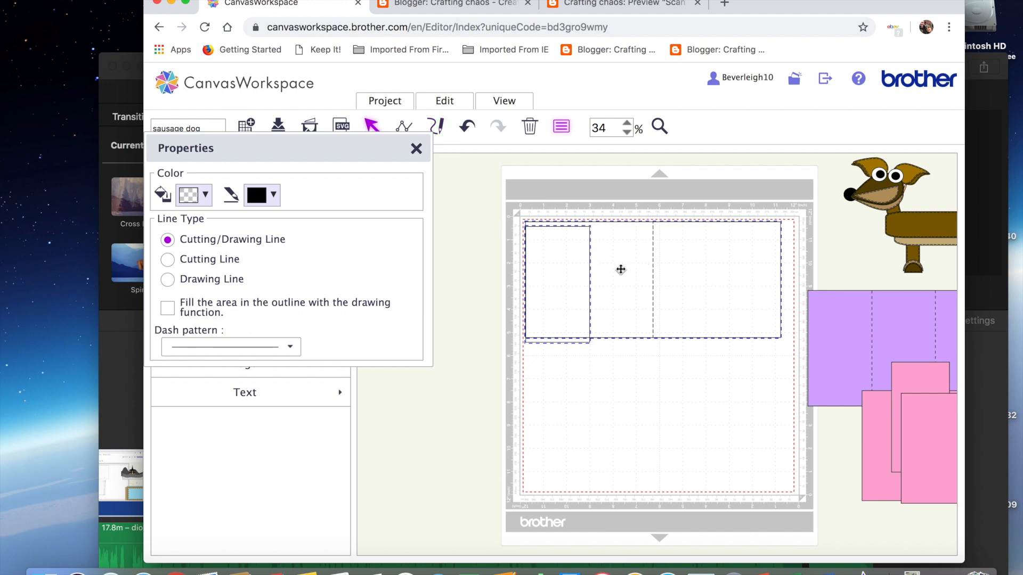
click(450, 102)
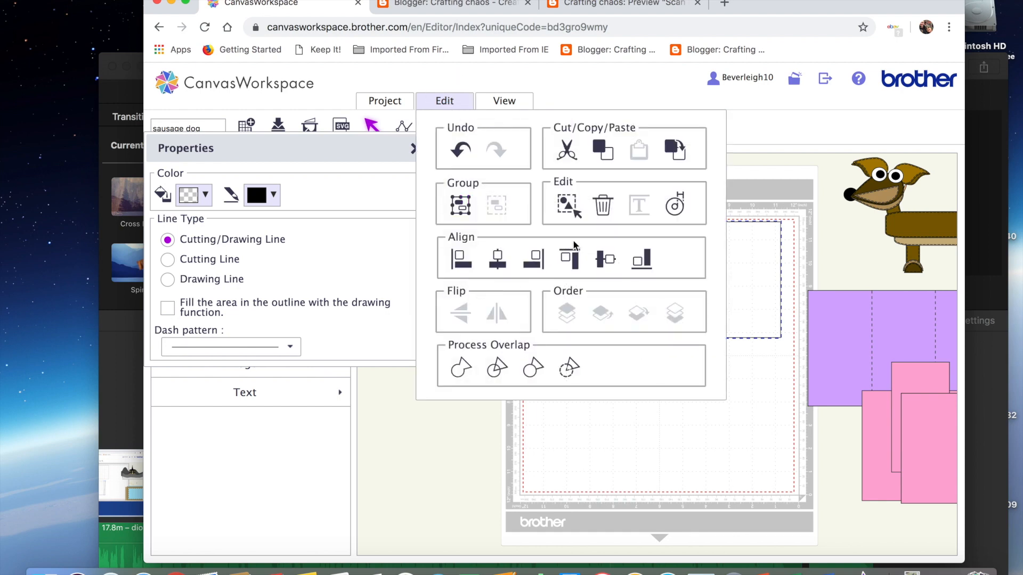
click(569, 260)
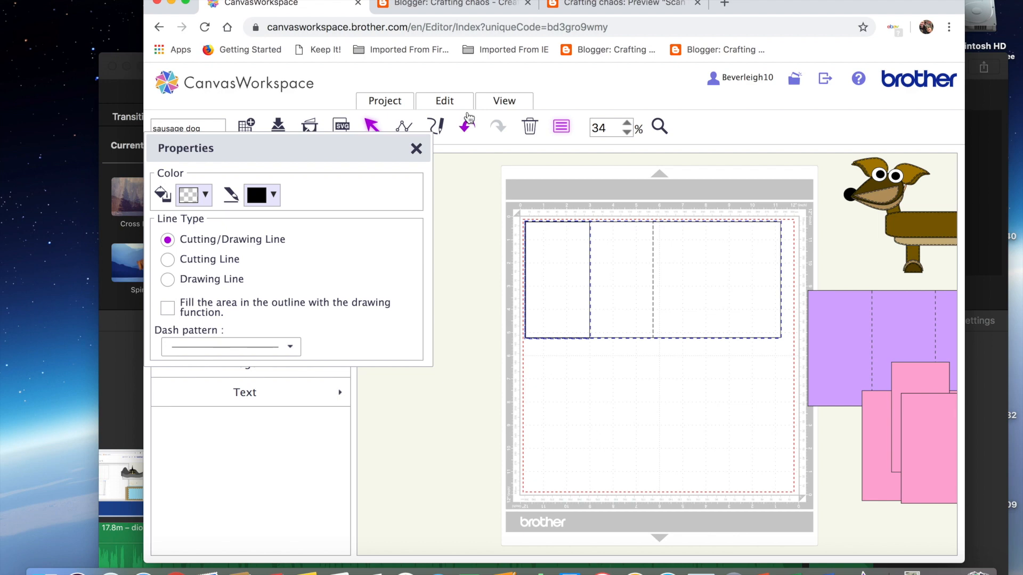
click(445, 101)
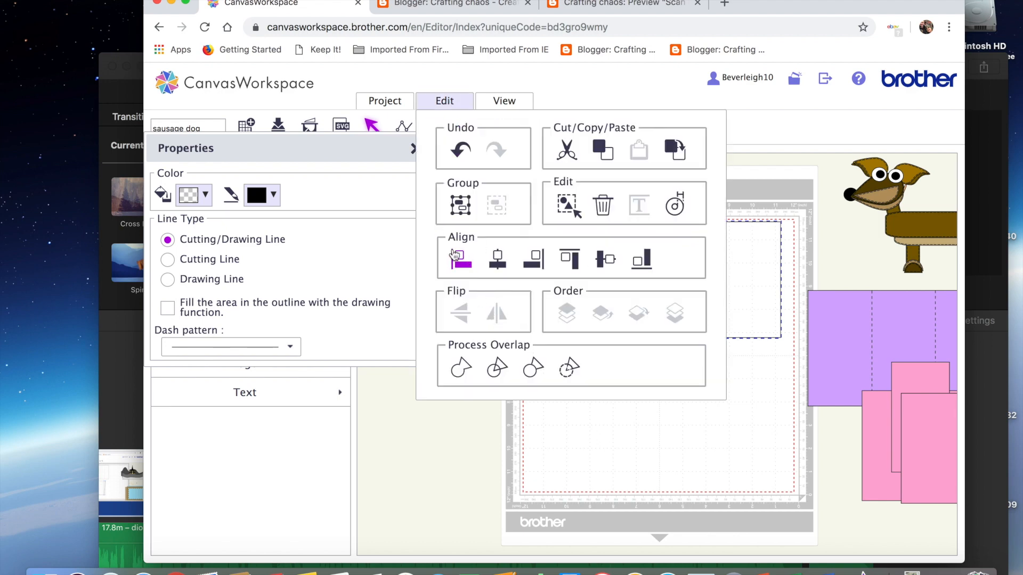
click(453, 255)
click(619, 432)
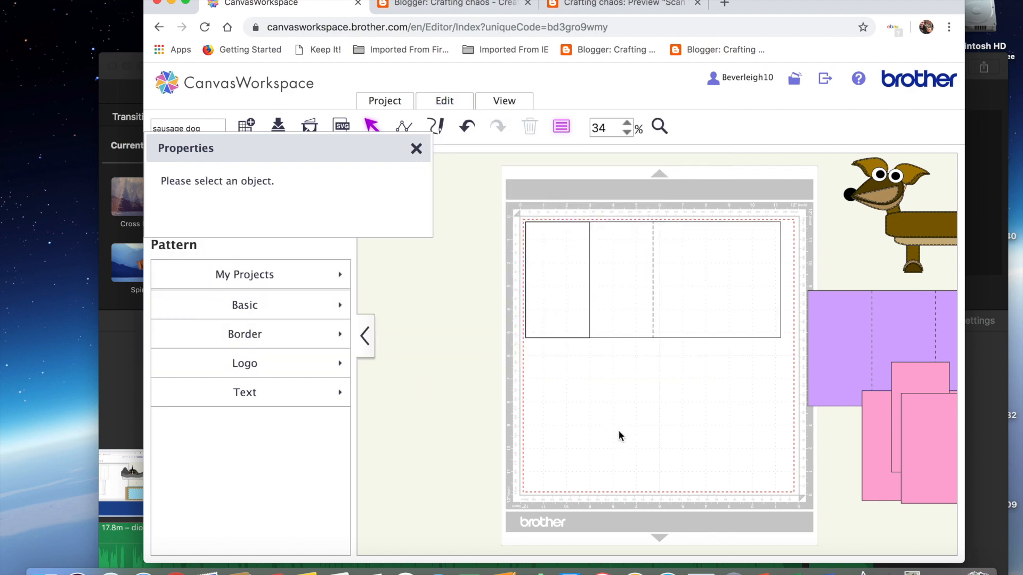
Delete the lower-left corner point of the 5 × 2.75 inch rectangle.
click(564, 263)
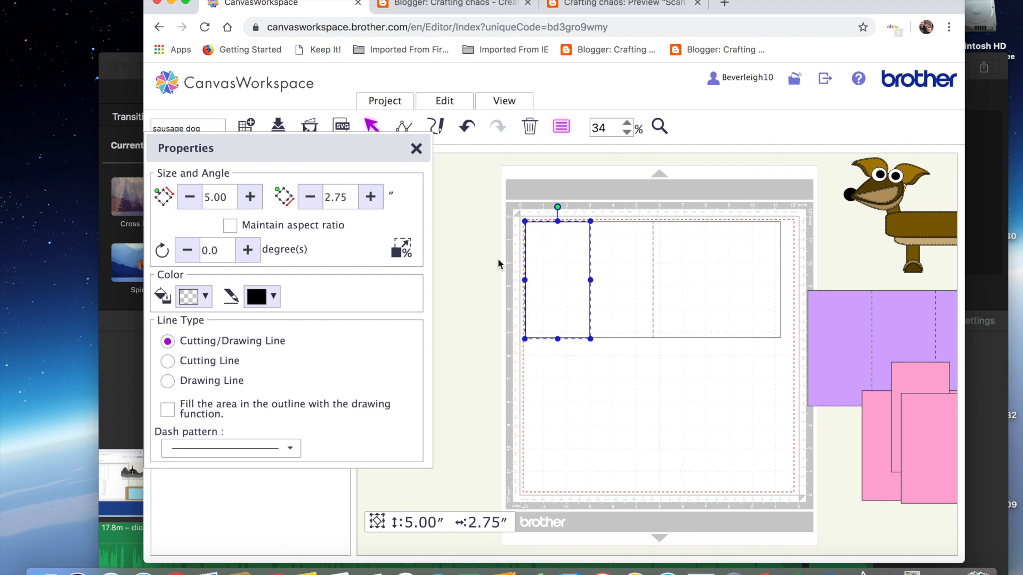
double_click(569, 318)
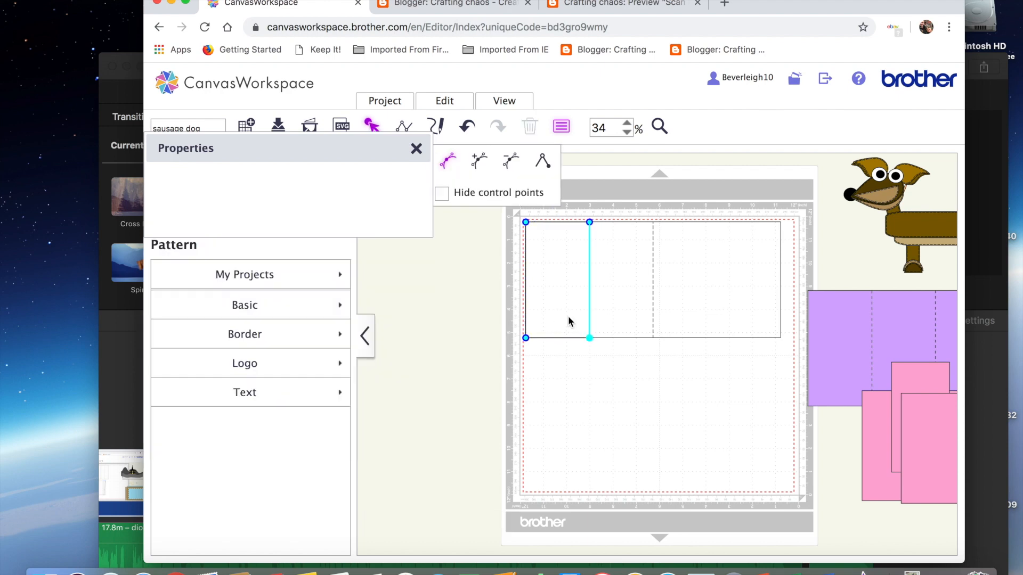
click(526, 337)
click(510, 161)
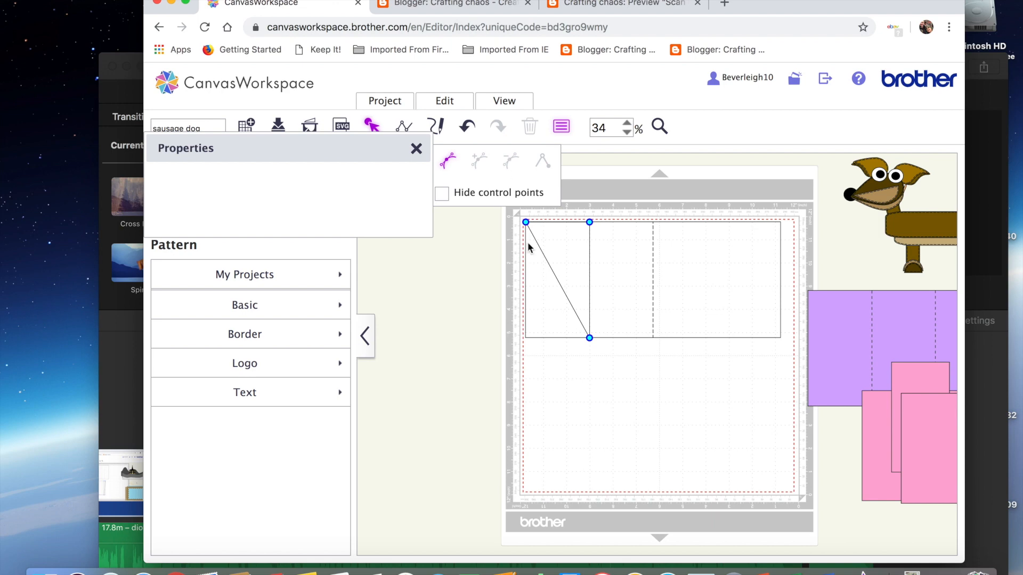
Try deleting the triangle's upper-right corner point and undo that deletion.
click(525, 225)
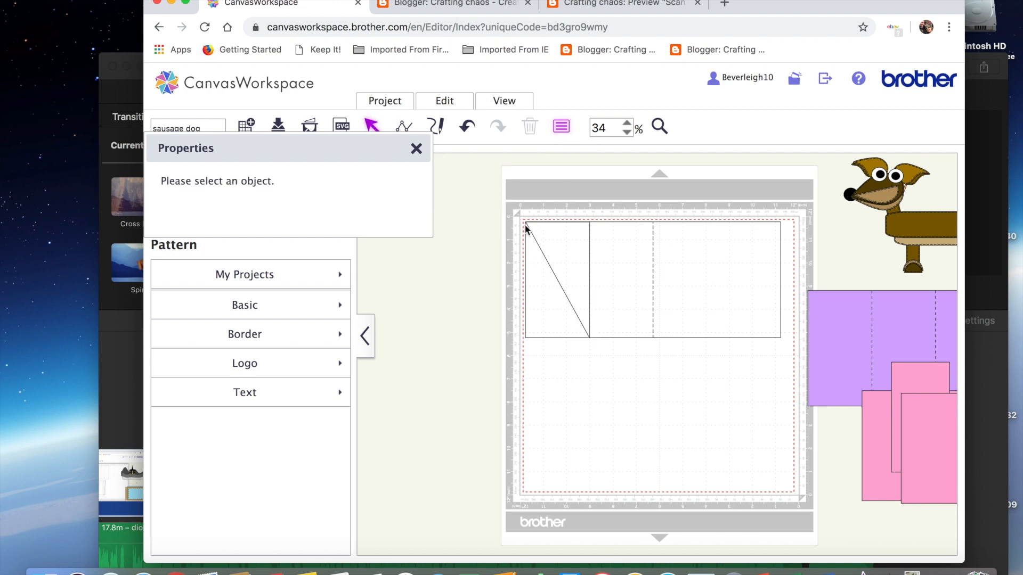
click(548, 234)
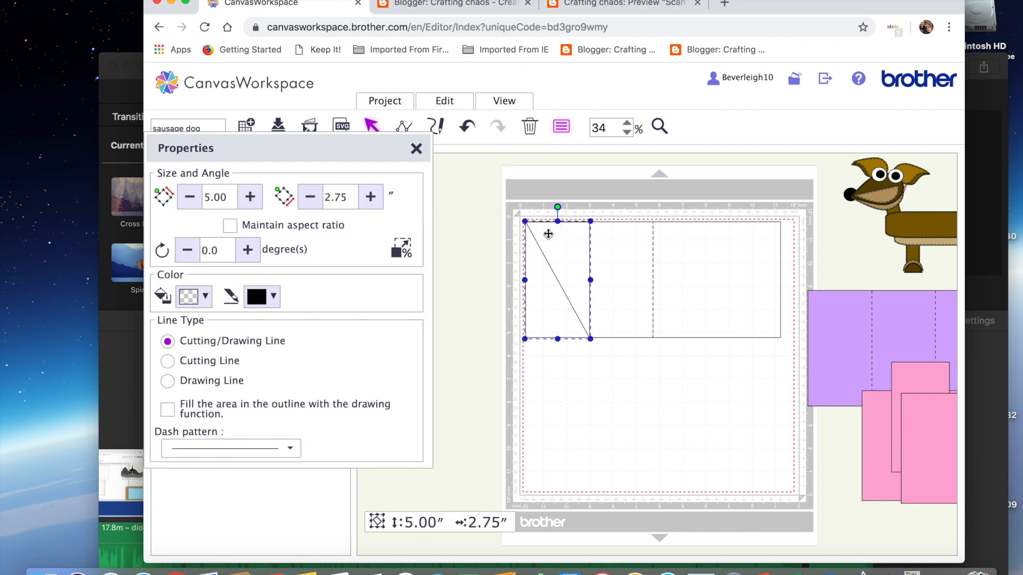
double_click(548, 234)
click(526, 221)
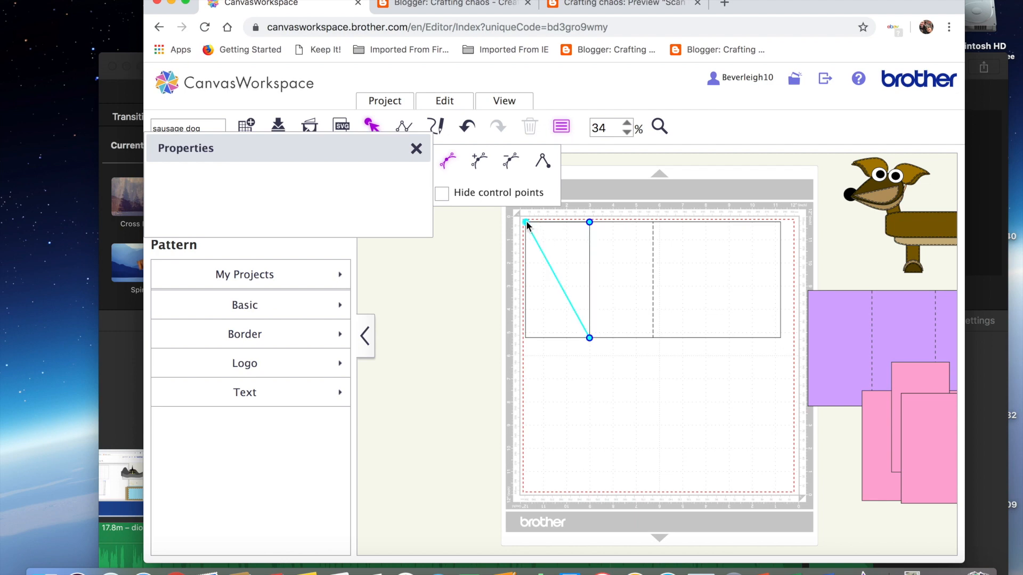
click(589, 222)
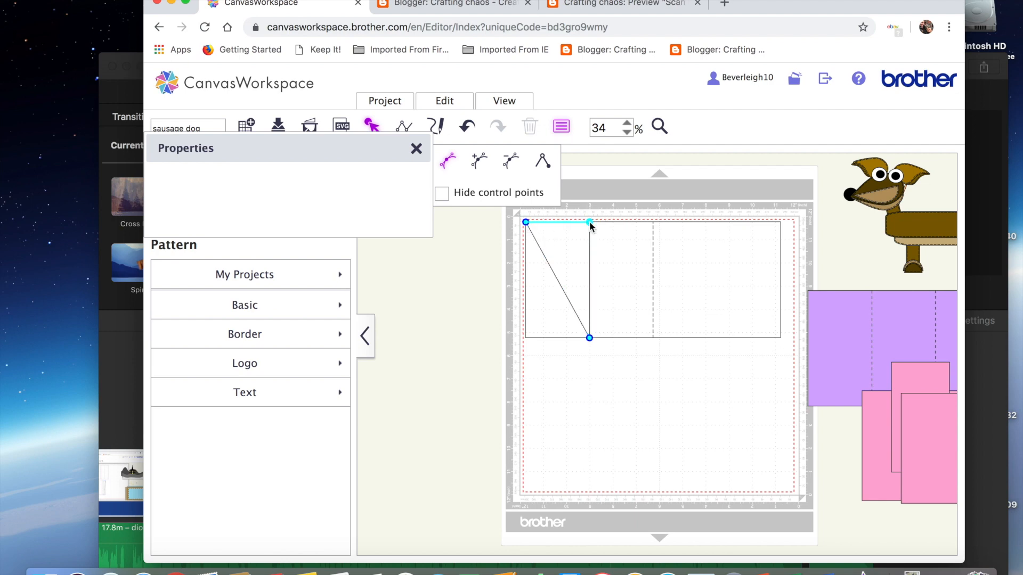
click(508, 163)
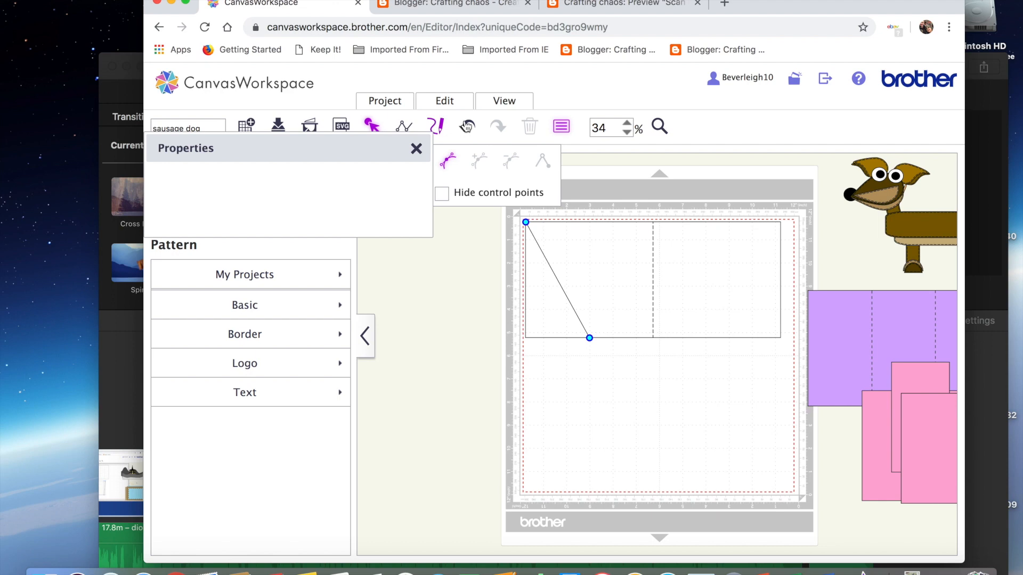
click(466, 127)
Delete the triangle's upper-left corner point to reduce the shape to a single vertical line.
click(554, 250)
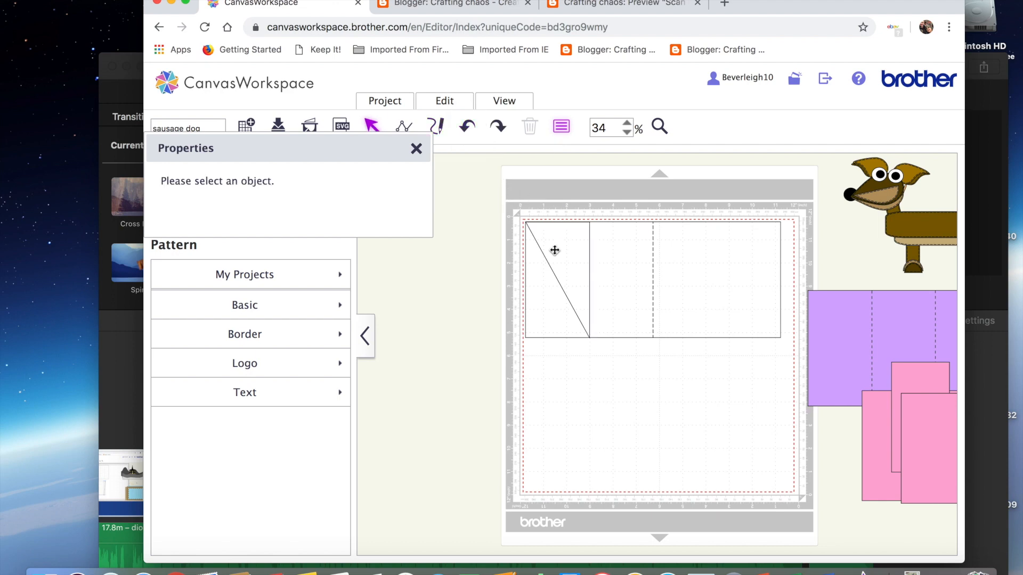
double_click(554, 250)
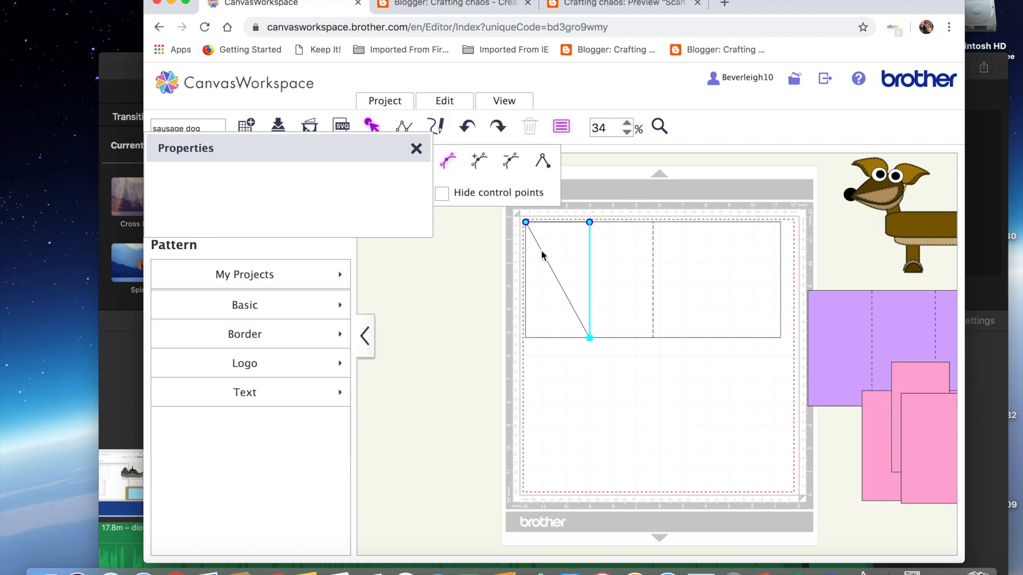
click(586, 336)
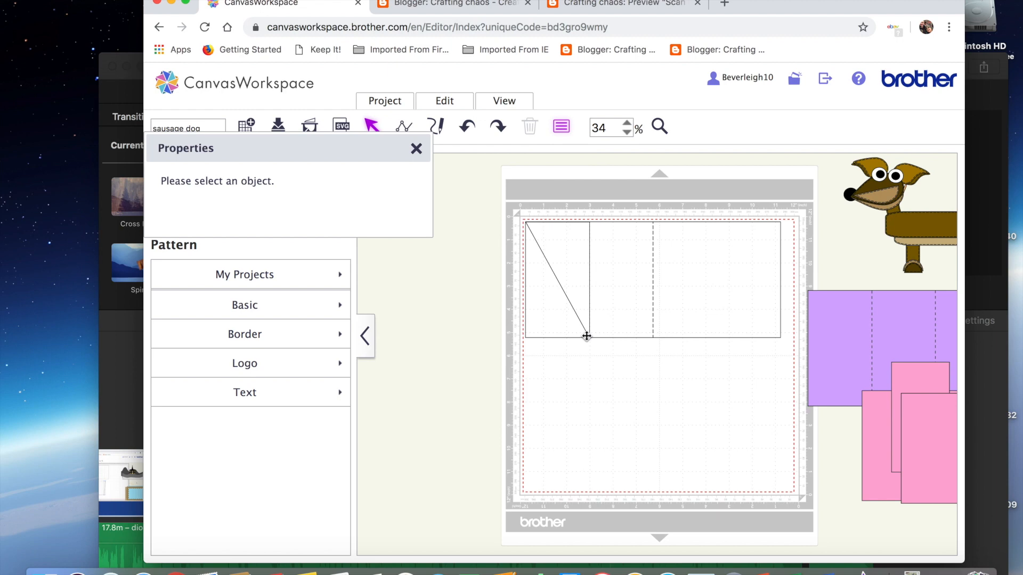
click(574, 304)
double_click(573, 304)
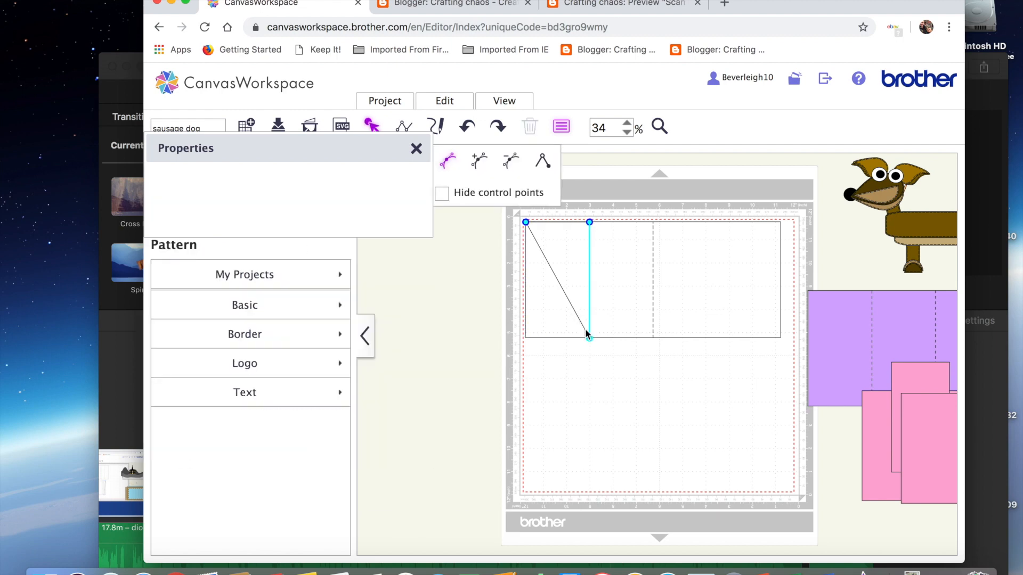
click(526, 223)
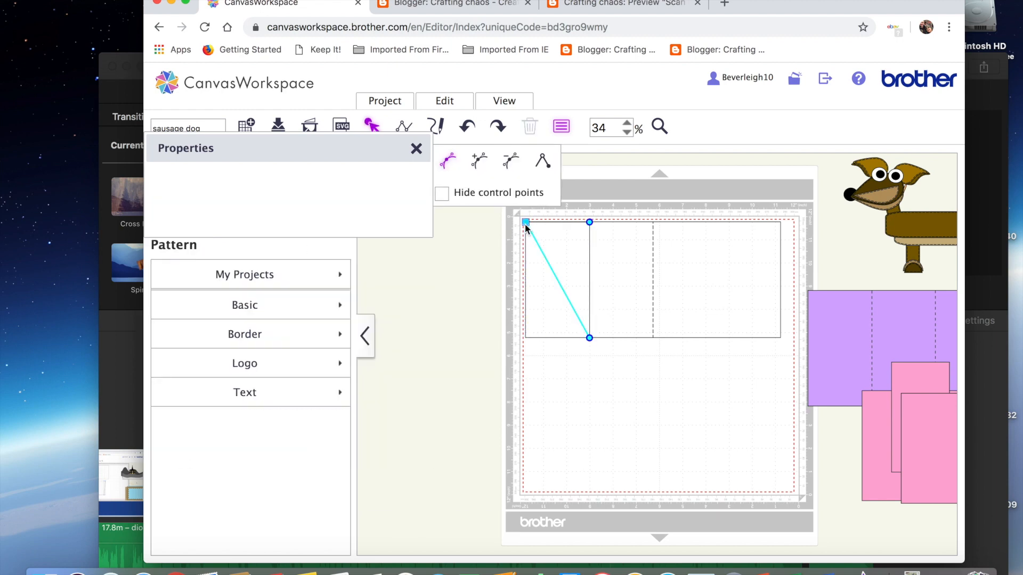
click(510, 163)
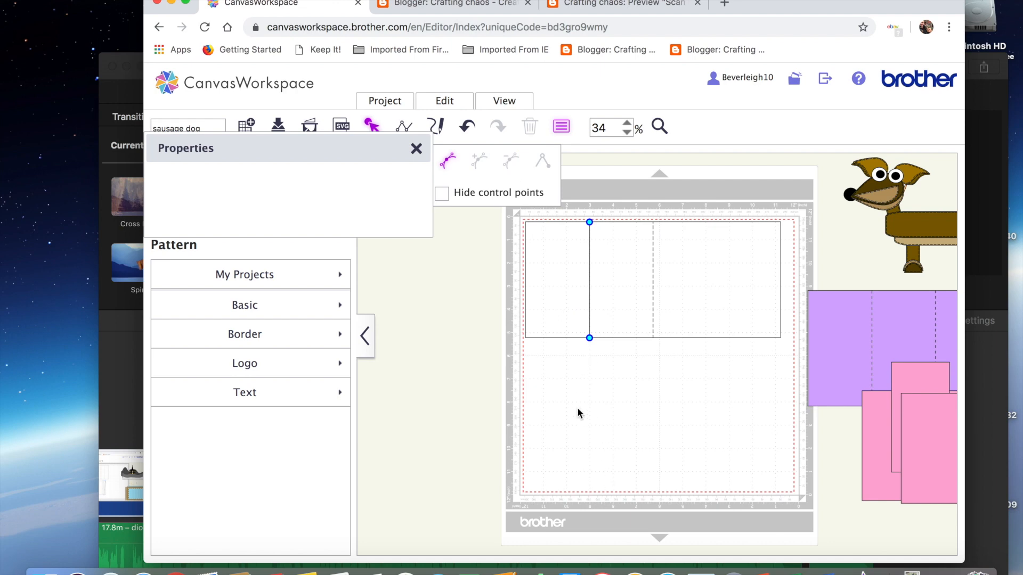
click(579, 423)
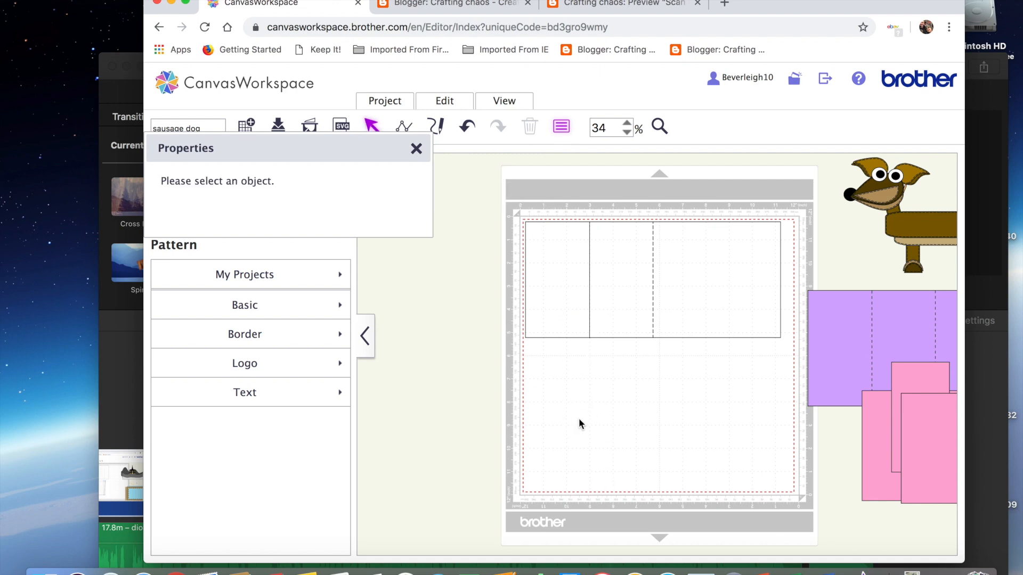
Change the vertical line in the card base's left half to a Cutting Line with the medium-length, widely spaced dash pattern.
click(659, 126)
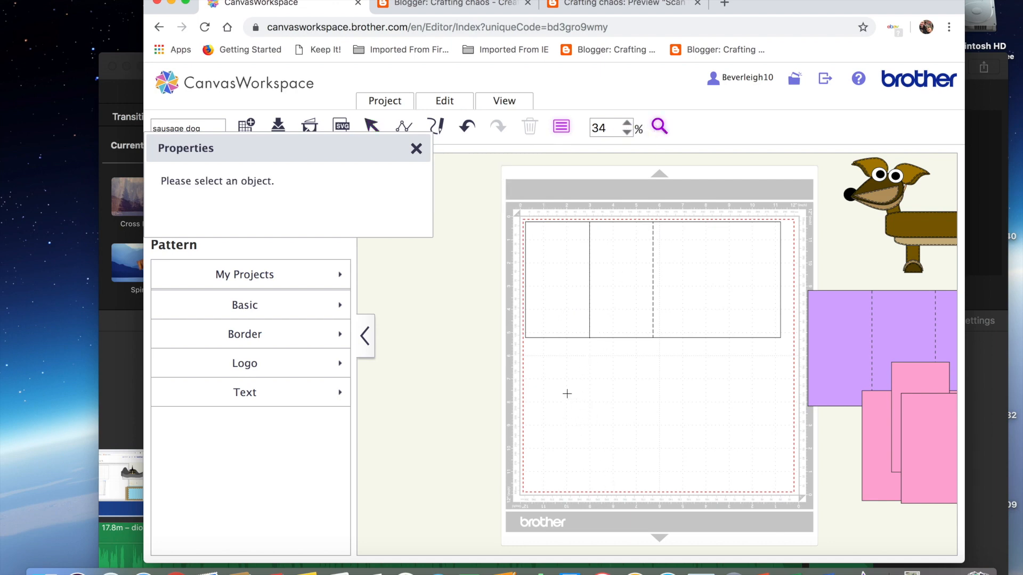
click(572, 349)
click(572, 349)
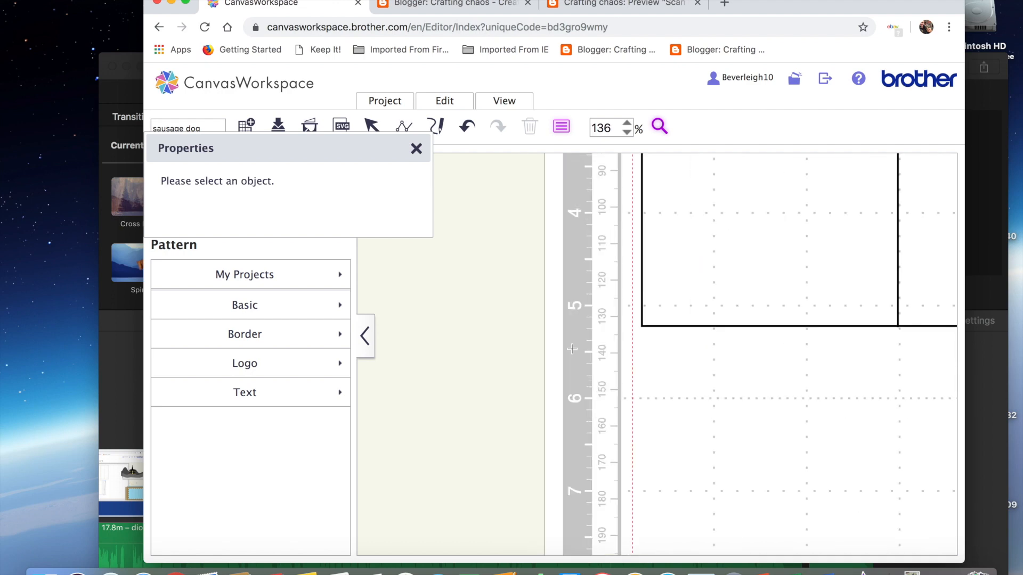
scroll(505, 302, right, 5)
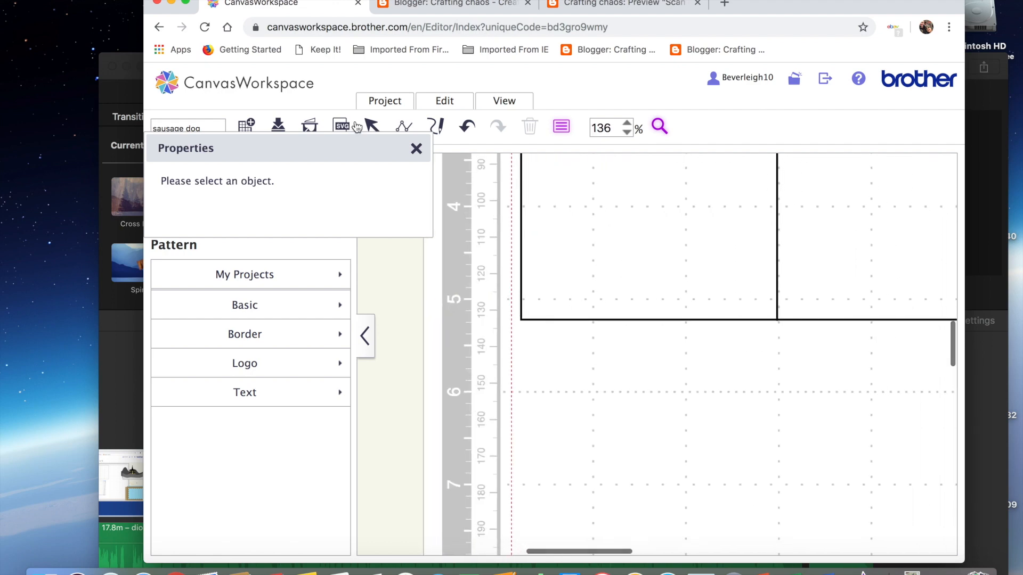
click(371, 126)
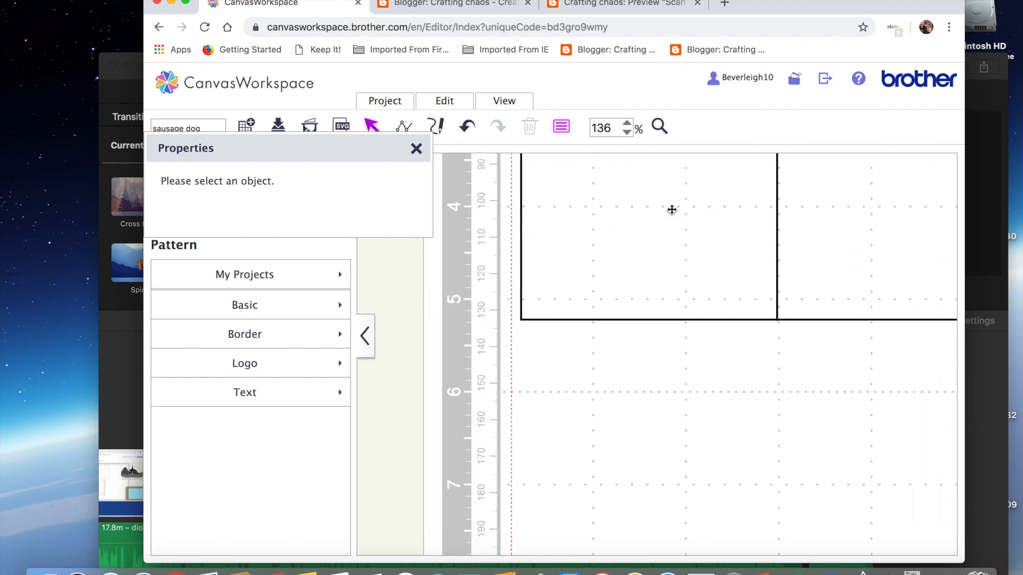
click(778, 295)
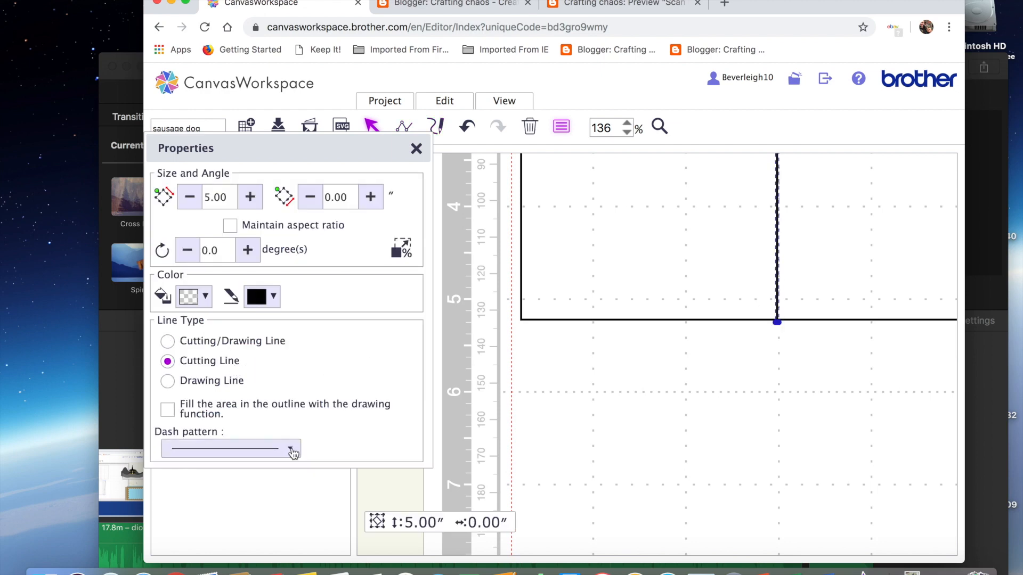
click(289, 448)
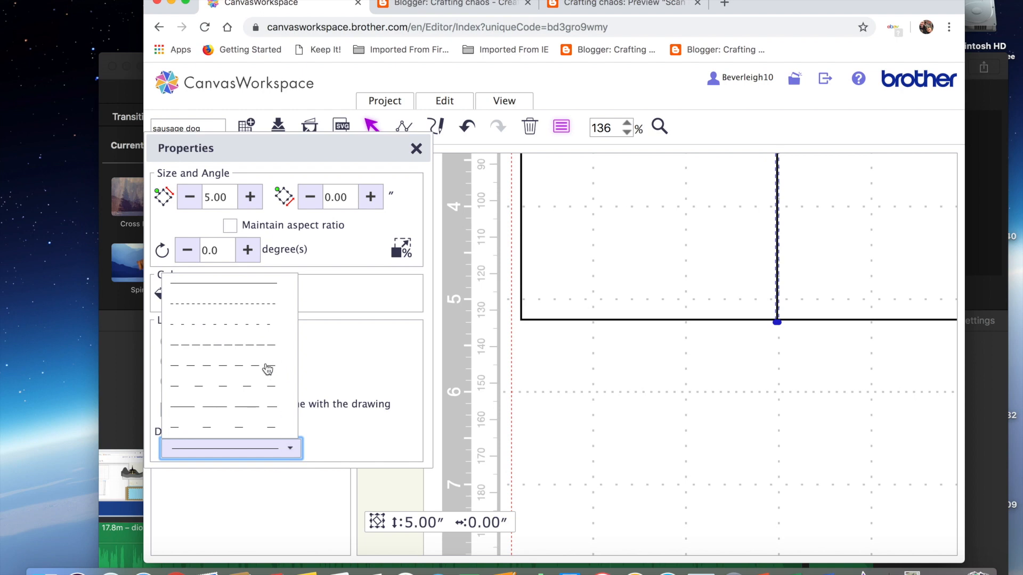
click(266, 366)
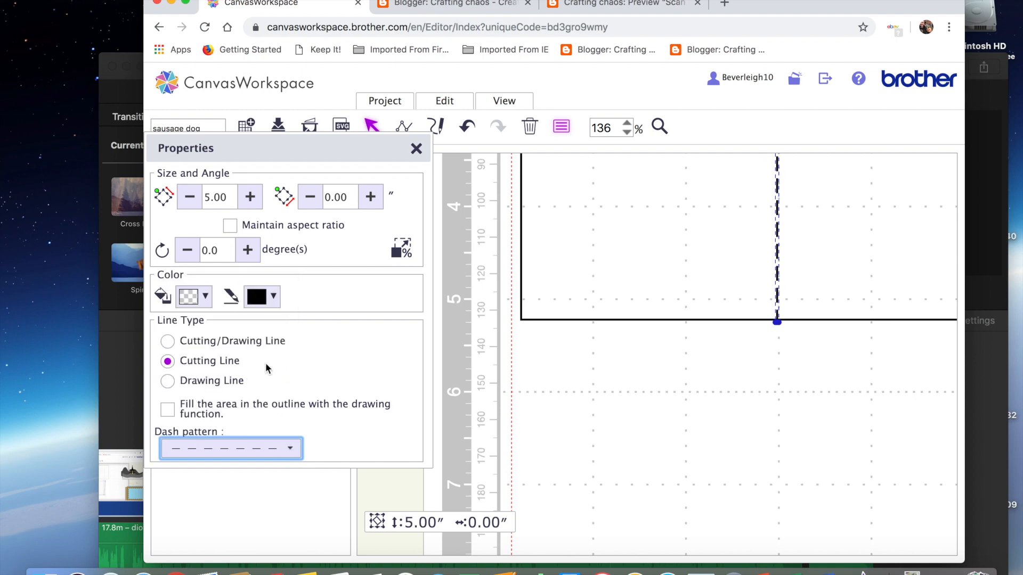
Group the card base rectangle with its two dashed fold lines, with the whole mat in view.
click(645, 472)
click(504, 100)
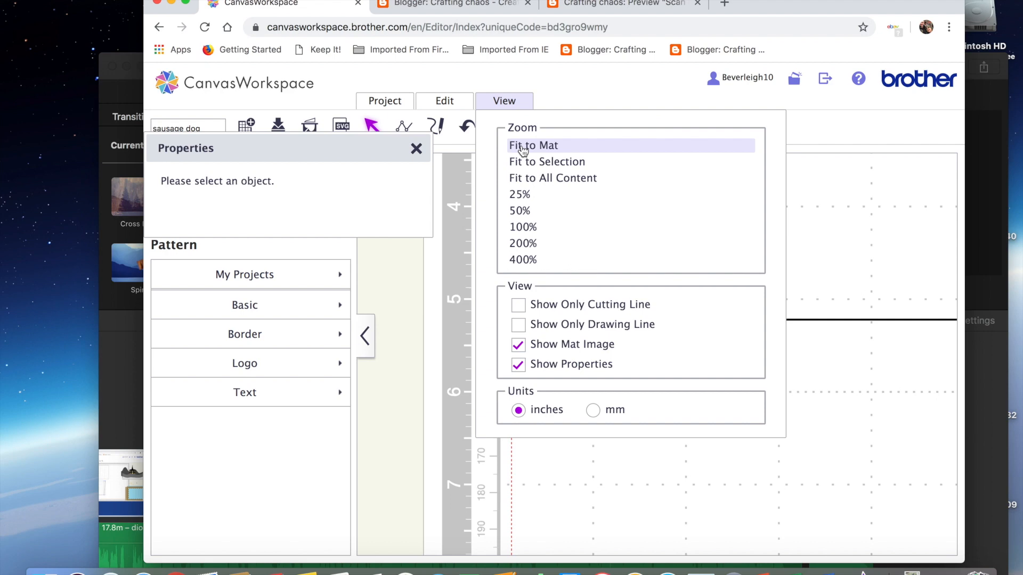
click(523, 147)
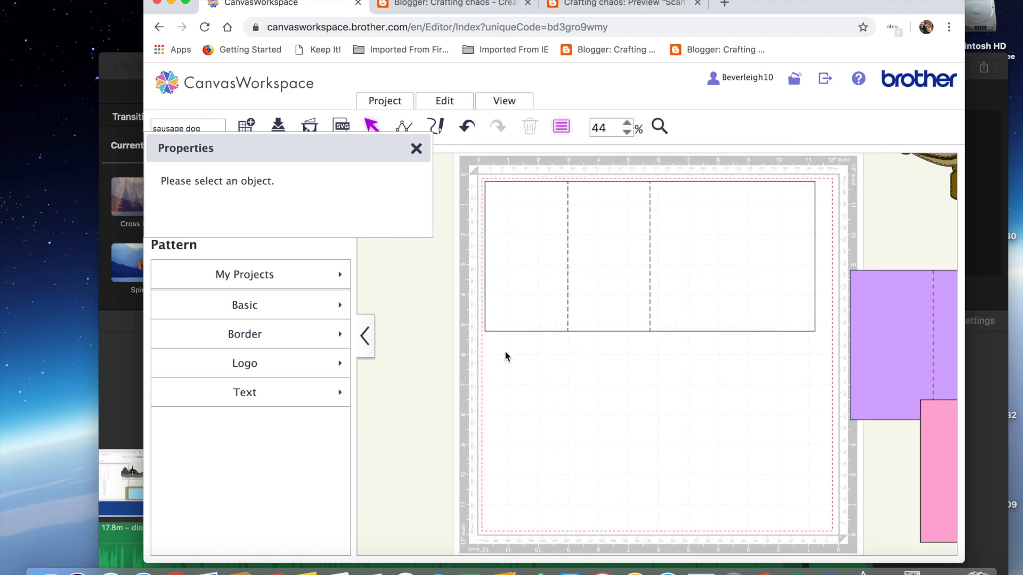
drag(471, 167, 737, 351)
click(444, 104)
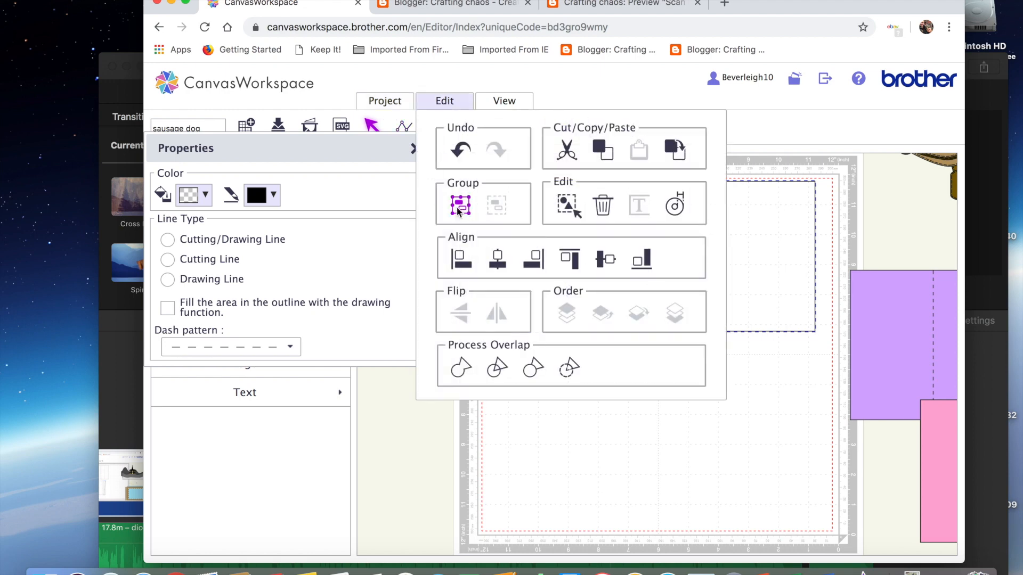
click(459, 205)
click(631, 479)
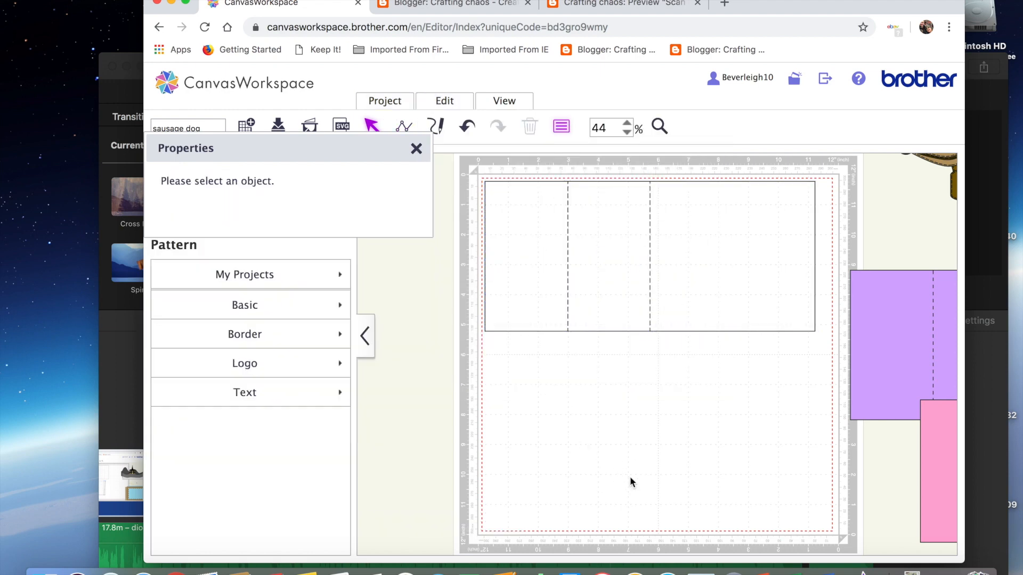
Move the purple card base closer to the mat and set the grouped card base's height to 5.00 inches.
drag(906, 358, 838, 325)
click(740, 232)
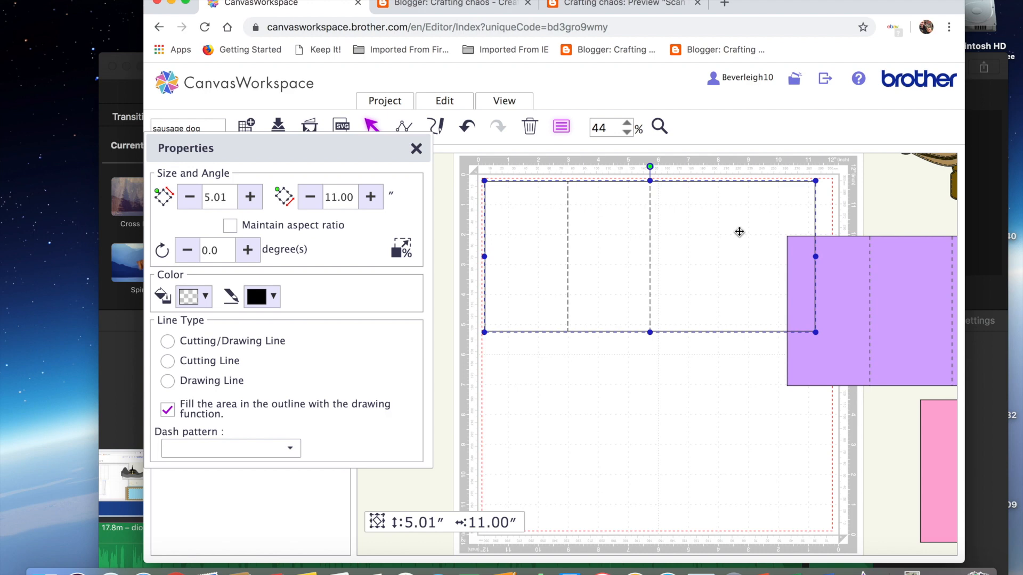
click(228, 196)
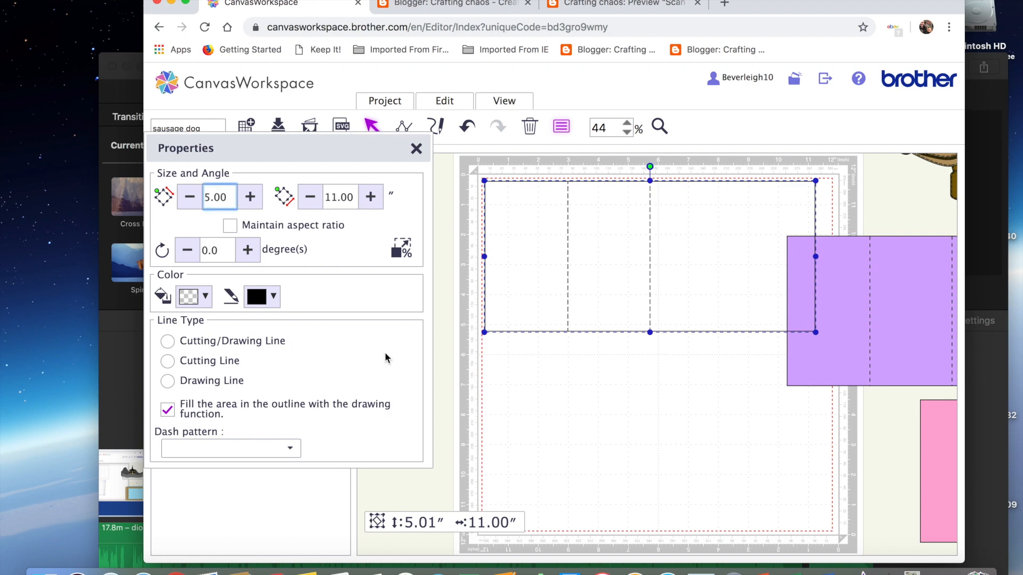
click(603, 409)
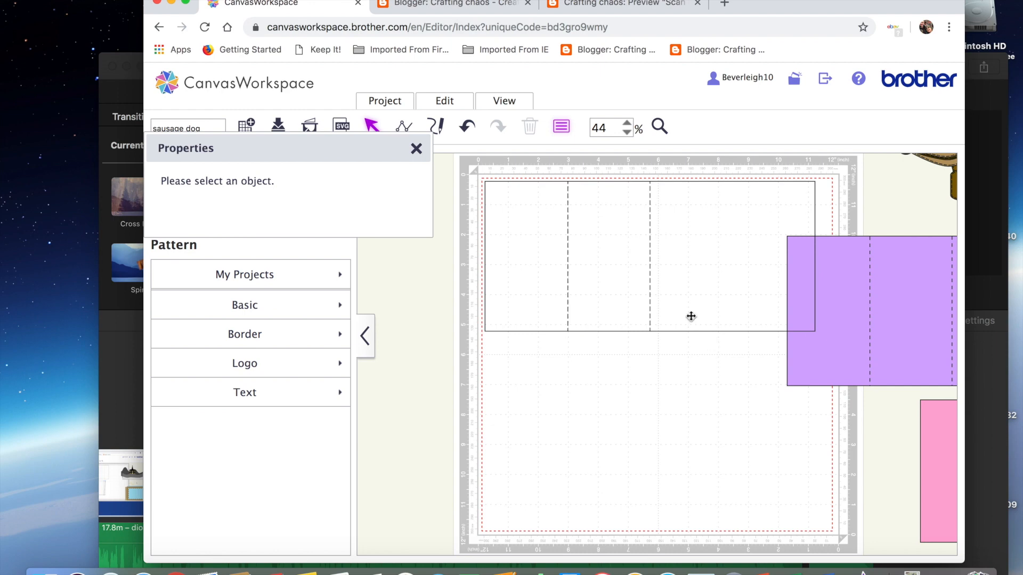
click(665, 273)
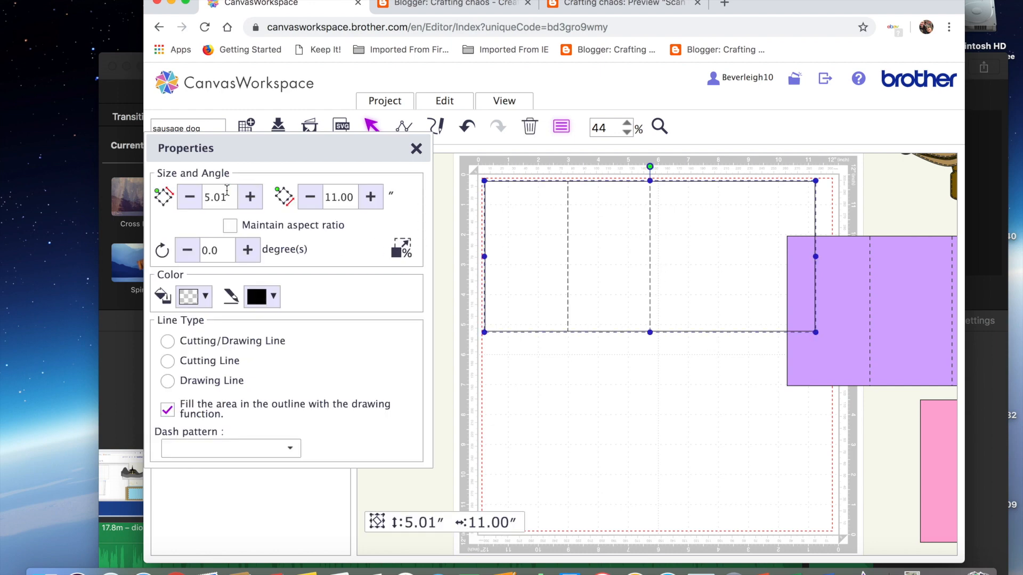
click(227, 198)
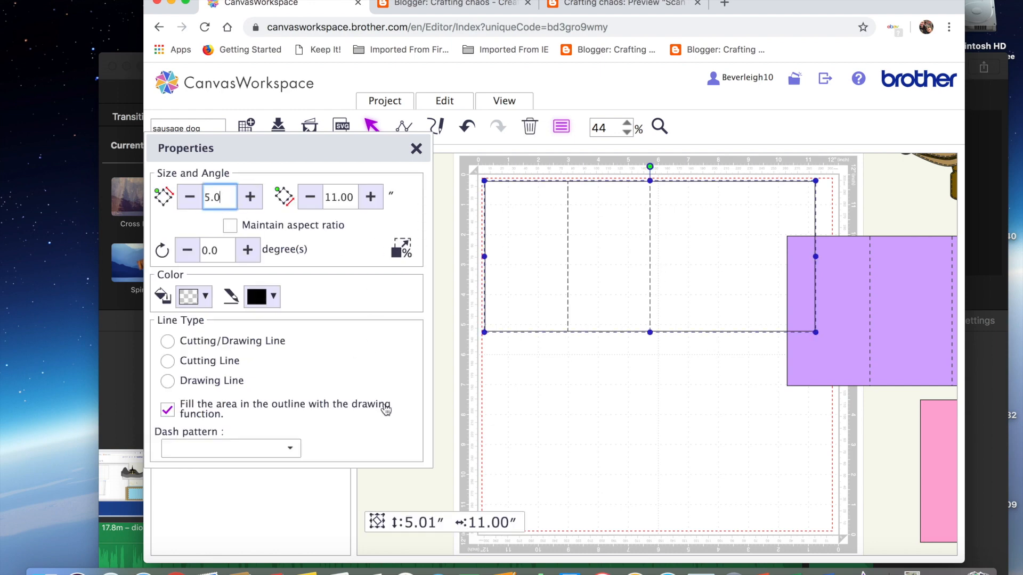
text(0)
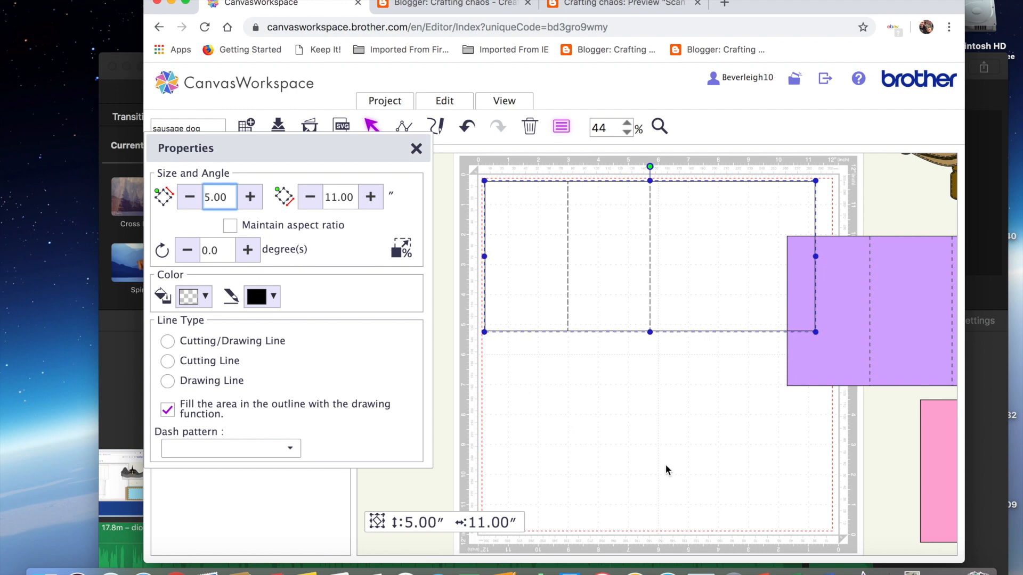
click(643, 458)
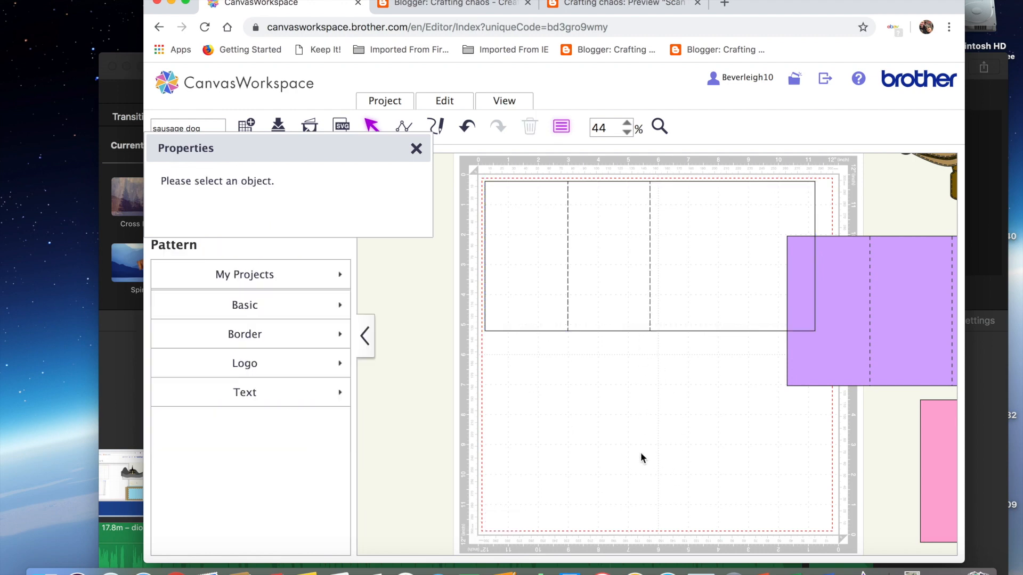
Add a plain square from the Basic shapes and place it below the card base on the mat.
click(671, 220)
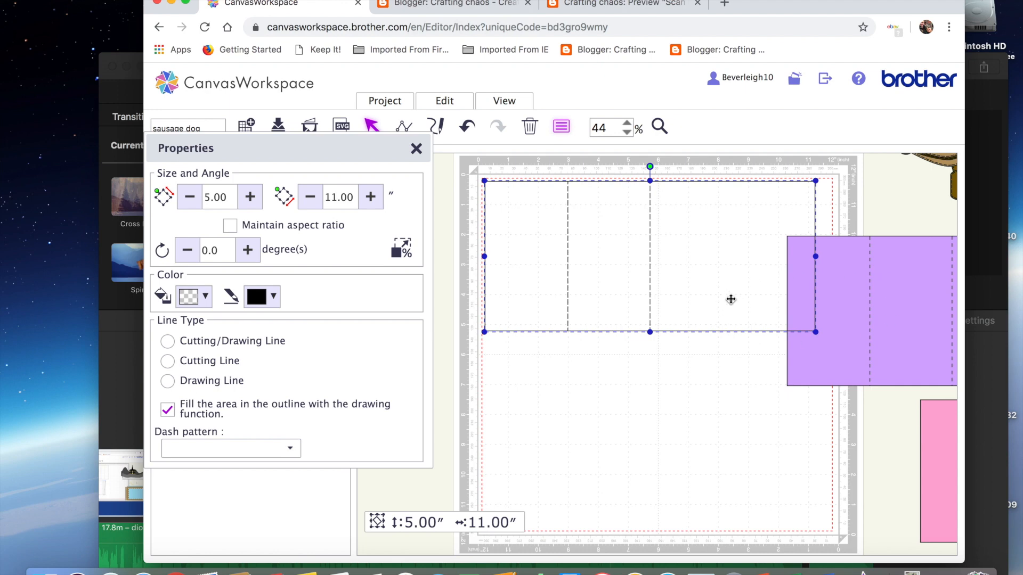
drag(275, 148, 293, 255)
click(294, 307)
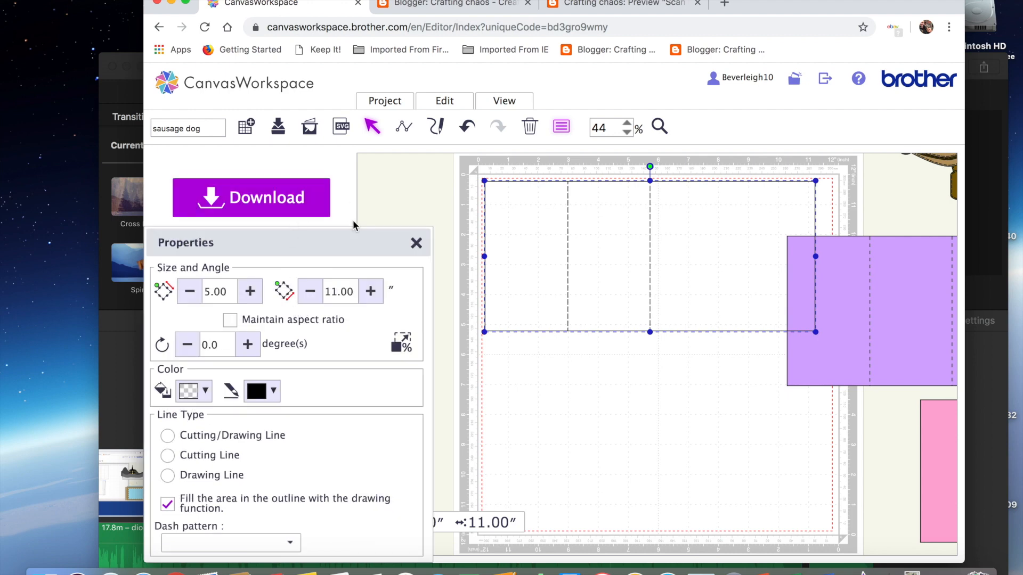
drag(349, 241, 458, 267)
click(244, 314)
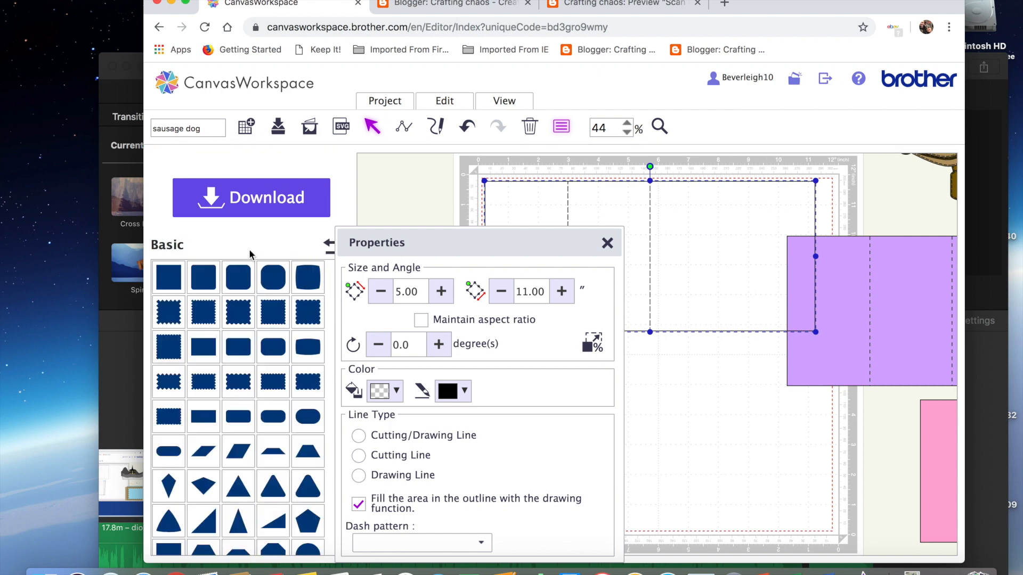
click(168, 282)
drag(509, 250, 363, 157)
drag(585, 334, 634, 478)
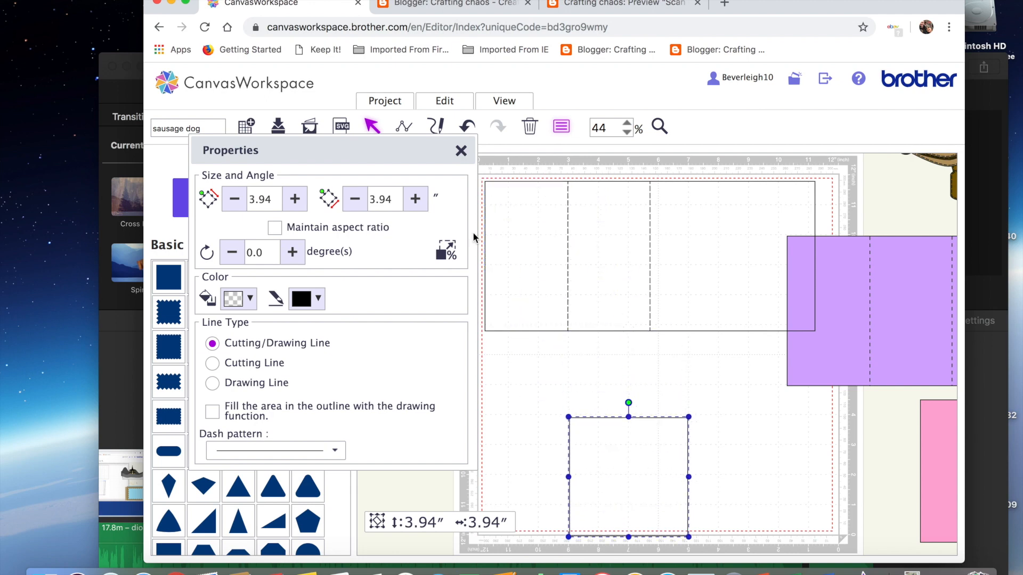
Resize the square to 5.00 inches high by 5.50 inches wide and move it up beneath the card base.
click(261, 200)
text(5)
click(378, 198)
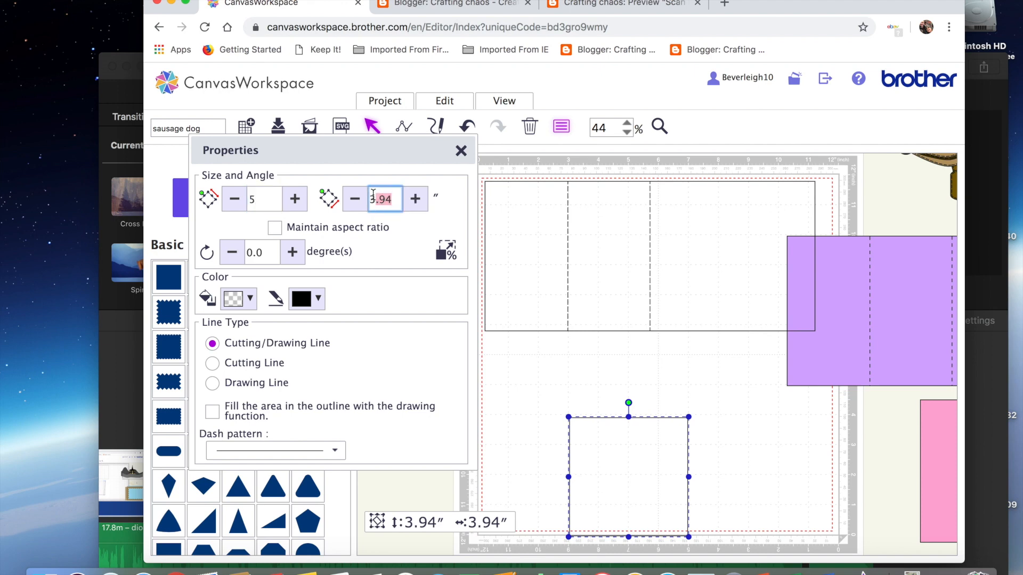
text(3)
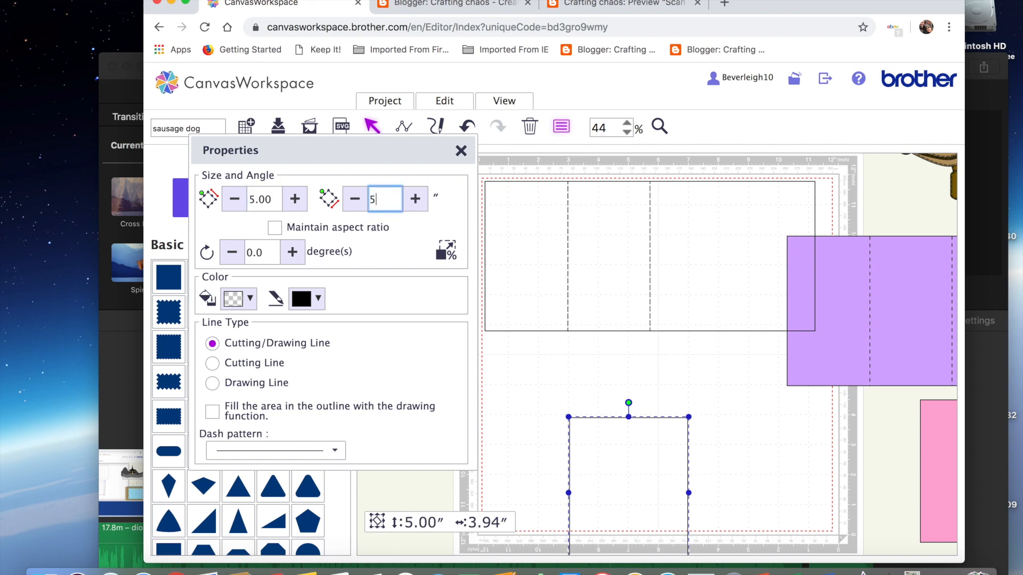
text(.50)
drag(690, 498, 654, 431)
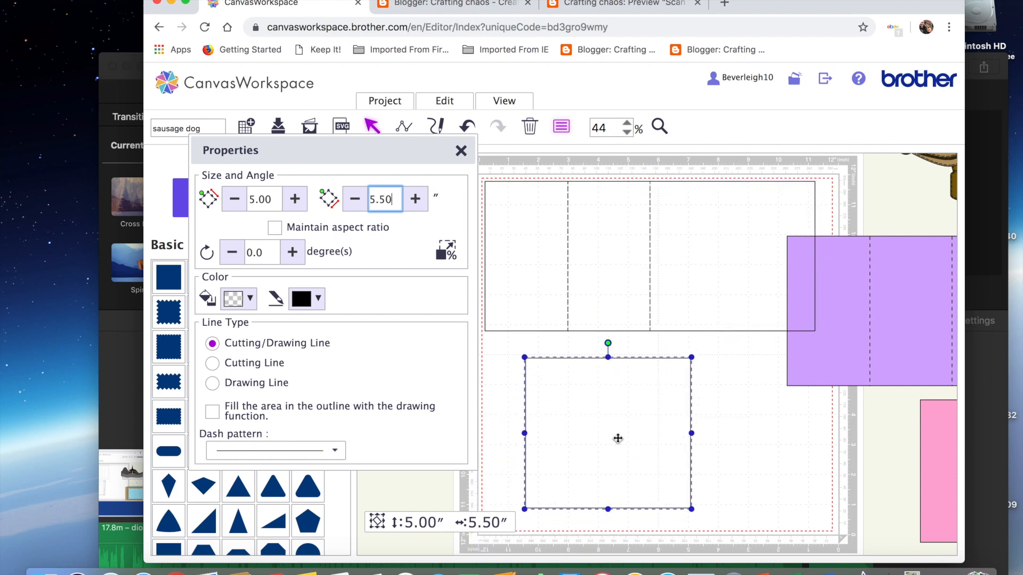
Set the new rectangle's height to 4.50 inches and its width to 5.00 inches.
click(277, 204)
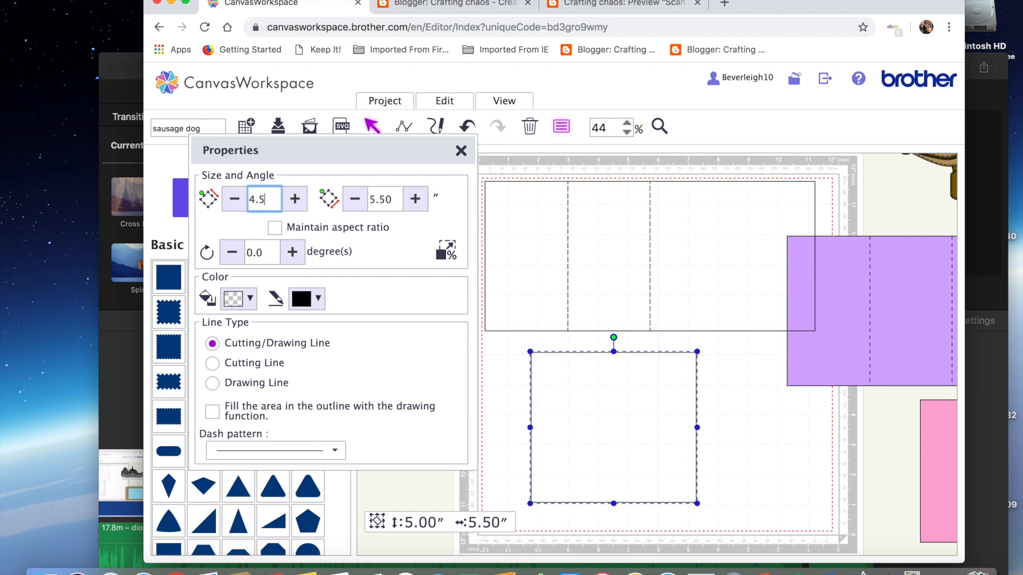
click(390, 200)
key(BackSpace)
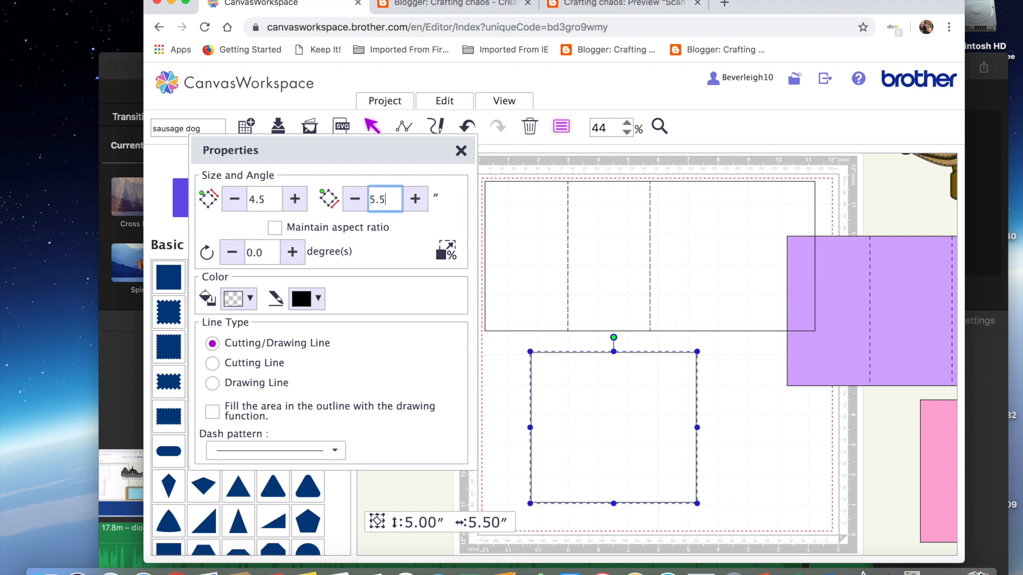
text(5)
key(Return)
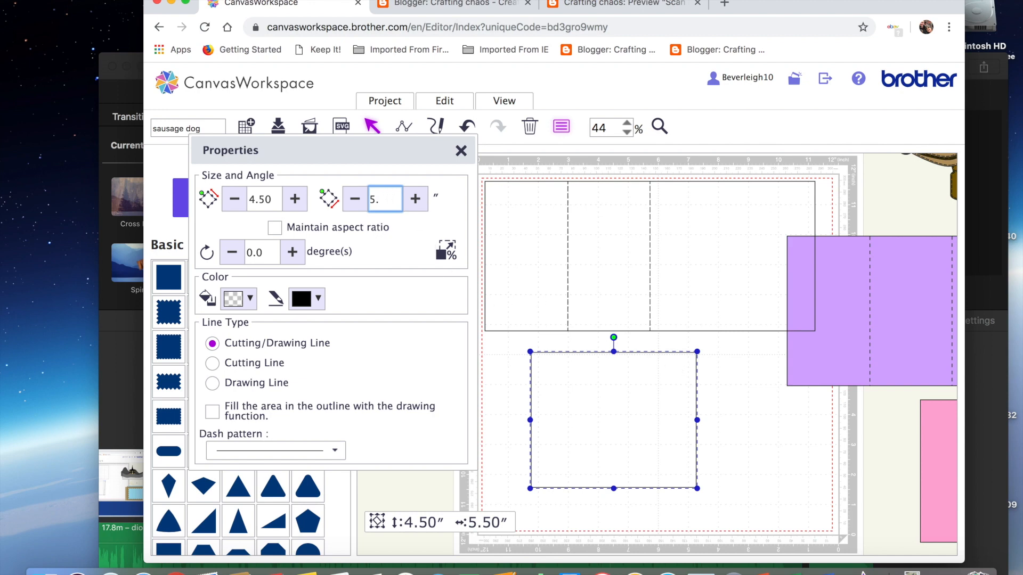
text(00)
key(Return)
Position the 4.50 × 5.00 inch rectangle centrally inside the card base's large right-hand panel.
drag(665, 459, 752, 270)
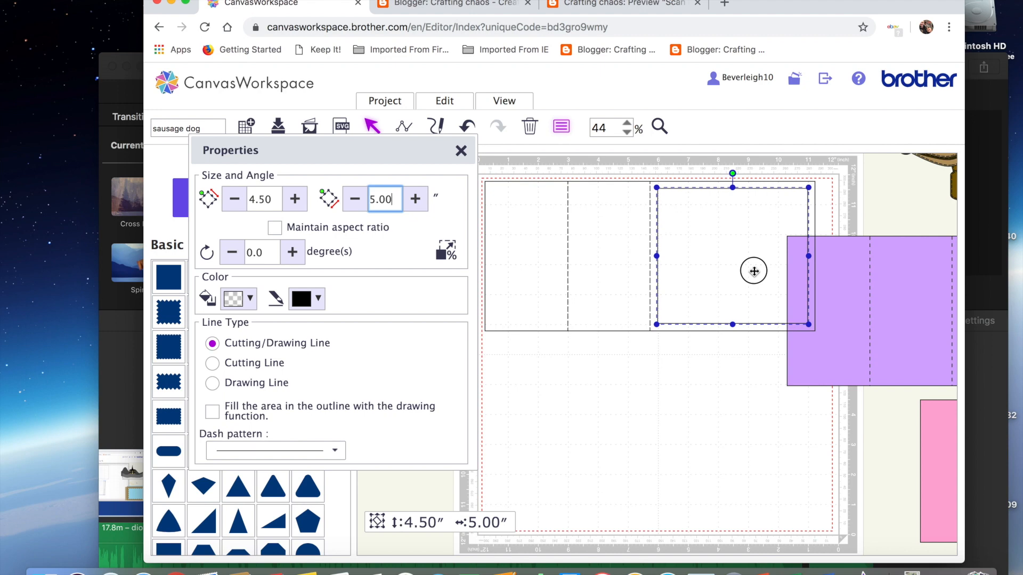
click(704, 450)
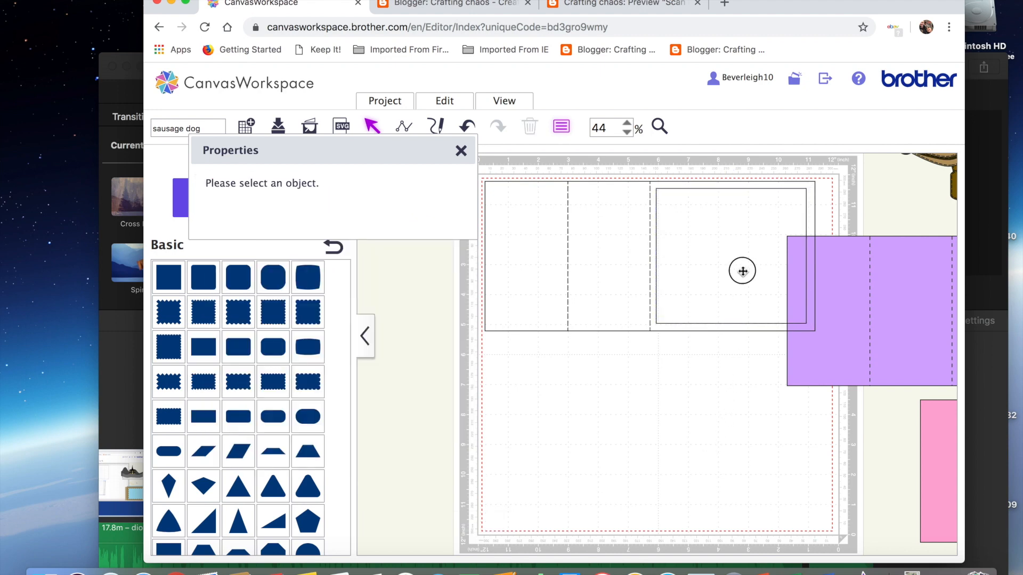
click(742, 271)
drag(743, 270, 744, 272)
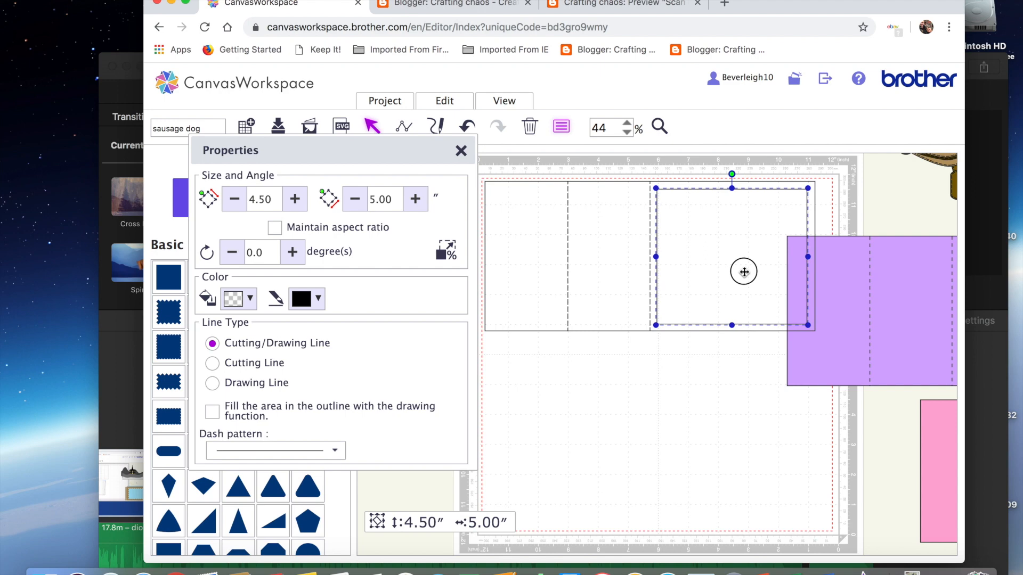
click(686, 413)
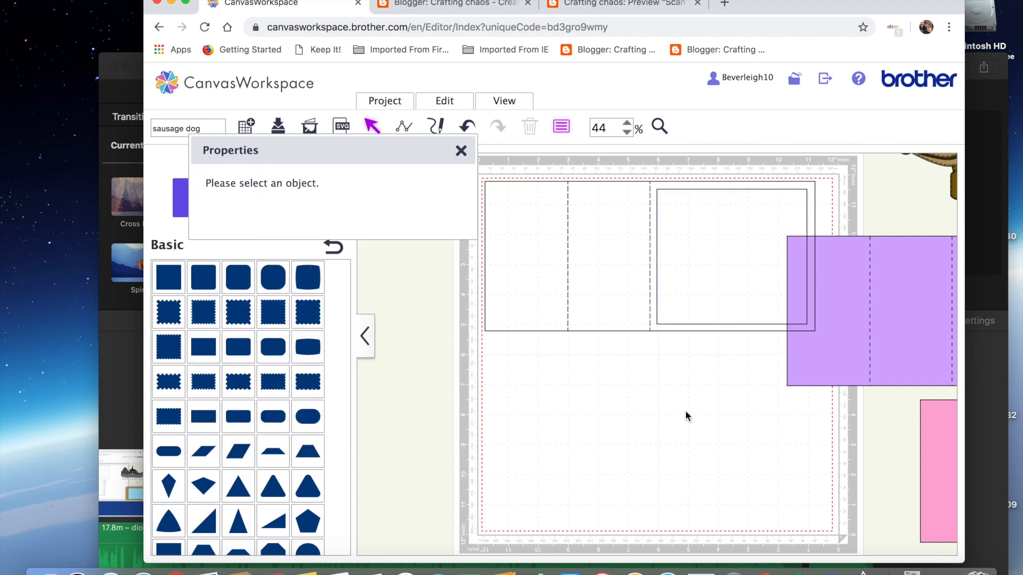
Duplicate the 4.50 × 5.00 inch rectangle and place the copy below the card base.
click(600, 259)
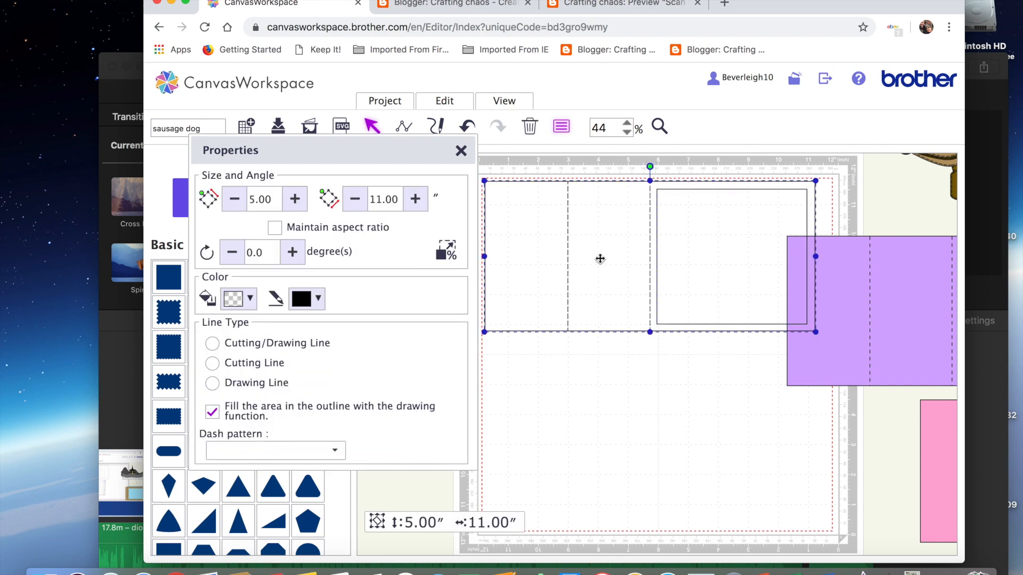
click(715, 247)
drag(715, 247, 560, 429)
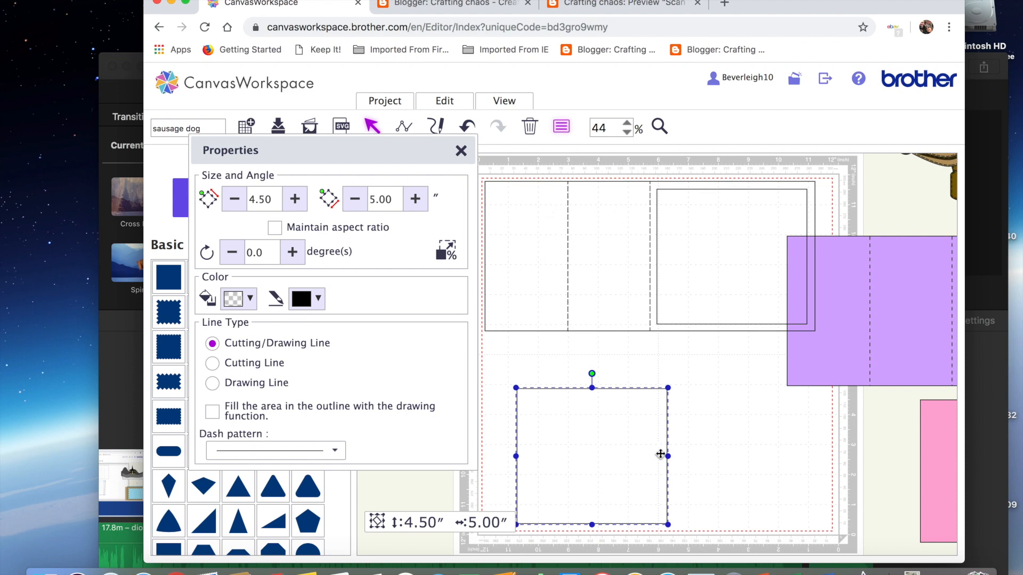
Set the copied rectangle's width to 2.75 inches and try it against the card base's narrow left panel.
click(394, 198)
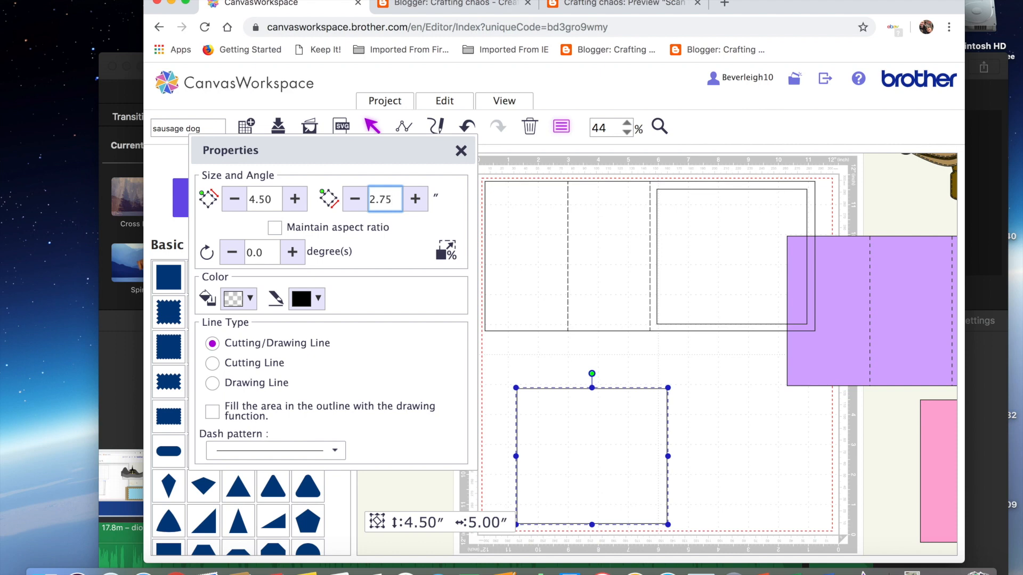
key(Return)
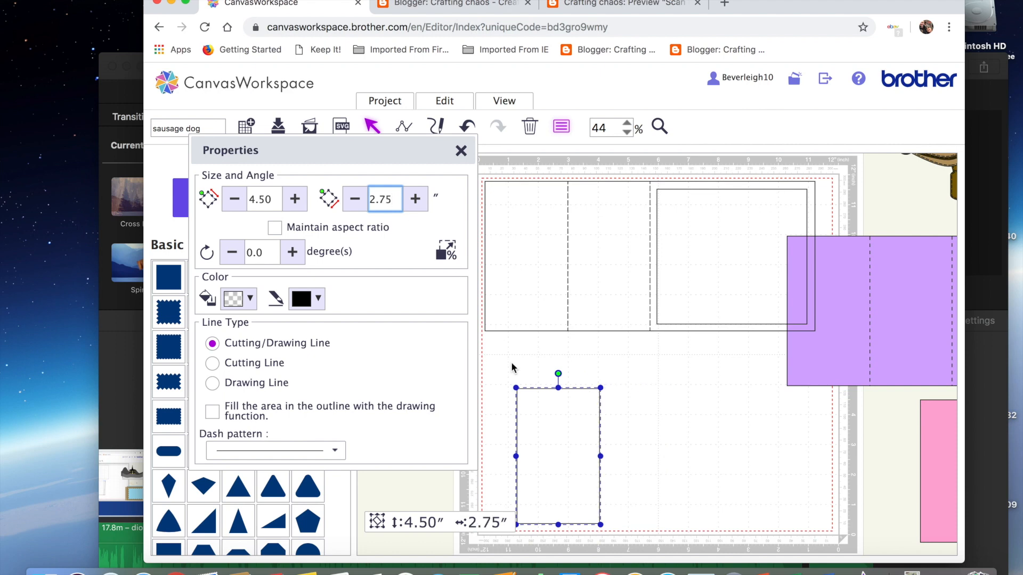
drag(543, 397, 530, 299)
drag(568, 423, 565, 430)
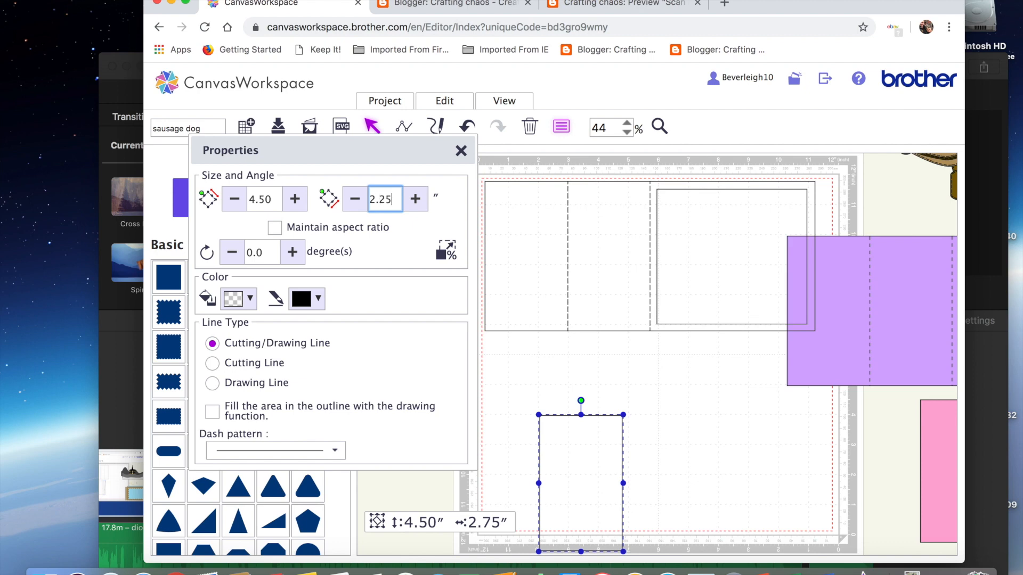
Set the copied rectangle's width to 2.25 inches and centre it in the card base's middle panel.
key(Return)
drag(581, 482, 616, 253)
text(d)
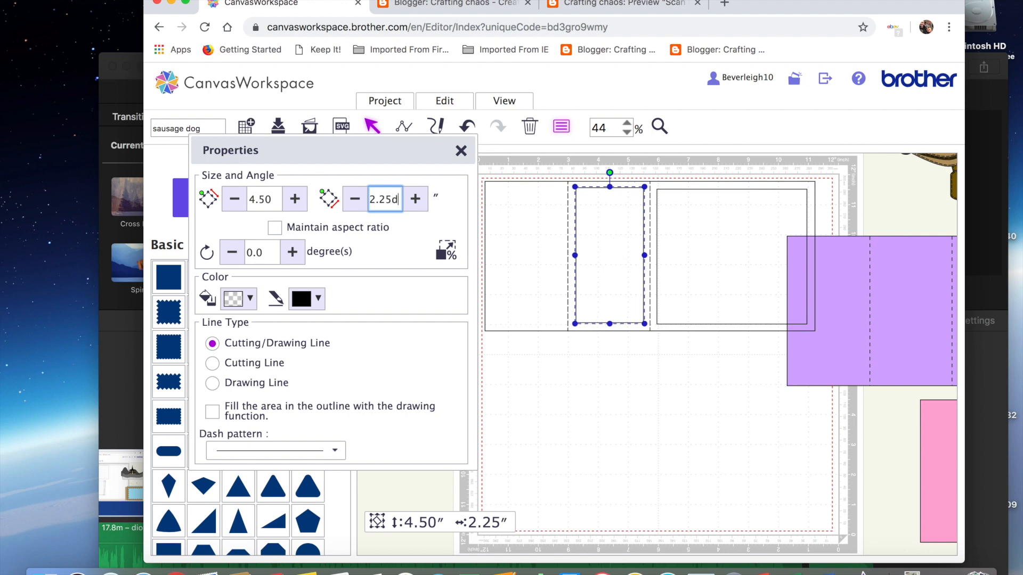
click(659, 438)
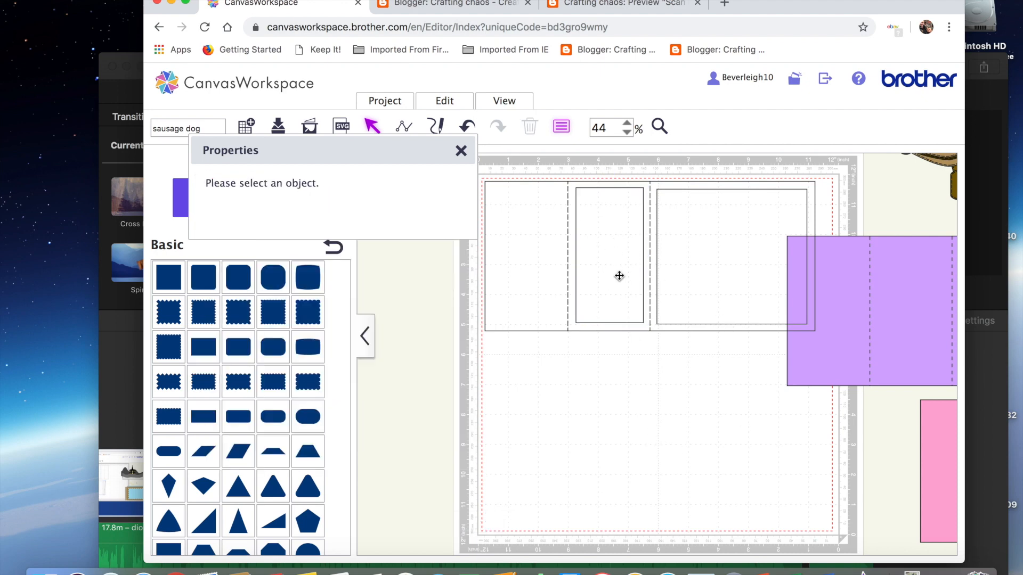
Duplicate the 4.50 × 2.25 inch rectangle into the card base's left panel and nudge the copy up and left to centre it.
click(619, 276)
drag(619, 276, 526, 267)
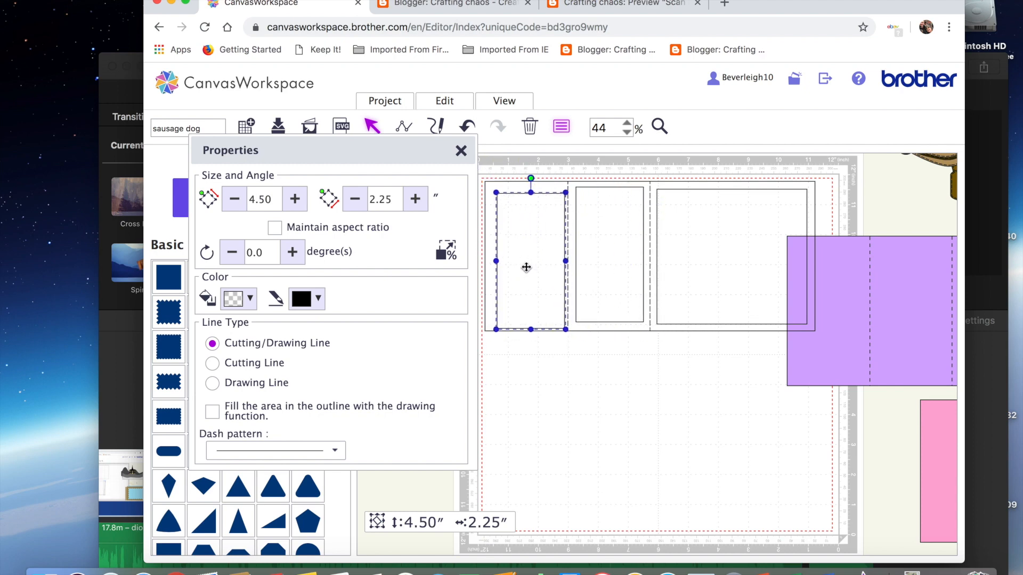
key(Up)
key(Up)
key(Up)
key(Up)
key(Up)
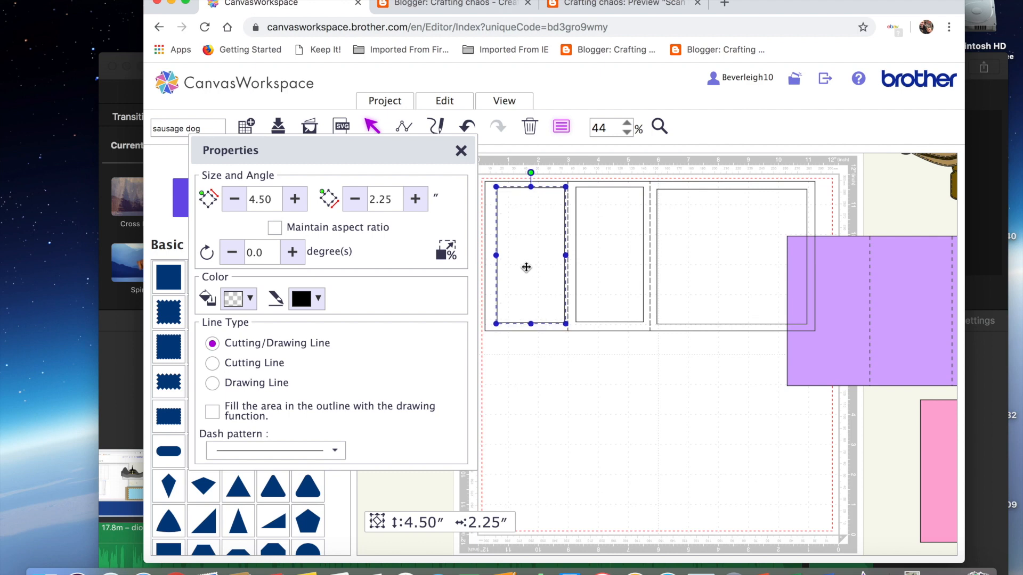
key(Left)
key(Left)
key(Left)
key(Left)
key(Left)
key(Left)
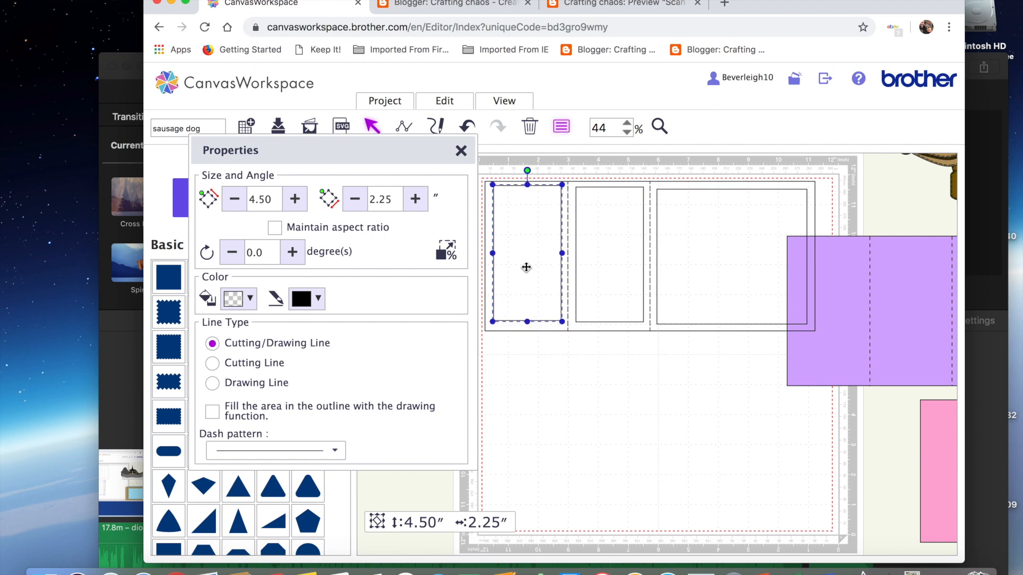
Finish centring the narrow rectangle in the outlined card base's left panel.
key(Down)
click(661, 332)
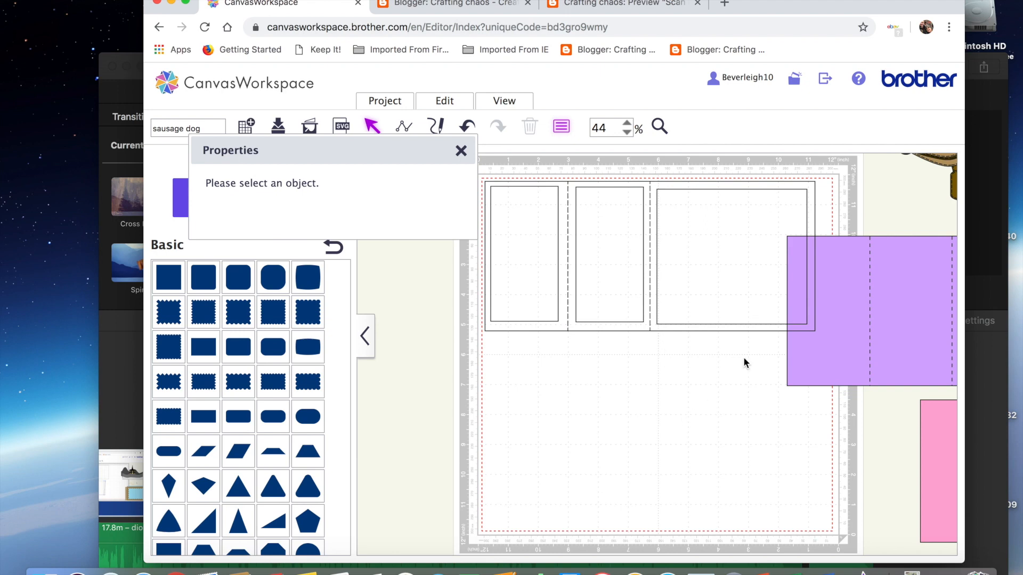
Move the purple card base off the mat and delete the outlined card base with its three panel rectangles.
click(901, 365)
drag(950, 416, 954, 430)
drag(828, 338, 520, 214)
key(Delete)
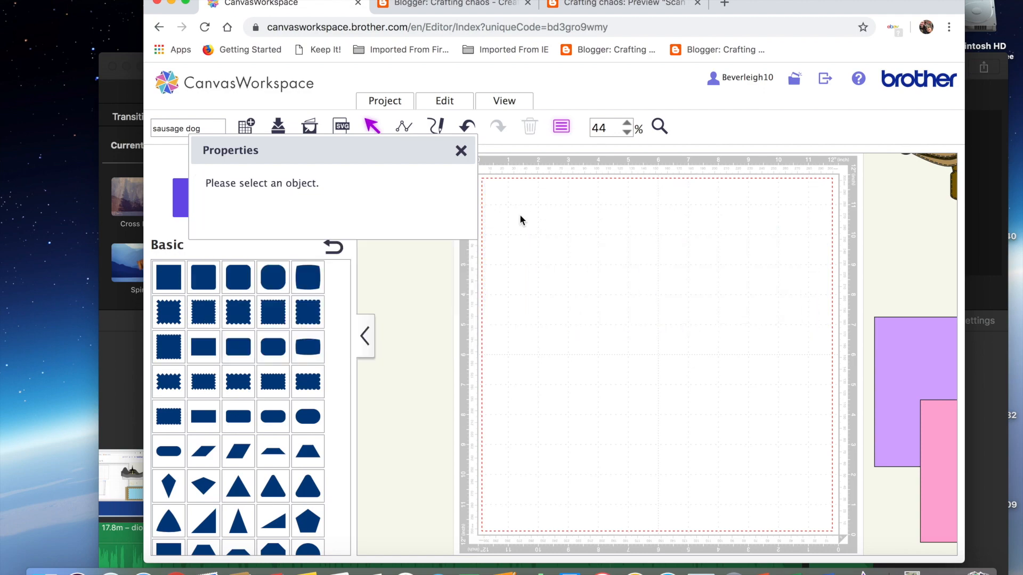
Enlarge the browser window and reposition the dachshund beside the mat, above the purple card base.
click(184, 2)
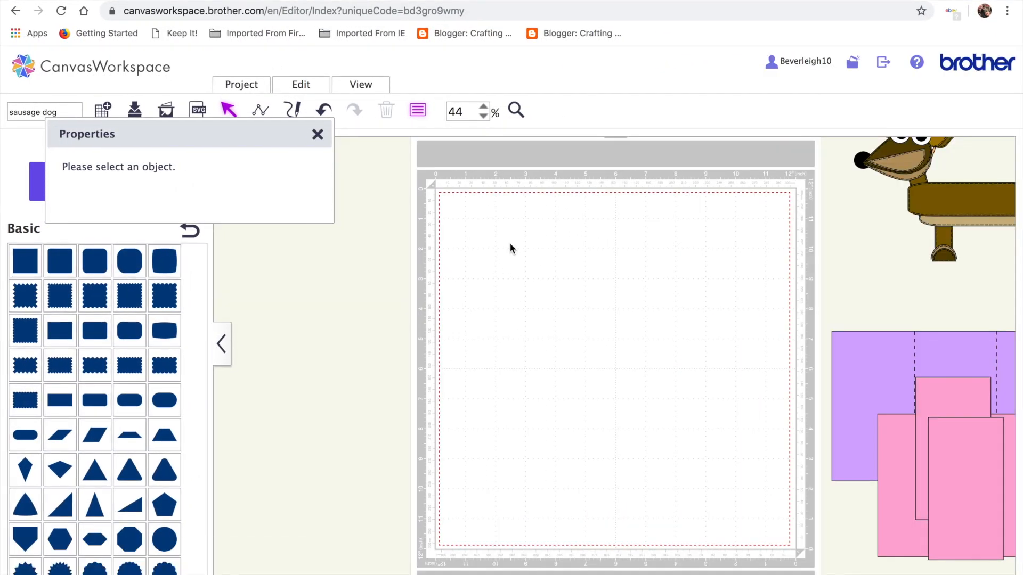
click(906, 255)
drag(906, 255, 844, 235)
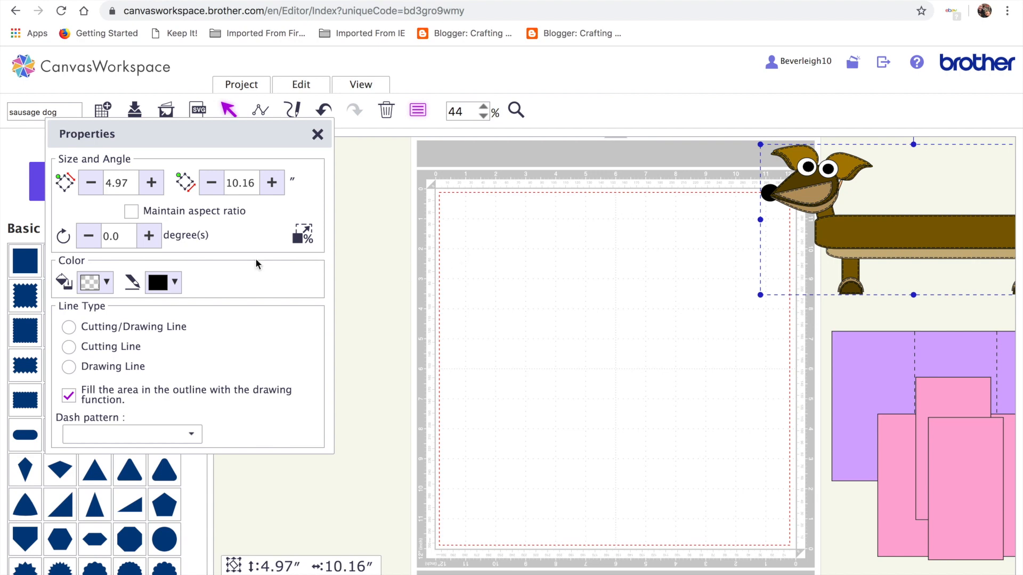
drag(199, 124, 351, 155)
drag(928, 222, 1007, 223)
click(637, 192)
drag(334, 155, 291, 138)
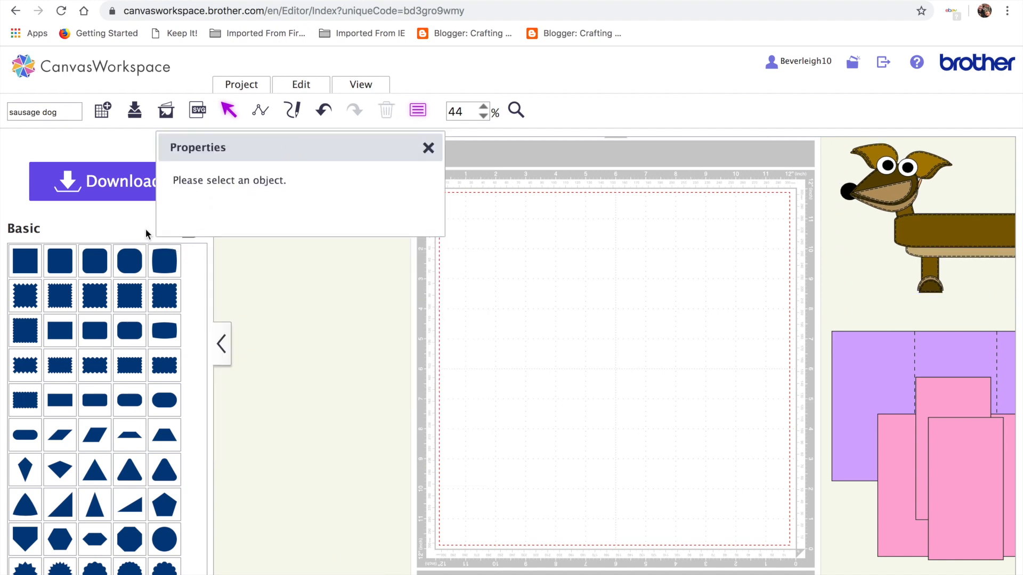
Add a wide rectangle with large rounded corners and move it to the middle of the mat.
click(28, 255)
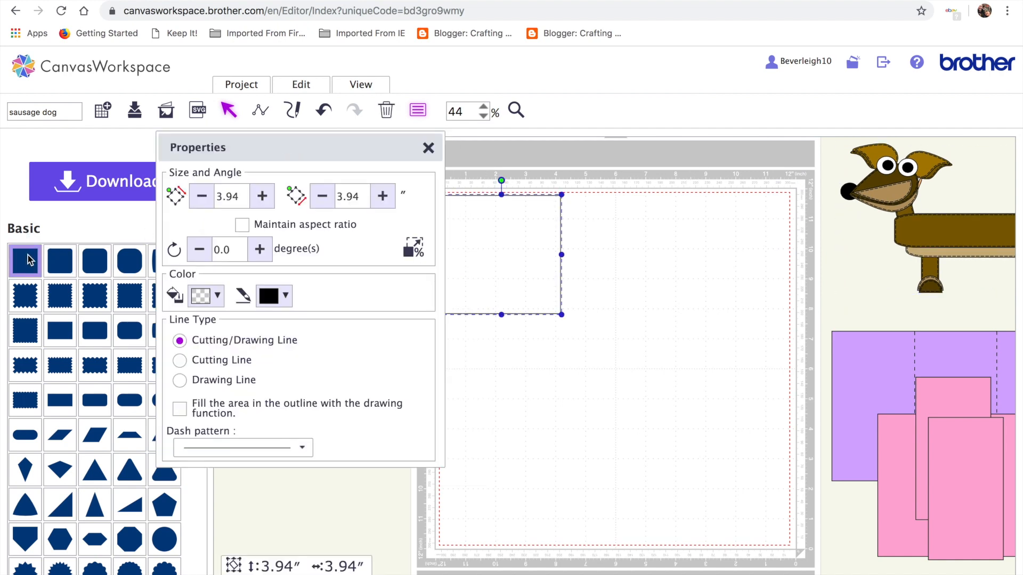
key(Delete)
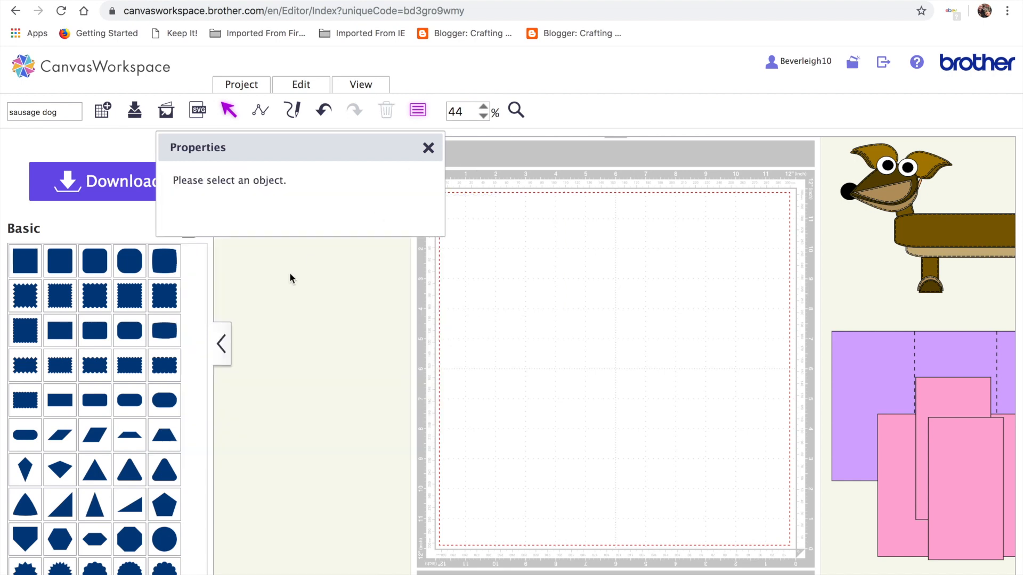
click(141, 334)
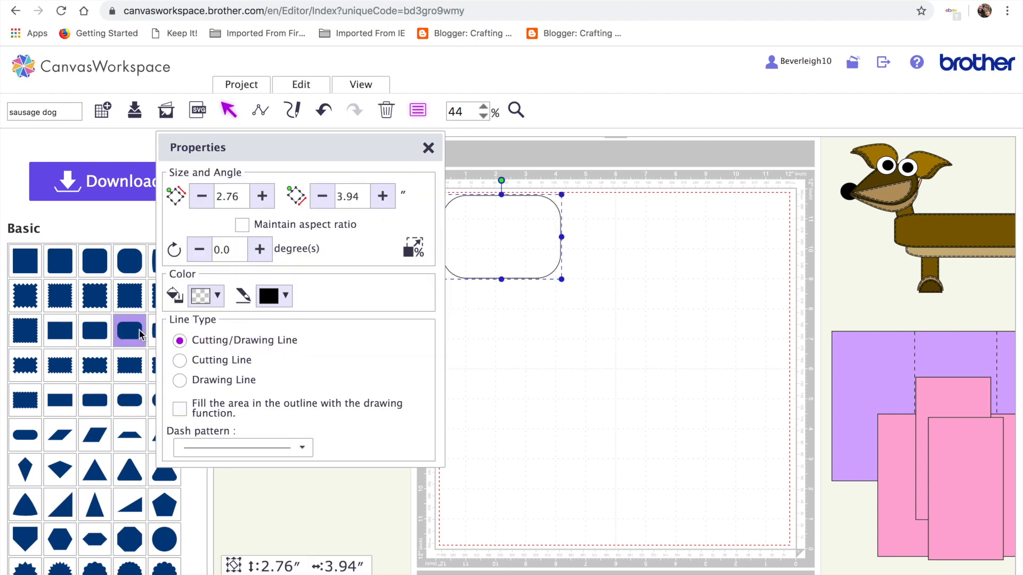
drag(486, 256, 594, 331)
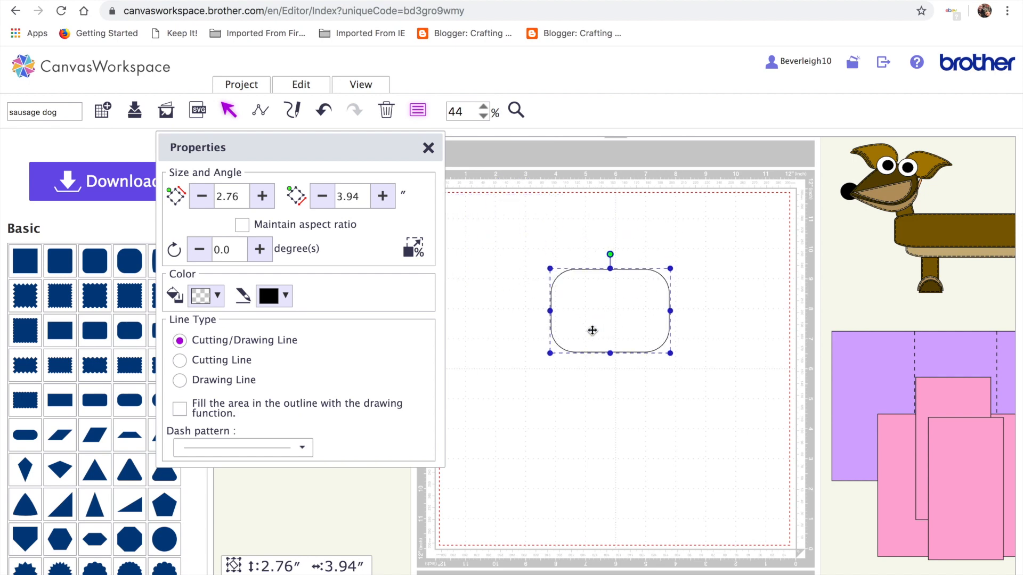
Size the rounded rectangle to 1.13 inches high by 7.84 inches wide and centre it in the upper part of the mat.
click(239, 198)
drag(240, 198, 218, 200)
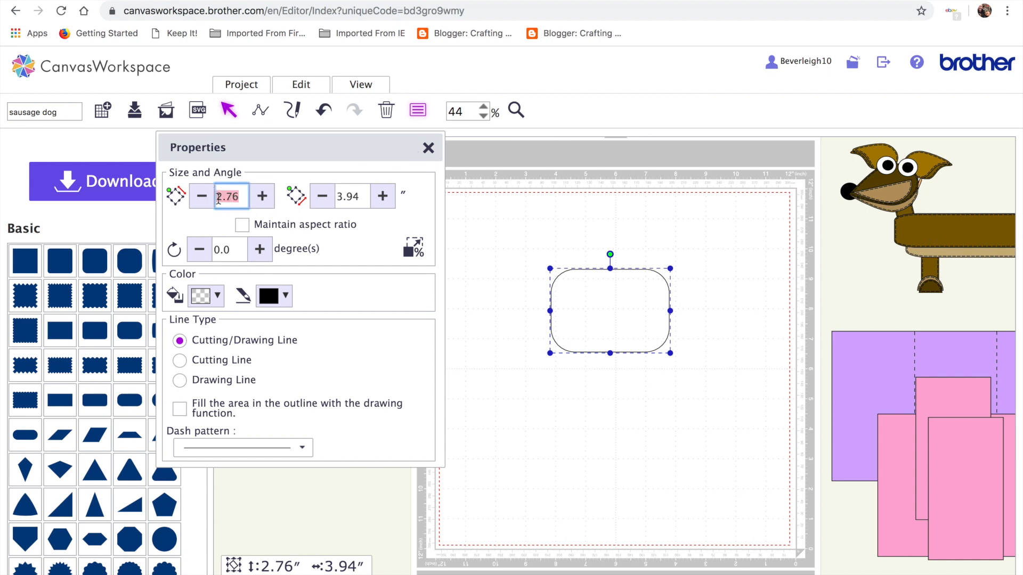
text(1.13)
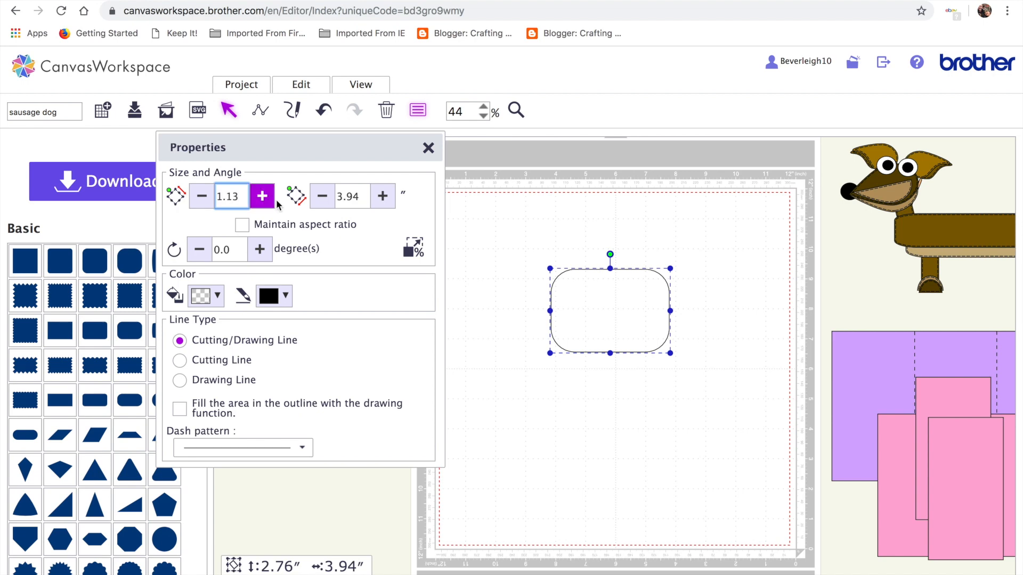
click(335, 198)
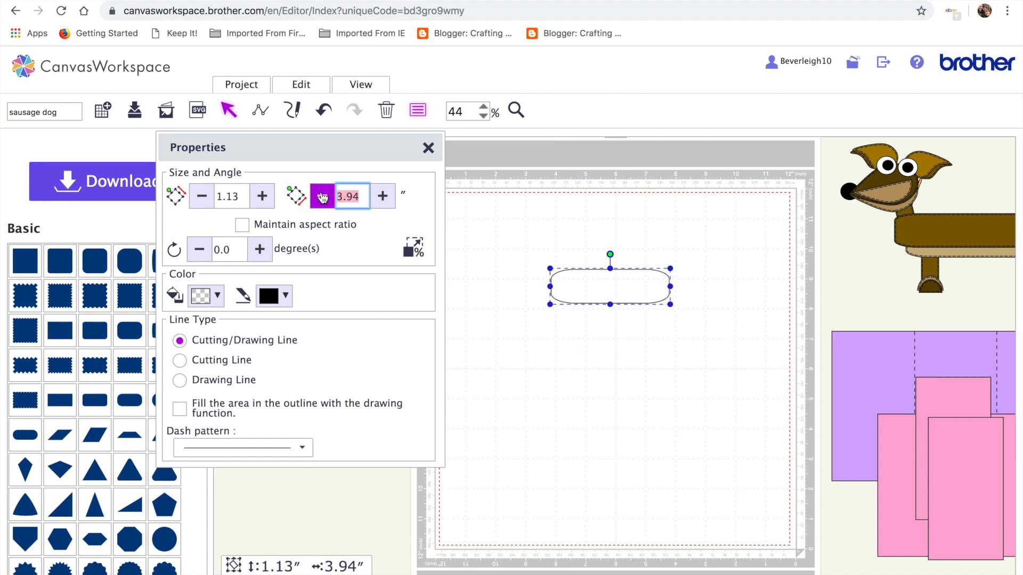
text(7.8)
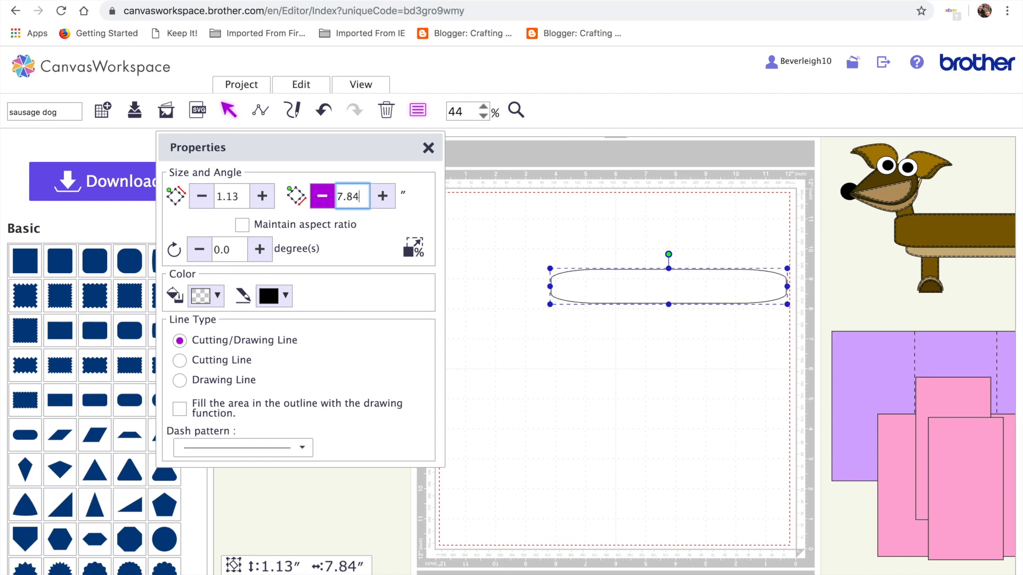
drag(628, 294, 553, 273)
Duplicate the 7.84 inch rounded bar and place the copy below the original.
text(d)
click(648, 430)
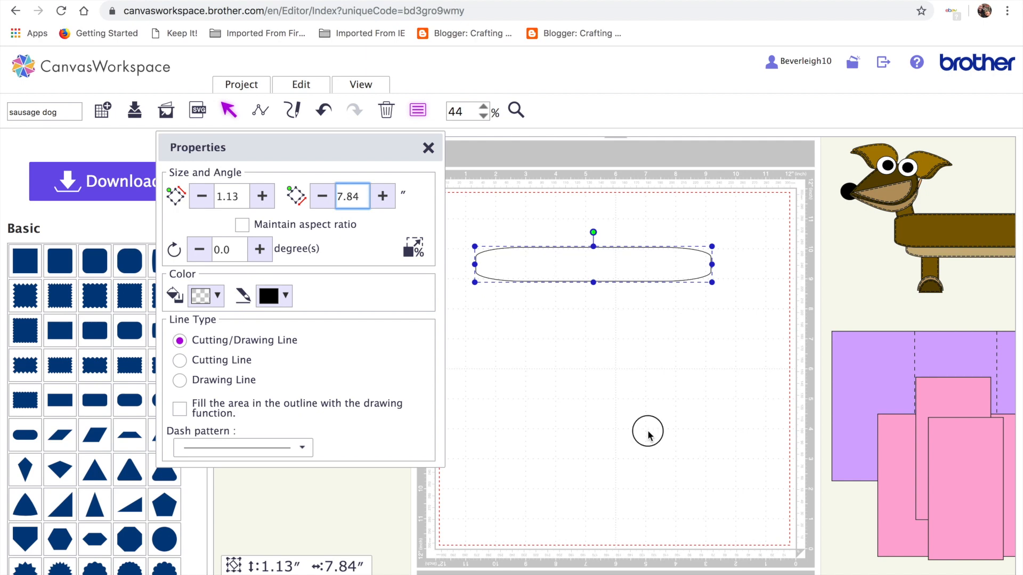
click(623, 257)
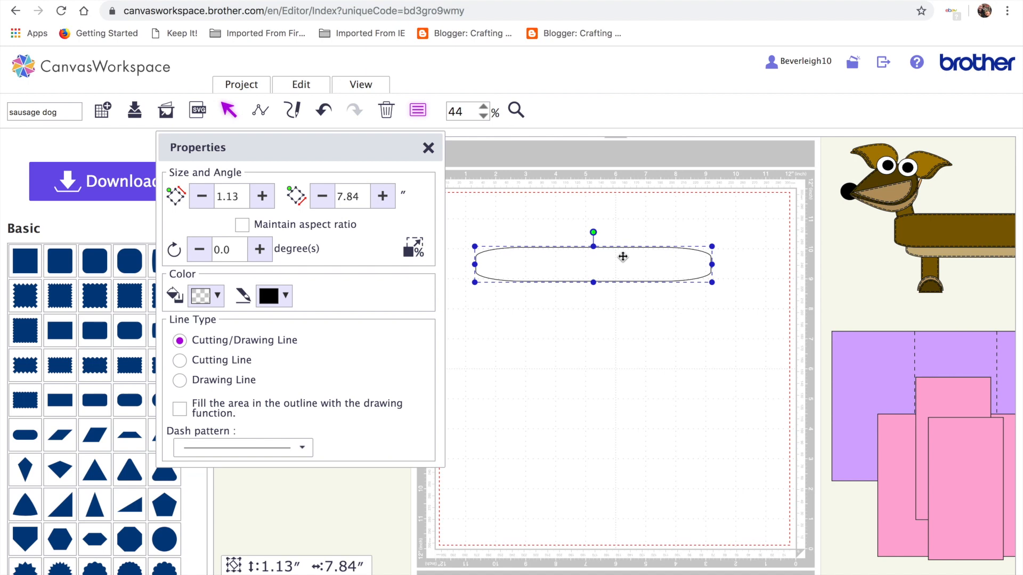
click(712, 513)
click(591, 270)
drag(591, 270, 577, 358)
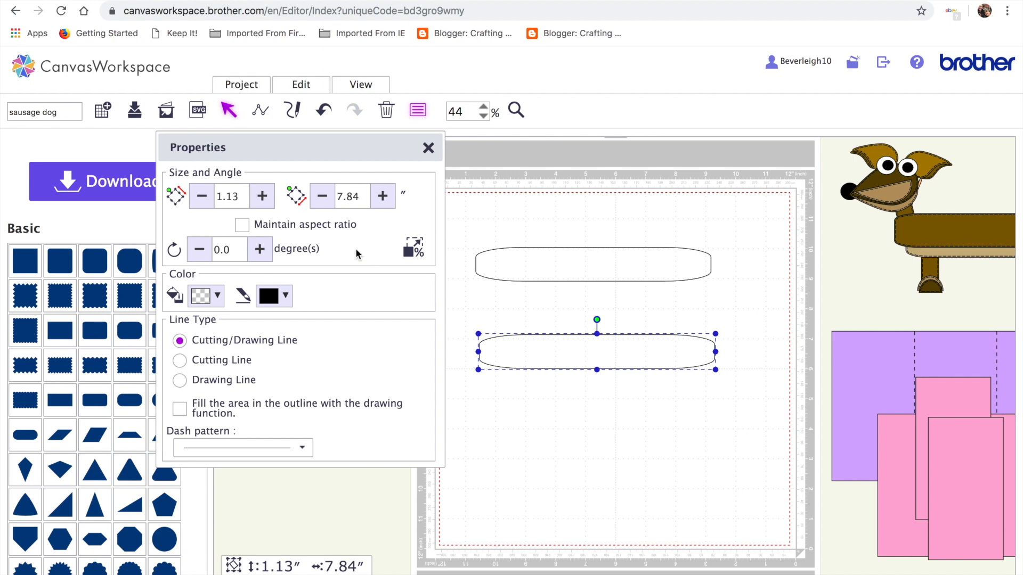
Set the copied bar's width to 7.38 inches, overlap it slightly below the original and move both bars to the mat's lower half.
click(354, 195)
key(BackSpace)
key(BackSpace)
text(38)
key(Return)
drag(546, 332, 553, 279)
click(564, 410)
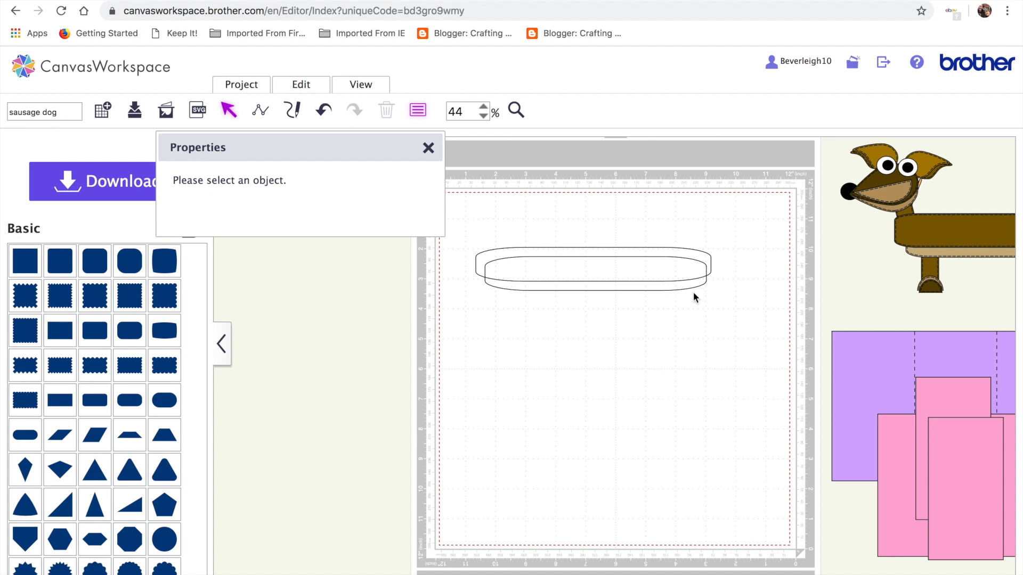
click(640, 243)
drag(640, 243, 623, 388)
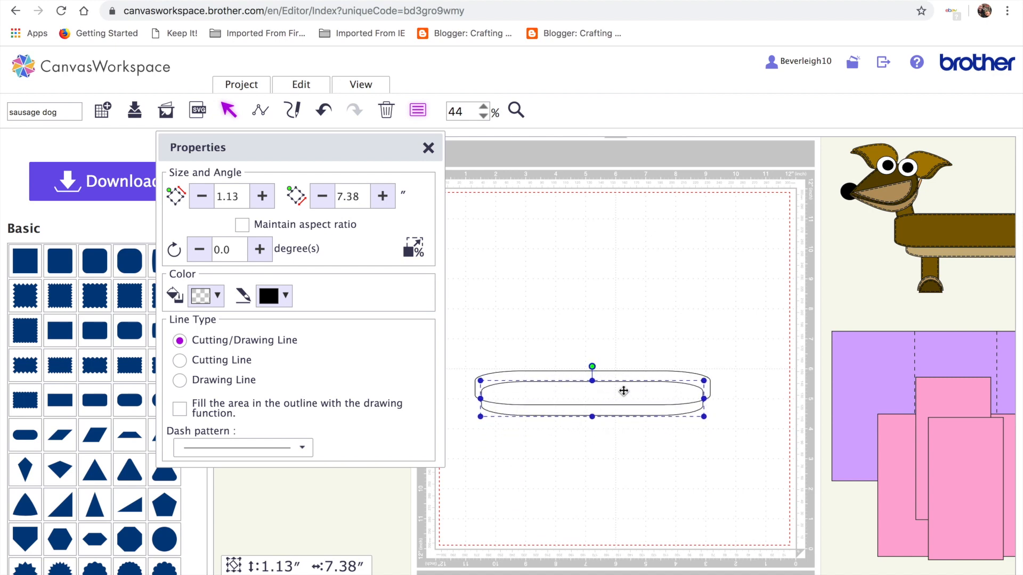
Give the wider bar a brown outline and a light brown fill.
click(576, 371)
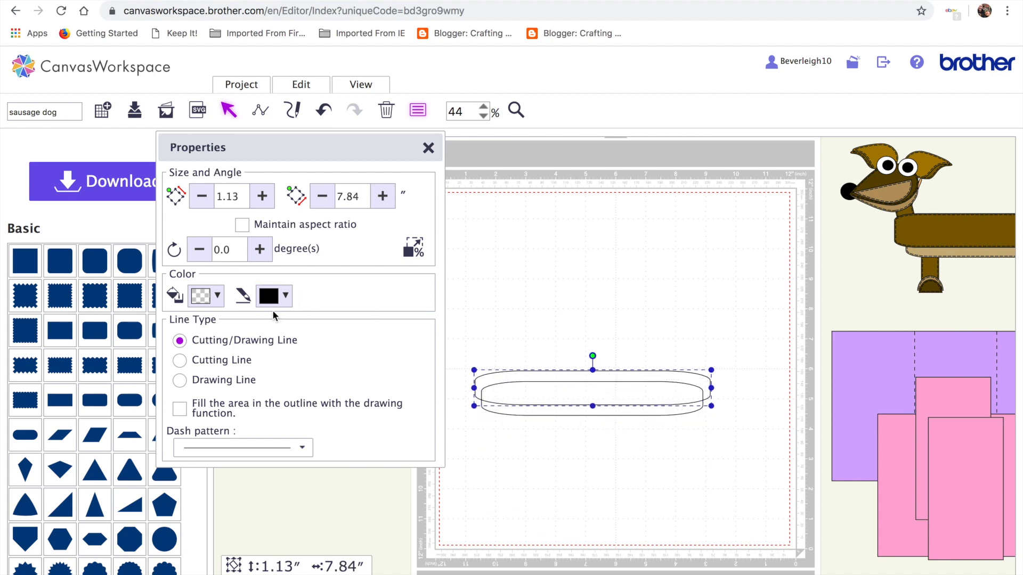
click(283, 297)
click(358, 368)
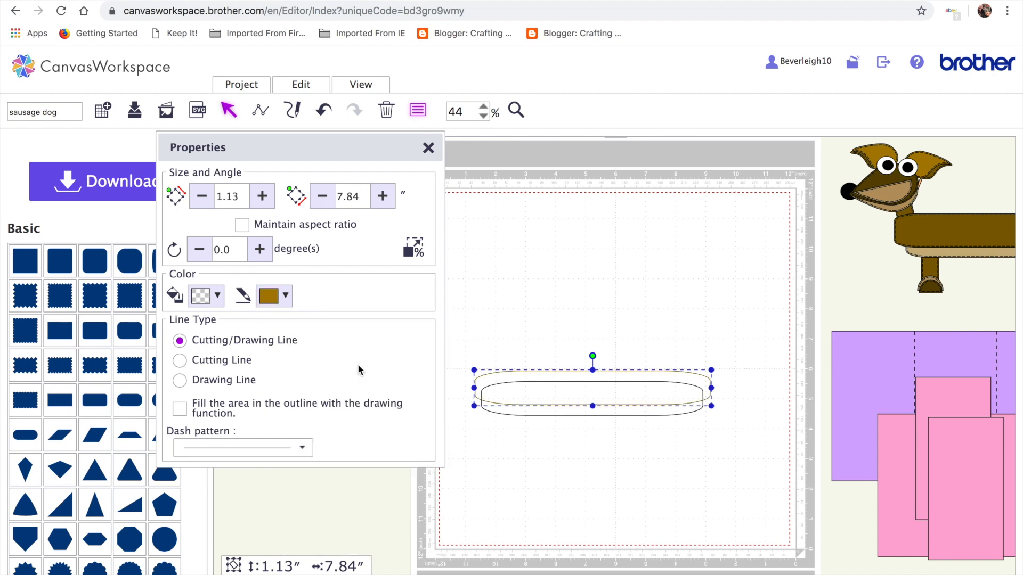
click(213, 295)
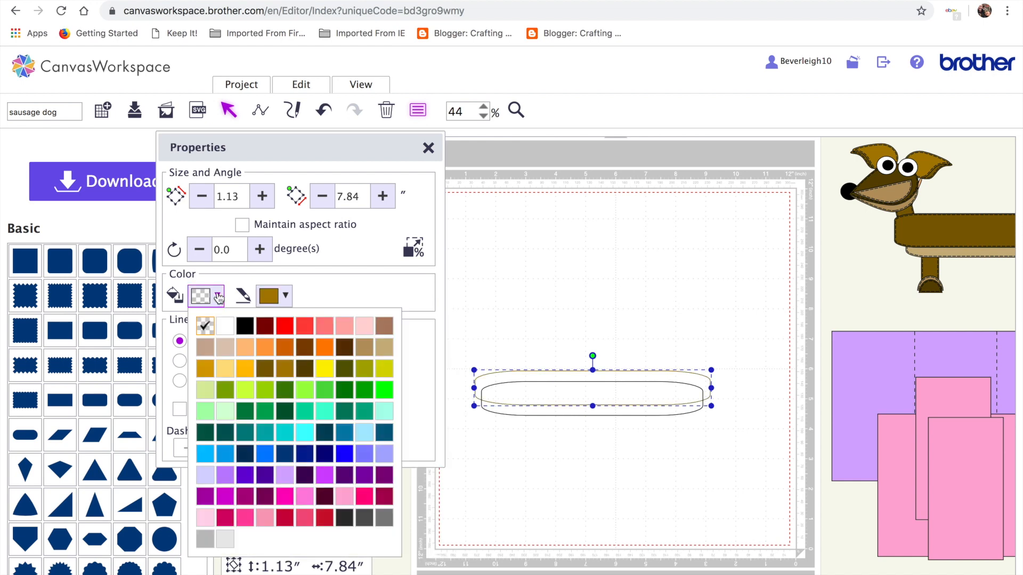
click(365, 347)
Fill the narrower bar with dark brown and send it to the back, behind the light brown bar.
click(536, 417)
click(536, 416)
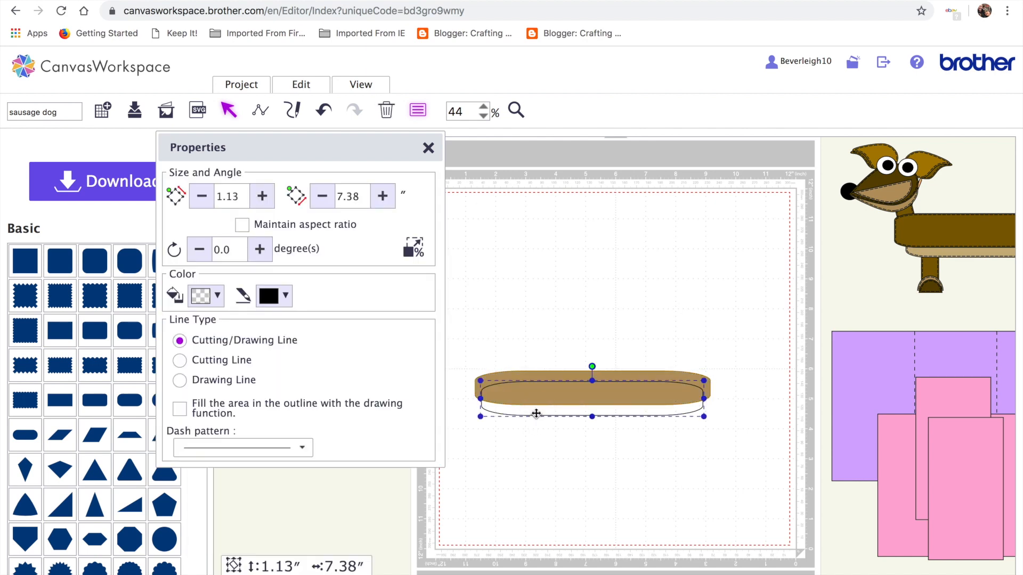
click(213, 296)
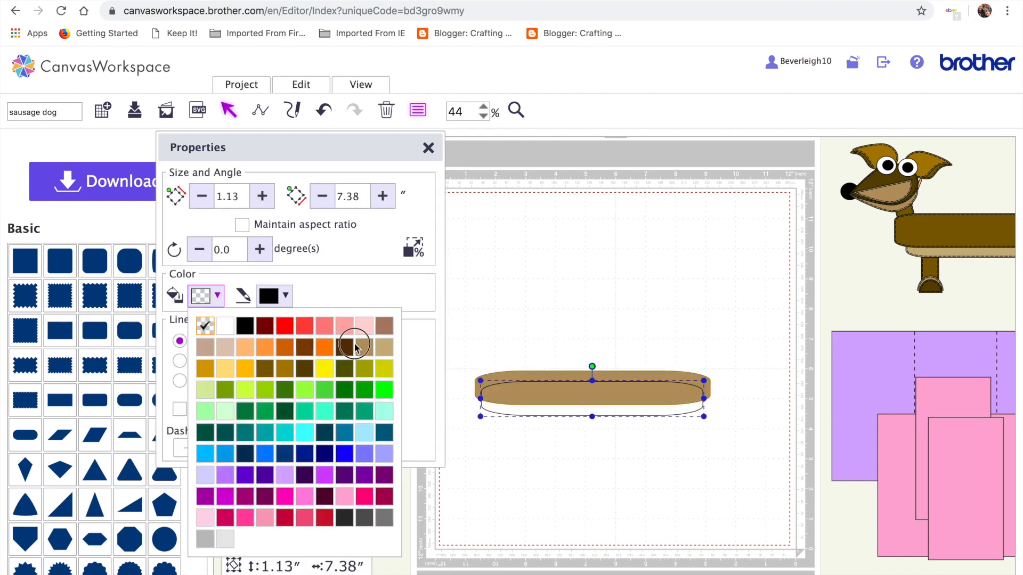
click(339, 347)
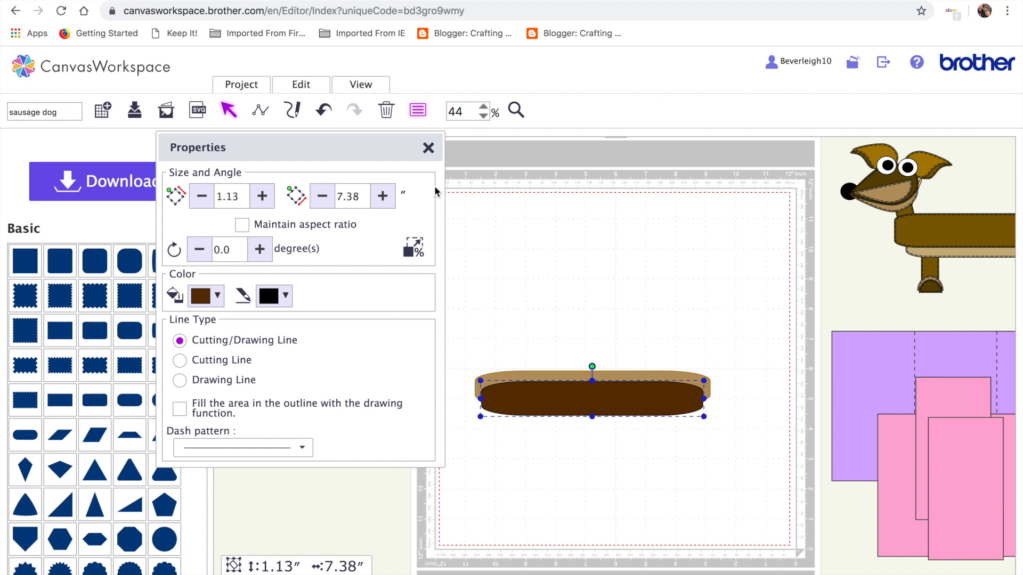
click(301, 84)
click(527, 294)
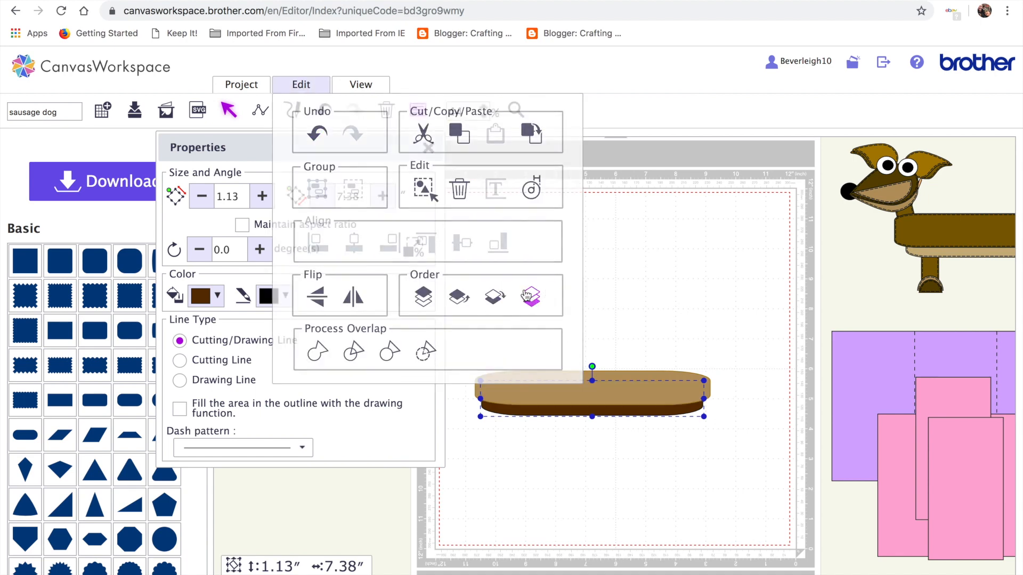
click(595, 458)
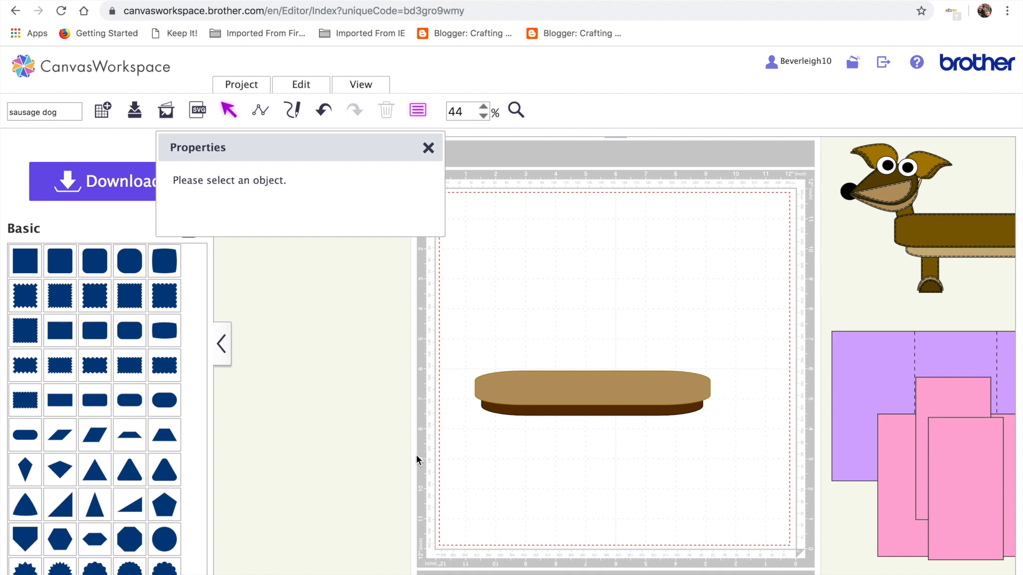
Add a rounded rectangle 1.31 inches high by 0.58 inches wide and place it as a leg under the bars' left end.
click(98, 333)
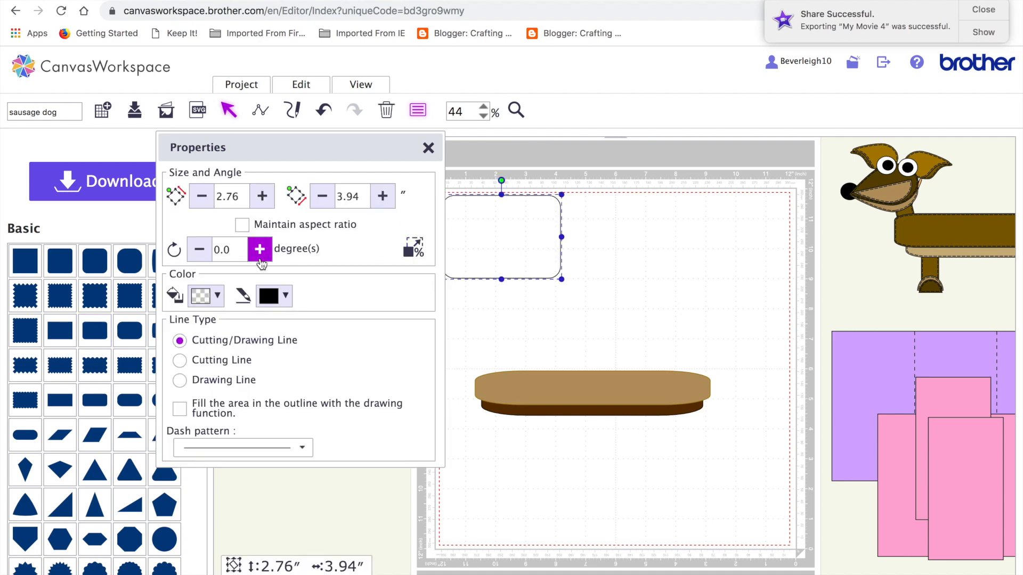
double_click(235, 196)
text(2.312)
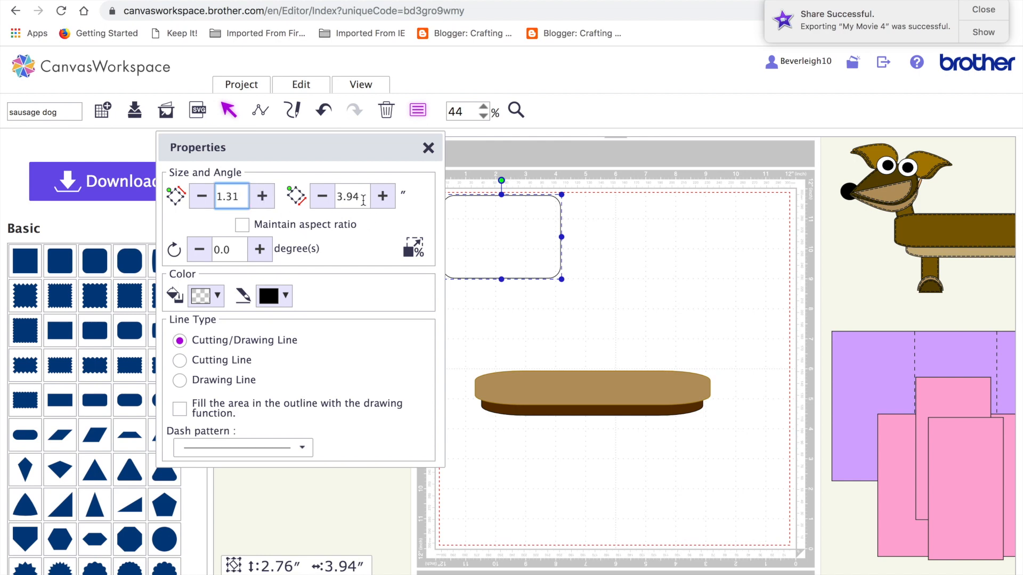
click(336, 203)
text(0)
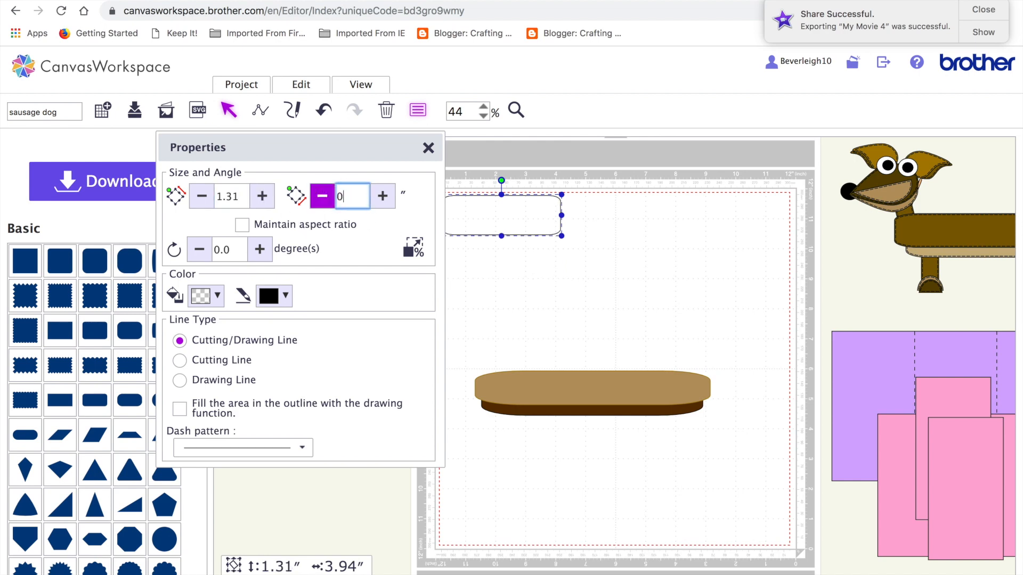
text(.58)
key(Return)
drag(454, 206, 519, 421)
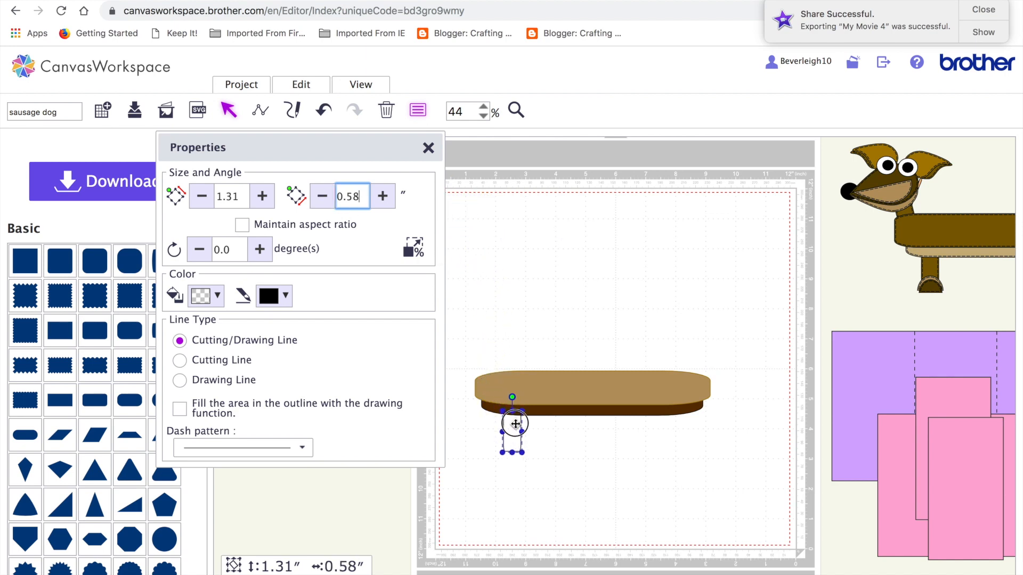
click(632, 505)
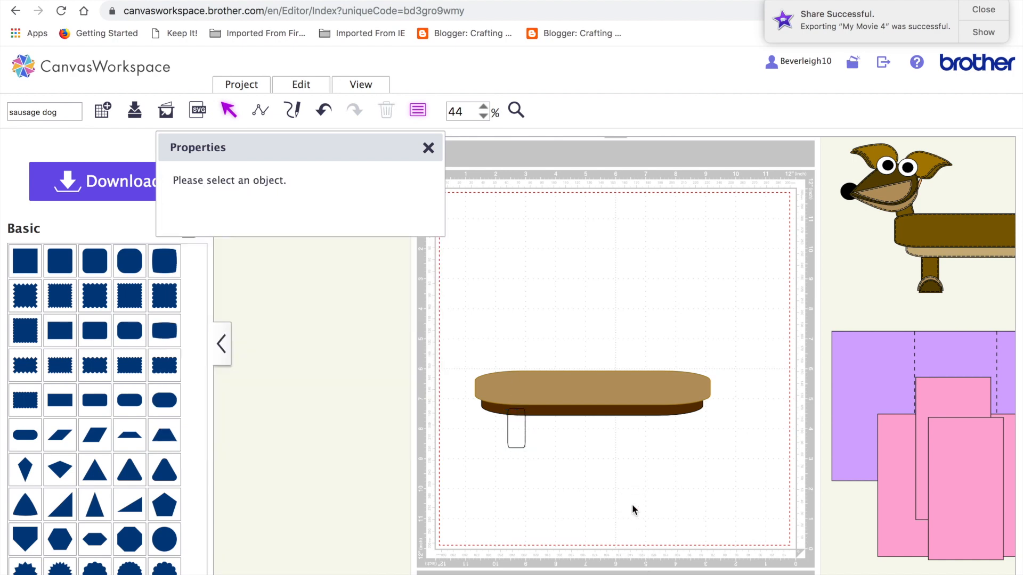
Duplicate the leg under the bars' right end and fill both legs with light brown.
click(519, 435)
drag(519, 435, 668, 424)
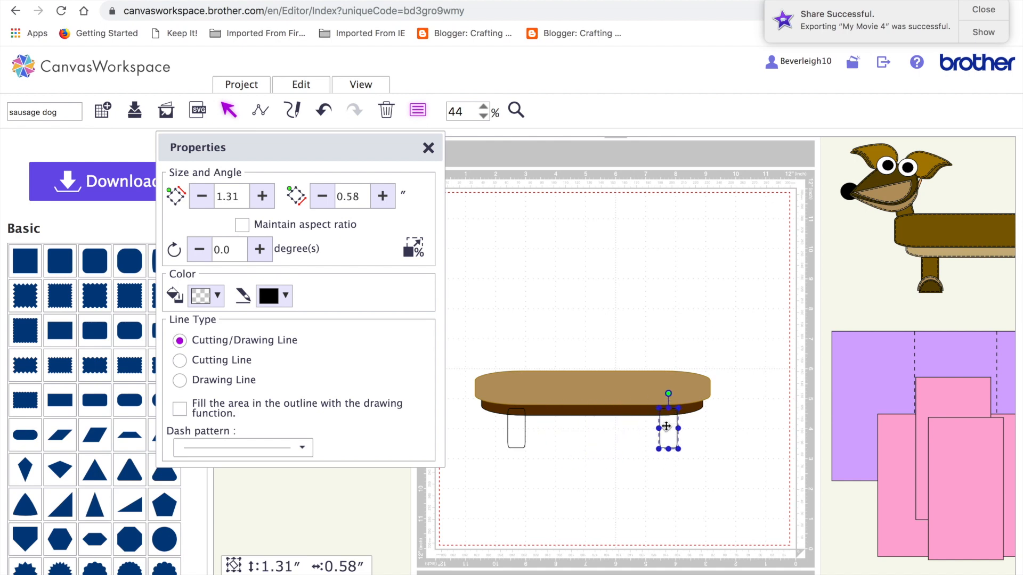
shift+click(506, 430)
click(218, 195)
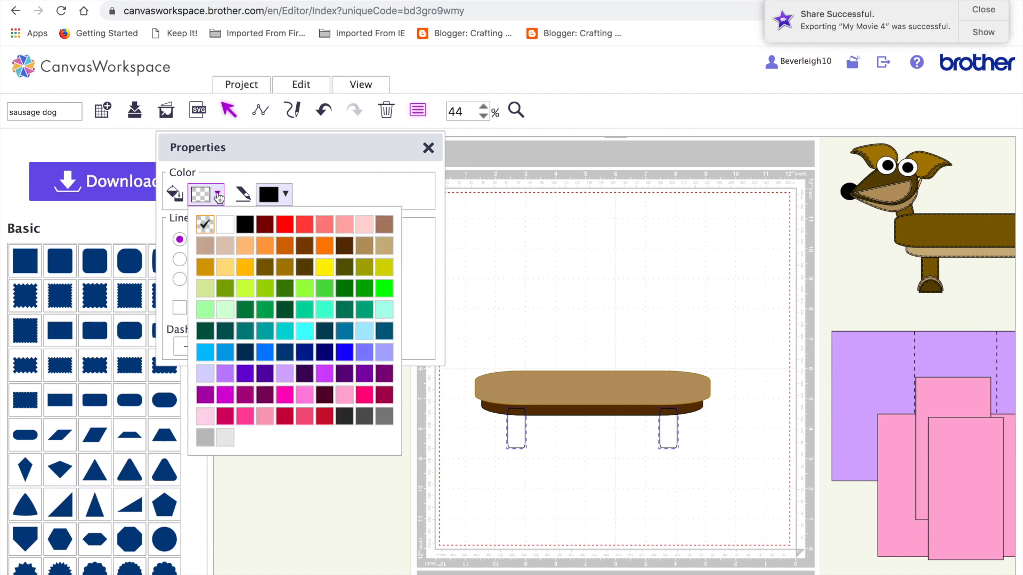
click(365, 246)
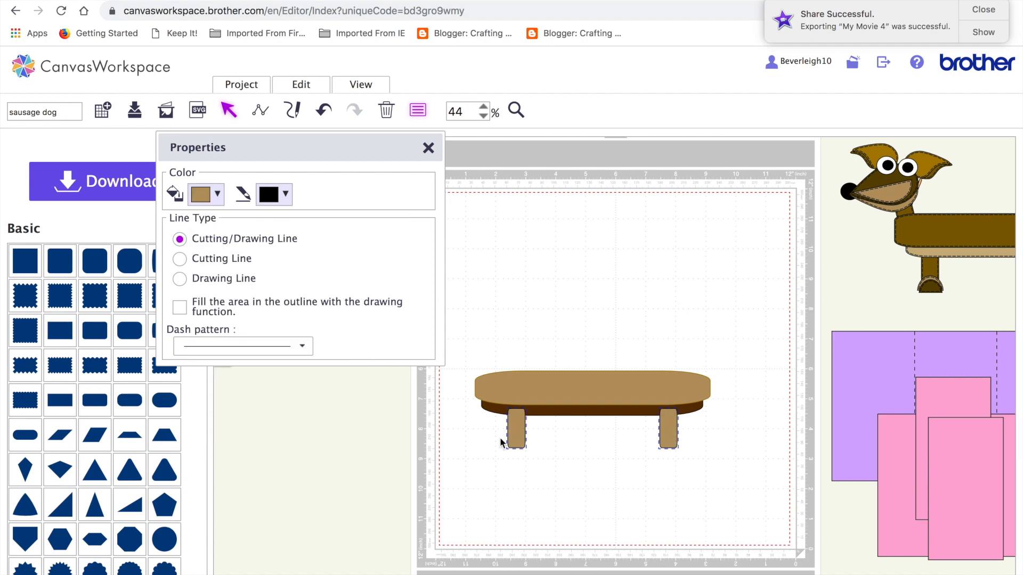
click(557, 491)
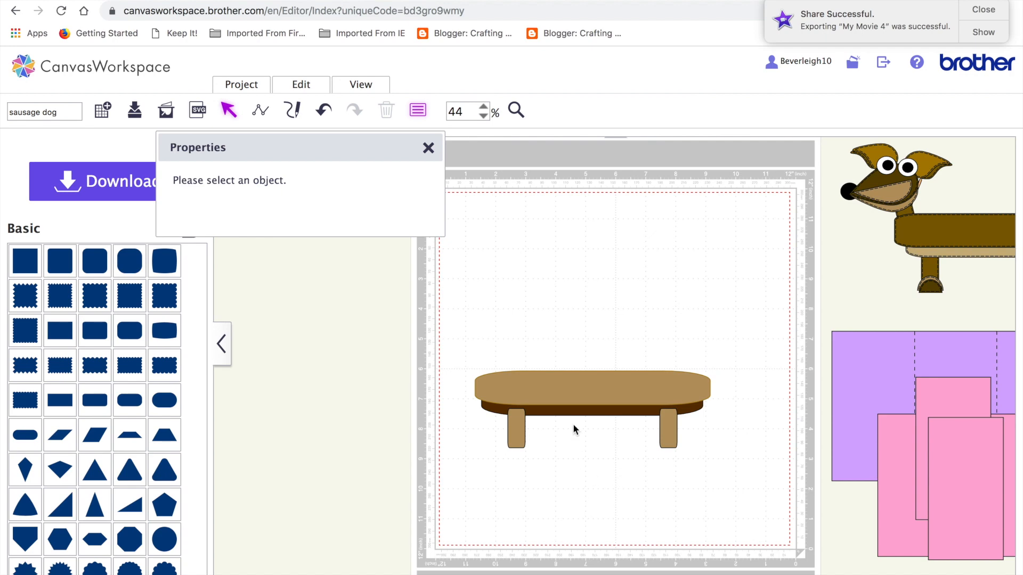
Duplicate the left leg, rotate the copy to 340 degrees and place it as a neck at the body's left end.
click(517, 427)
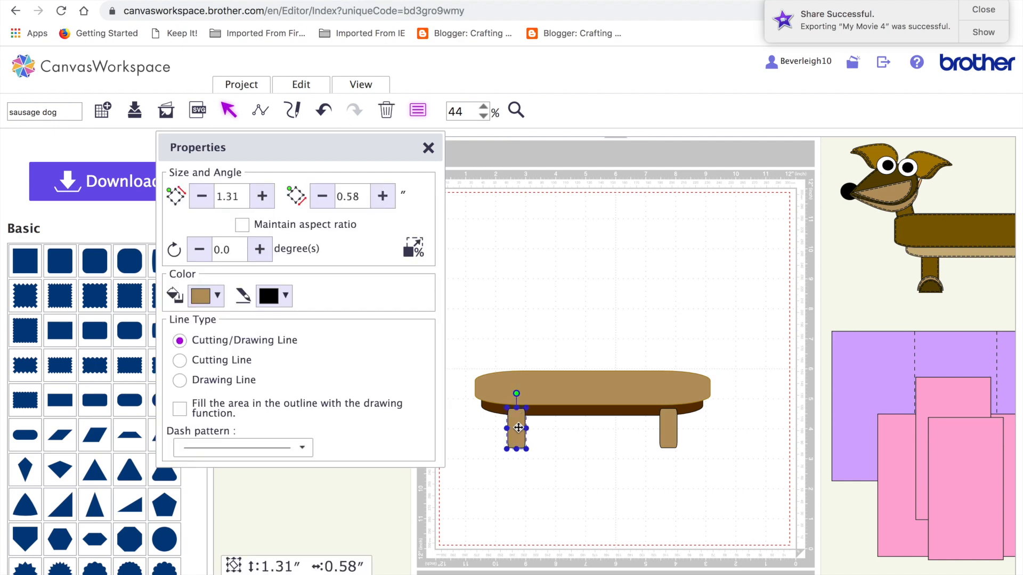
key(super+v)
drag(527, 444, 493, 338)
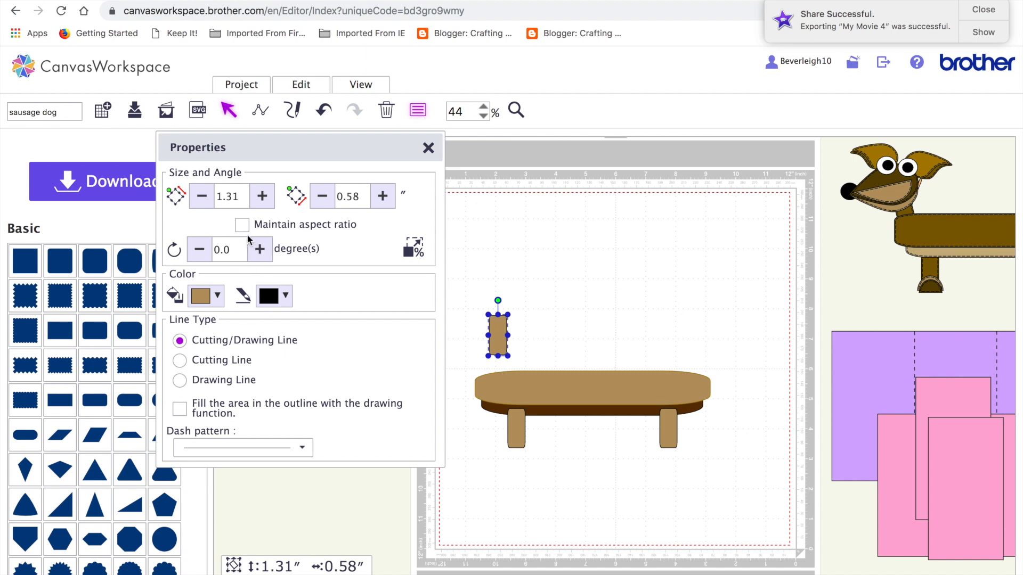
drag(238, 250, 203, 254)
text(340)
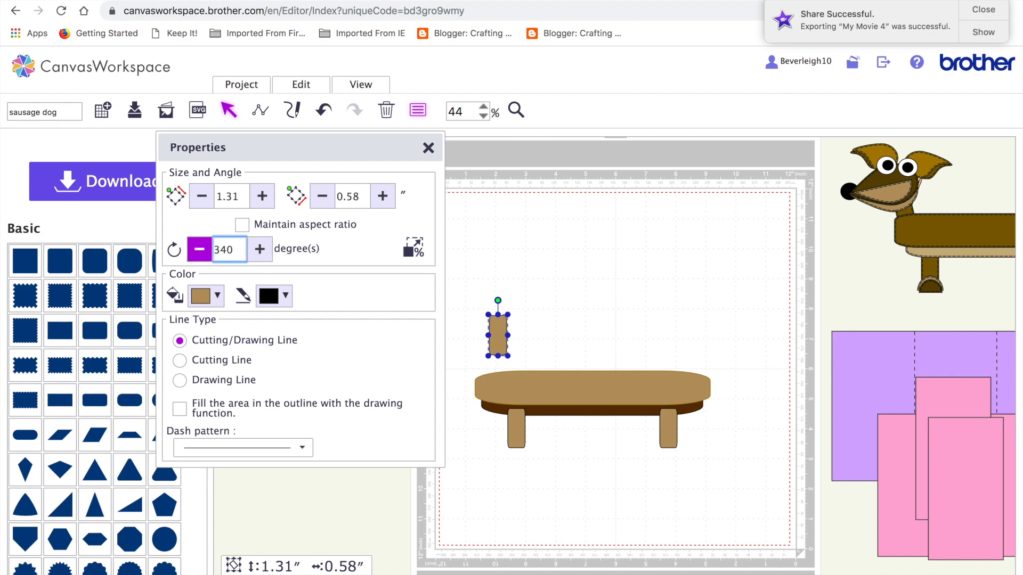
key(Return)
drag(502, 334, 483, 361)
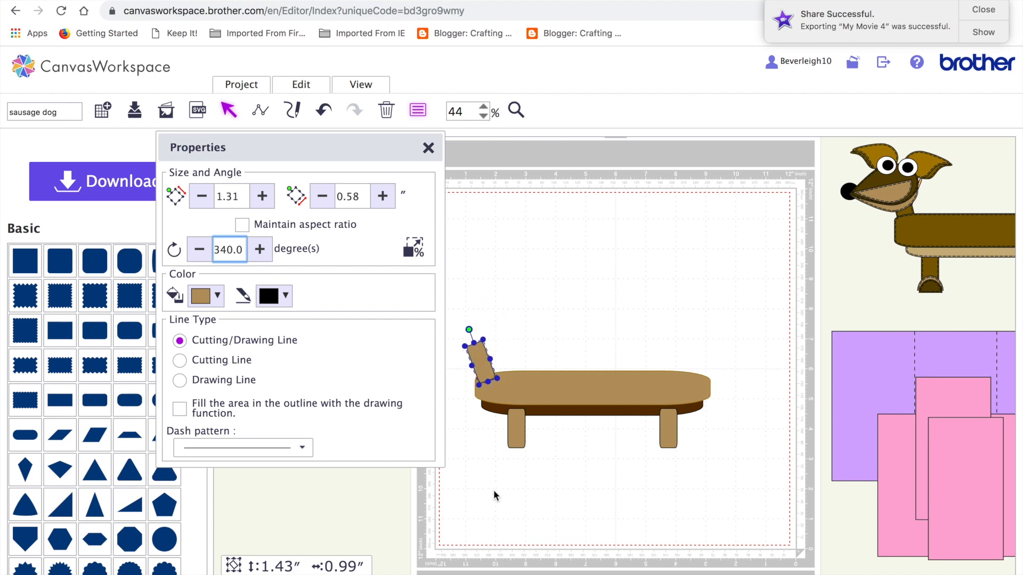
click(493, 490)
Add a teardrop shape and size it 2.26 inches high by 1.47 inches wide.
drag(320, 156, 255, 154)
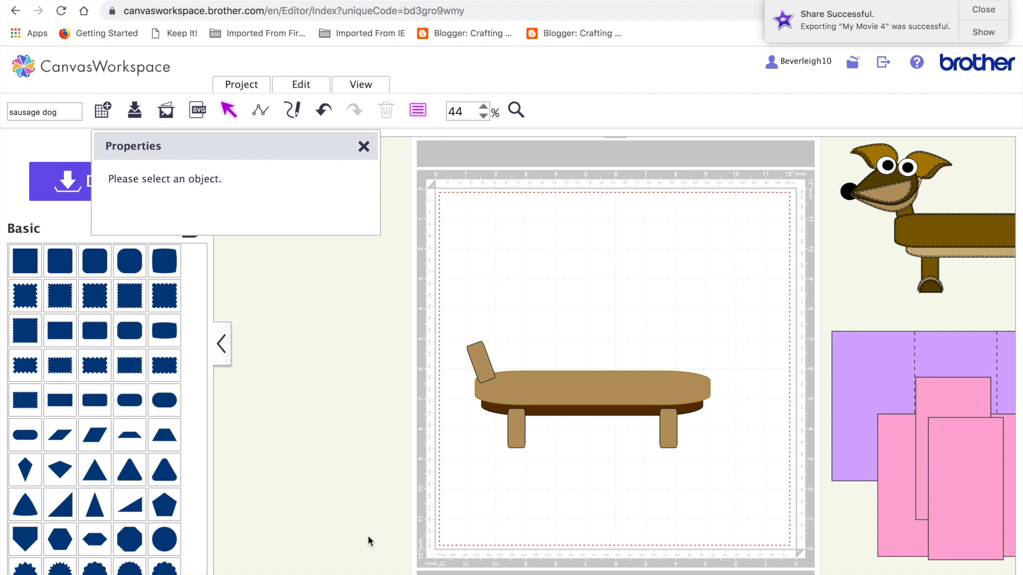
scroll(128, 500, down, 1)
scroll(127, 499, down, 8)
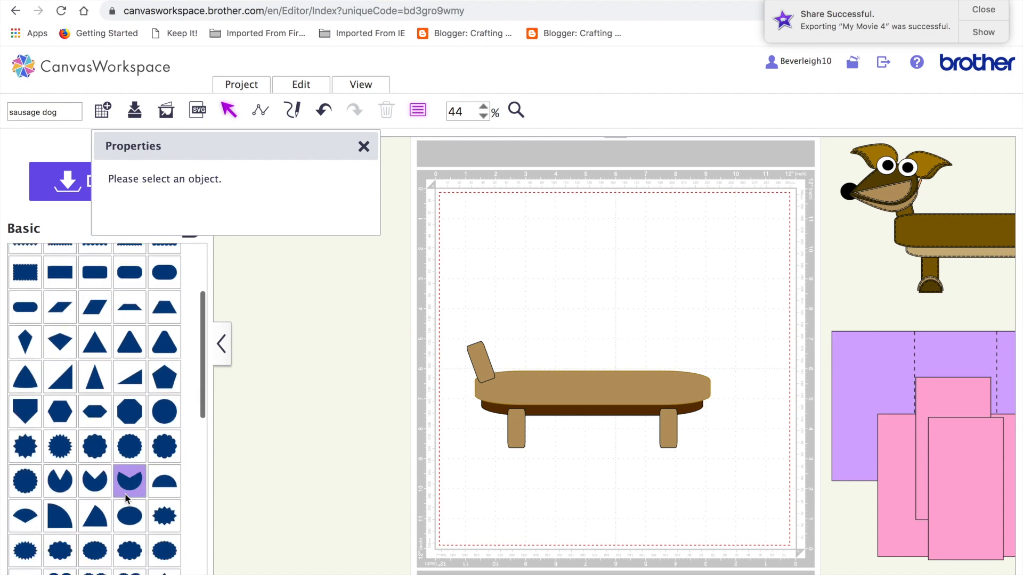
scroll(126, 499, down, 2)
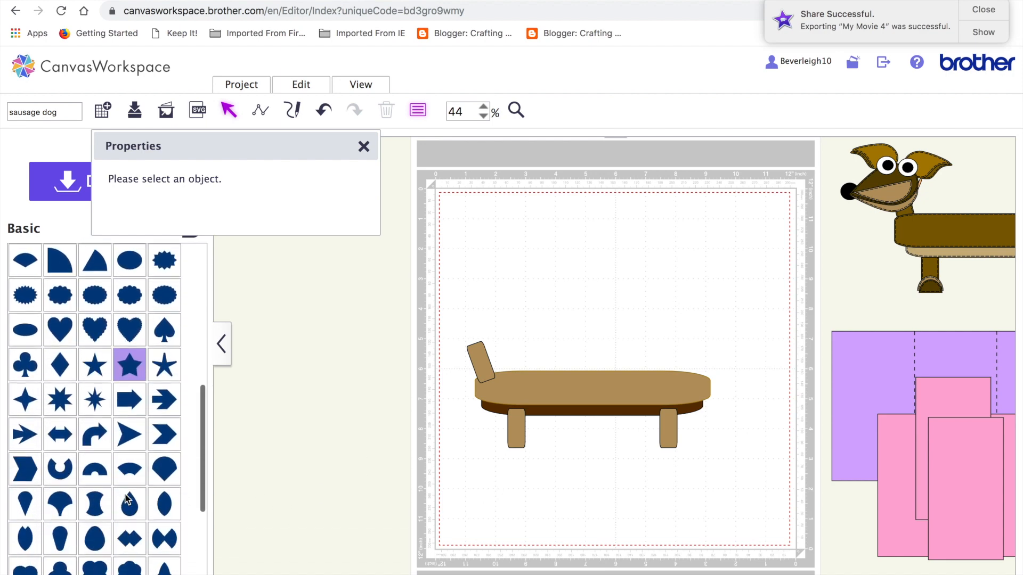
click(131, 509)
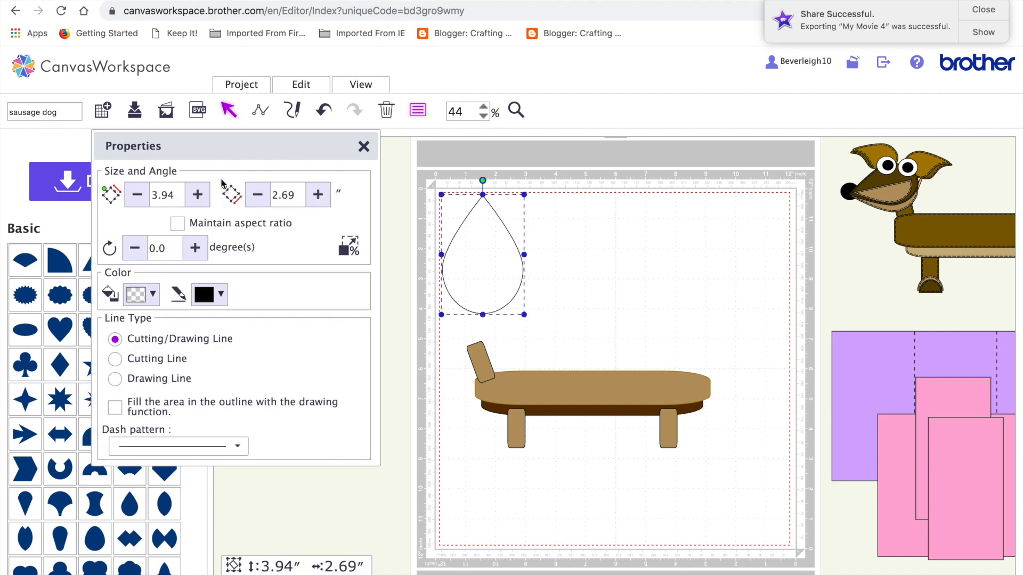
drag(181, 195, 154, 195)
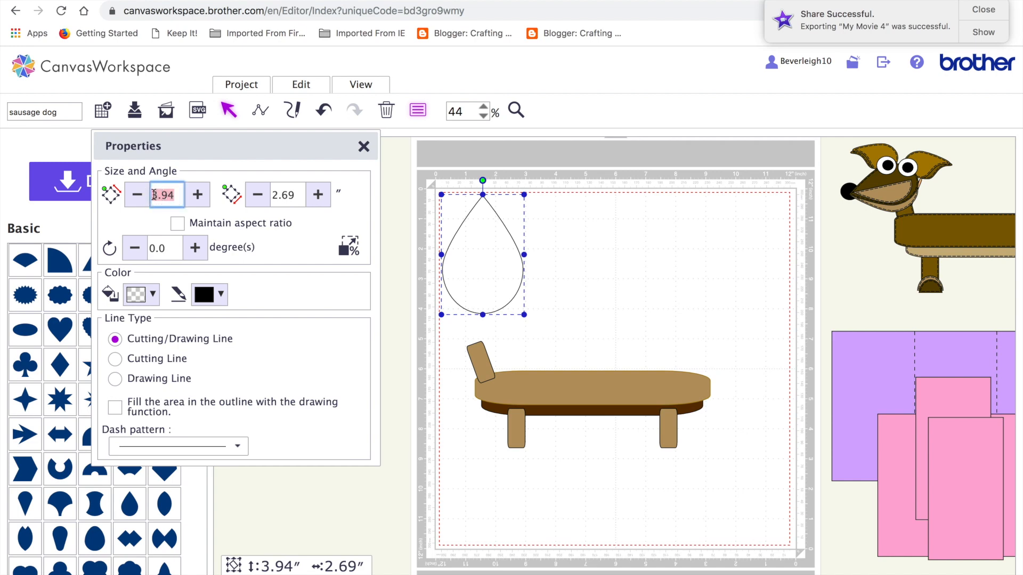
text(2.26)
drag(297, 195, 274, 195)
text(1)
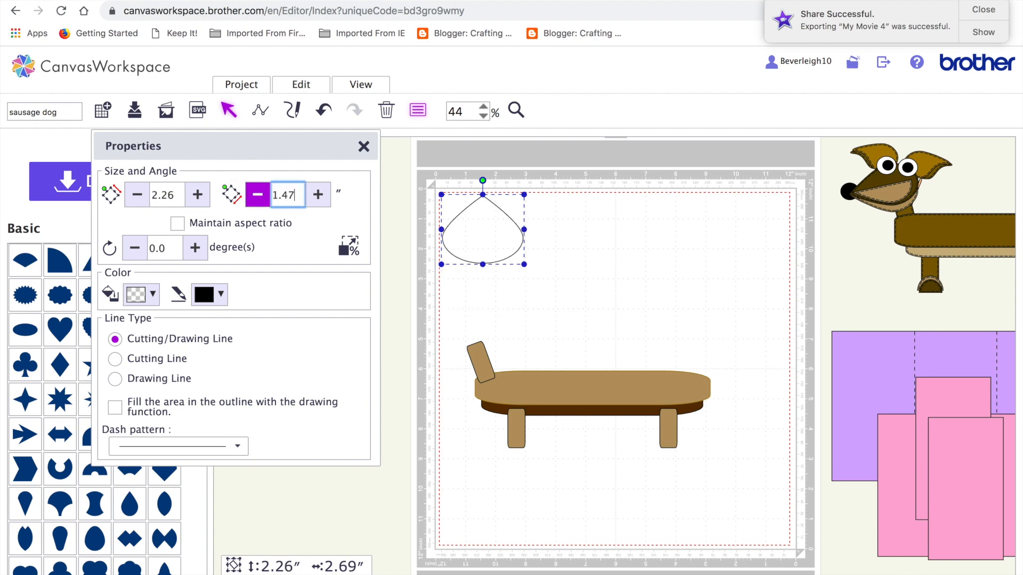
text(.47)
key(Return)
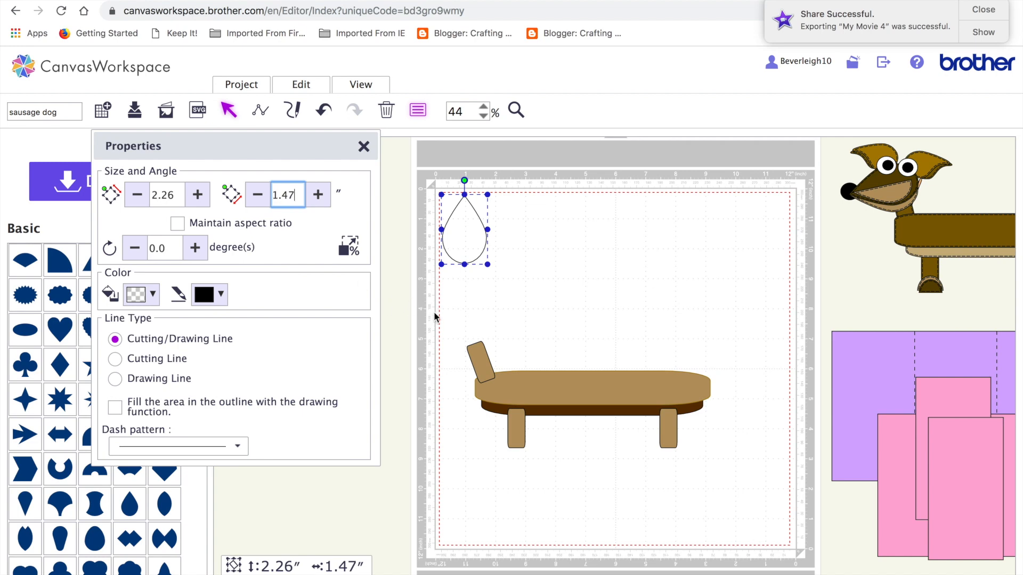
Rotate the teardrop to 259.3 degrees, place it above the neck as the head and fill it with dark brown.
drag(464, 181, 424, 235)
drag(482, 220, 482, 325)
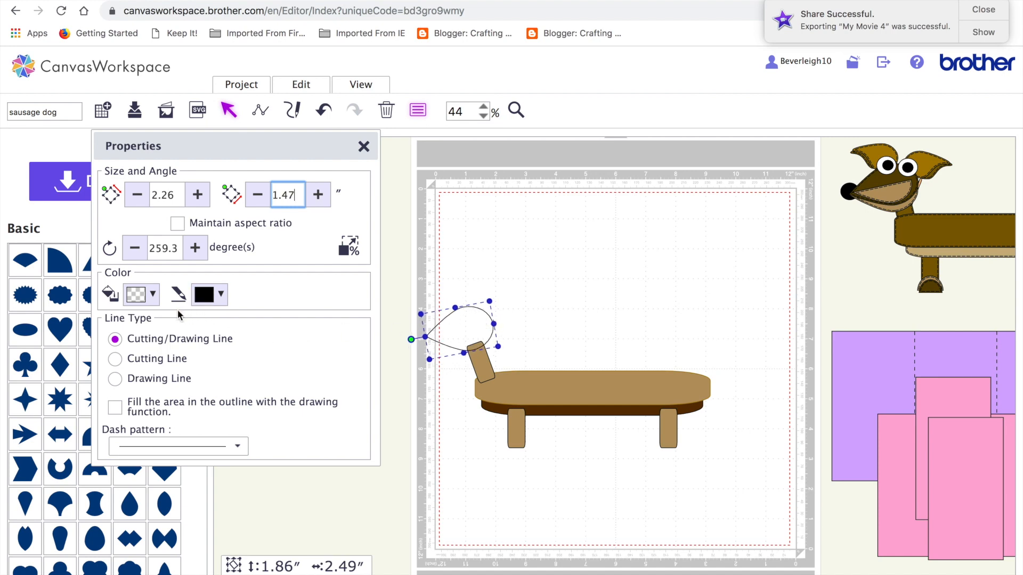
click(151, 294)
click(279, 347)
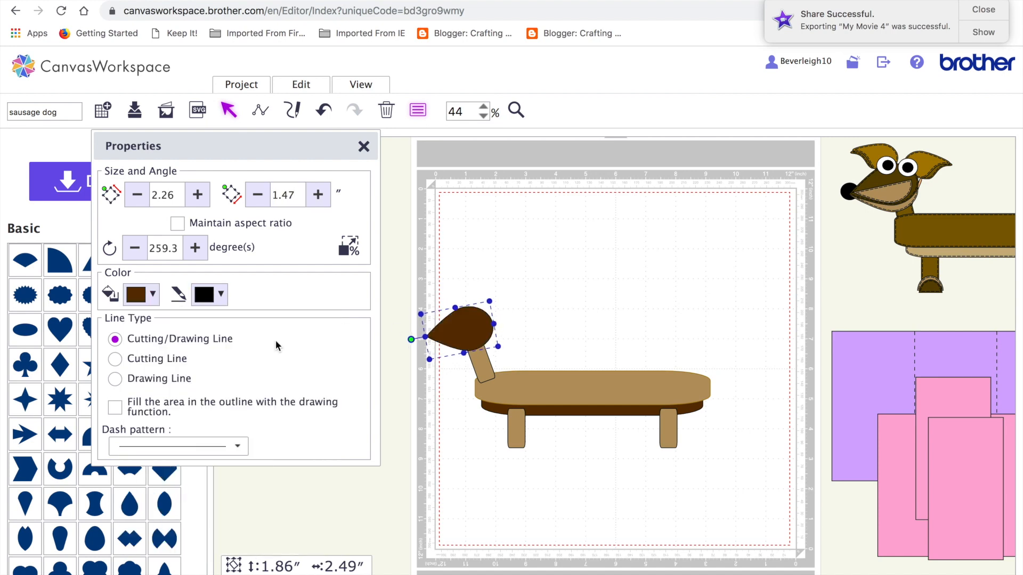
drag(481, 322, 476, 322)
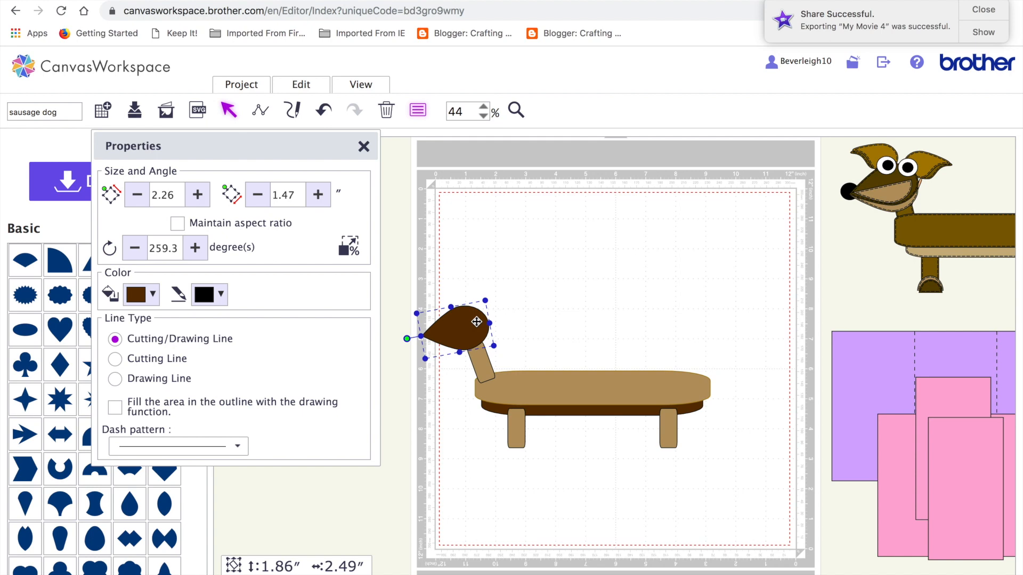
drag(477, 322, 475, 307)
Duplicate the head teardrop, fill the copy with light tan and offset it slightly below and right of the original.
key(ctrl+c)
key(ctrl+v)
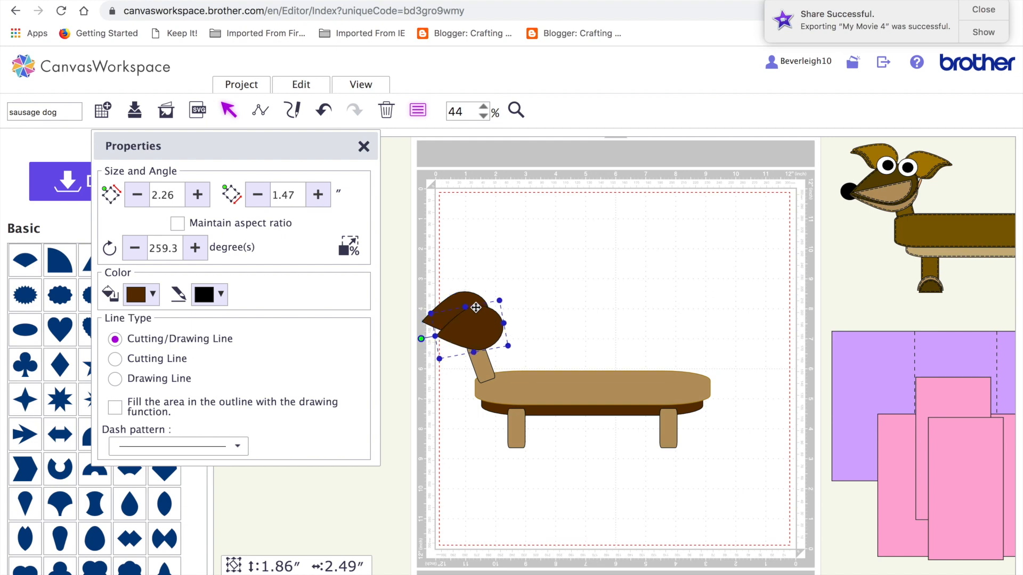
click(153, 294)
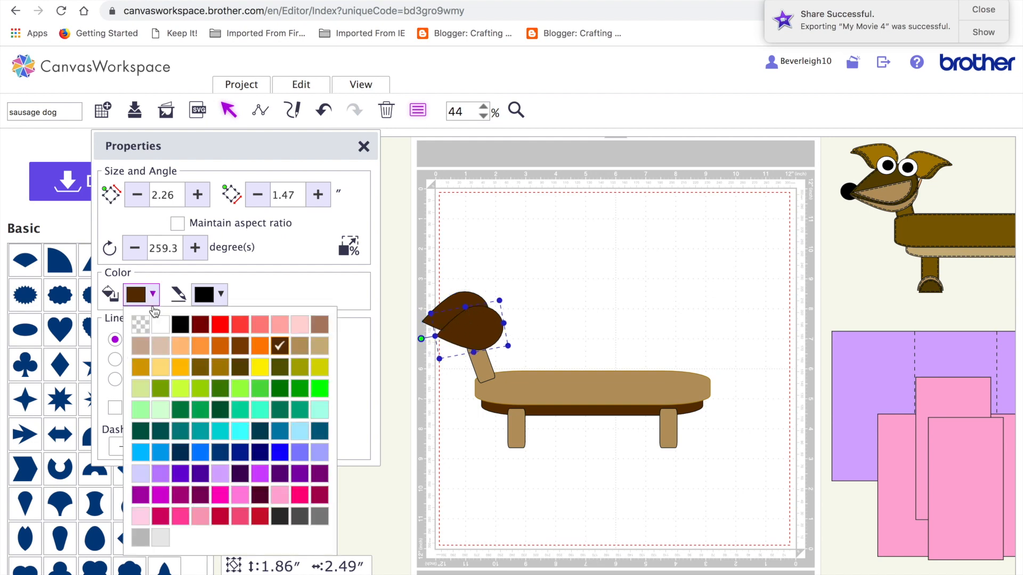
click(320, 347)
drag(470, 332, 461, 322)
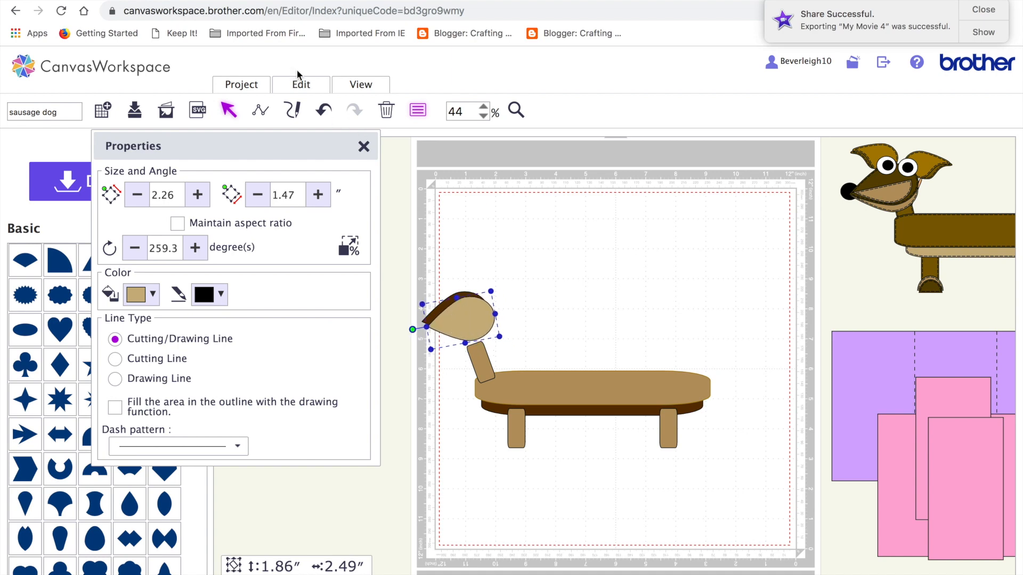
Send the tan teardrop one level back behind the dark brown head and rotate it to 265.7 degrees.
click(301, 84)
click(495, 294)
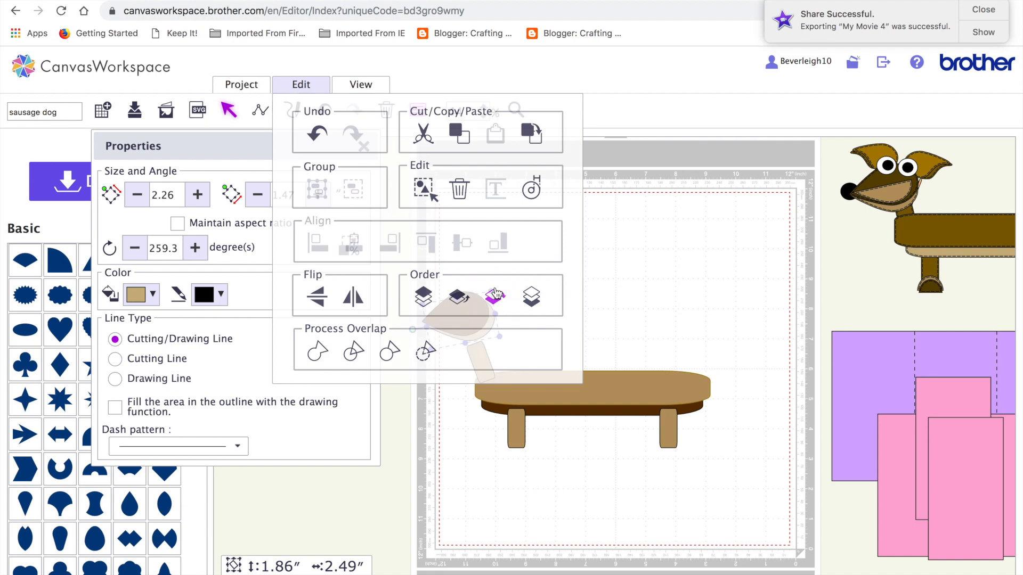
drag(413, 329, 413, 324)
click(460, 486)
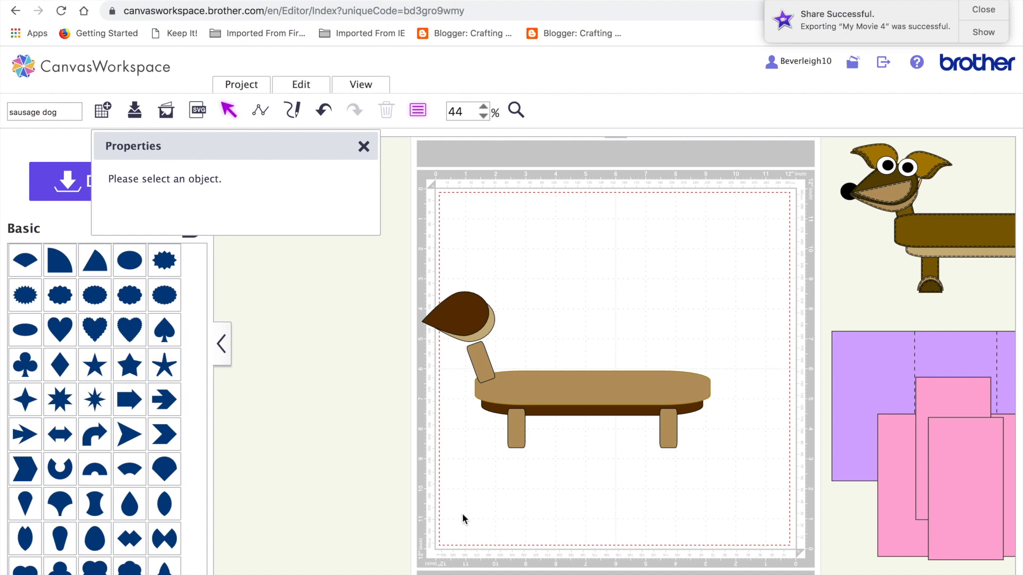
Duplicate the tan teardrop, move the copy to the empty area above the body and set its rotation to 0 degrees.
click(485, 332)
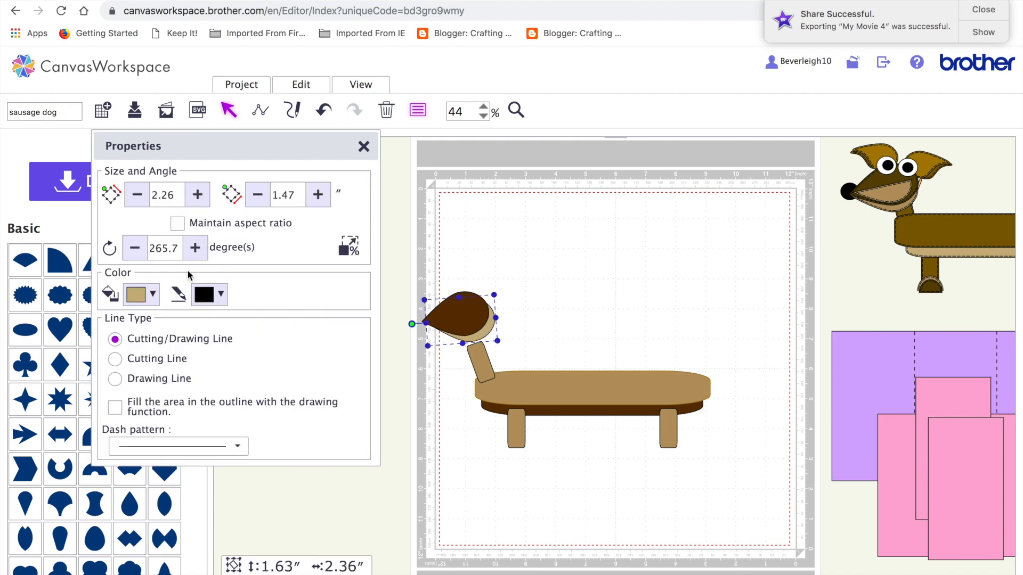
key(super+v)
drag(485, 335, 618, 298)
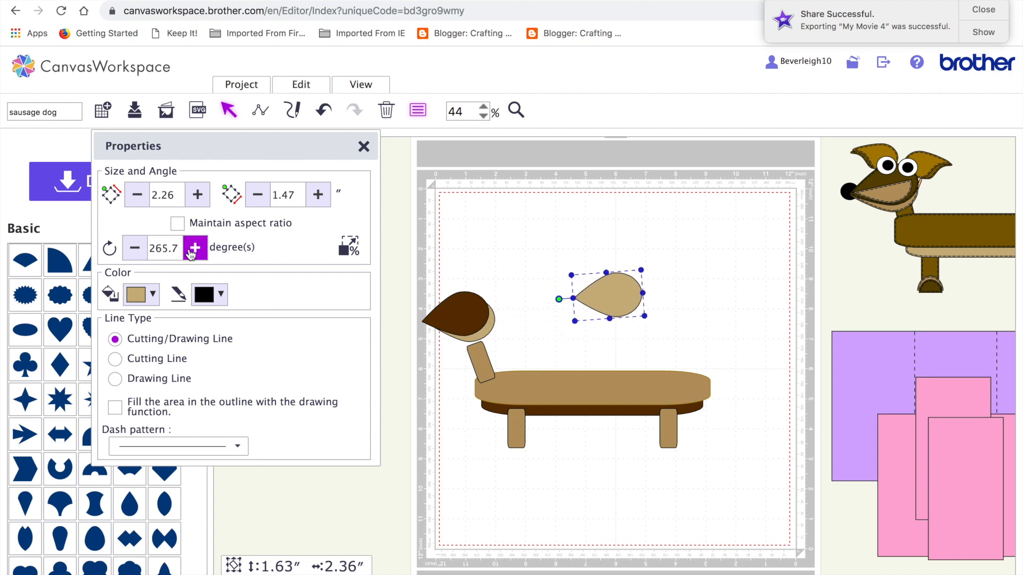
click(151, 247)
text(0)
key(Return)
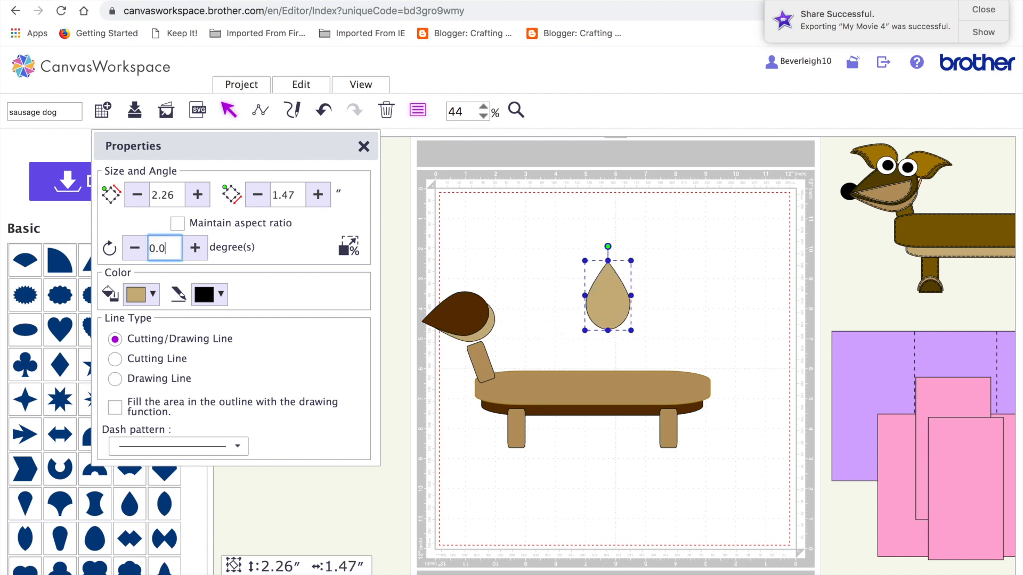
click(295, 504)
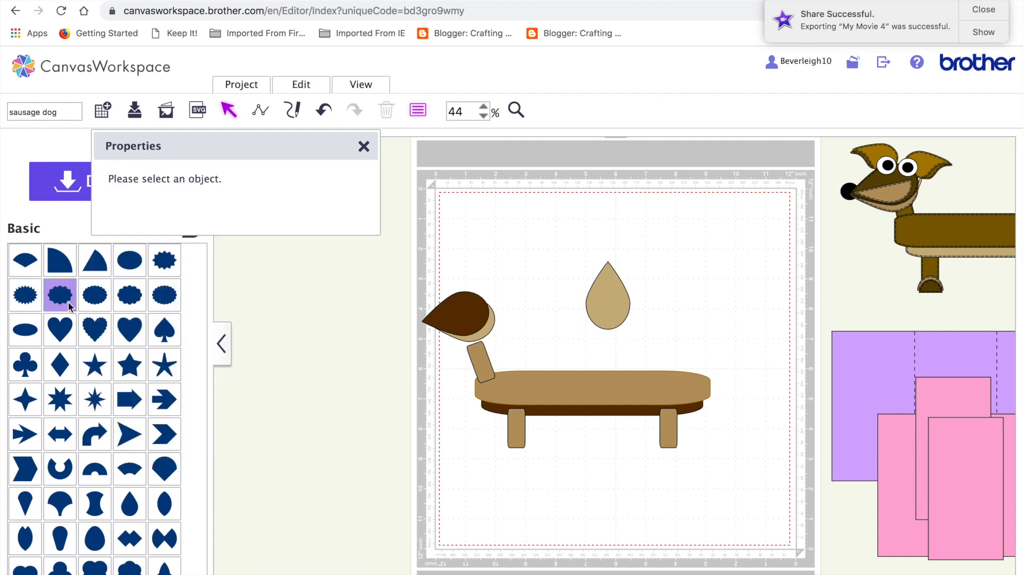
Add a square over the right half of the separate teardrop and use Process Overlap to cut that half away.
scroll(163, 252, up, 10)
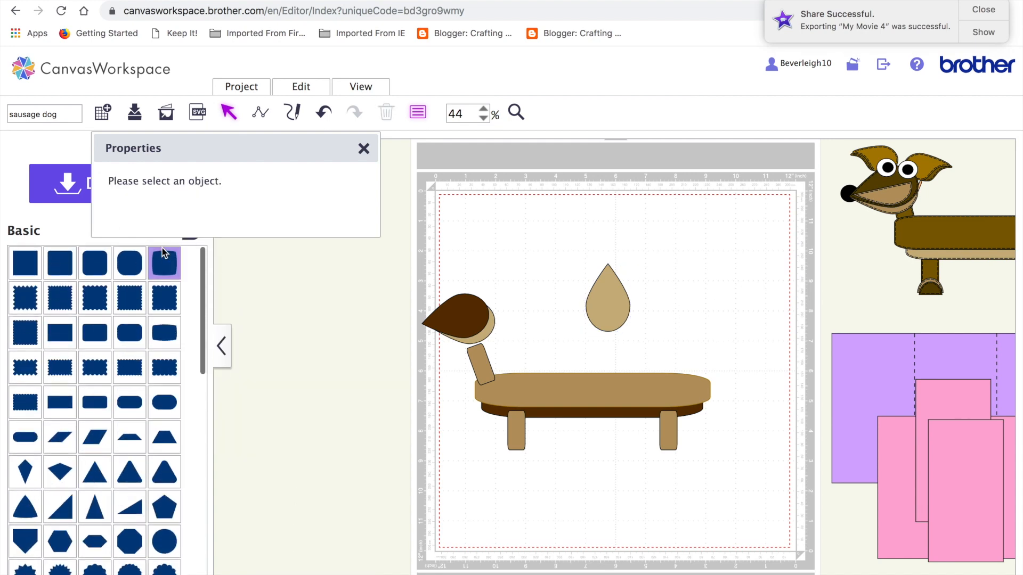
drag(16, 276, 623, 255)
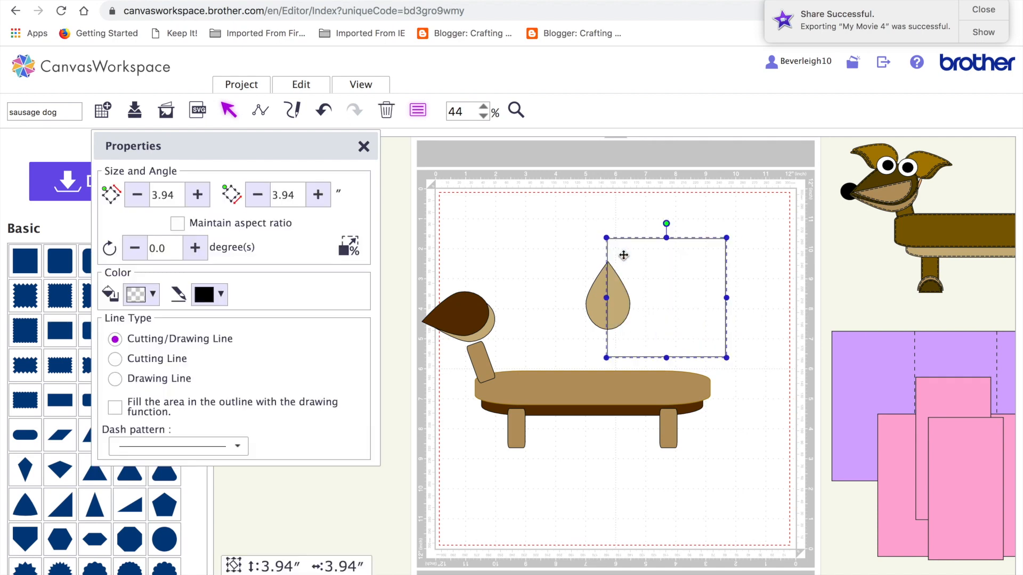
drag(564, 210, 707, 290)
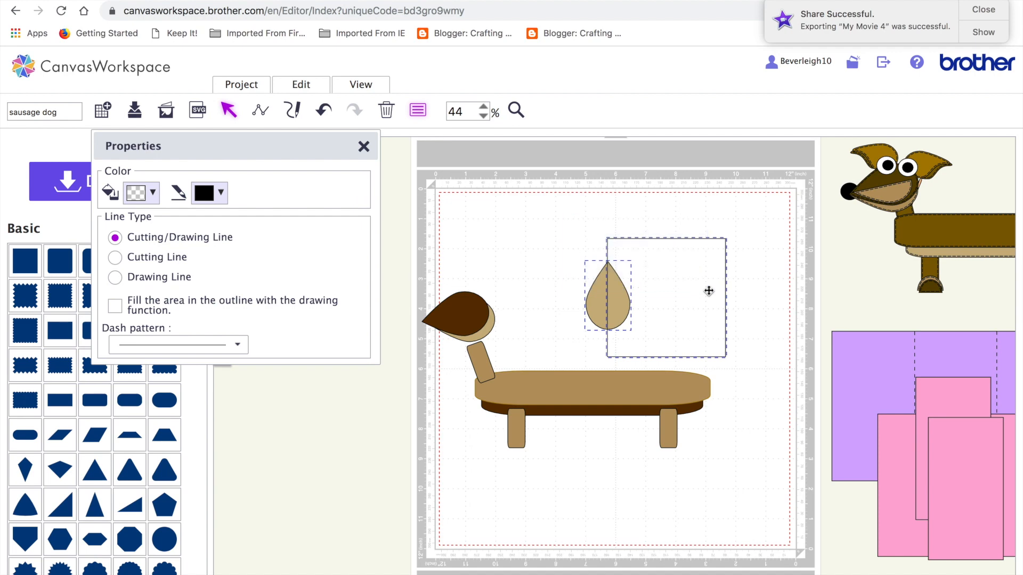
click(299, 85)
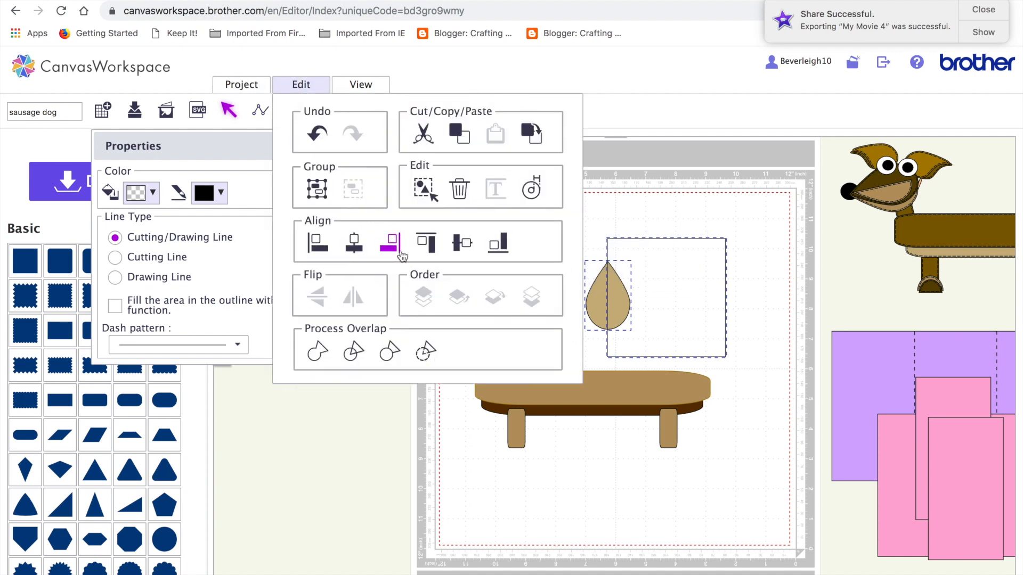
click(425, 356)
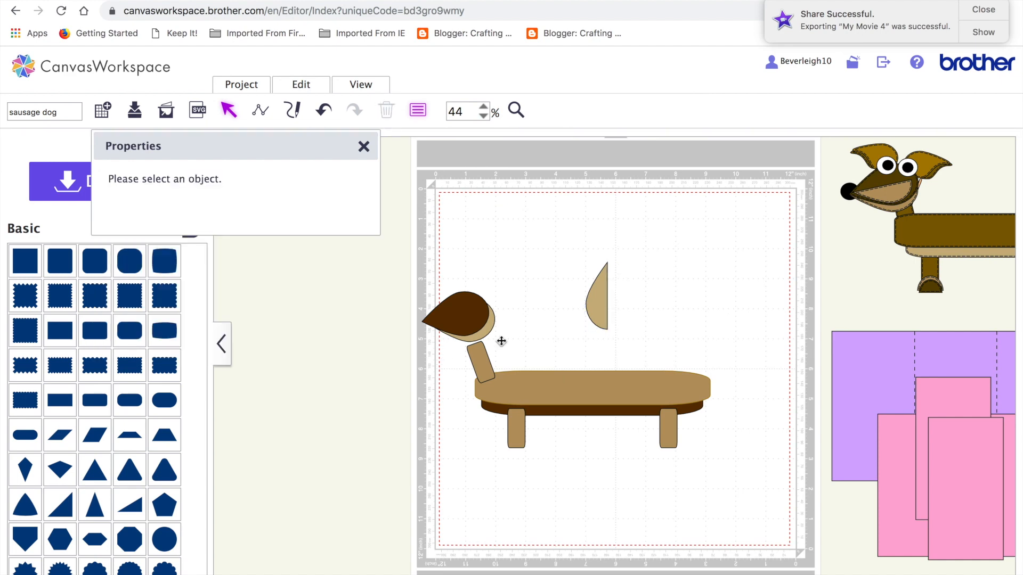
Rotate the half teardrop to 252 degrees so it points left, keeping it above the body.
drag(599, 297, 568, 251)
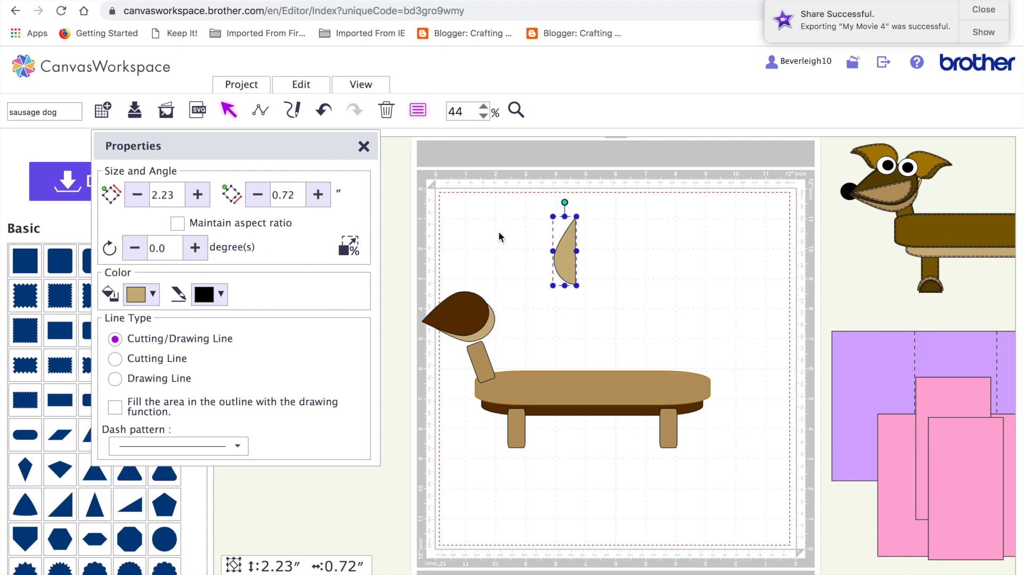
drag(565, 203, 518, 266)
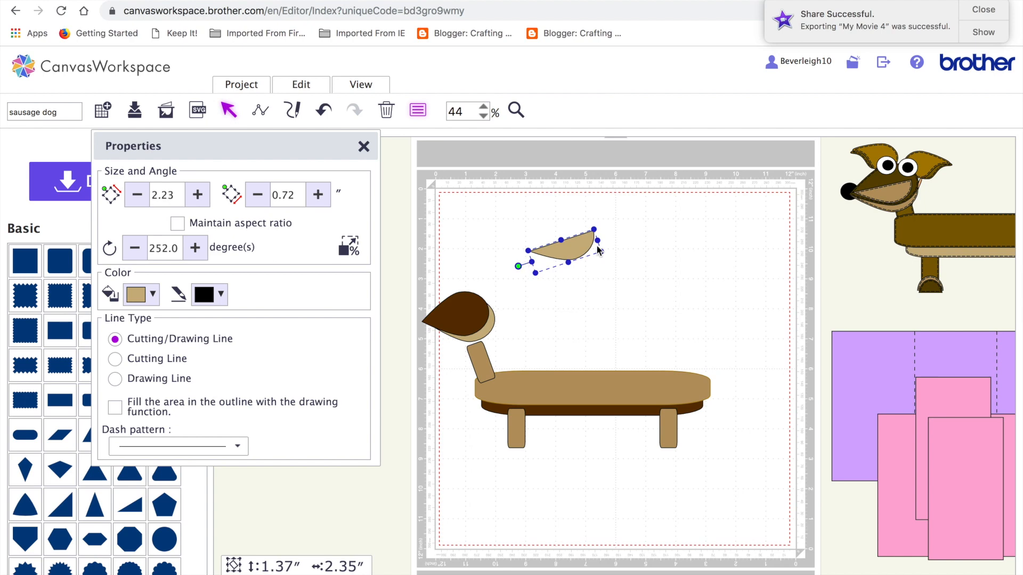
drag(578, 243, 508, 299)
drag(560, 262, 585, 245)
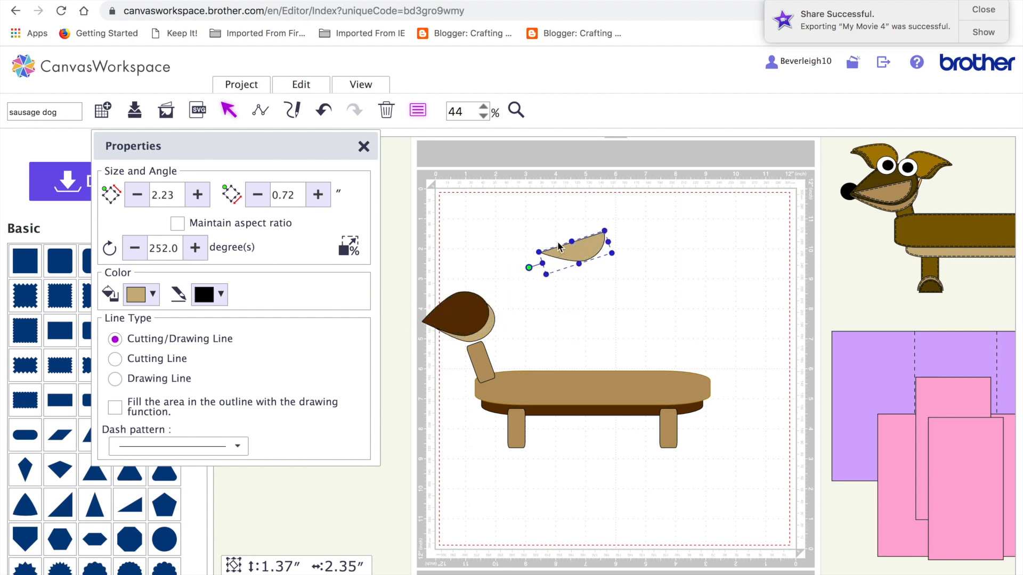
click(604, 229)
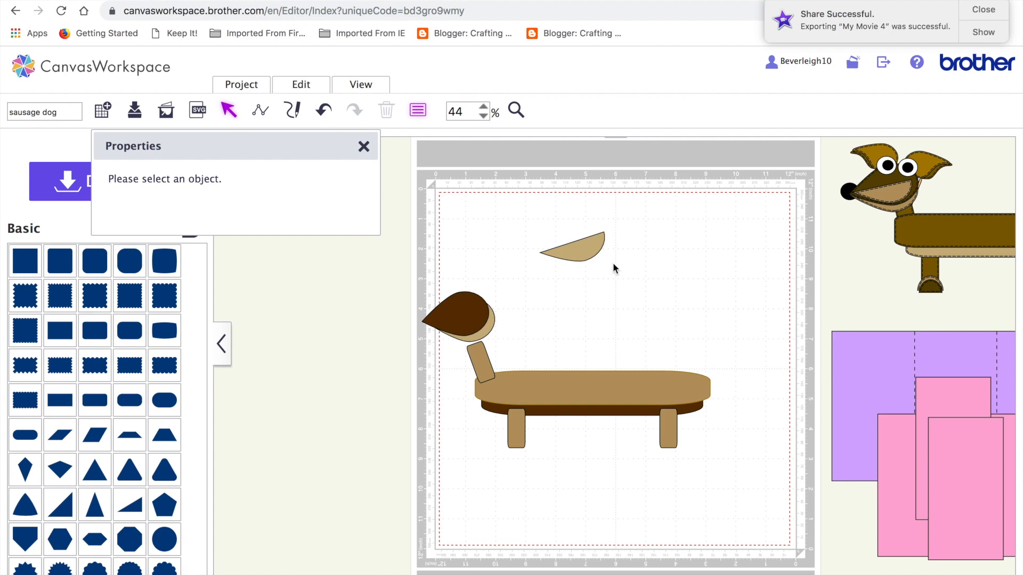
Resize the half teardrop to 1.98 by 0.63 inches, rotate it to 255.8 degrees and place it on the dark brown head as the mouth.
click(586, 249)
drag(612, 252, 475, 321)
click(584, 257)
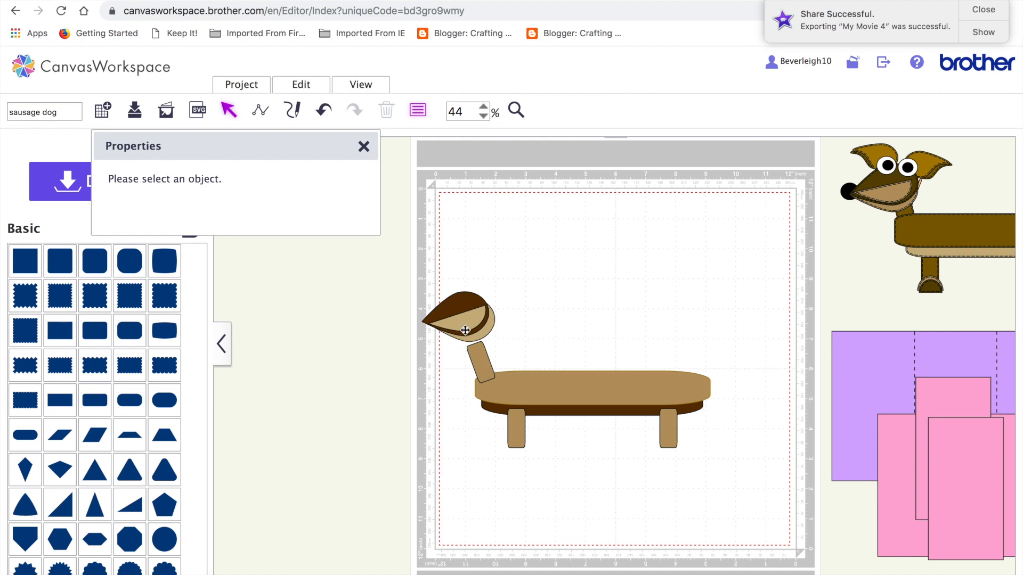
click(463, 329)
drag(417, 339, 465, 317)
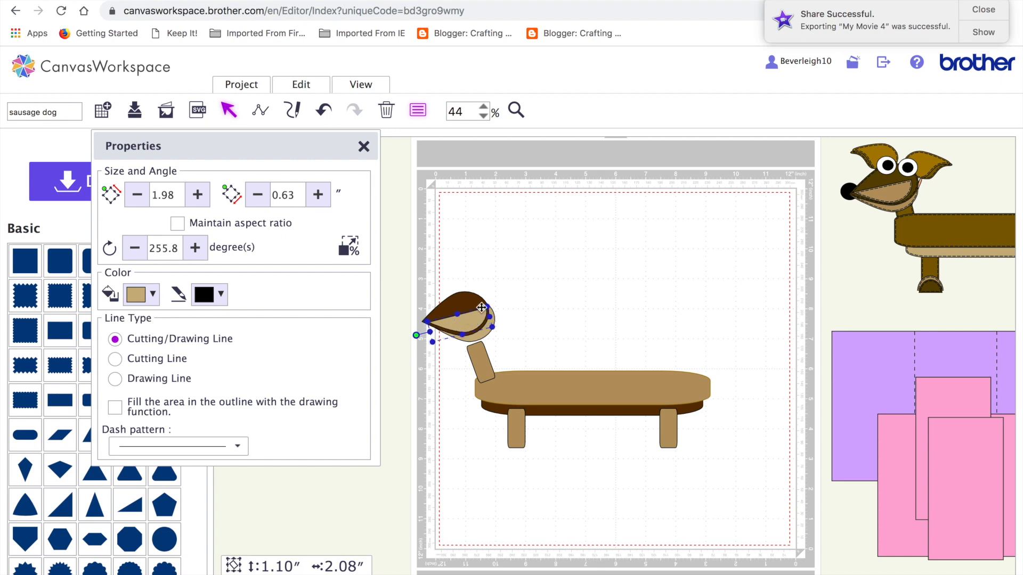
click(623, 231)
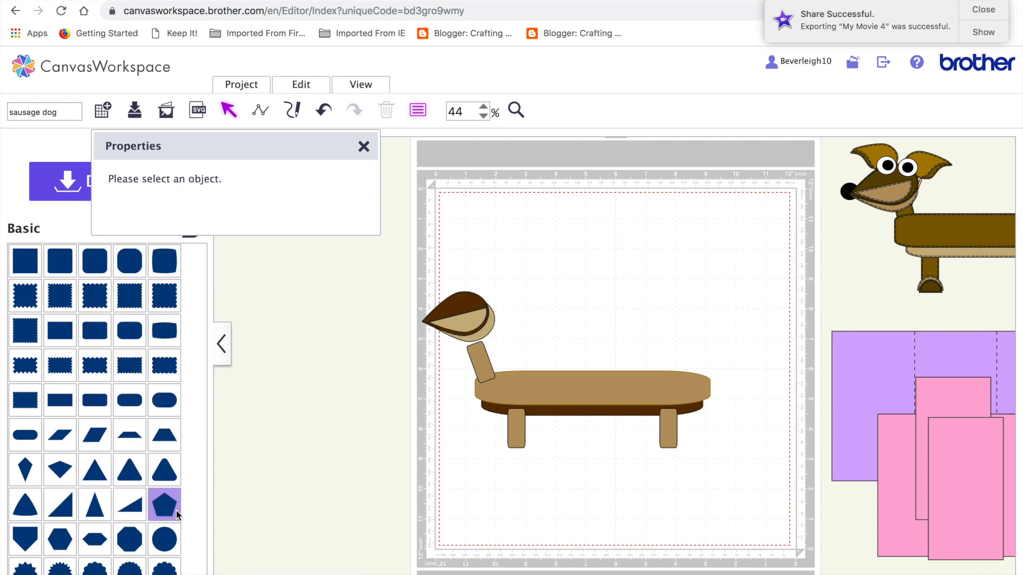
Add a circle to the mat and resize it to 0.56 by 0.61 inches for the nose.
click(165, 541)
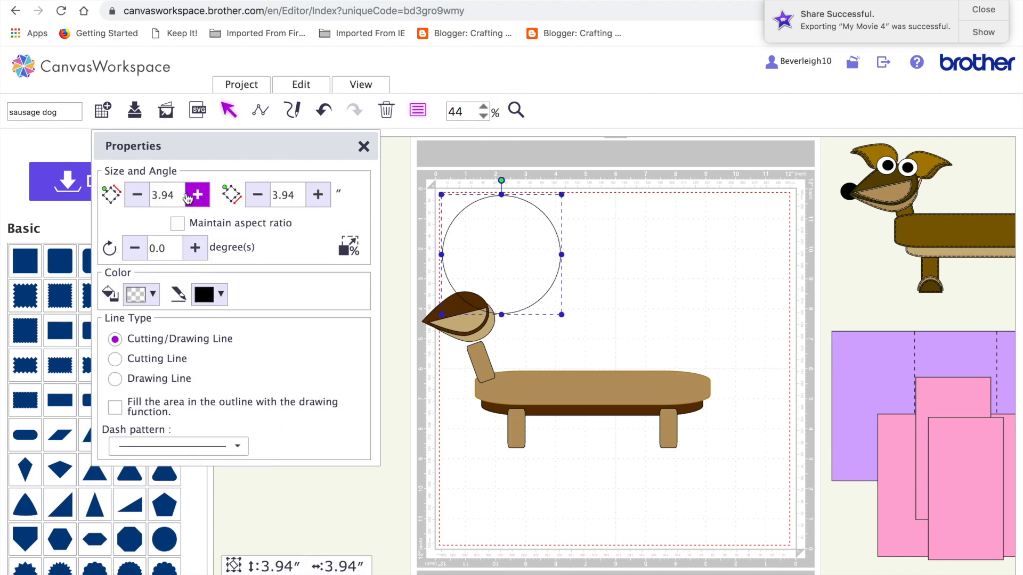
drag(178, 195, 141, 195)
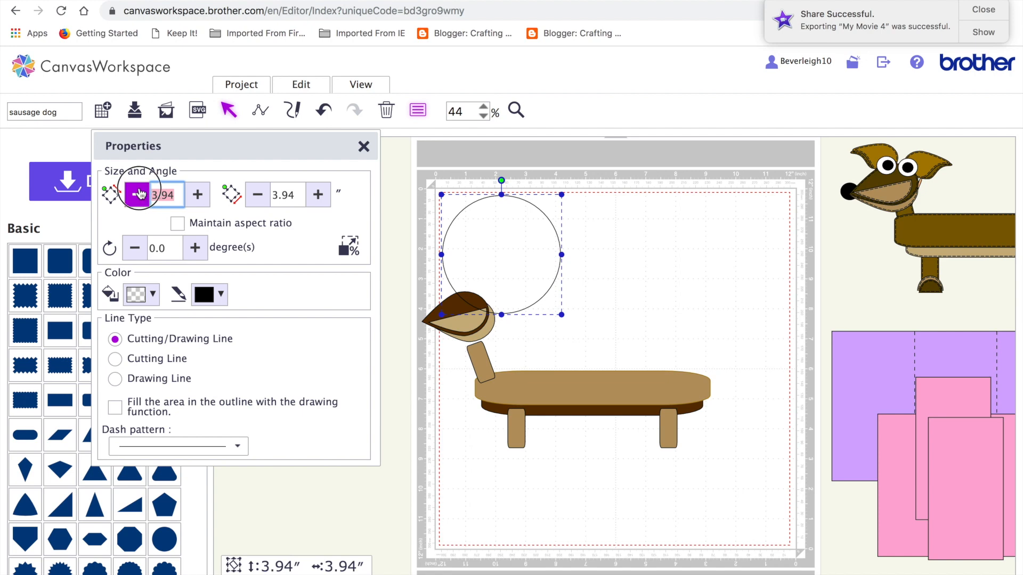
text(.56)
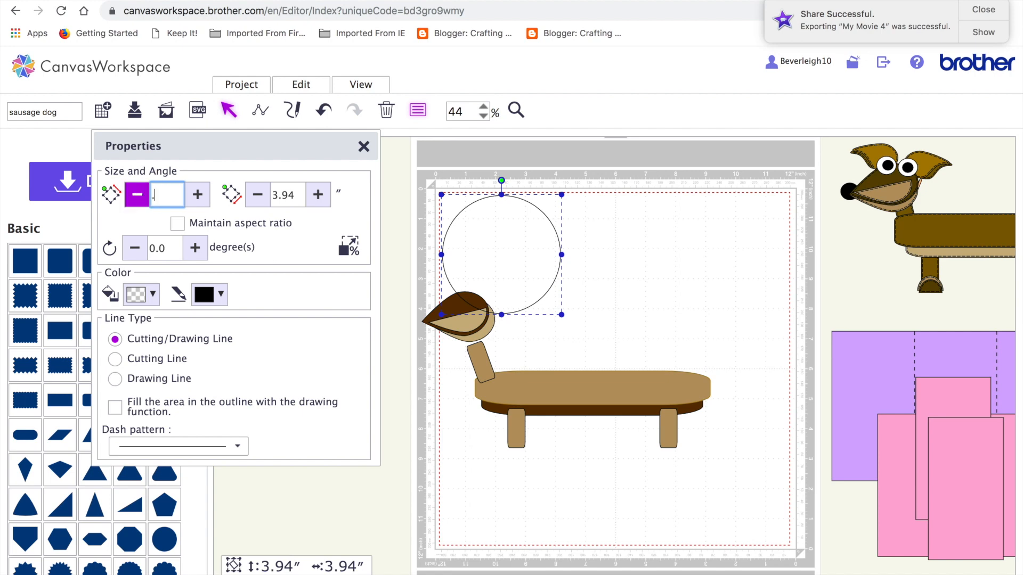
click(297, 194)
text(.)
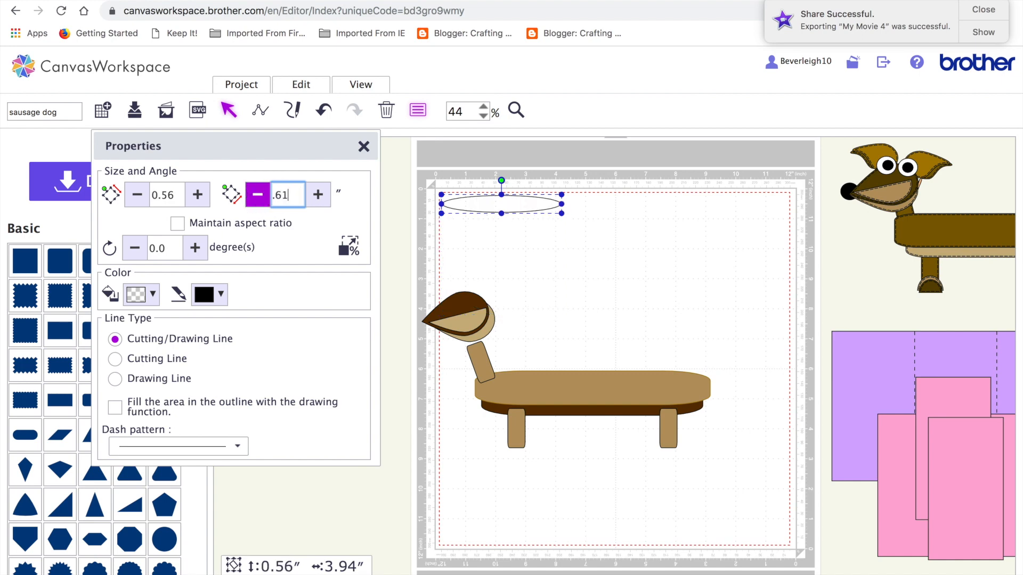
text(61)
key(Return)
Fill the small circle with black and place it on the pointed tip of the head as the nose.
click(159, 300)
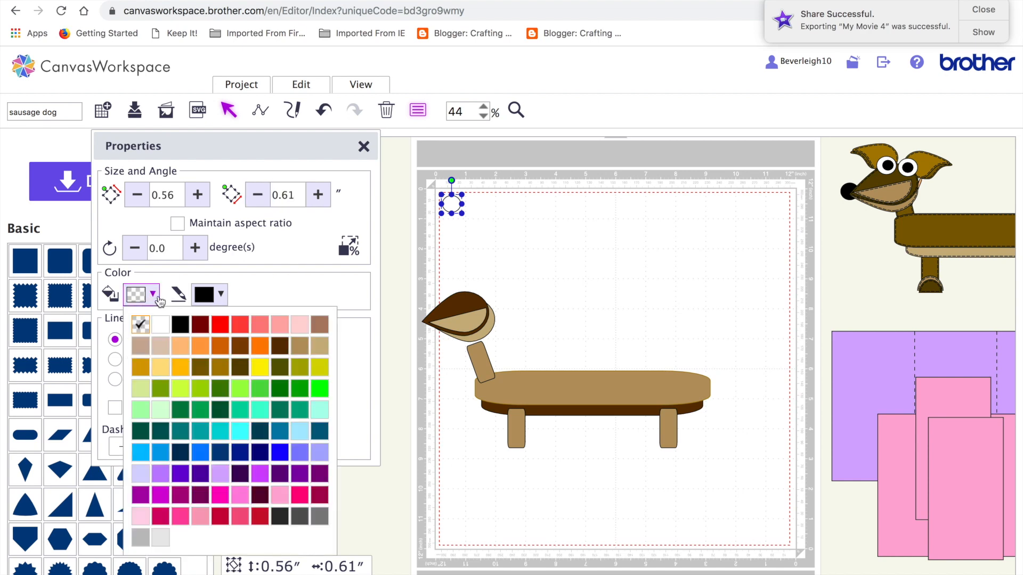
click(181, 321)
drag(451, 204, 423, 318)
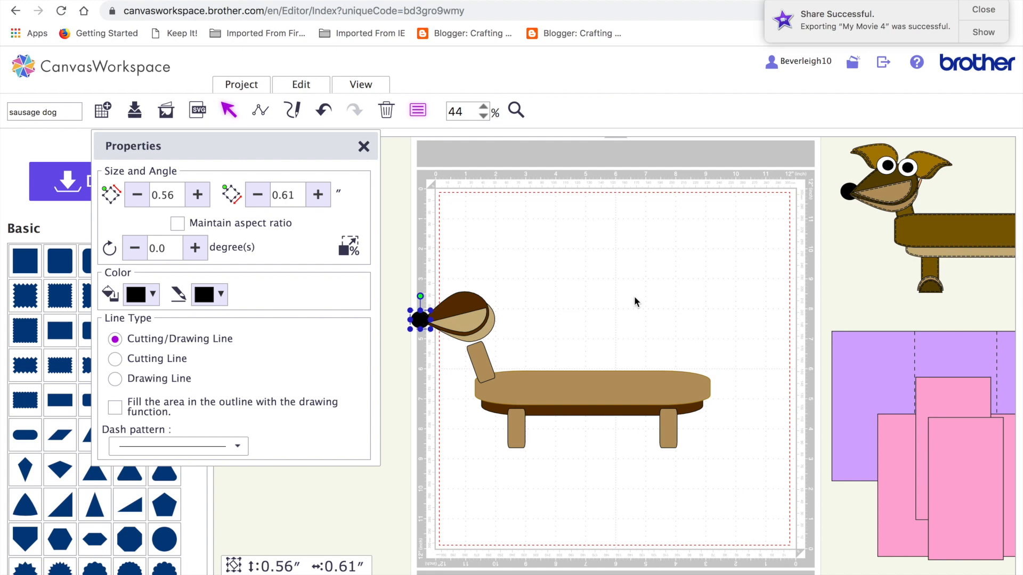
click(648, 296)
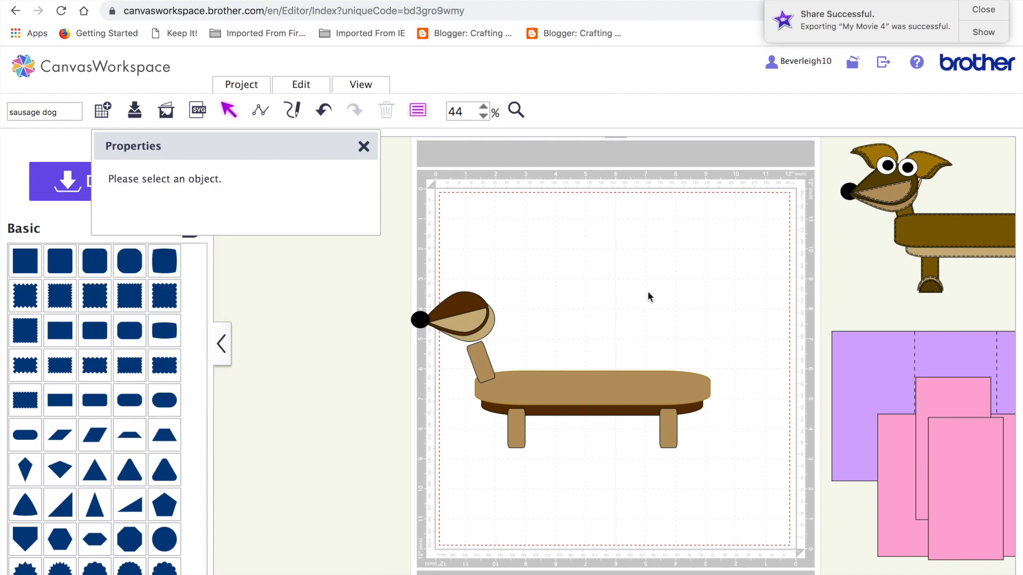
Join the neck to the head behind the other pieces, and lower the head and nose slightly onto it.
click(481, 369)
drag(481, 372, 482, 369)
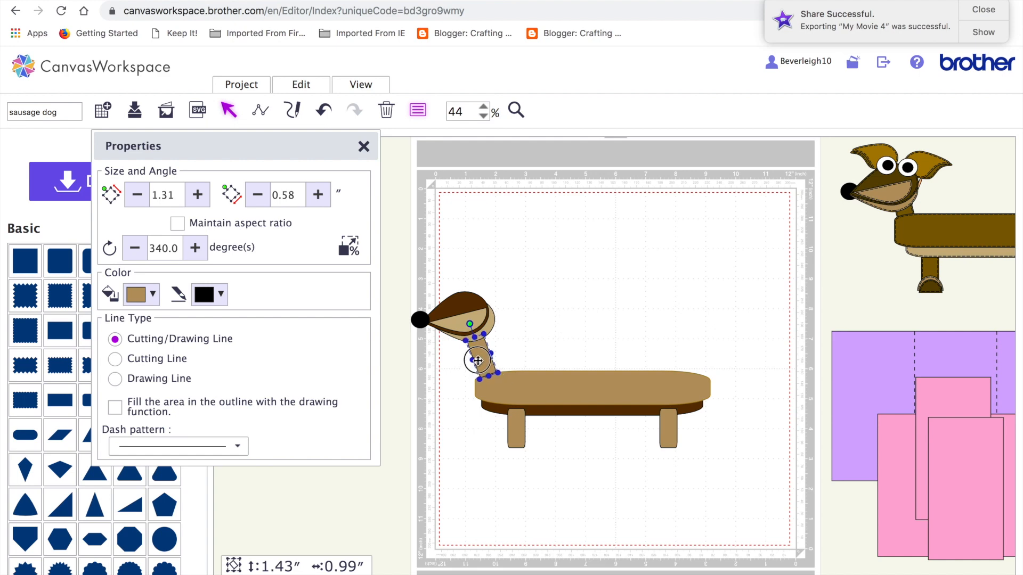
click(321, 83)
click(533, 298)
click(624, 294)
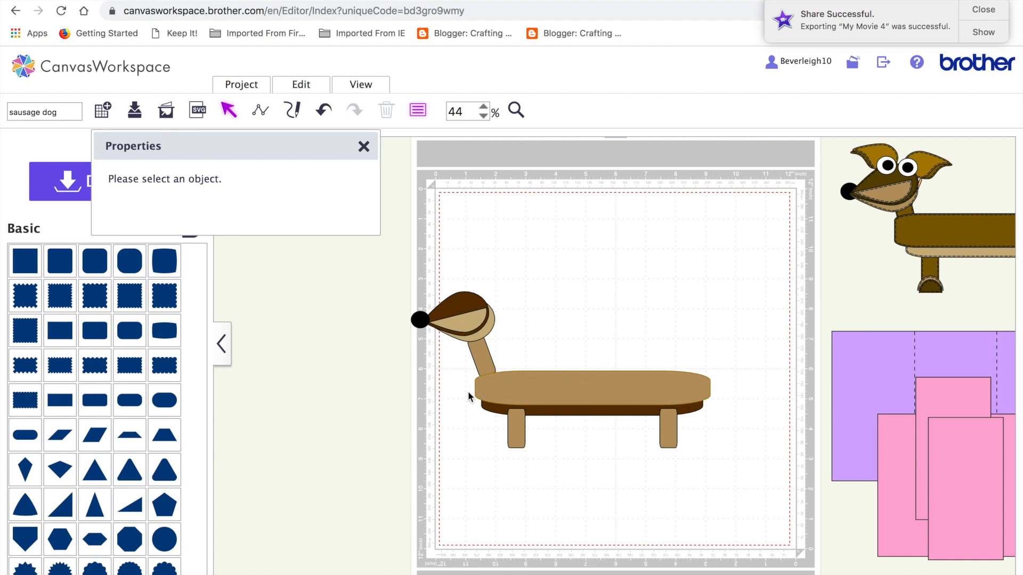
drag(418, 274, 466, 331)
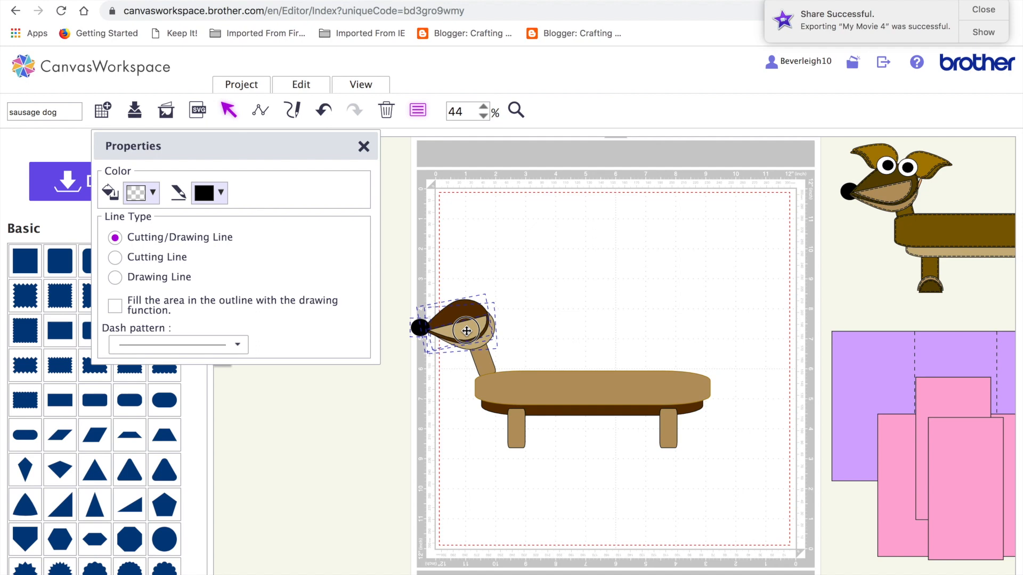
click(556, 319)
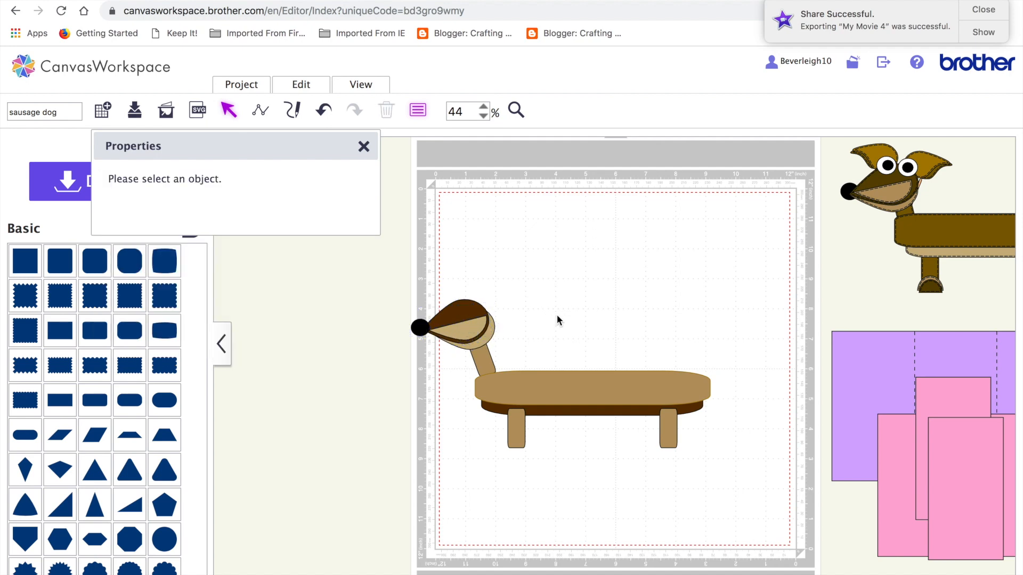
Try to group the head pieces, and undo the grouping.
drag(395, 276, 509, 346)
click(529, 305)
drag(392, 280, 501, 326)
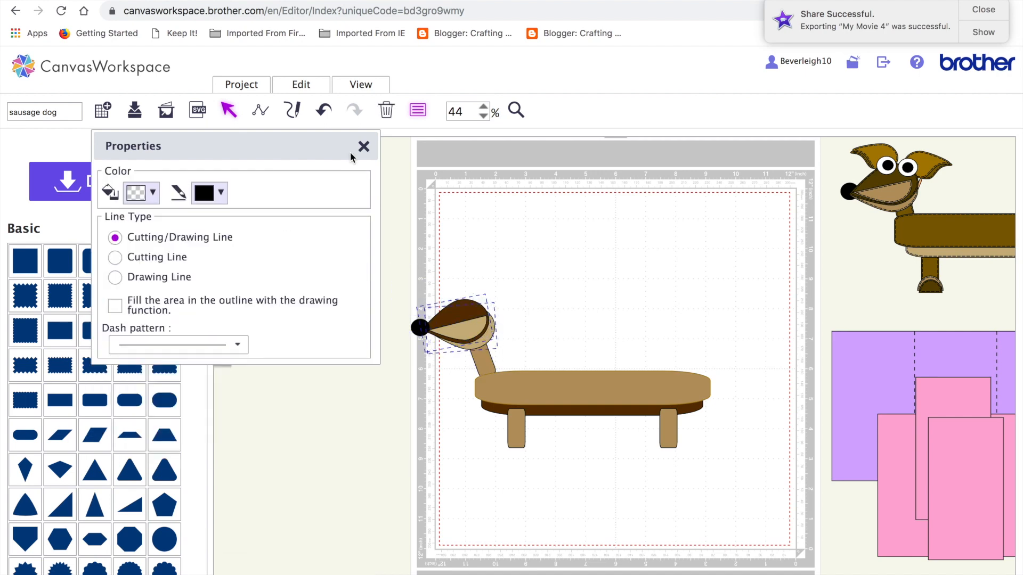
click(311, 87)
click(317, 188)
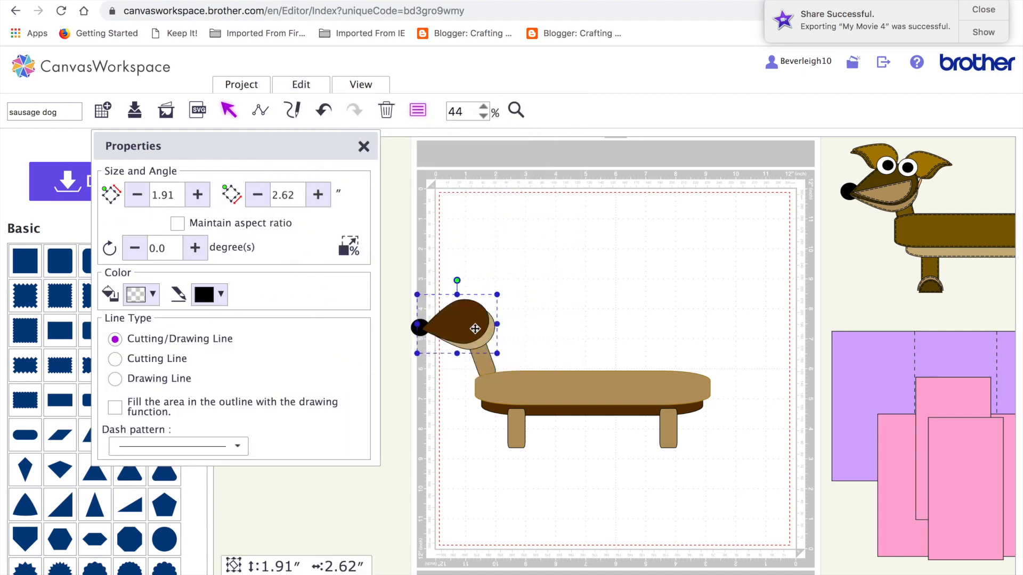
click(498, 299)
drag(400, 290, 520, 327)
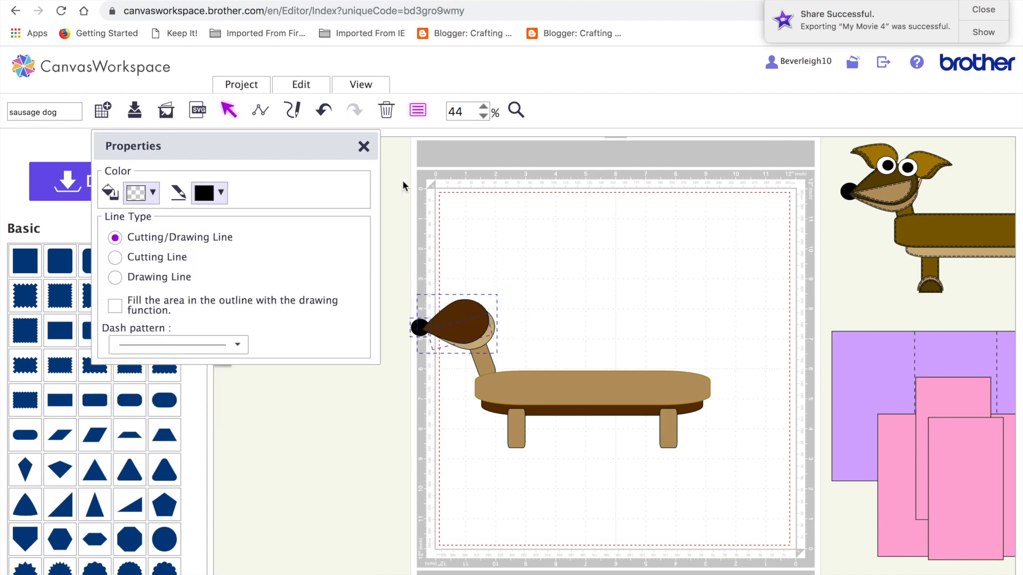
click(323, 110)
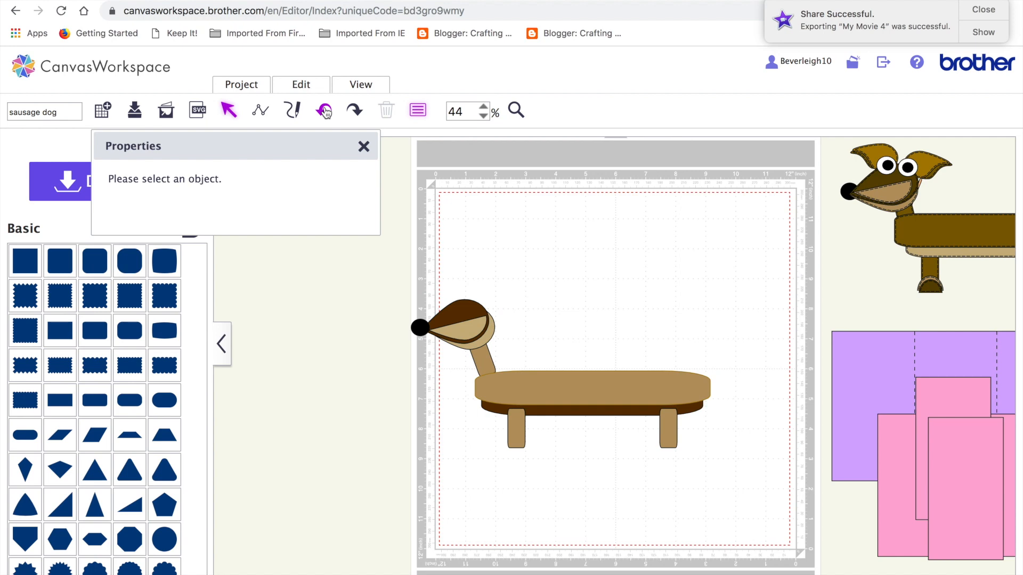
Enlarge the head and nose pieces as one temporary group to about 1.86 by 3.11 inches over the neck, and ungroup them.
drag(380, 291, 507, 333)
click(316, 80)
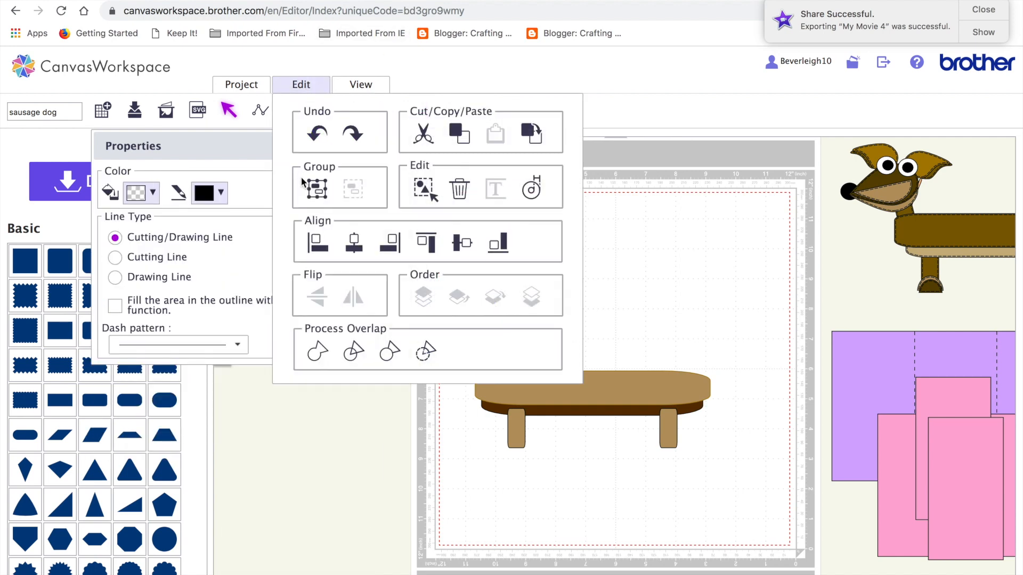
click(315, 189)
drag(501, 294, 510, 291)
drag(481, 323, 476, 323)
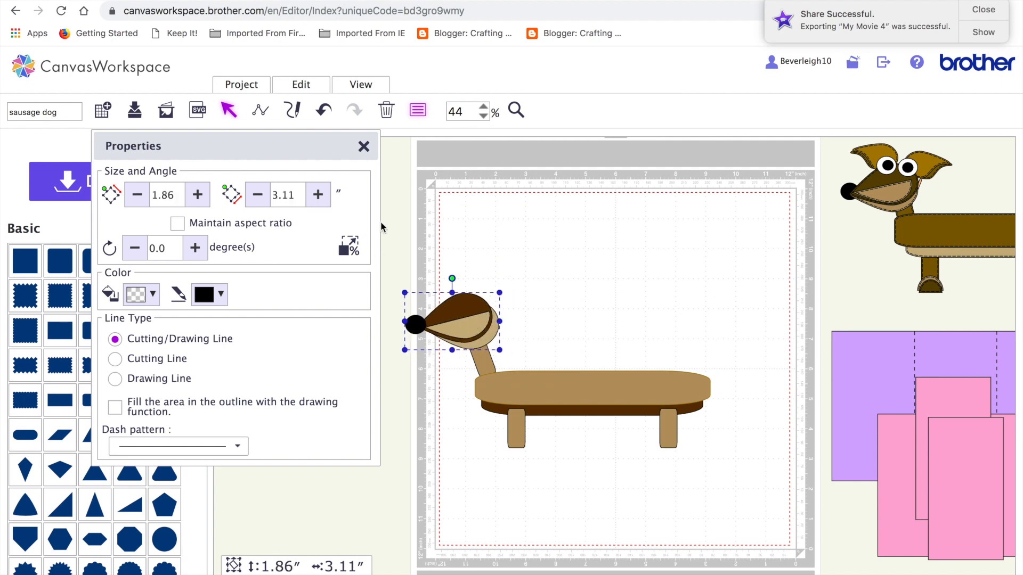
click(302, 87)
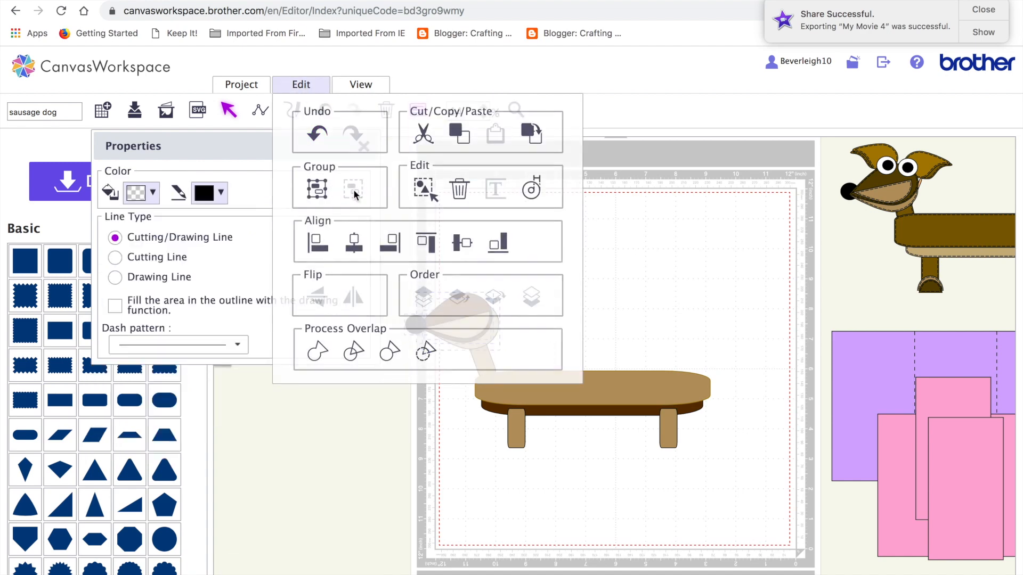
click(626, 274)
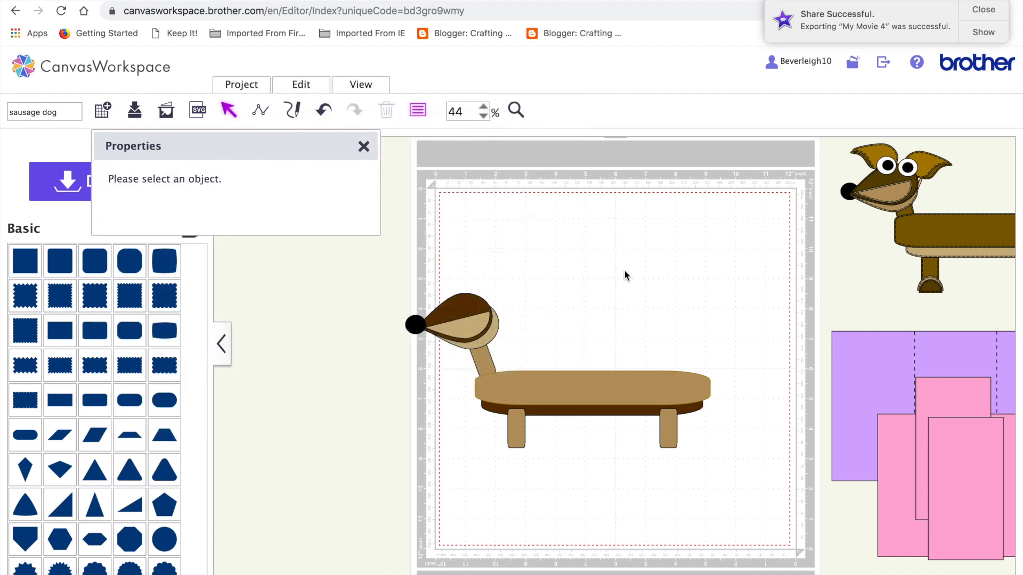
Move the finished sample dog beside the mat slightly closer to the mat.
scroll(823, 293, right, 3)
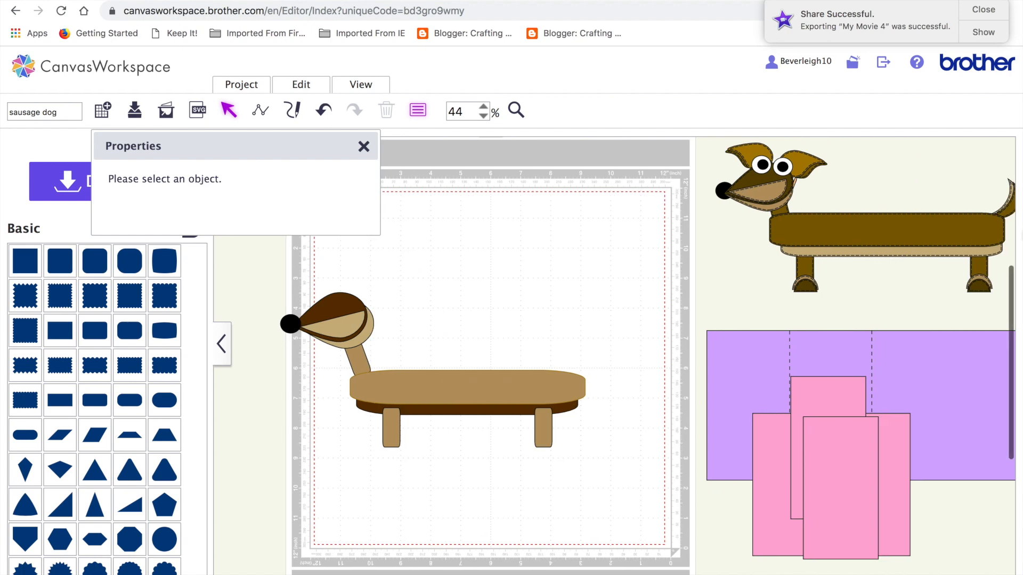
click(904, 222)
drag(893, 235, 919, 234)
scroll(591, 275, left, 4)
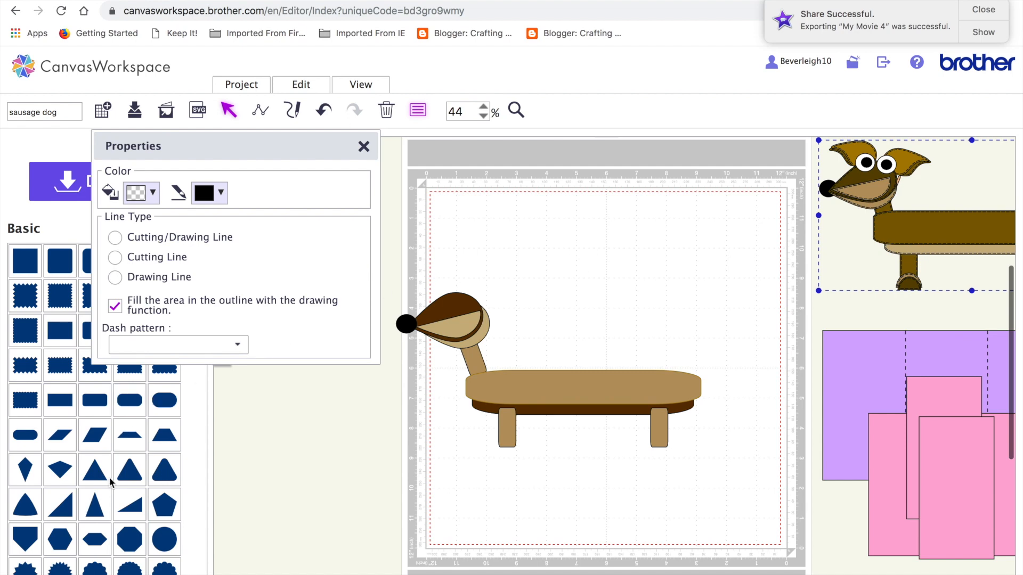
Add an oval above the dog's head and save the project.
scroll(155, 525, down, 3)
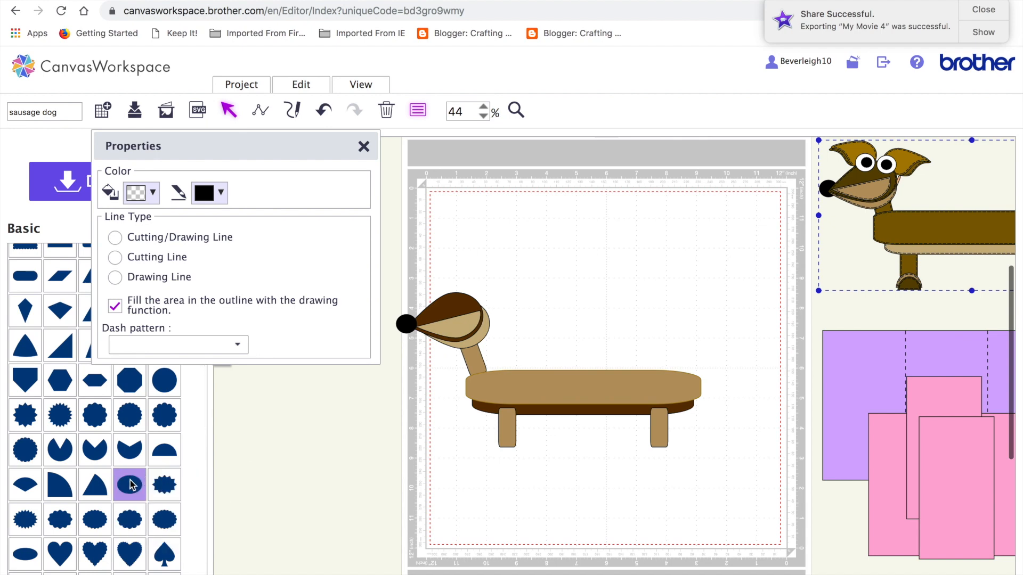
click(132, 485)
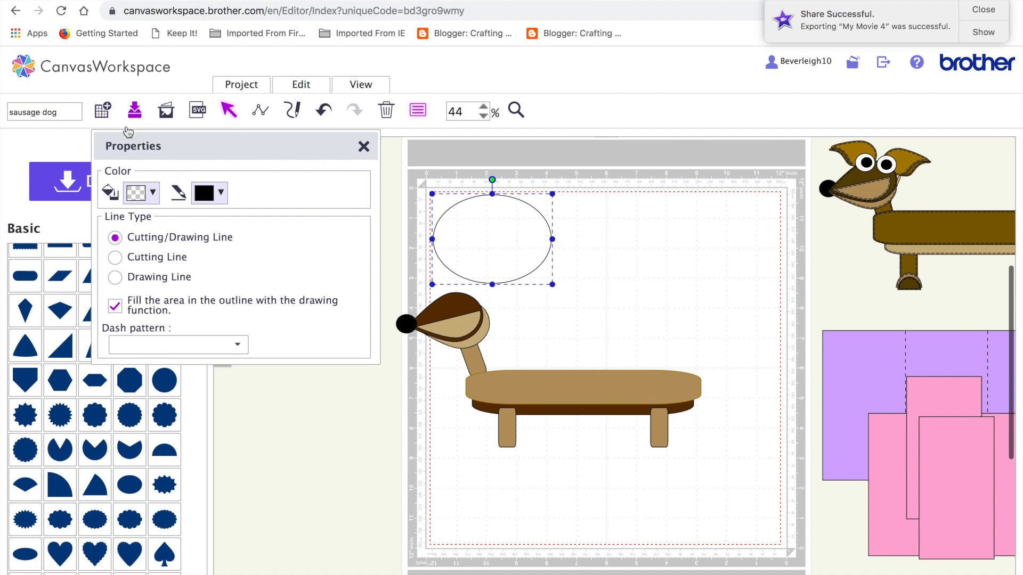
click(134, 113)
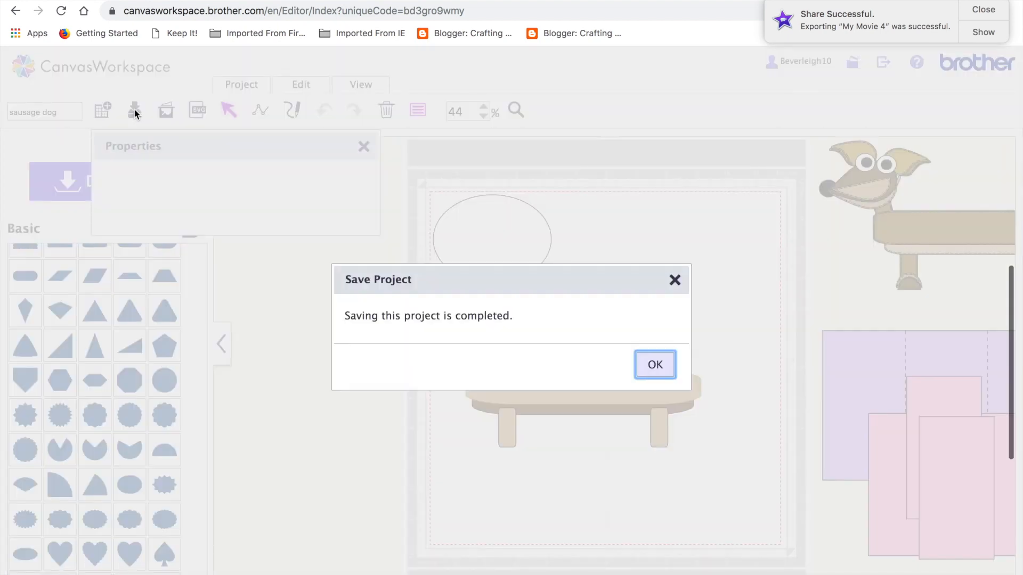
click(647, 370)
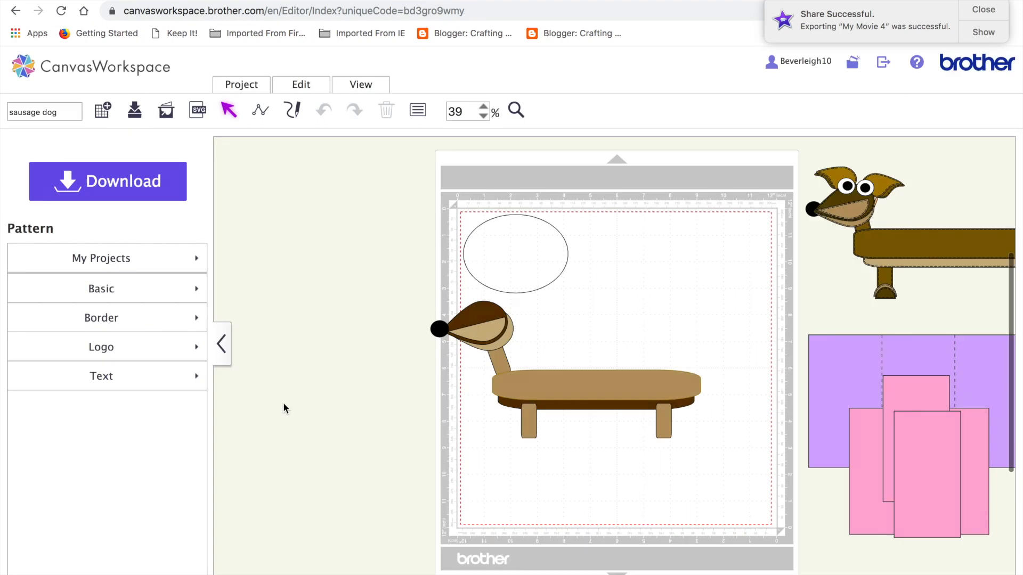
Resize the oval to 0.92 by 1.23 inches with its aspect ratio maintained.
click(495, 245)
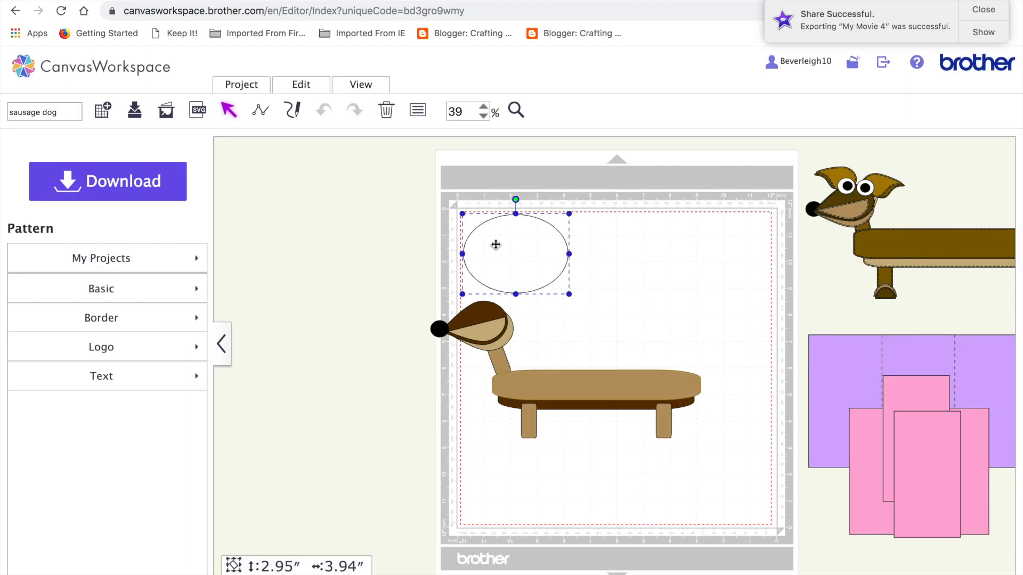
click(413, 113)
drag(402, 153, 267, 160)
click(193, 201)
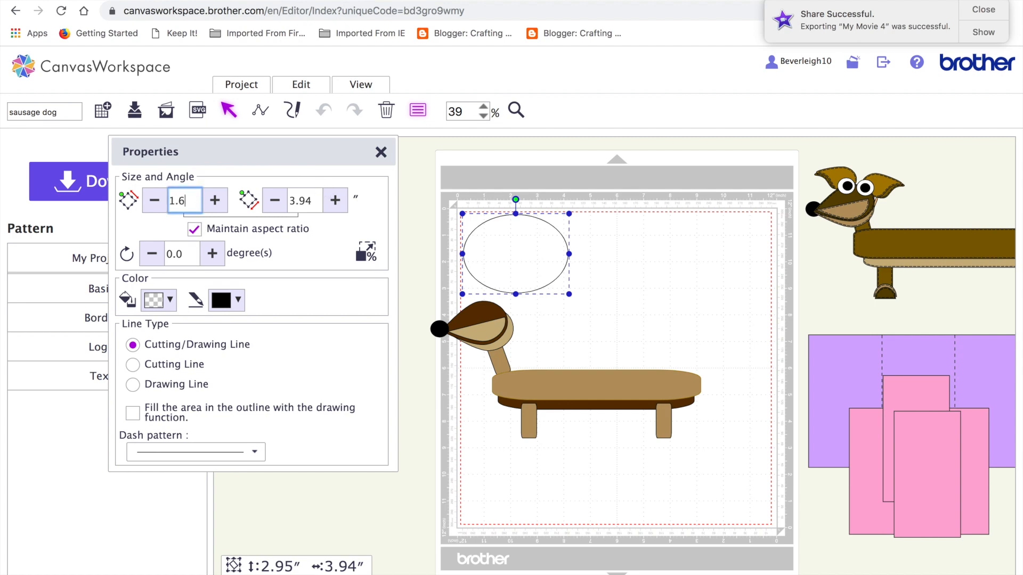
text(1.65)
click(301, 201)
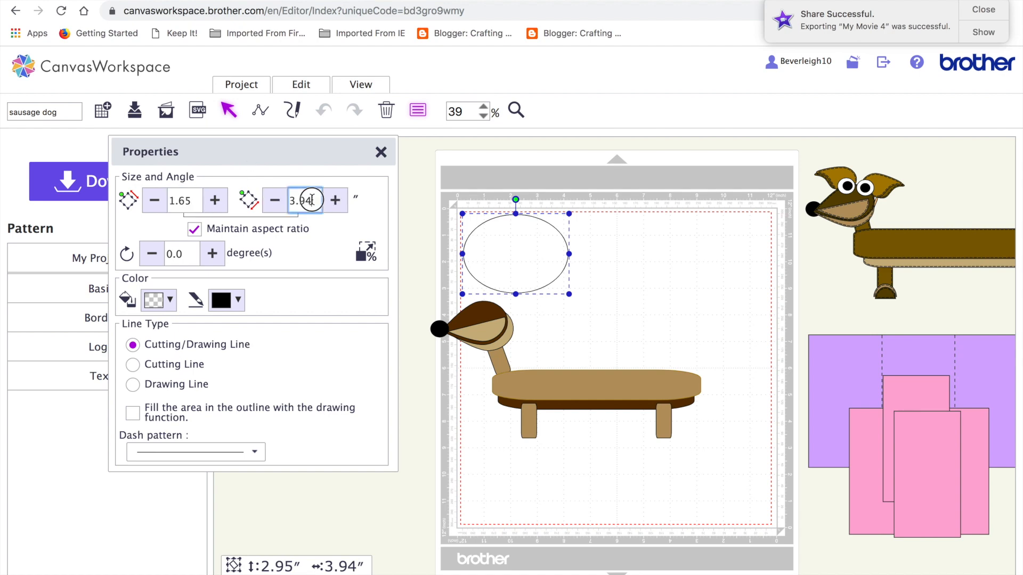
text(1.23)
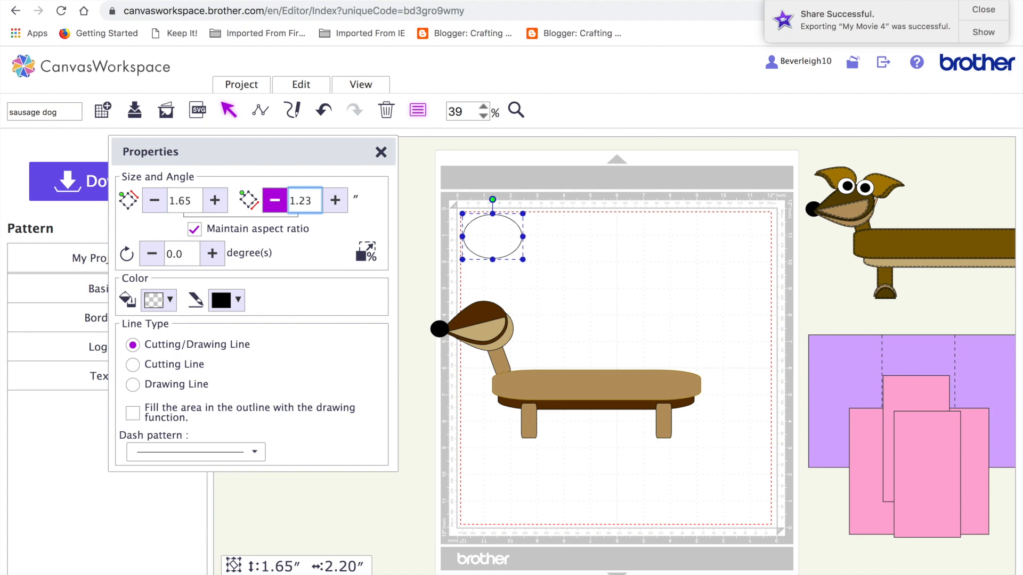
key(Return)
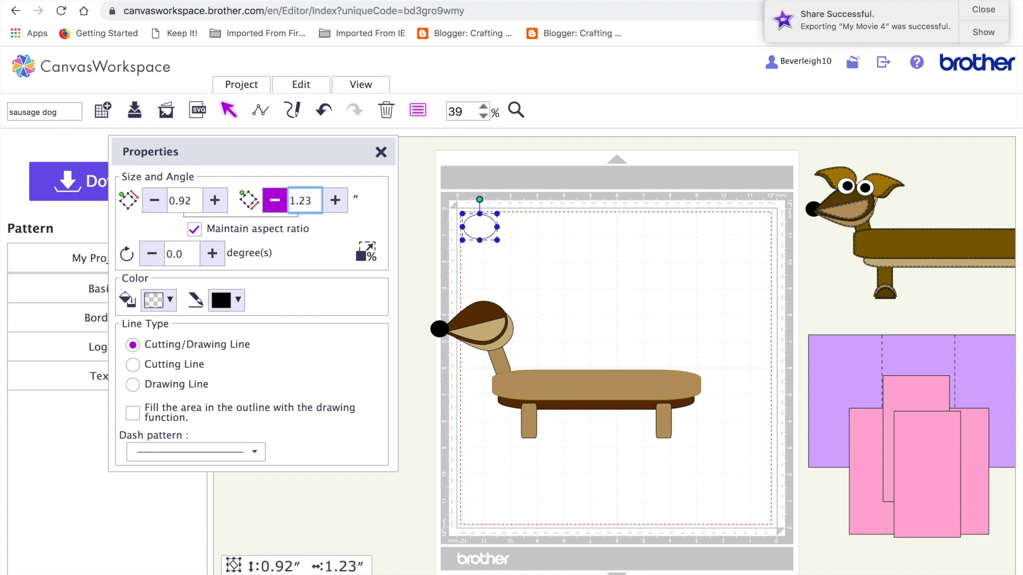
Move the small oval to the empty upper middle of the mat and deselect it.
drag(479, 232, 594, 243)
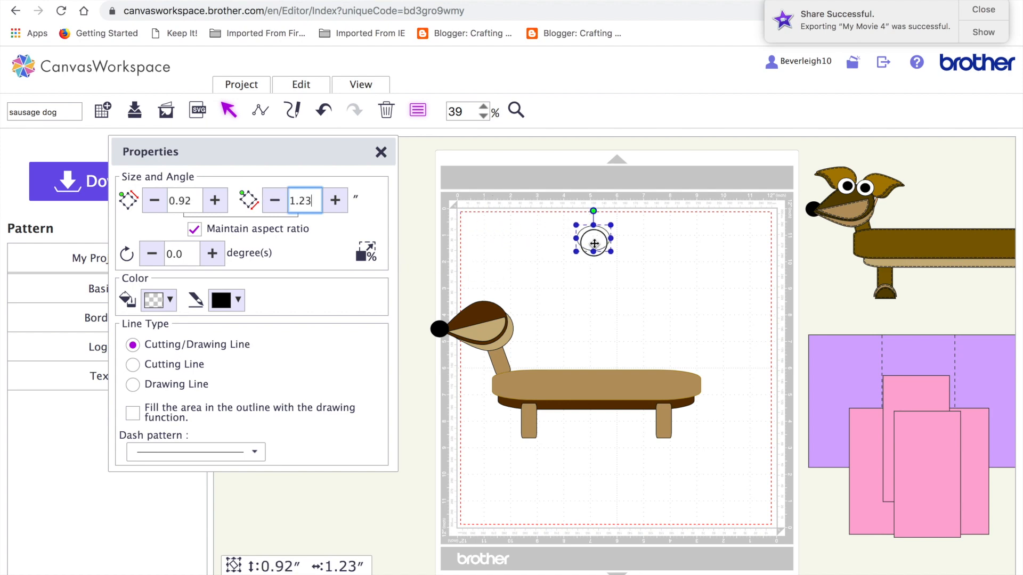
text(d)
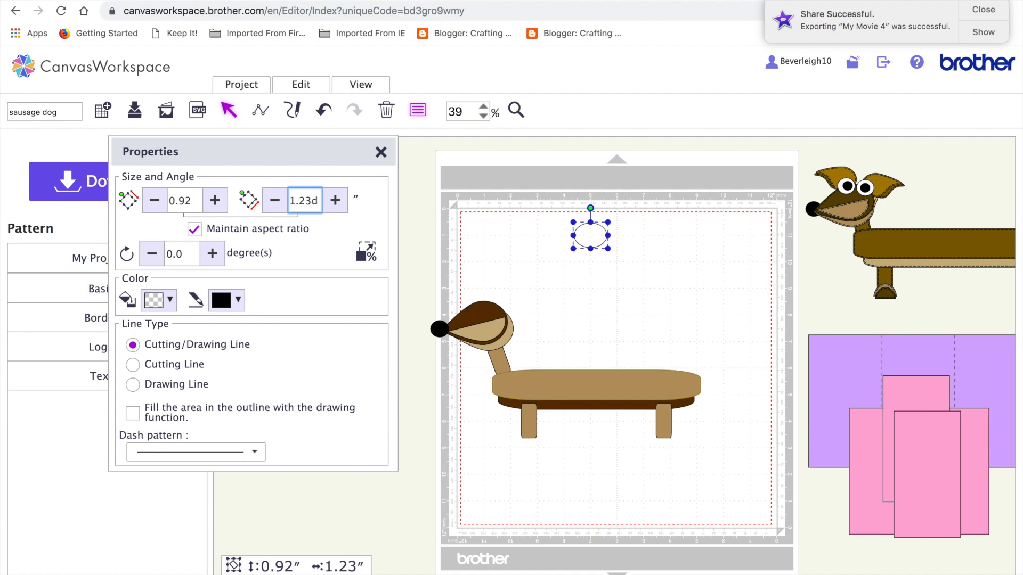
key(BackSpace)
click(593, 284)
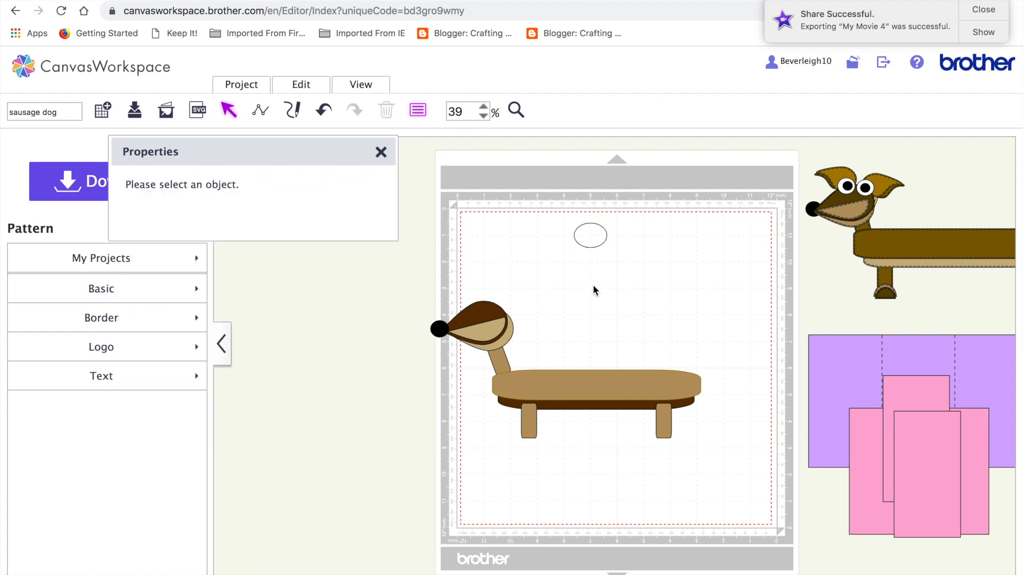
Duplicate the small oval and place the copy slightly higher so the two overlap.
click(594, 235)
key(d)
drag(611, 248, 596, 227)
Select both overlapping ovals and subtract the upper one from the lower one to form a crescent.
drag(666, 282, 553, 200)
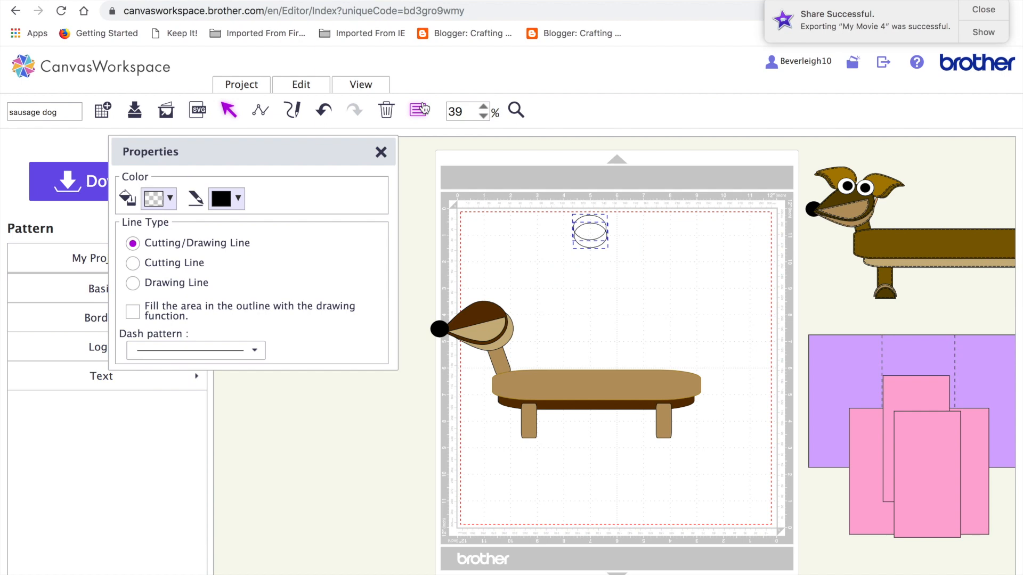
click(301, 86)
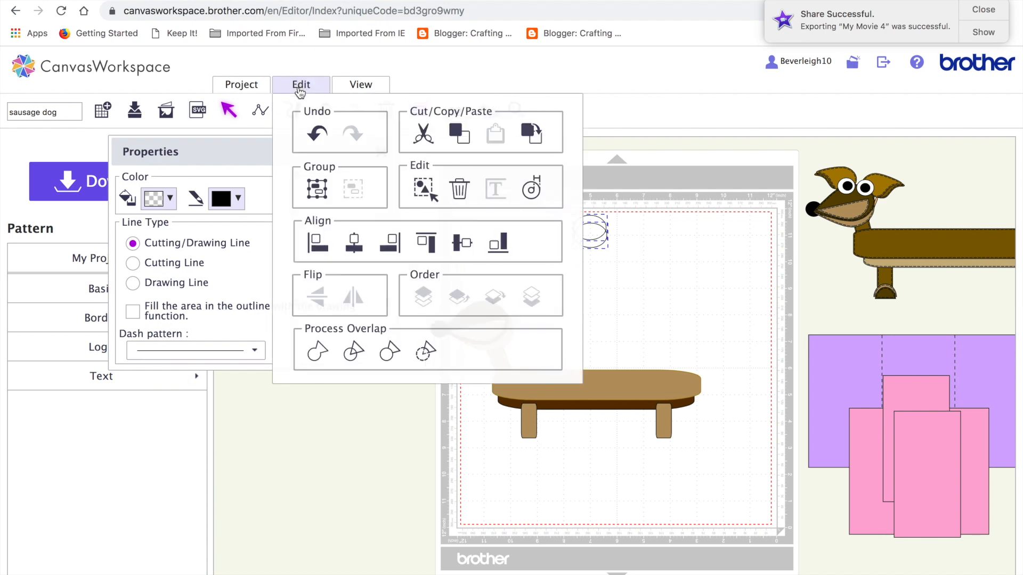
click(426, 355)
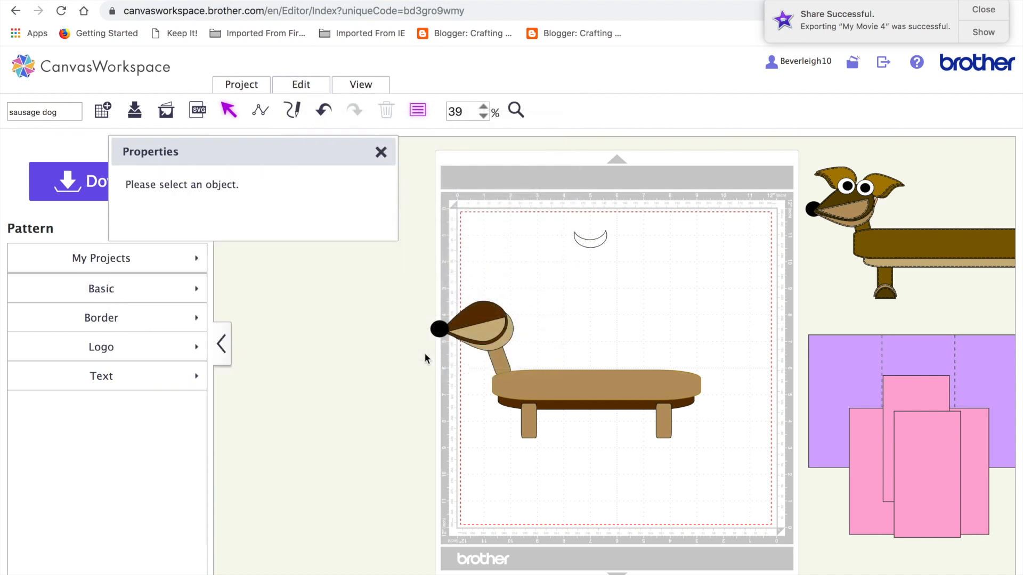
Place the crescent at the body's rear end as a tail, rotated to 298.2 degrees, and fill it dark brown.
drag(601, 249, 704, 362)
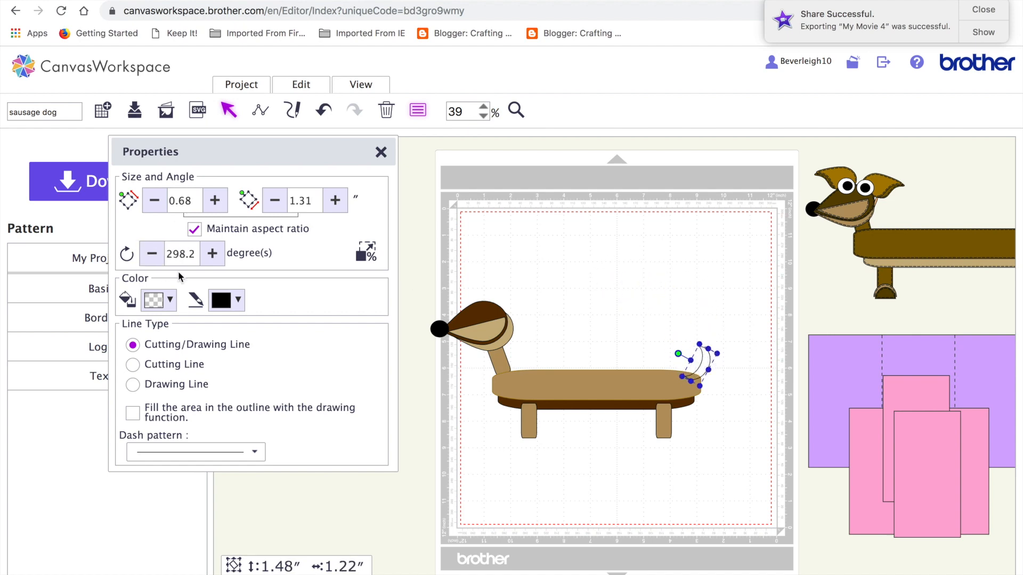
click(160, 300)
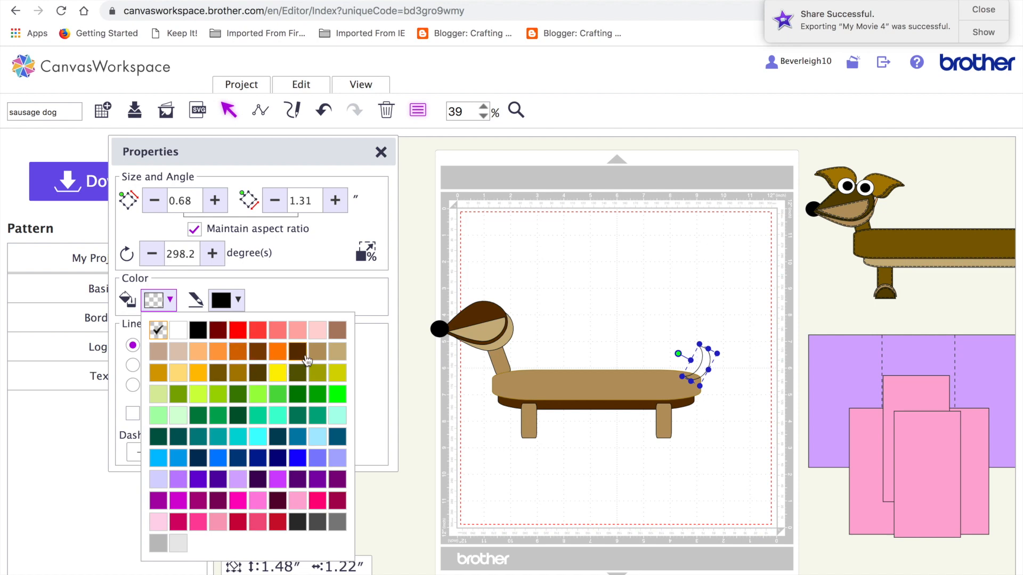
click(296, 354)
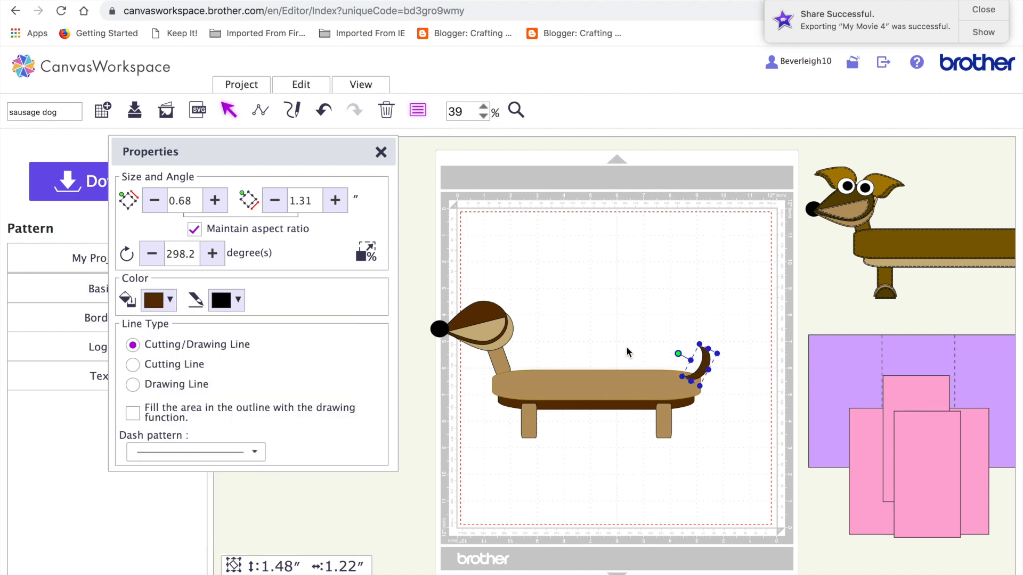
Duplicate the tail crescent, fill the copy light tan, and place it slightly offset over the brown one.
key(ctrl+v)
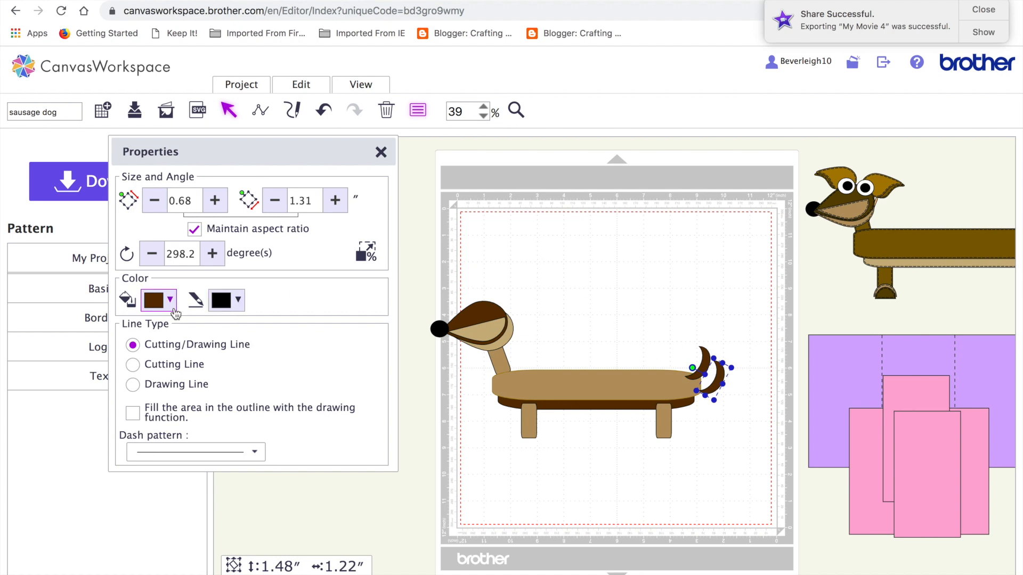
click(170, 304)
click(336, 356)
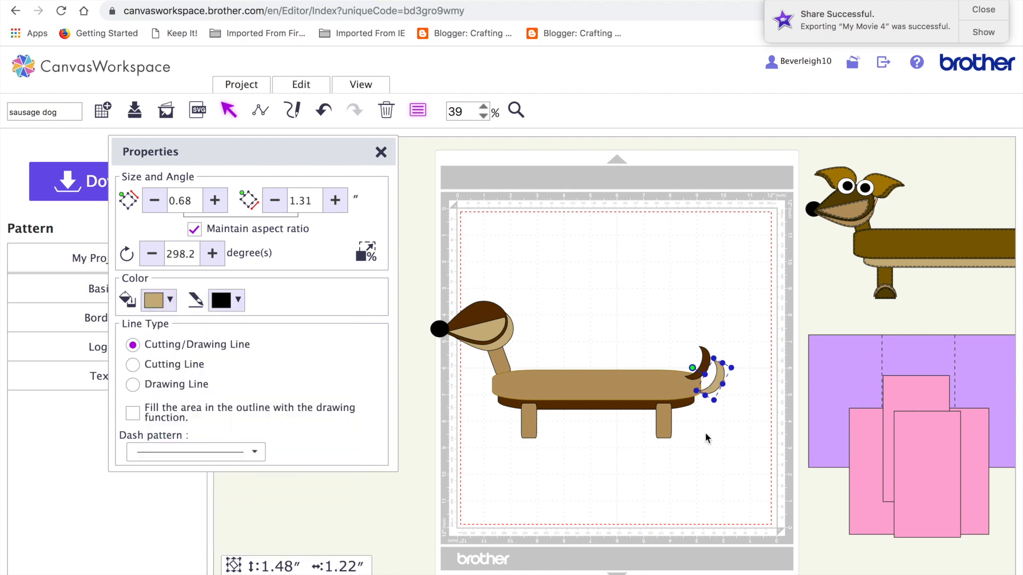
drag(717, 386, 706, 372)
click(728, 360)
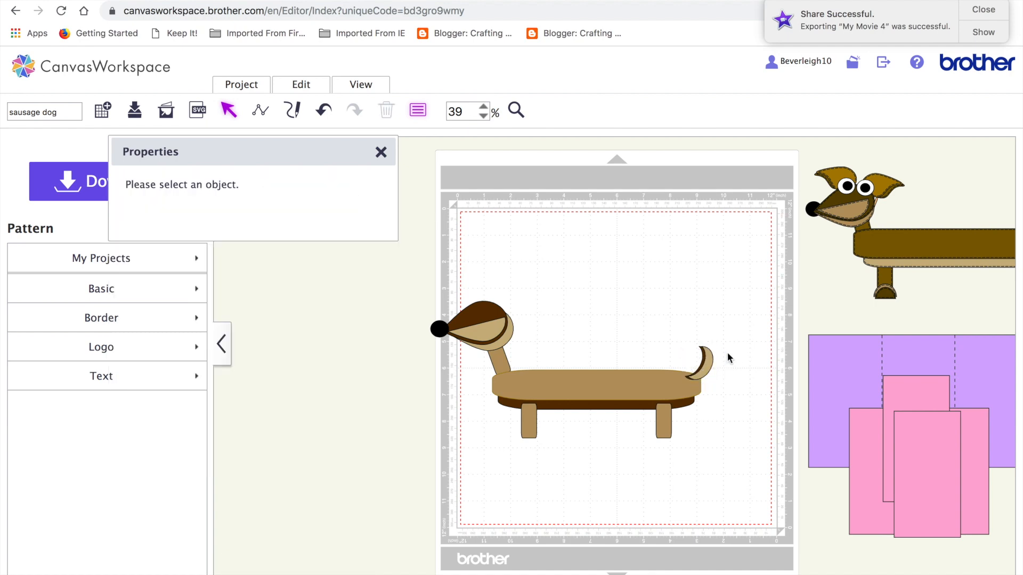
Select the two tail crescents and group them.
click(703, 358)
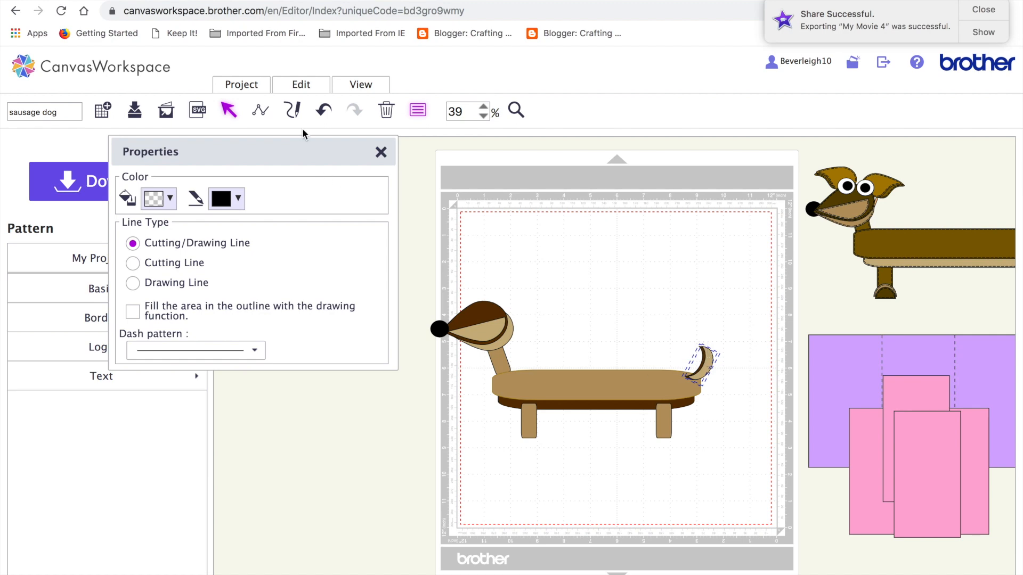
click(301, 85)
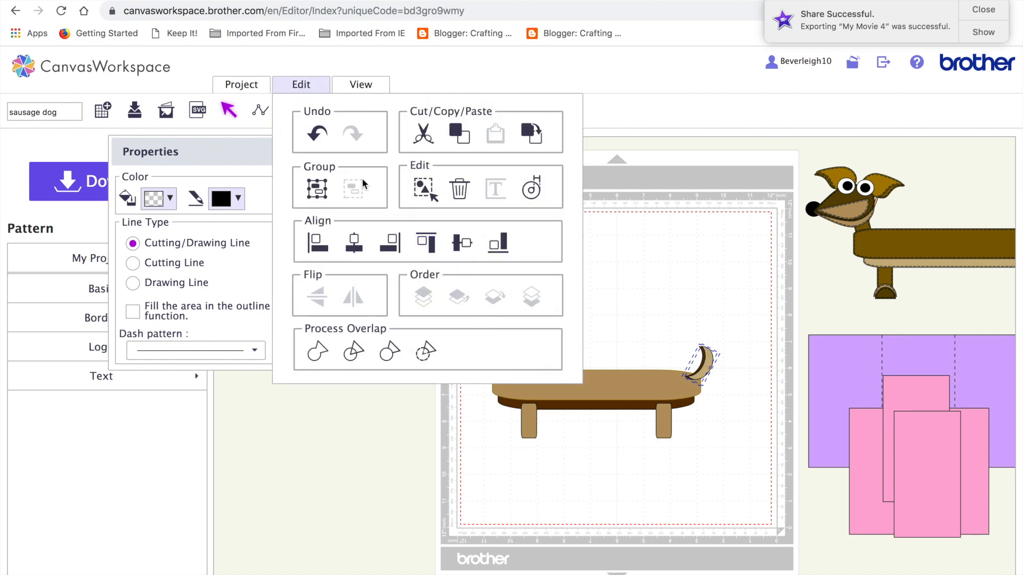
click(317, 188)
Try to send the grouped tail behind the dog's body.
click(301, 85)
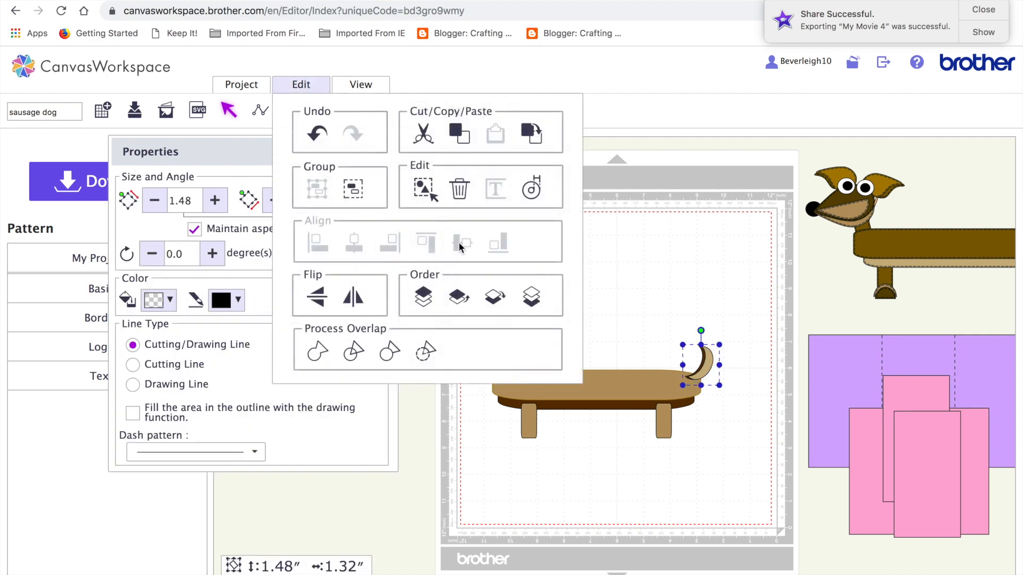
click(530, 297)
drag(527, 296, 723, 372)
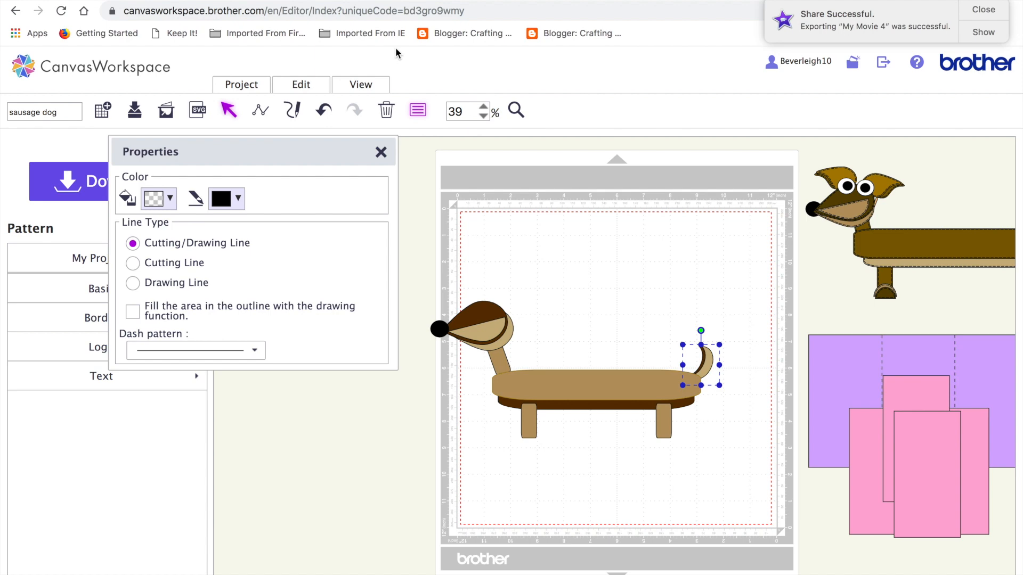
click(298, 85)
click(321, 193)
click(299, 85)
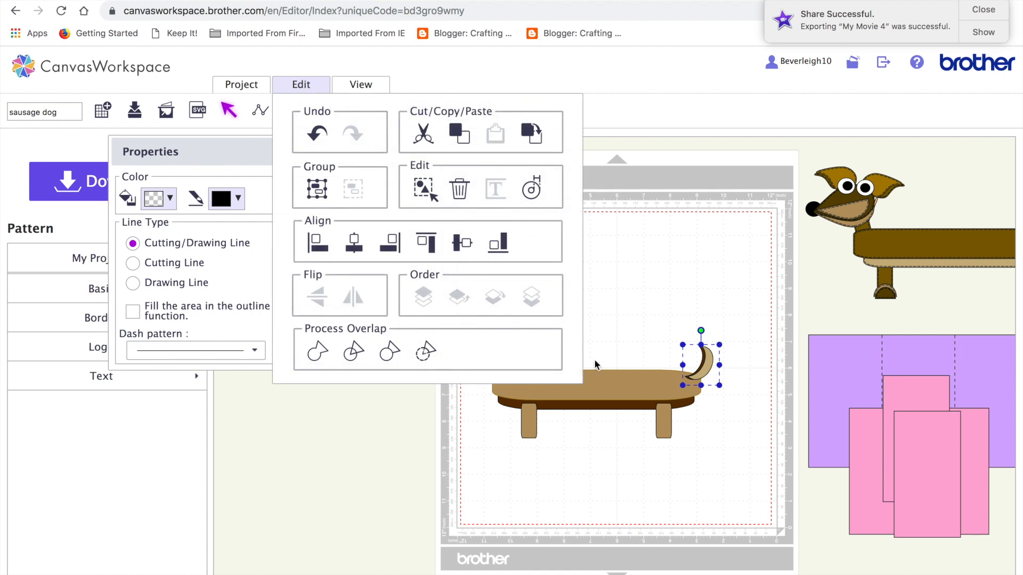
drag(663, 278, 713, 354)
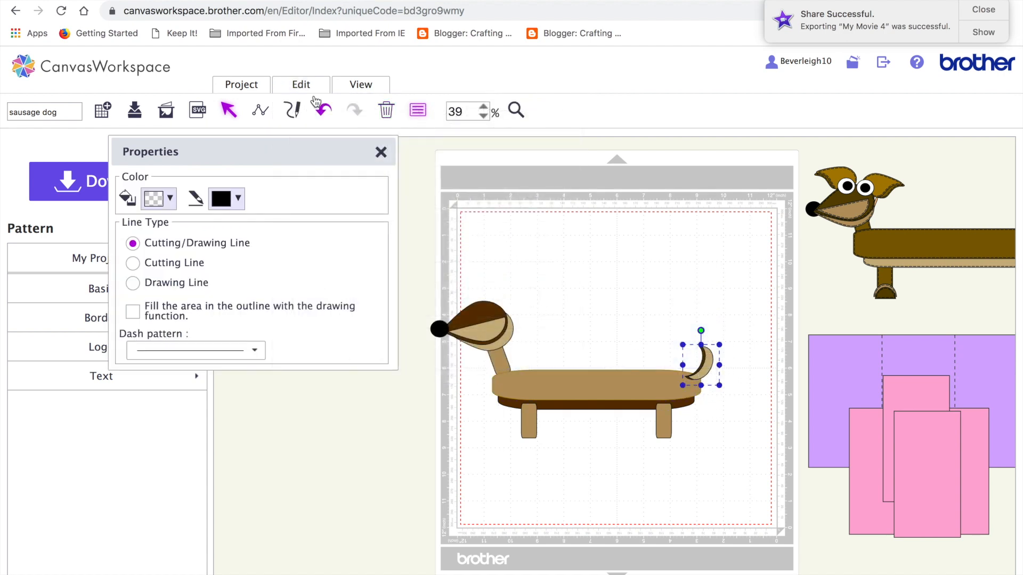
click(309, 86)
click(614, 317)
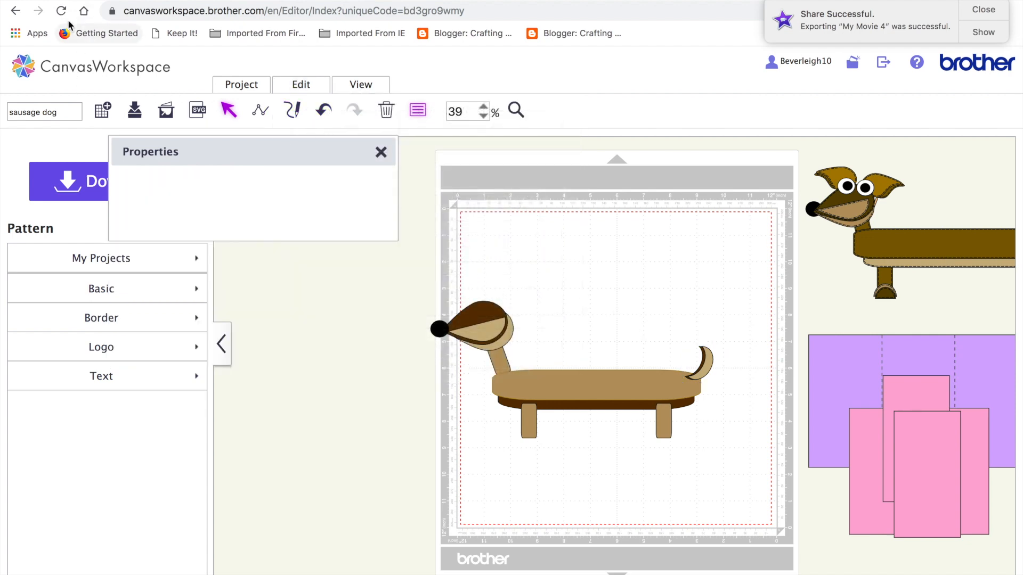
Save the project and send the grouped tail to the back, behind the dog's body.
click(138, 112)
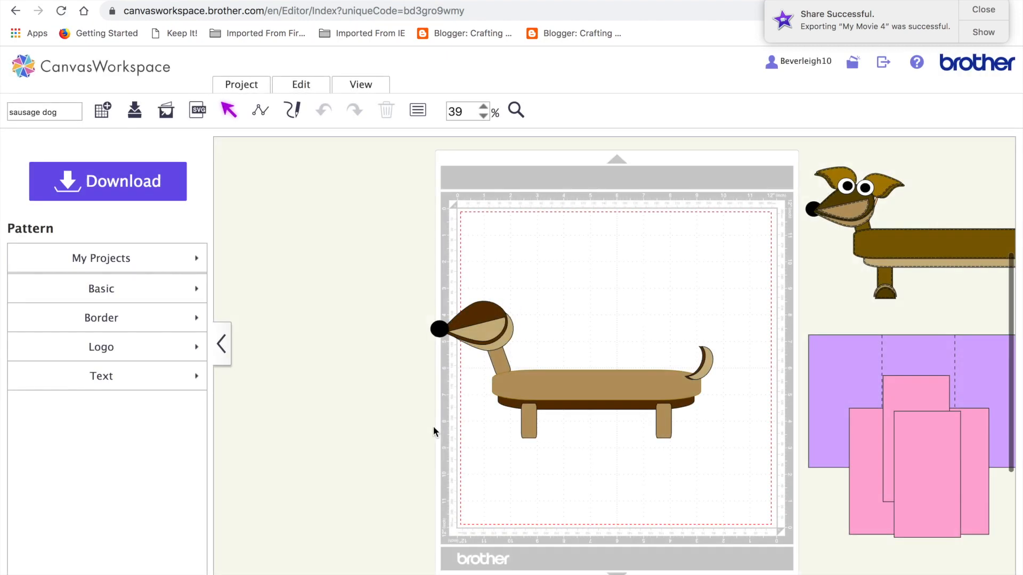
click(708, 366)
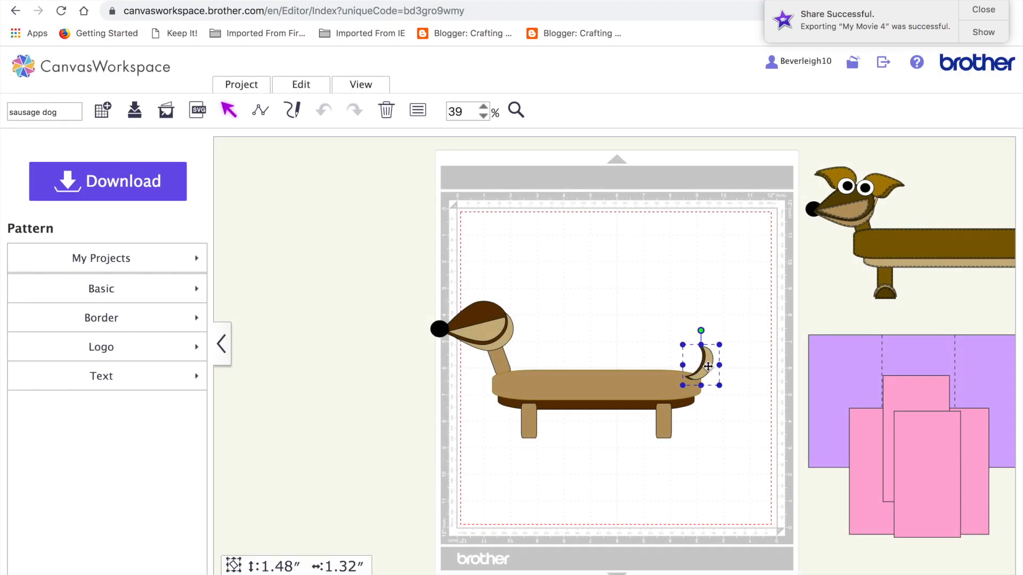
click(301, 85)
click(532, 297)
Ungroup the tail pieces and deselect them.
click(301, 85)
click(353, 189)
click(301, 85)
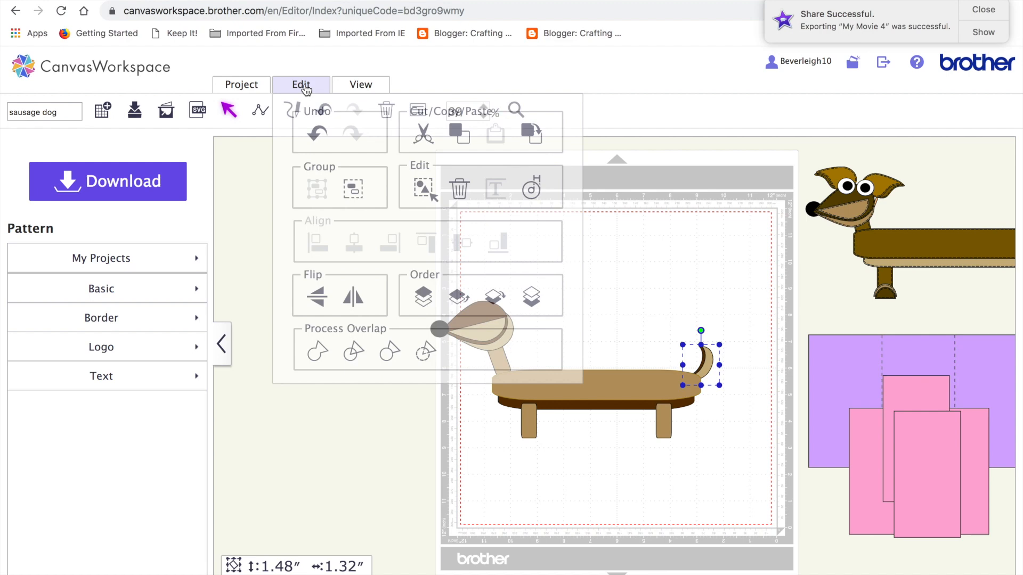
click(351, 187)
click(560, 263)
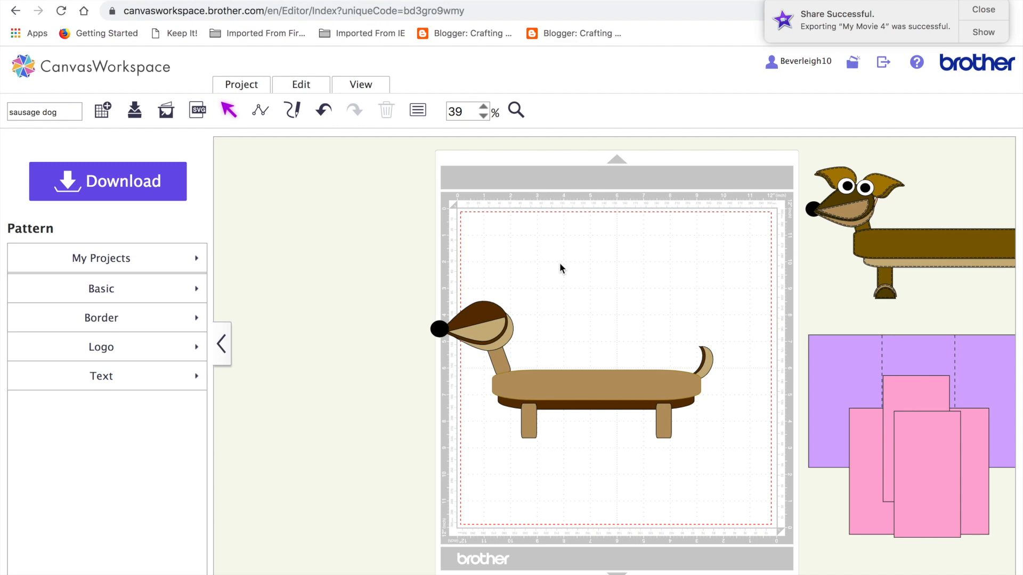
Copy the black nose and place the copy in the empty area above the dog's head.
click(439, 330)
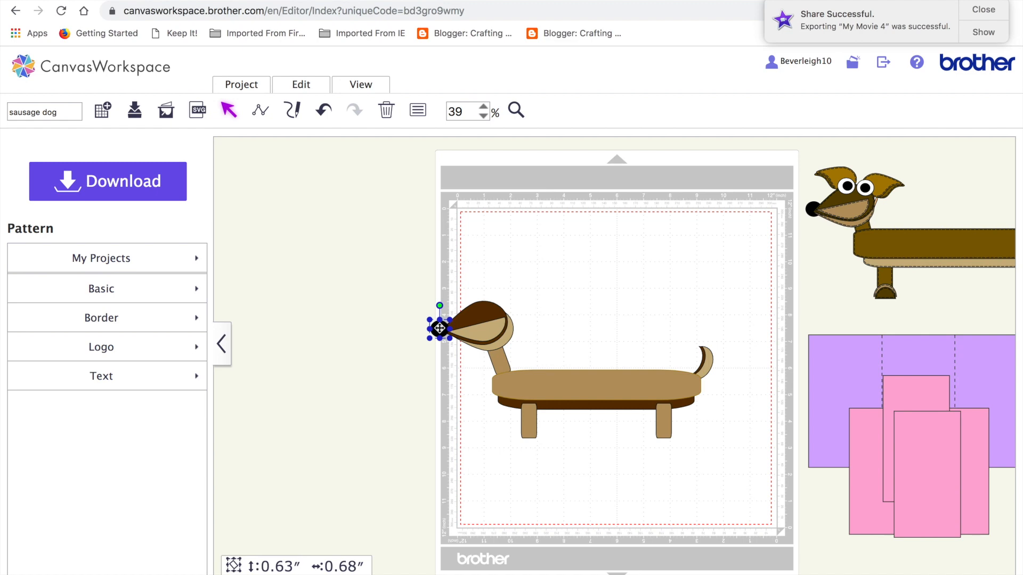
key(super+c)
key(super+v)
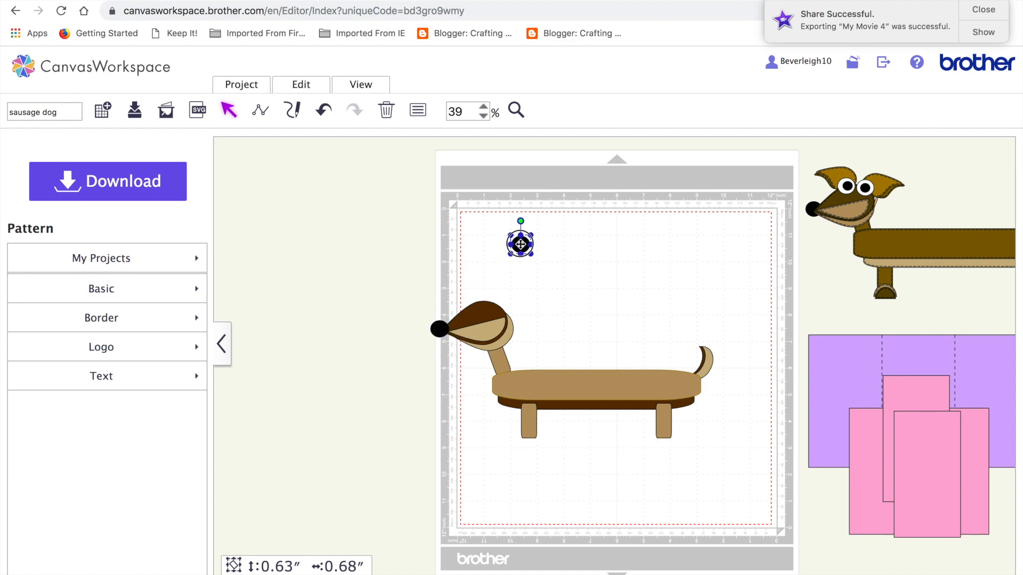
Resize the nose copy to 0.56 by 0.61 inches with its aspect ratio maintained.
click(419, 112)
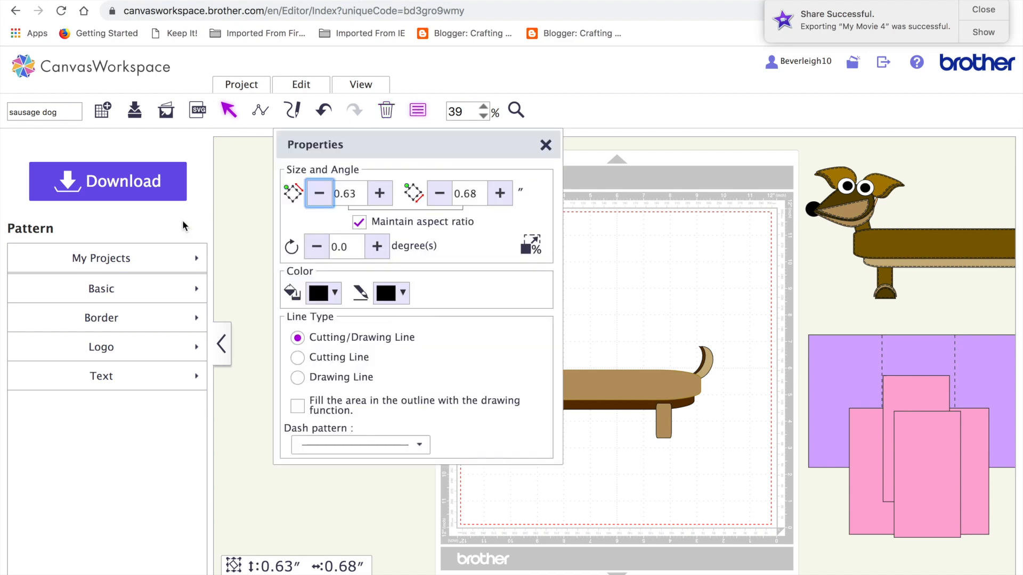
drag(425, 143, 307, 151)
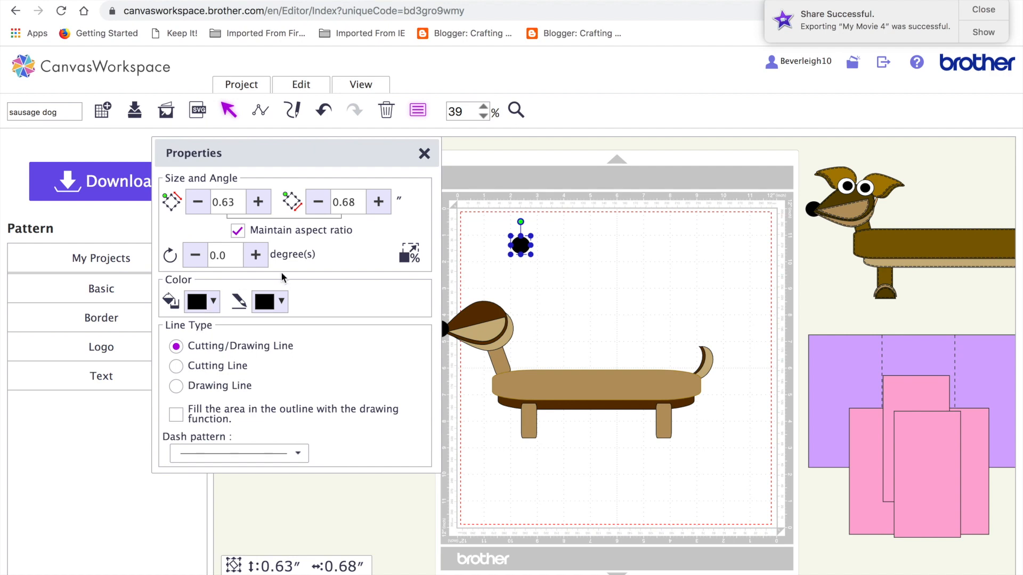
click(224, 204)
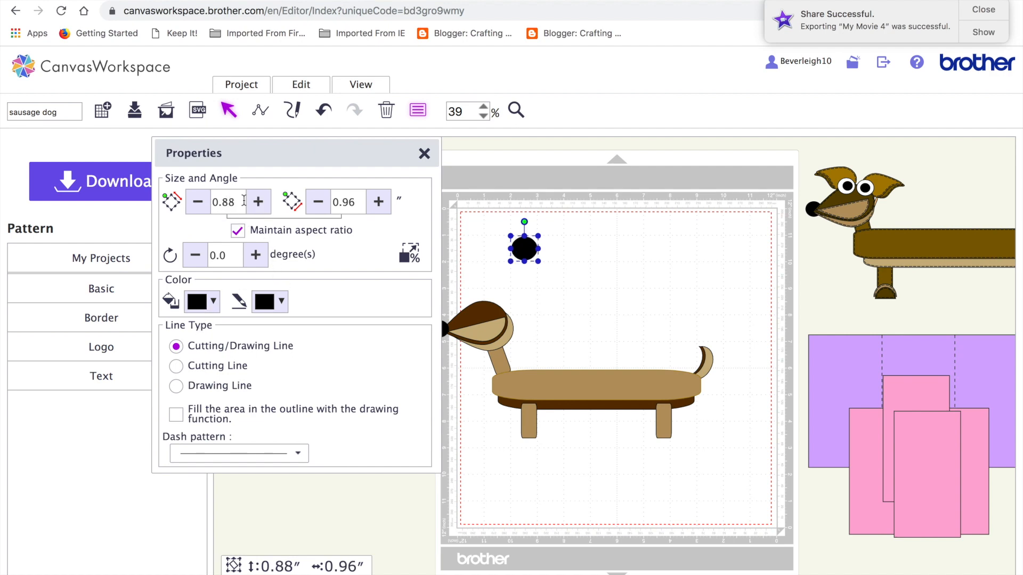
drag(244, 201, 198, 205)
text(.56)
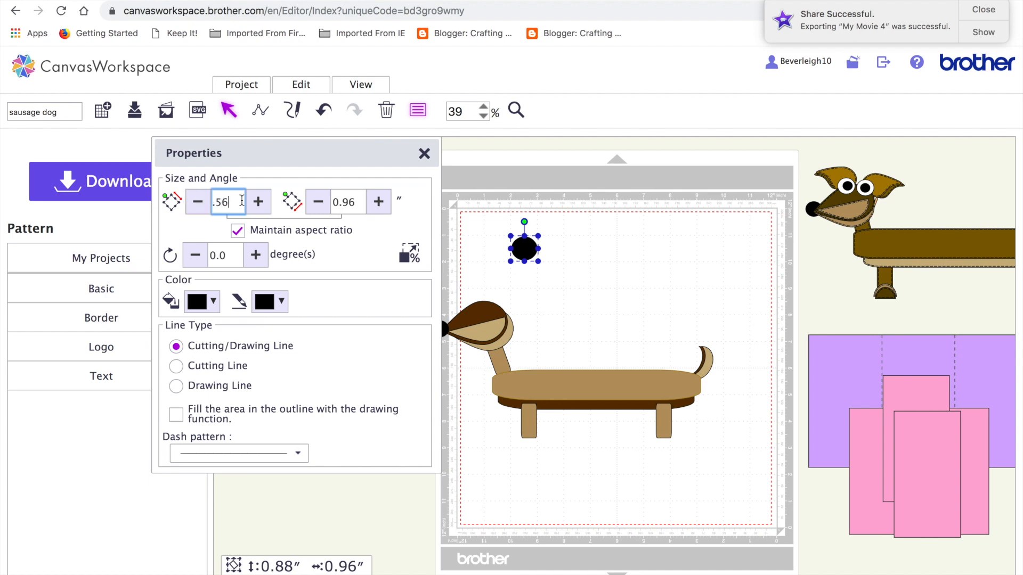
click(352, 203)
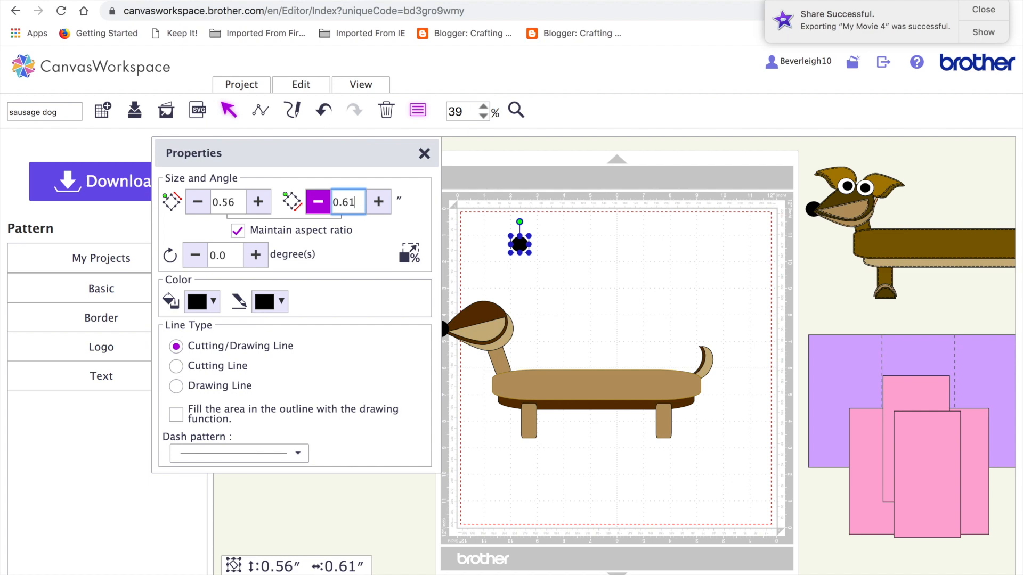
click(570, 286)
Fill the resized nose copy with white.
click(522, 246)
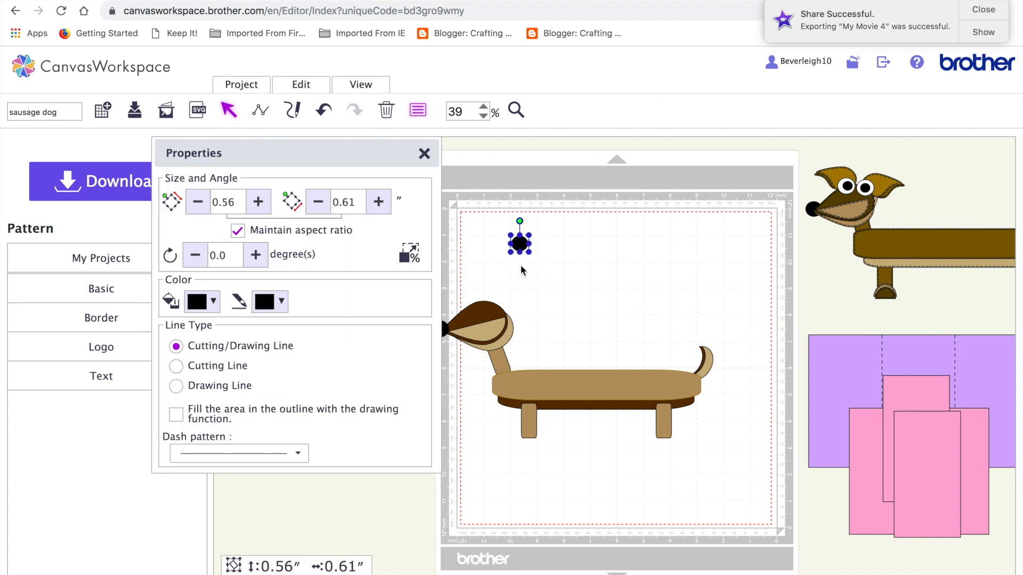
click(209, 304)
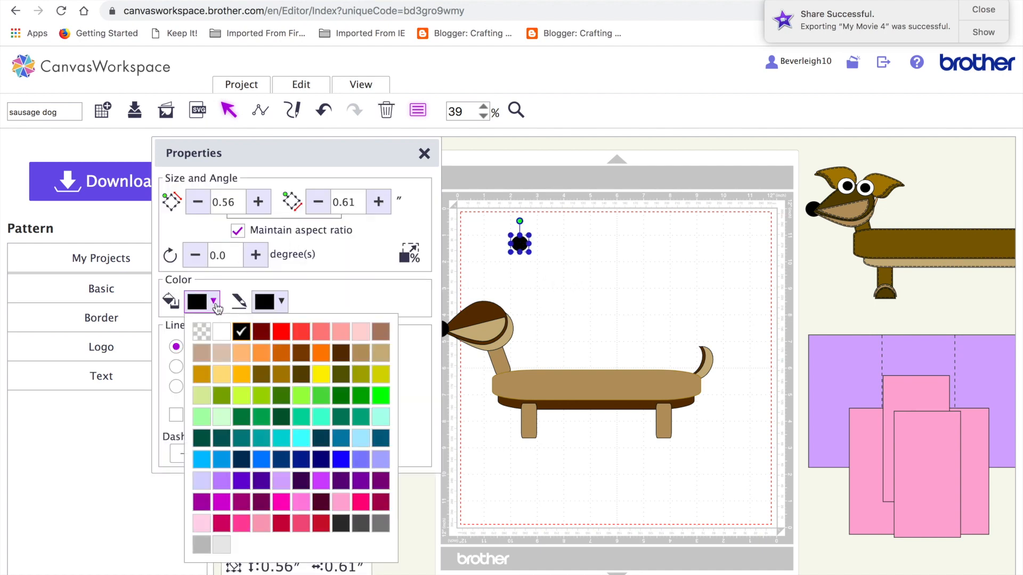
click(229, 329)
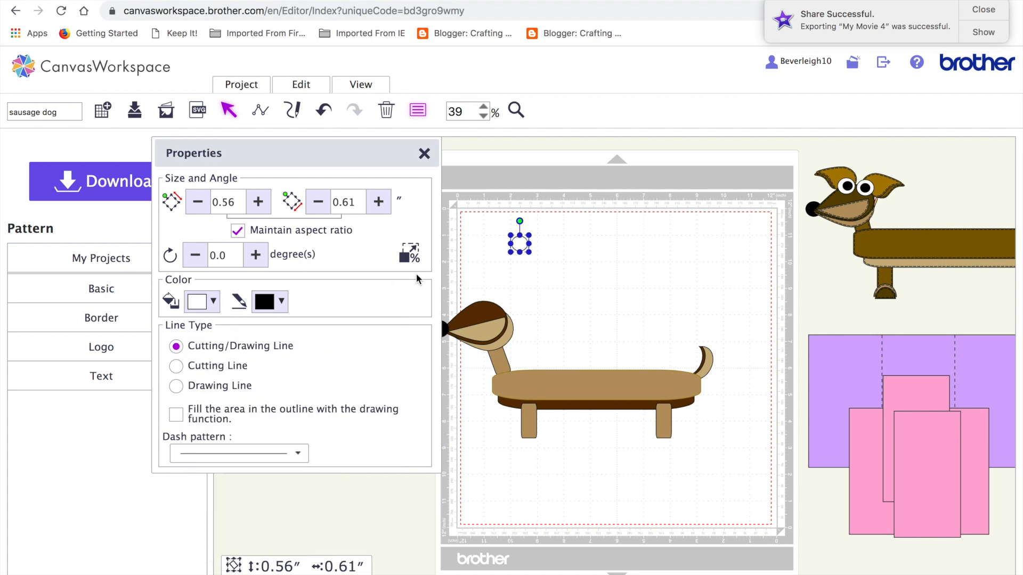
Duplicate the white oval and place the two ovals side by side on top of the head as eyes.
key(ctrl+c)
key(ctrl+v)
drag(531, 256, 501, 305)
drag(520, 243, 473, 301)
click(502, 309)
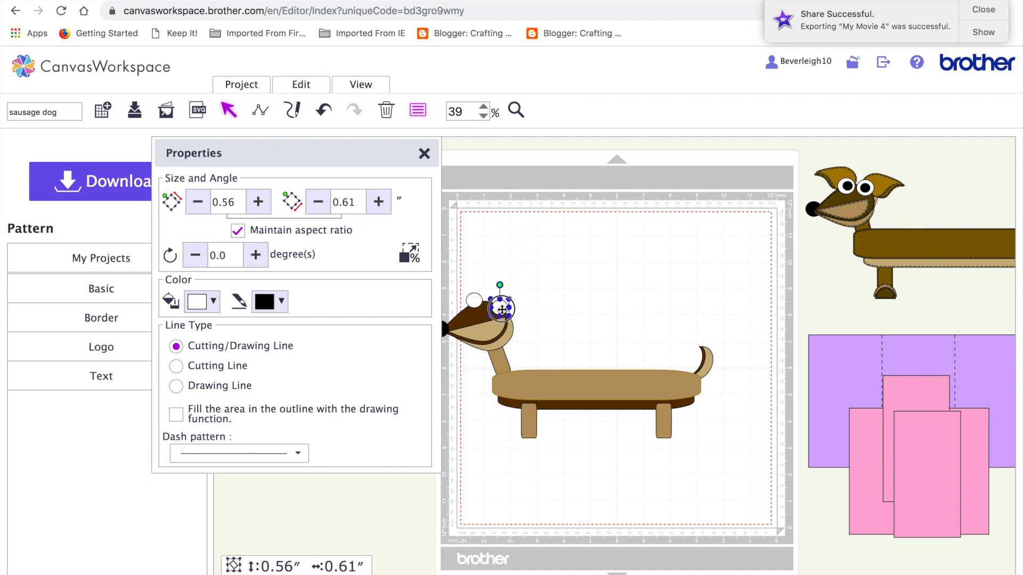
Paste another white eye oval and move it to the empty area above the head, undoing a misplaced move.
key(super+v)
drag(515, 317, 557, 276)
click(323, 111)
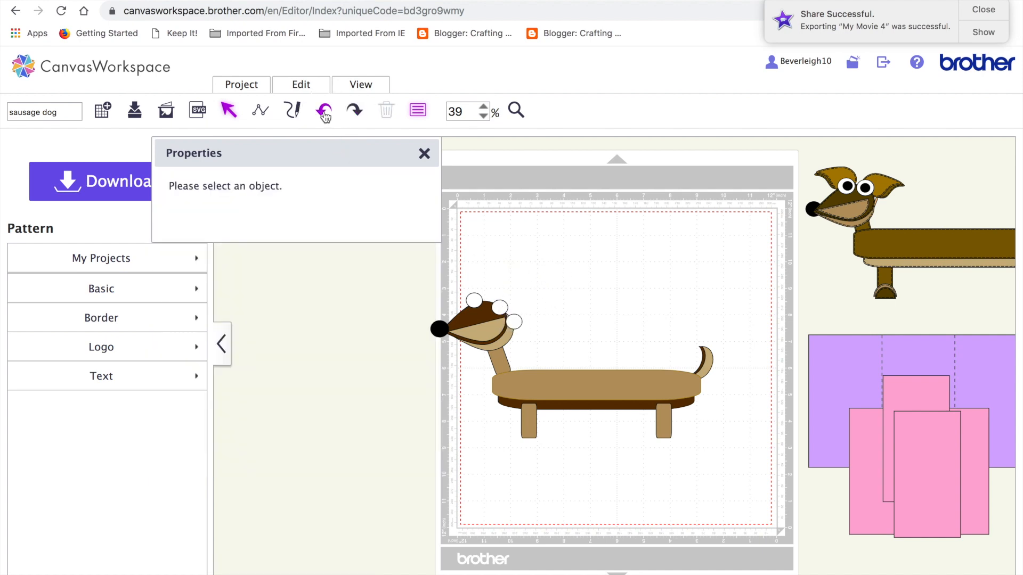
drag(512, 320, 538, 243)
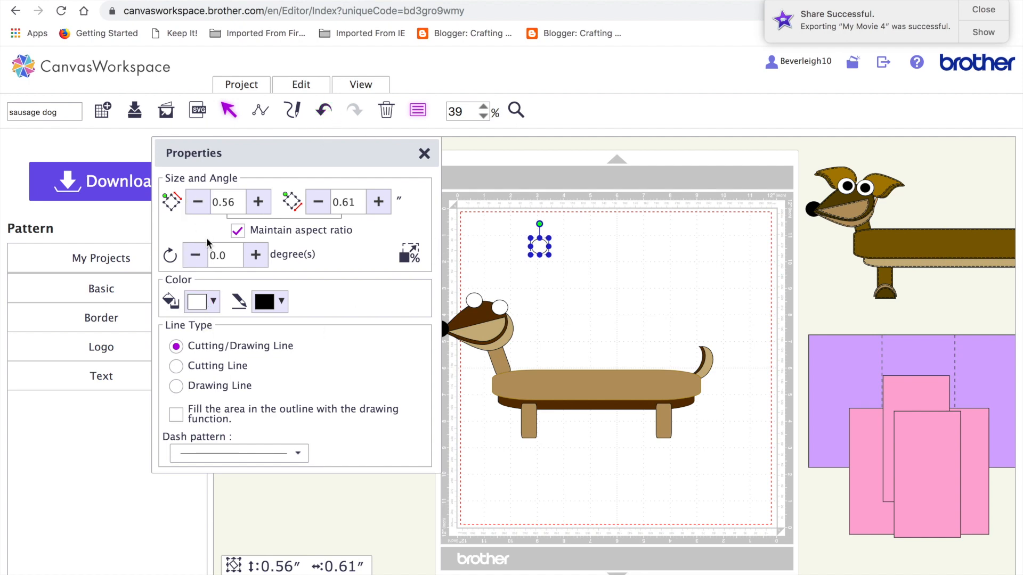
Resize the spare white oval above the head to 0.34 by 0.30 inches, turning off its aspect ratio lock.
double_click(244, 209)
text(0.5)
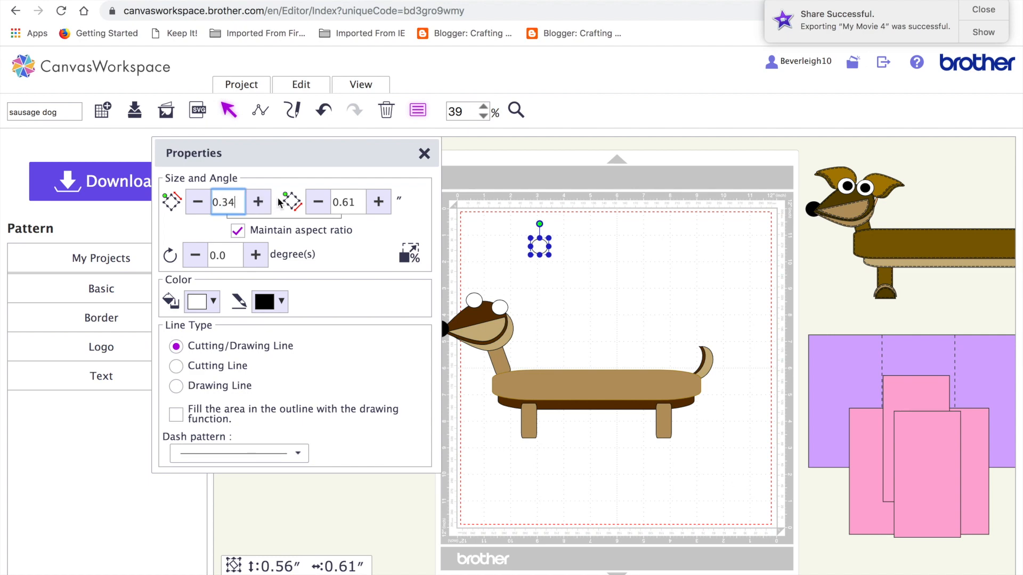
click(356, 204)
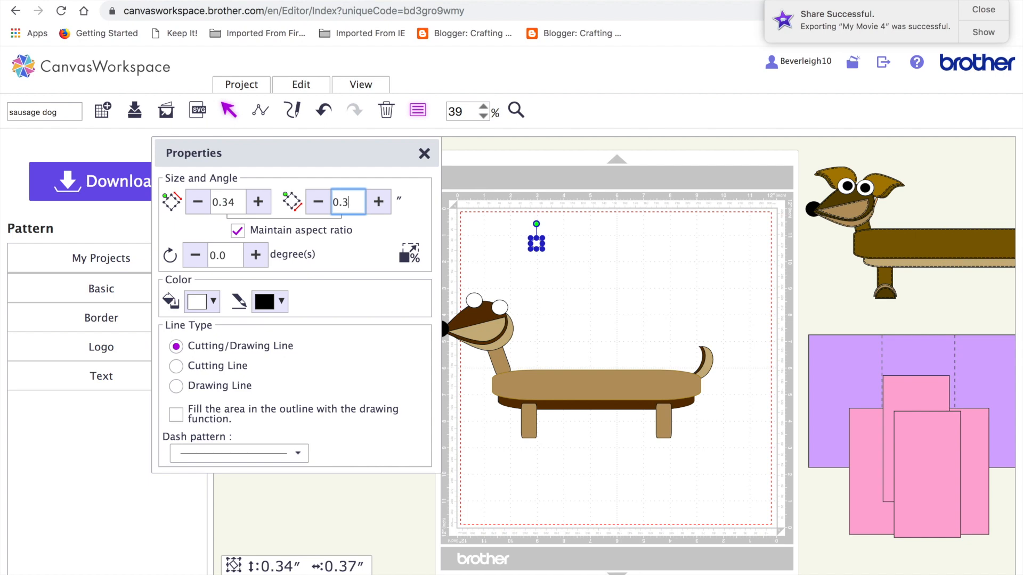
click(238, 230)
click(347, 201)
key(BackSpace)
click(538, 256)
click(536, 244)
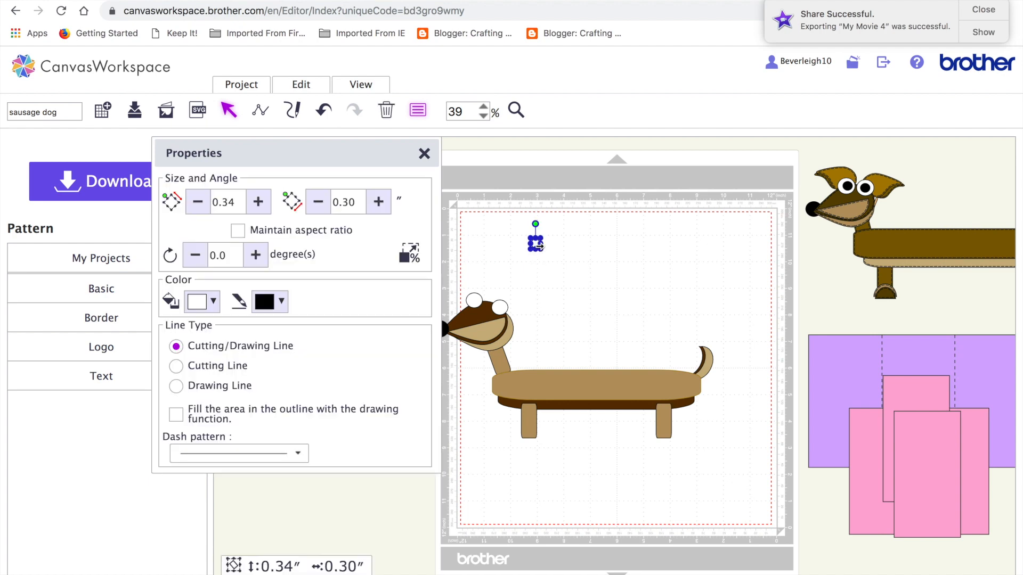
Fill the small oval above the head with black as a pupil.
click(213, 301)
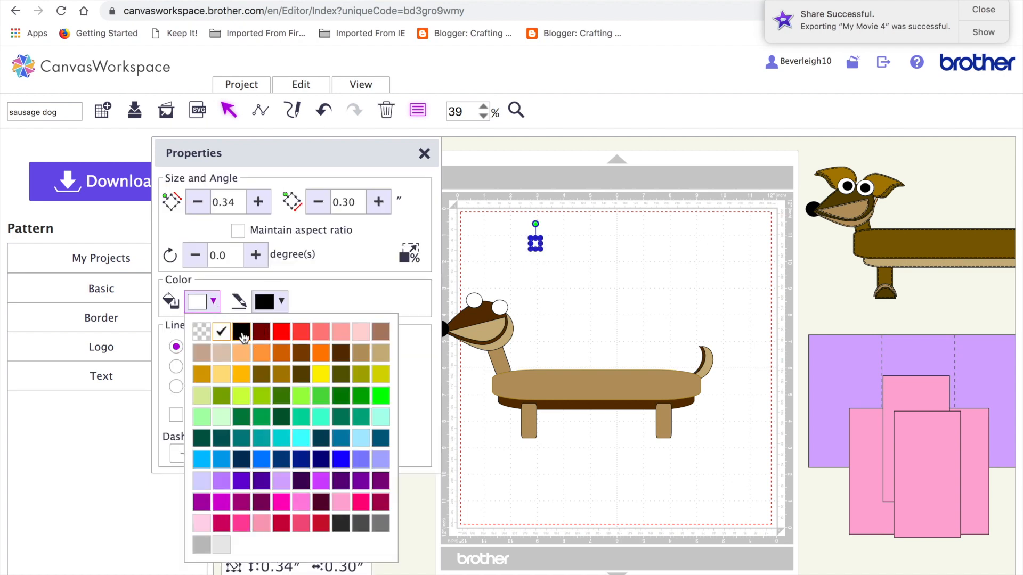
click(243, 335)
click(594, 254)
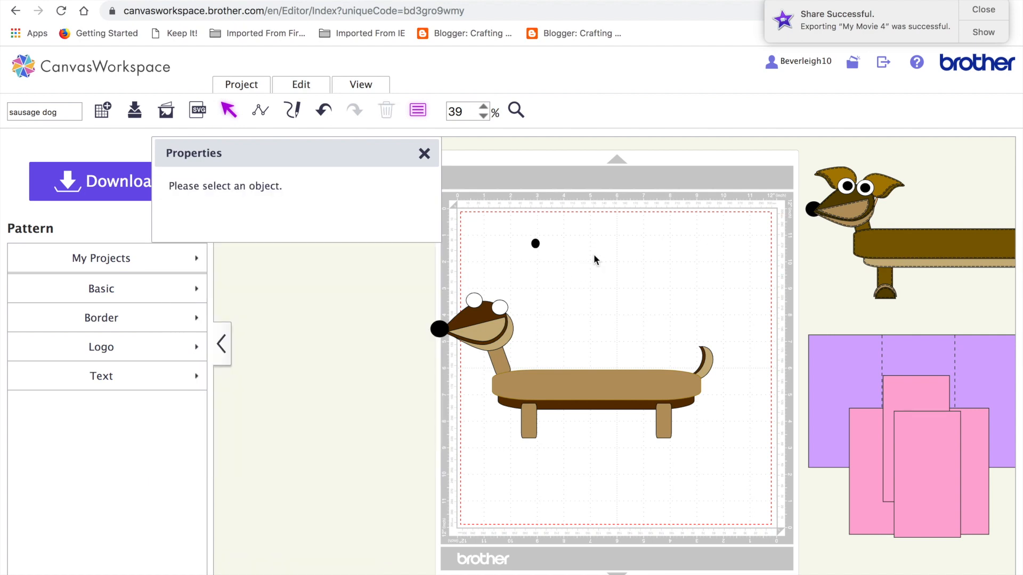
Duplicate the black pupil and place one pupil in the lower part of each white eye.
click(533, 243)
key(super+v)
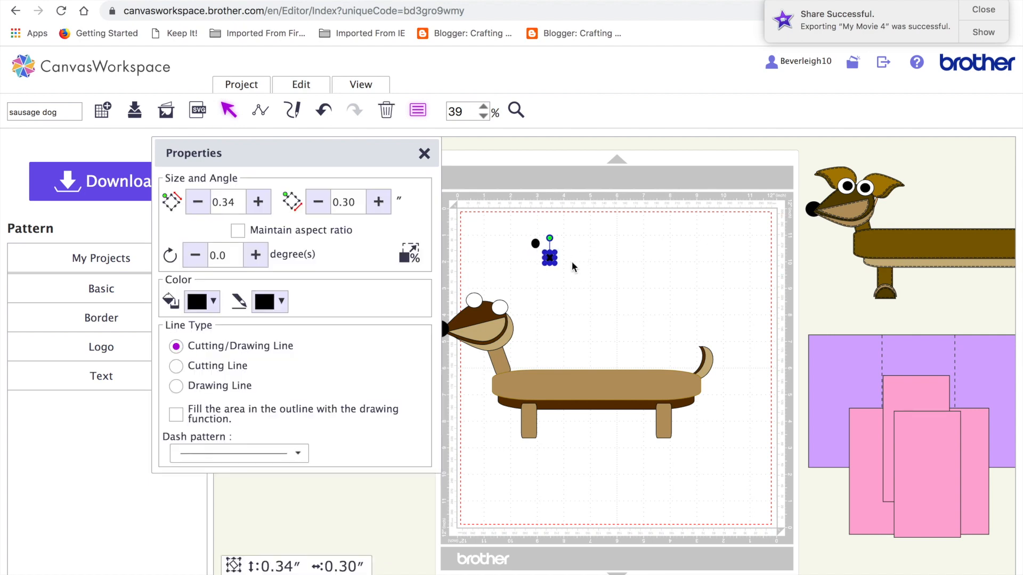
click(600, 287)
drag(537, 243, 475, 302)
click(547, 261)
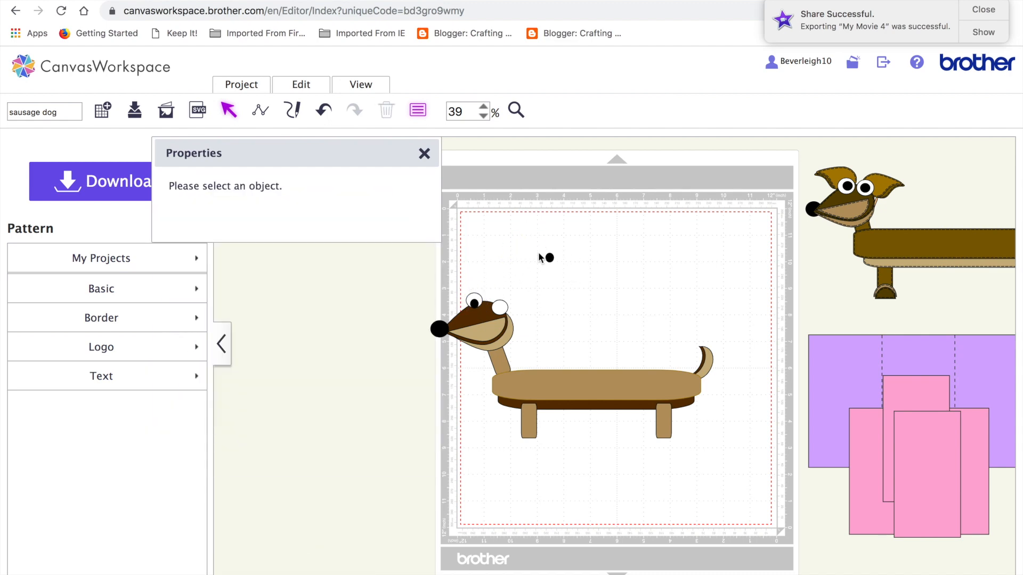
key(super+v)
drag(550, 258, 497, 313)
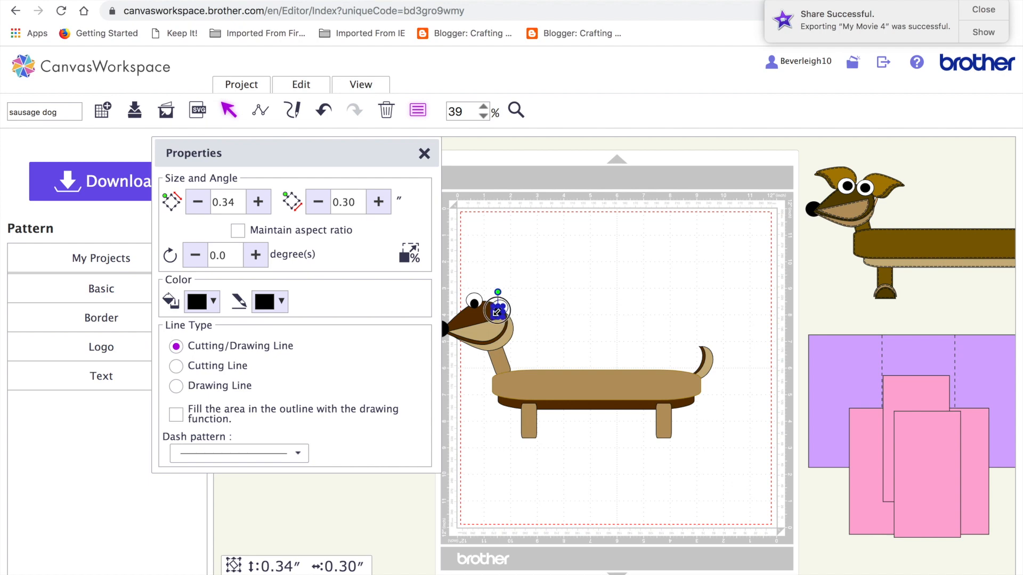
click(610, 304)
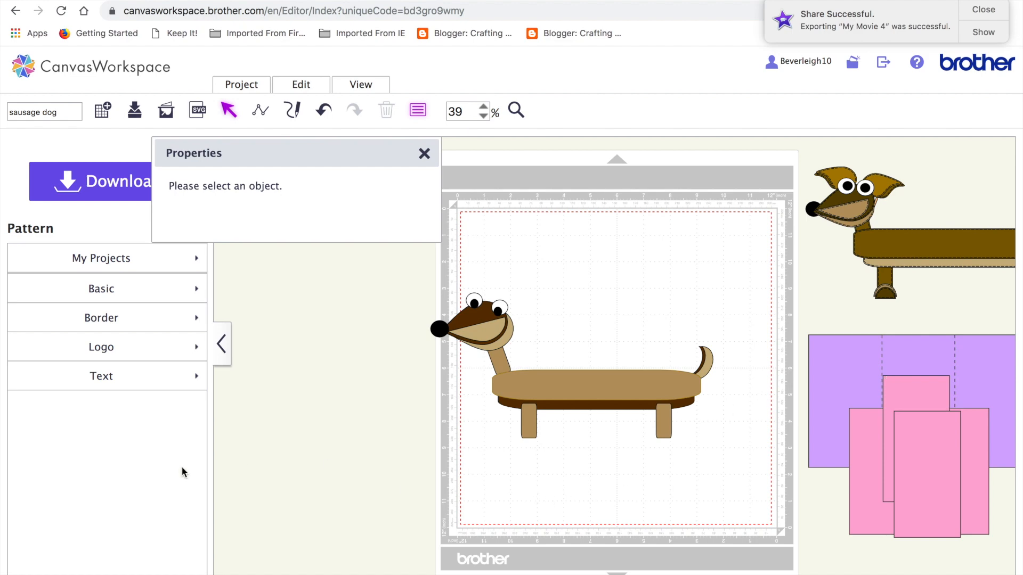
Duplicate the black nose, enlarge the copy to about 0.80 by 0.87 inches against the front leg, and move it below the body.
click(441, 330)
key(super+v)
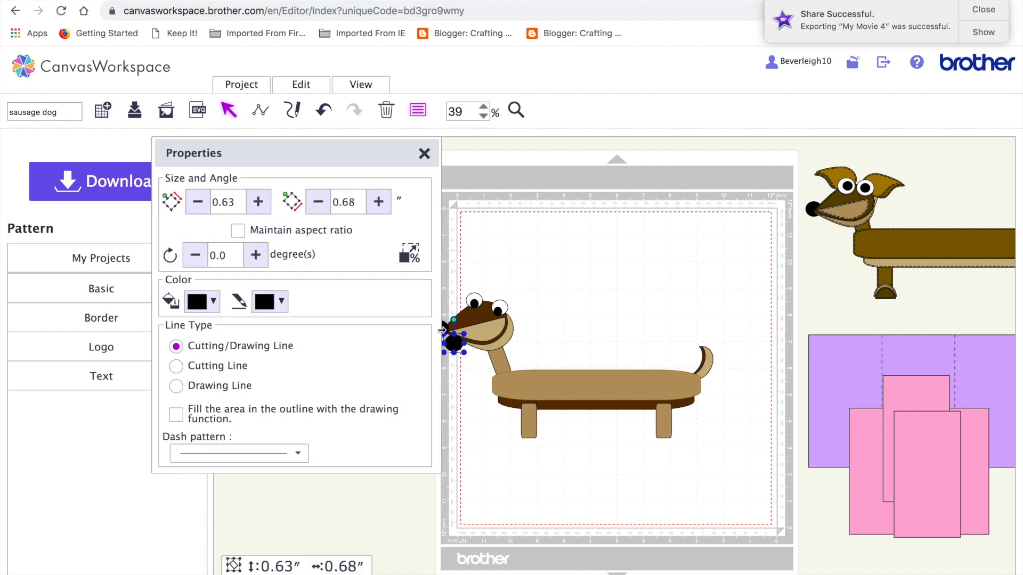
drag(453, 342, 530, 445)
click(544, 452)
click(532, 442)
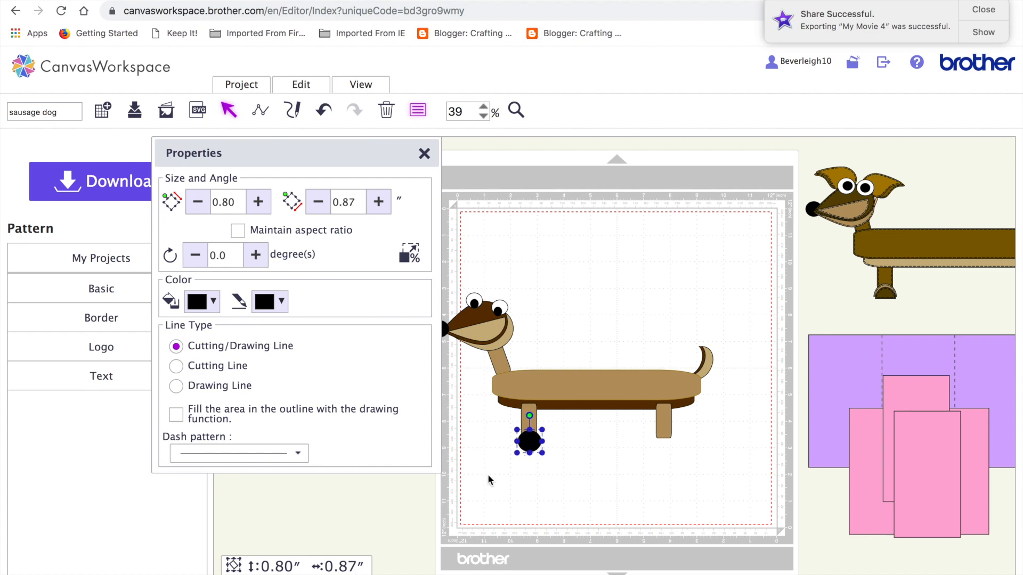
drag(531, 445, 580, 470)
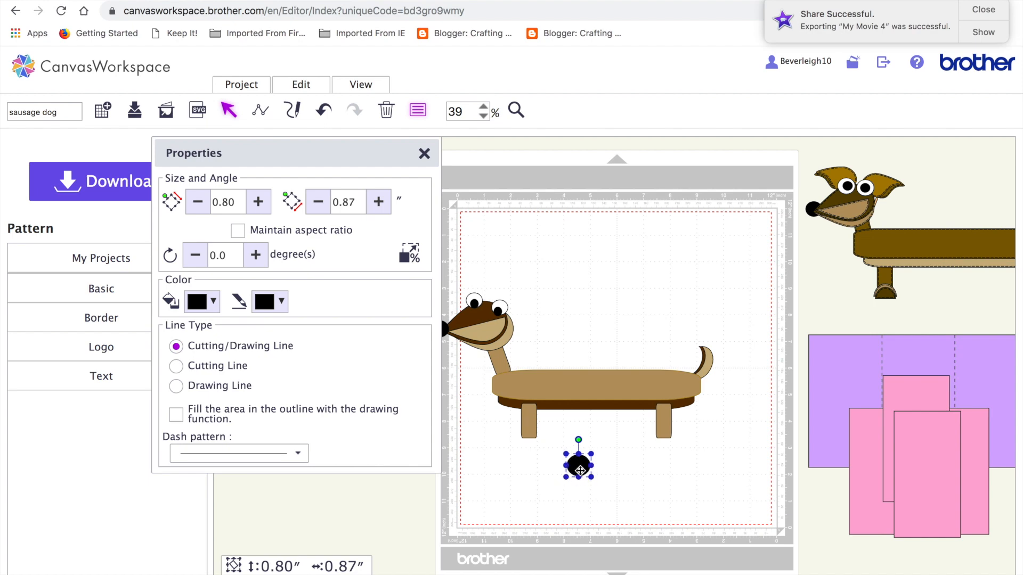
click(387, 507)
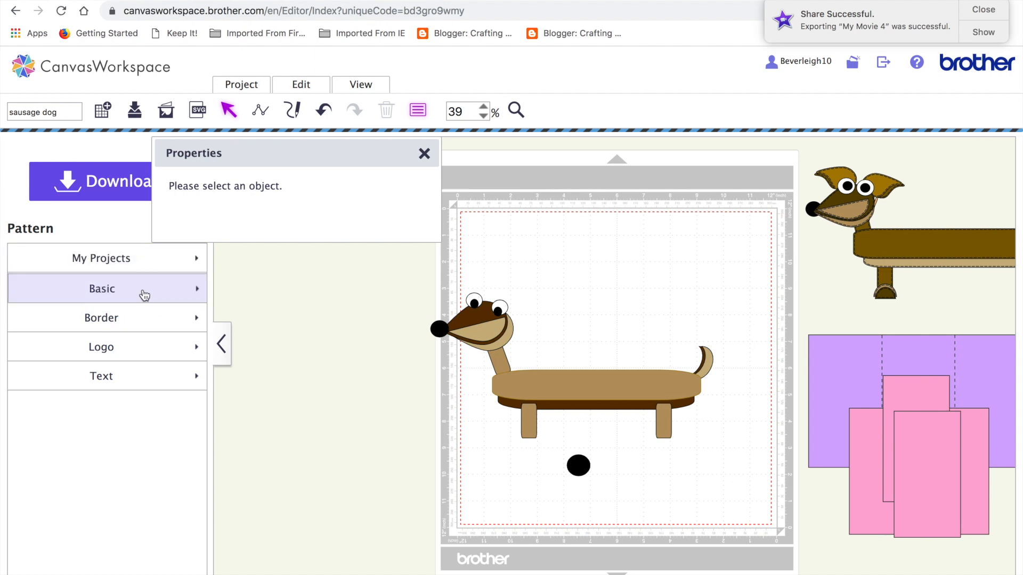
Add a basic square covering the lower half of the black oval below the body, and select both shapes.
click(142, 291)
drag(24, 261, 552, 487)
drag(558, 435, 608, 475)
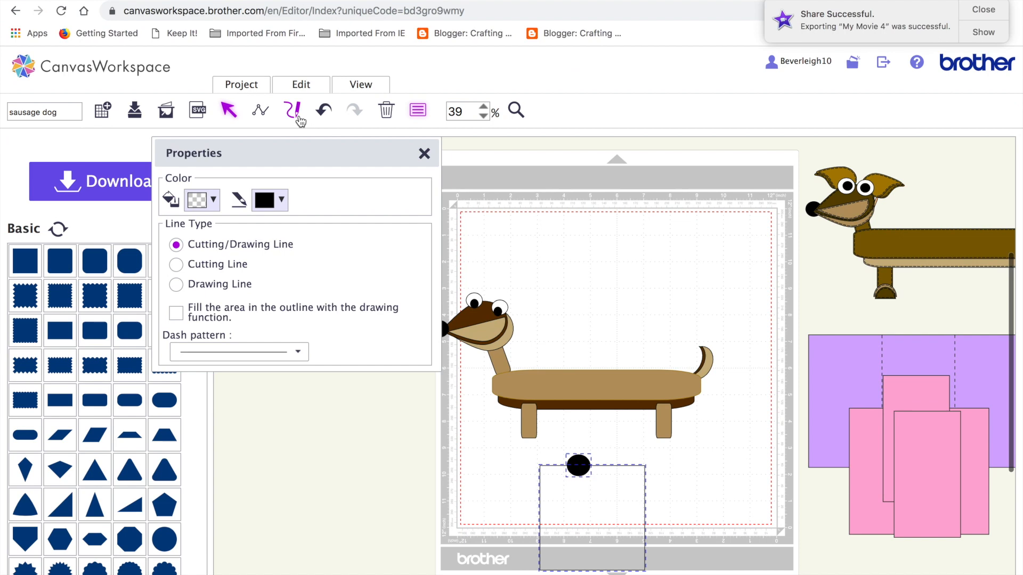
click(292, 110)
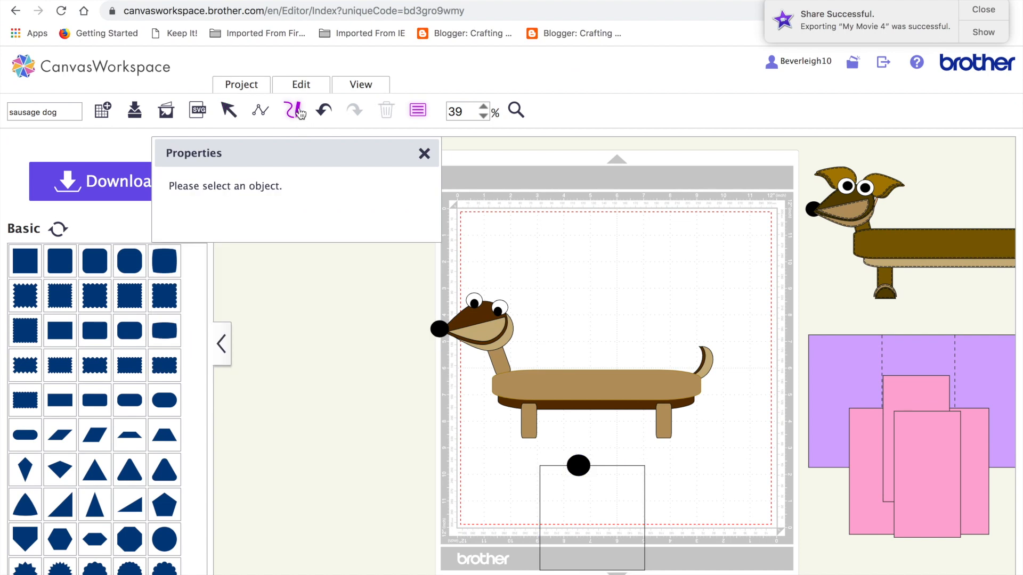
click(301, 86)
drag(565, 438, 612, 499)
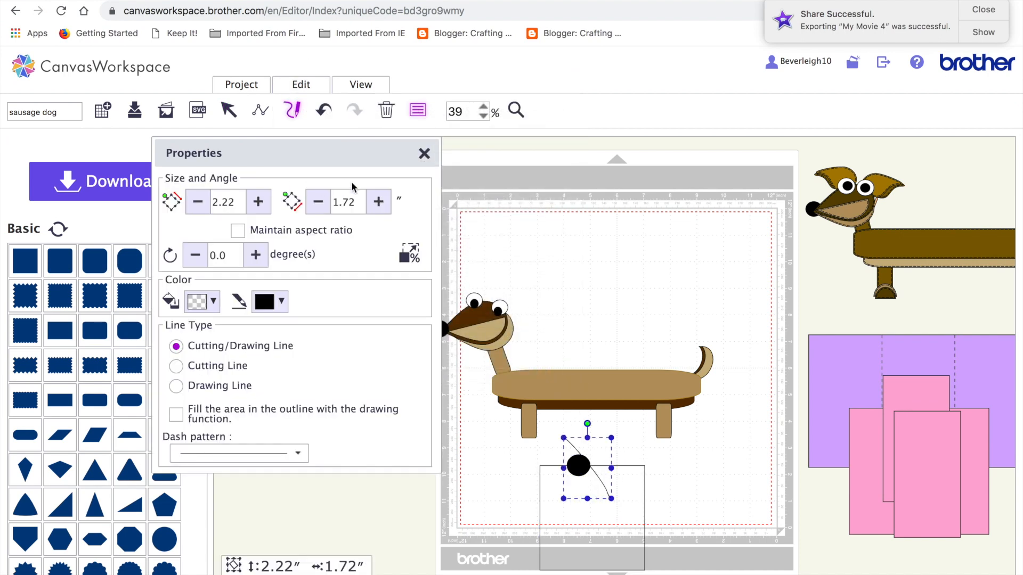
click(324, 110)
Try subtracting the square from the black oval below the body, and undo the cut.
drag(516, 447, 641, 538)
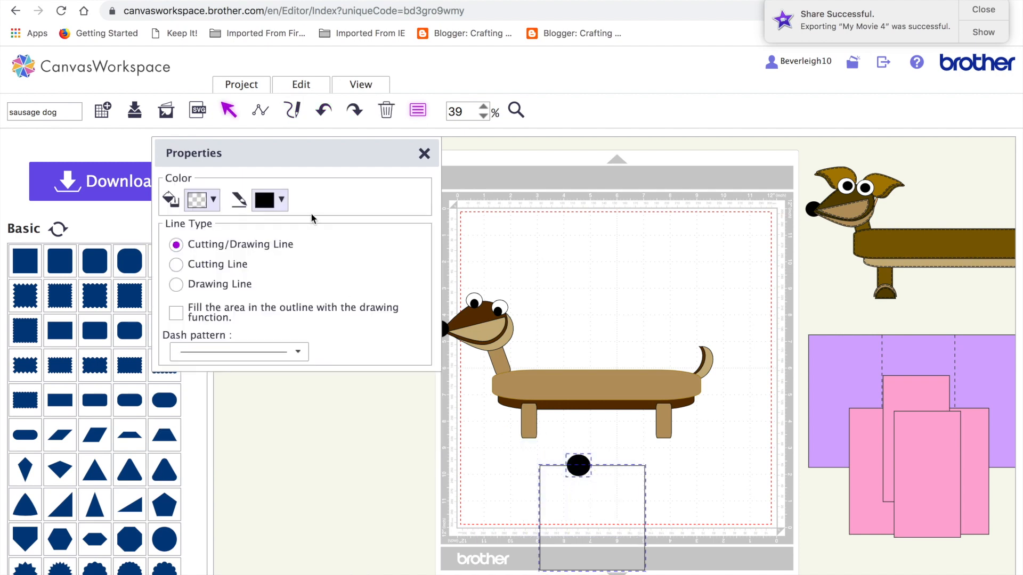
click(306, 84)
click(428, 353)
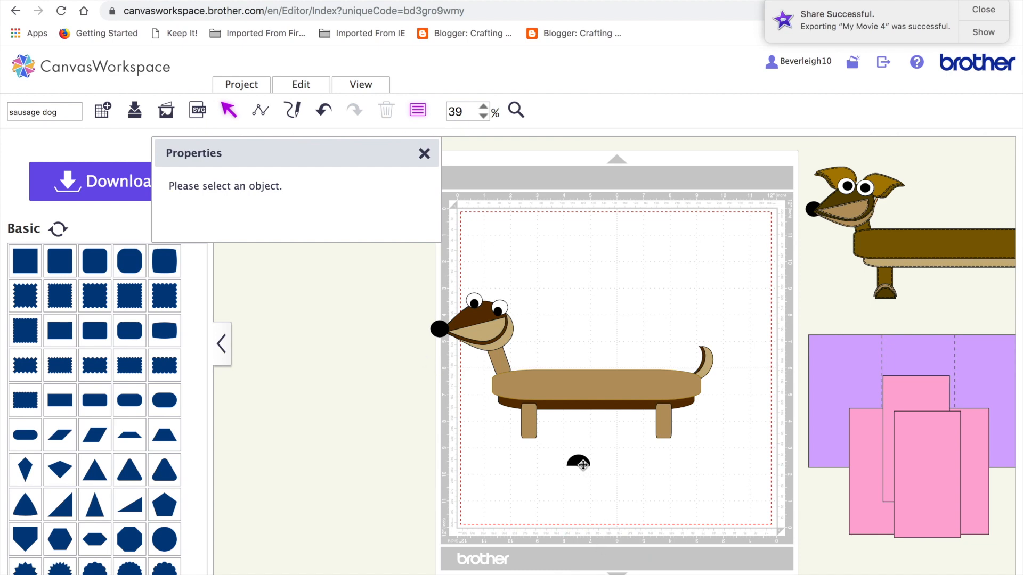
click(323, 113)
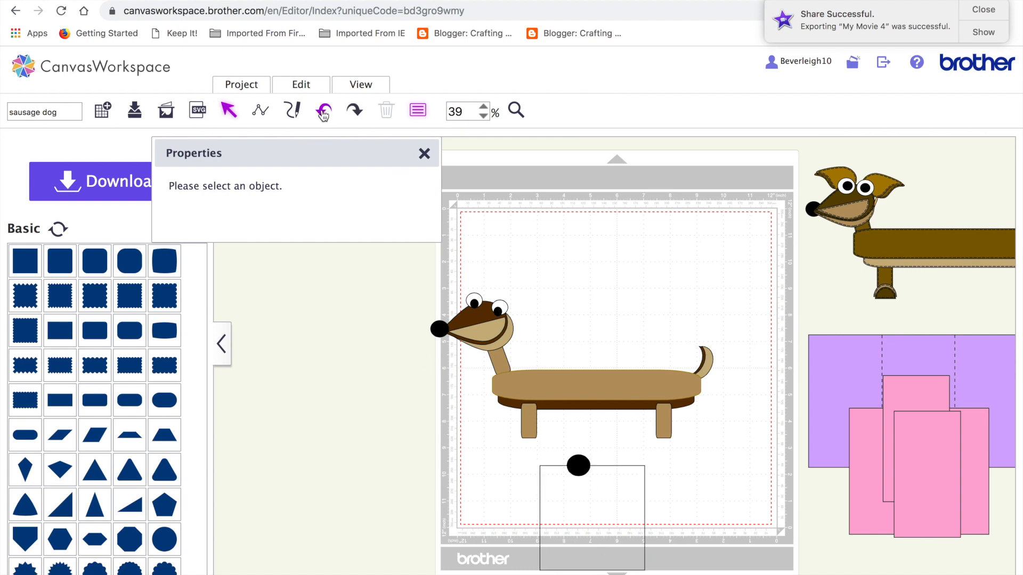
Lower the square slightly and subtract it from the black oval to leave a domed paw shape.
click(618, 495)
drag(554, 444, 618, 510)
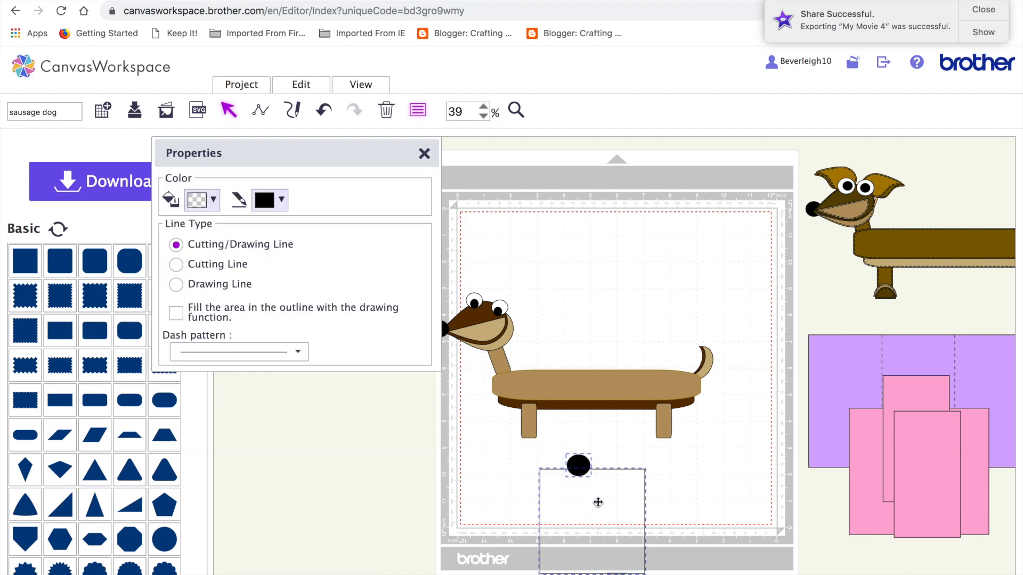
click(301, 86)
click(425, 352)
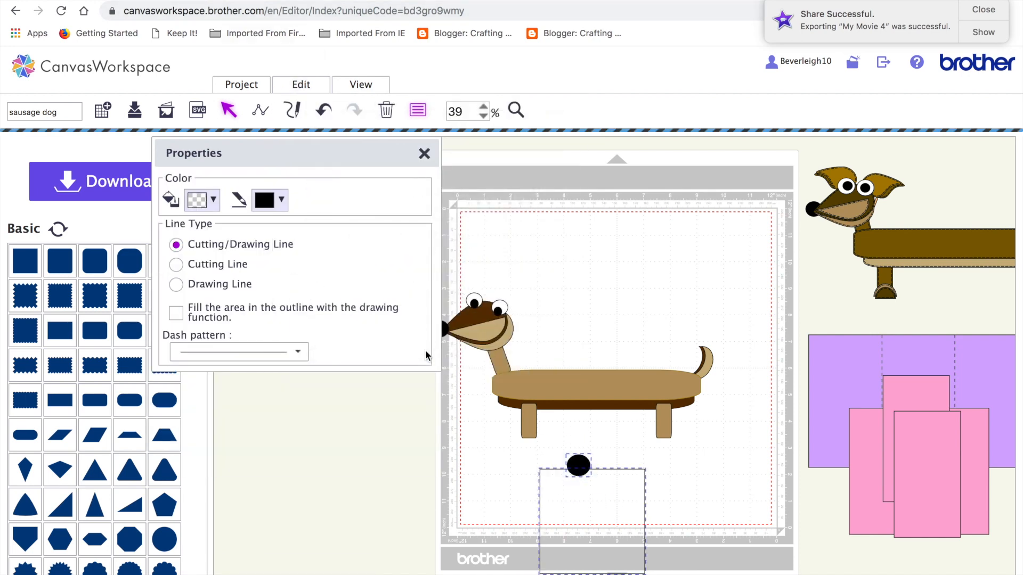
Move the black paw onto the bottom of the hind leg and place a copy on the front leg.
drag(578, 466, 665, 438)
key(super+c)
key(super+v)
drag(537, 476, 535, 444)
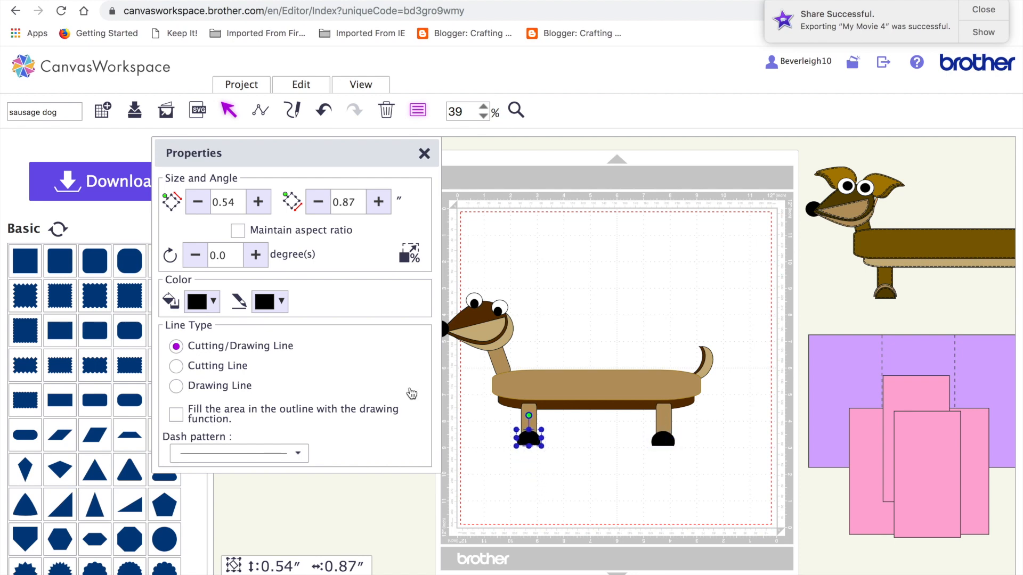
Fill the front and hind paws with golden brown.
click(213, 302)
click(291, 373)
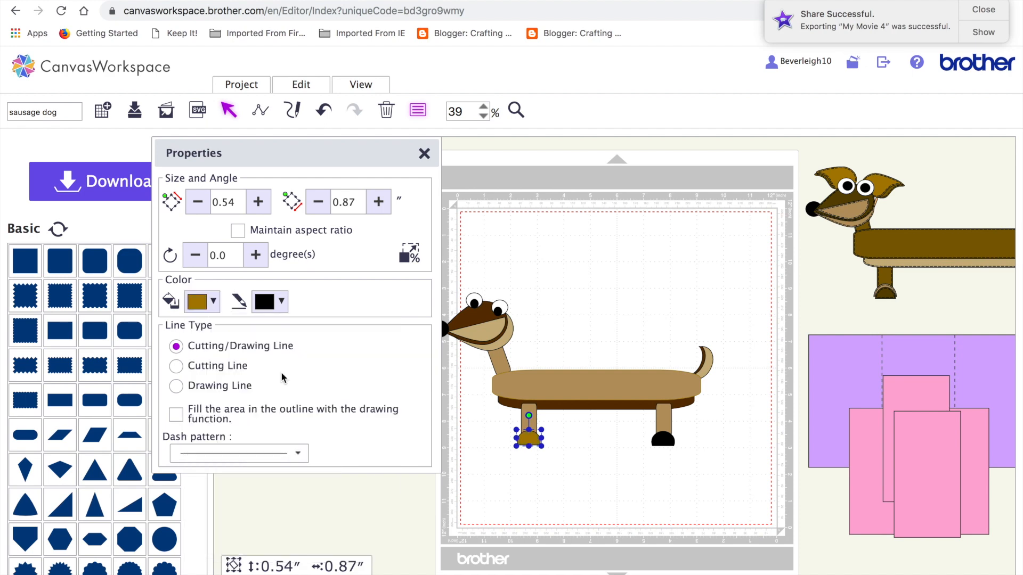
click(662, 439)
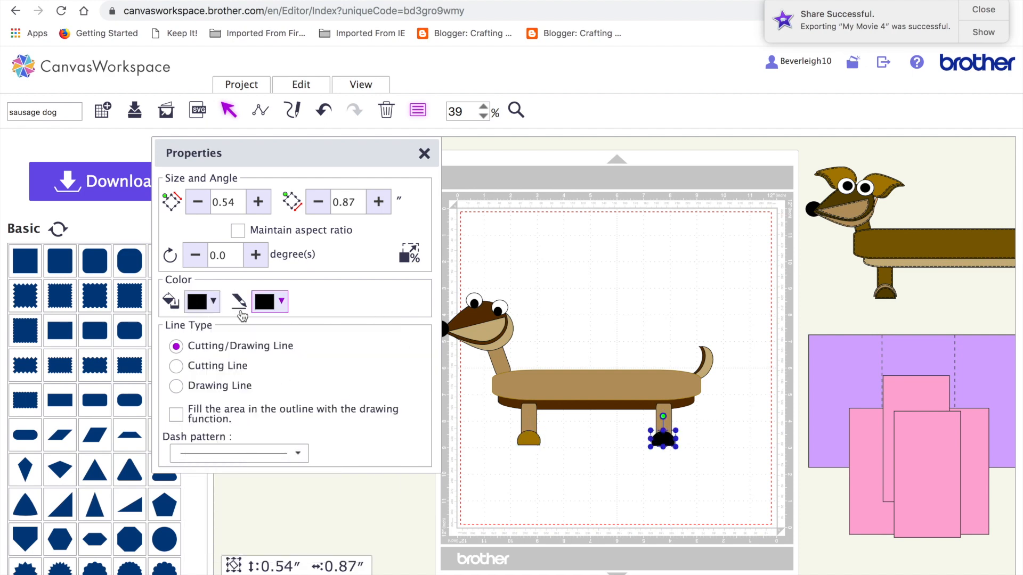
click(213, 302)
click(285, 375)
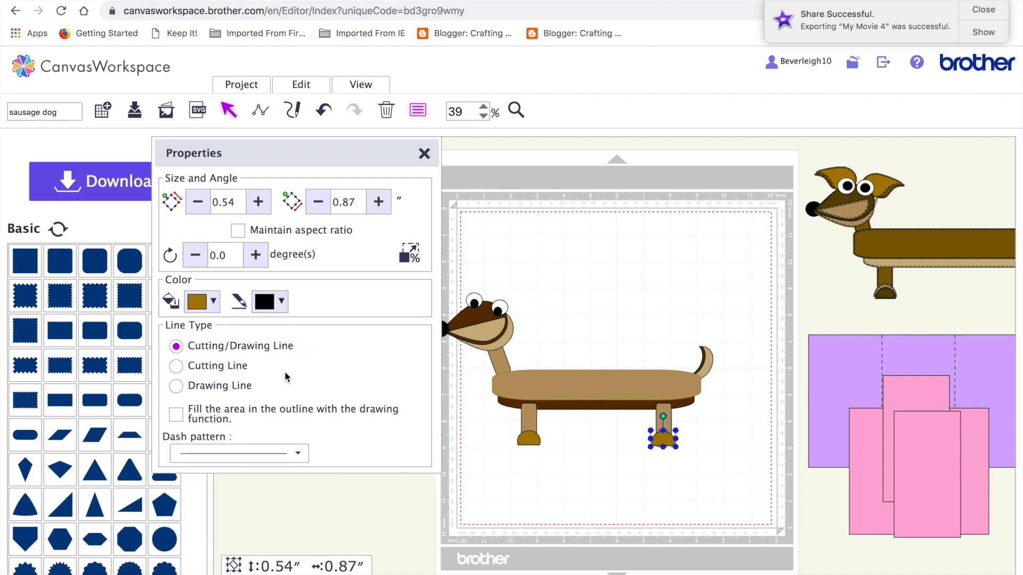
Paste another paw, shrink it to about 0.46 by 0.73 inches below the front leg, and duplicate the smaller shape.
click(526, 490)
click(529, 440)
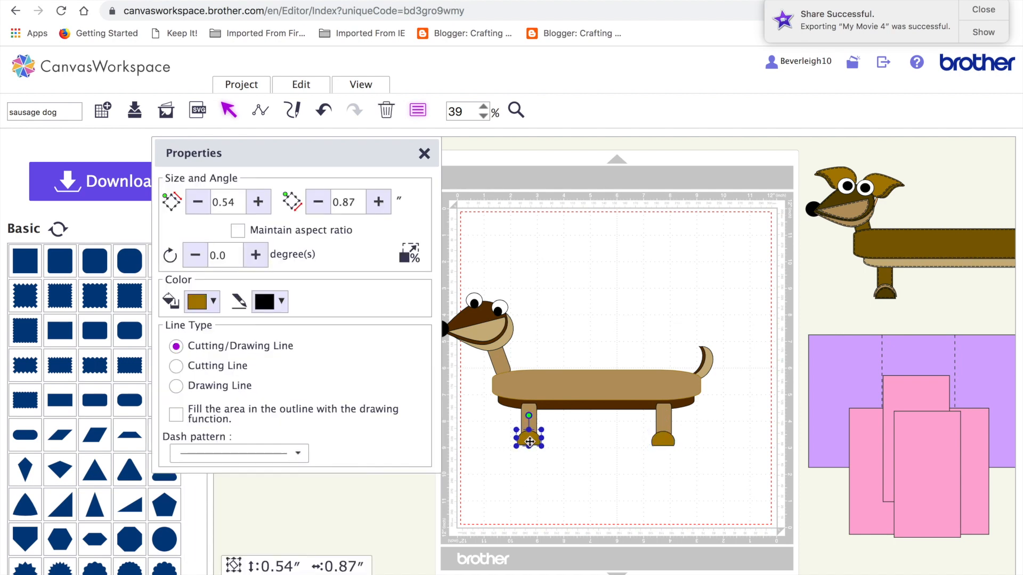
key(super+v)
drag(530, 445, 534, 449)
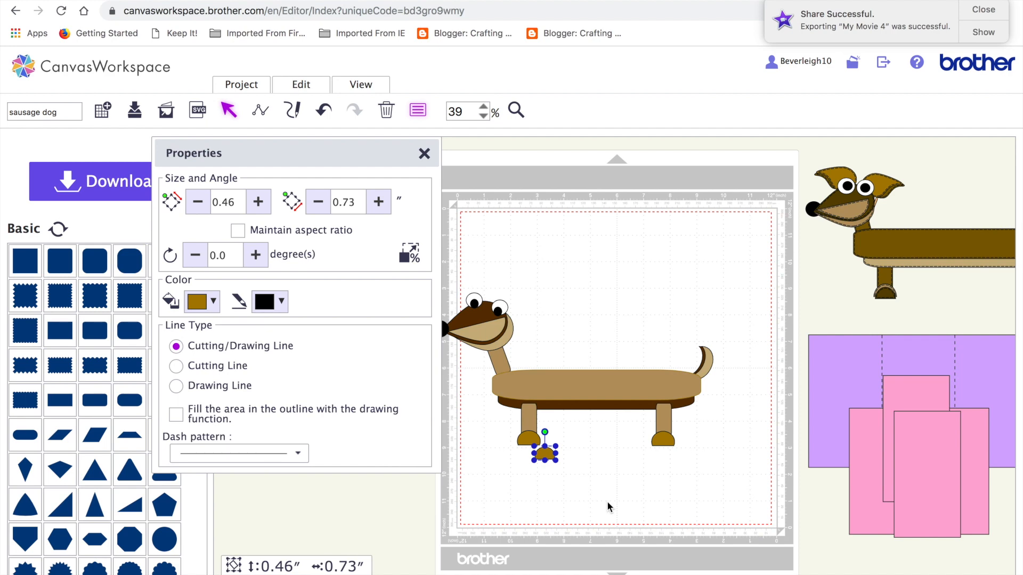
key(super+c)
key(super+v)
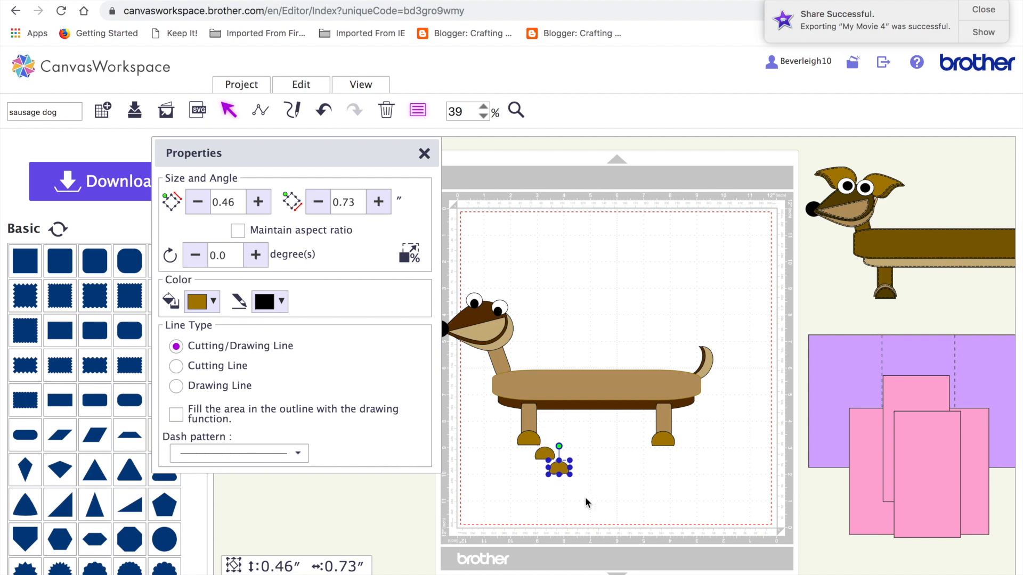
Fill the second small paw shape with dark brown and centre it on the front paw.
click(213, 302)
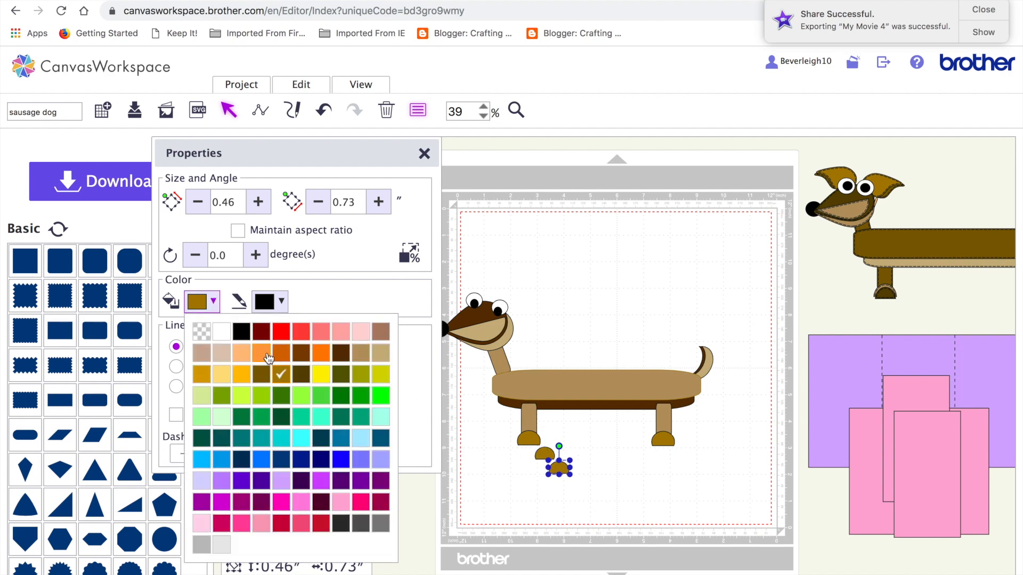
click(354, 357)
drag(564, 469, 533, 438)
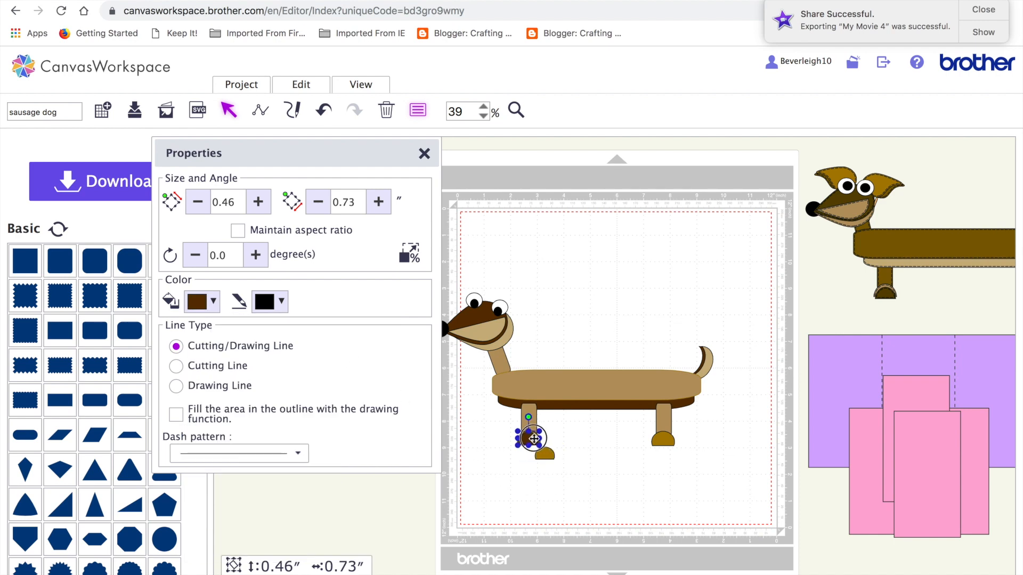
Fill the remaining small paw shape with dark brown and place it on the hind paw.
click(543, 452)
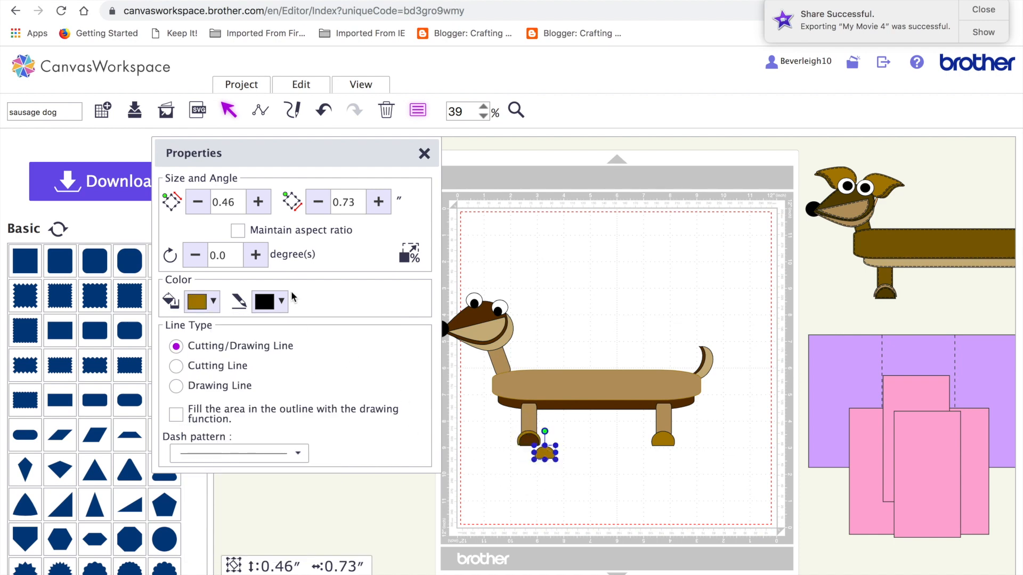
click(213, 302)
click(337, 354)
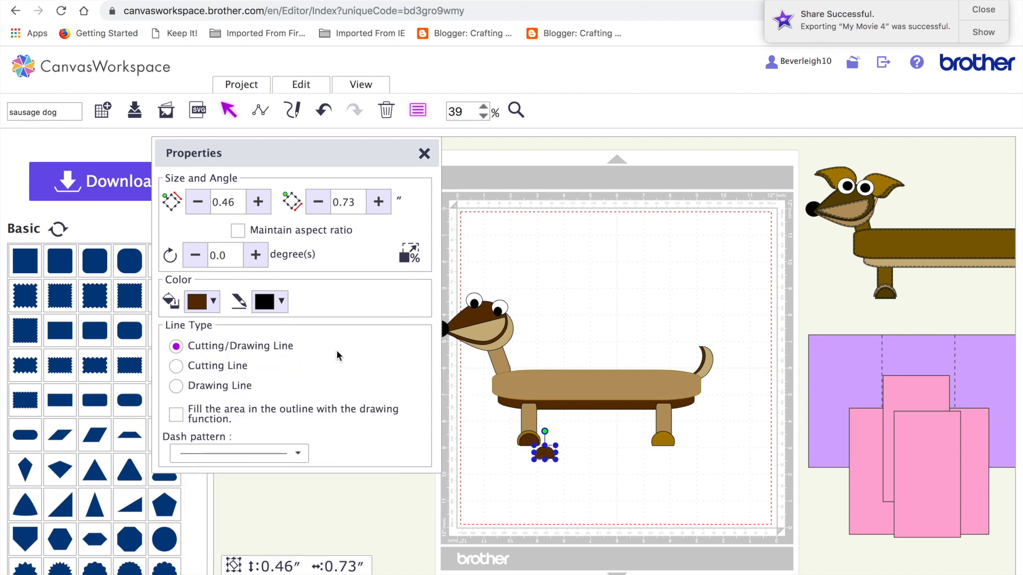
drag(542, 456, 660, 446)
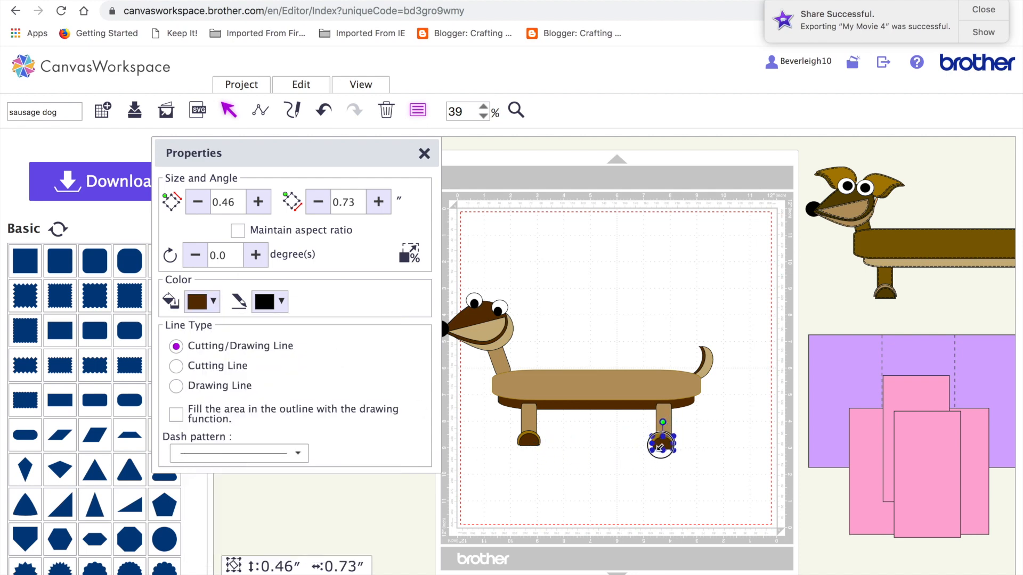
click(641, 460)
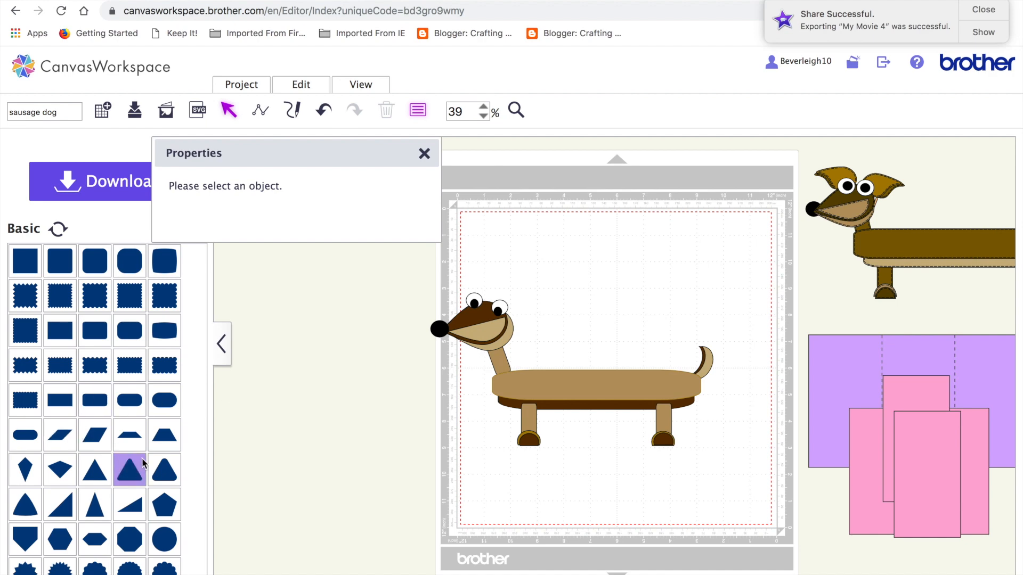
Add a teardrop shape above the dog's body and pull its right side point slightly inward.
scroll(136, 487, down, 12)
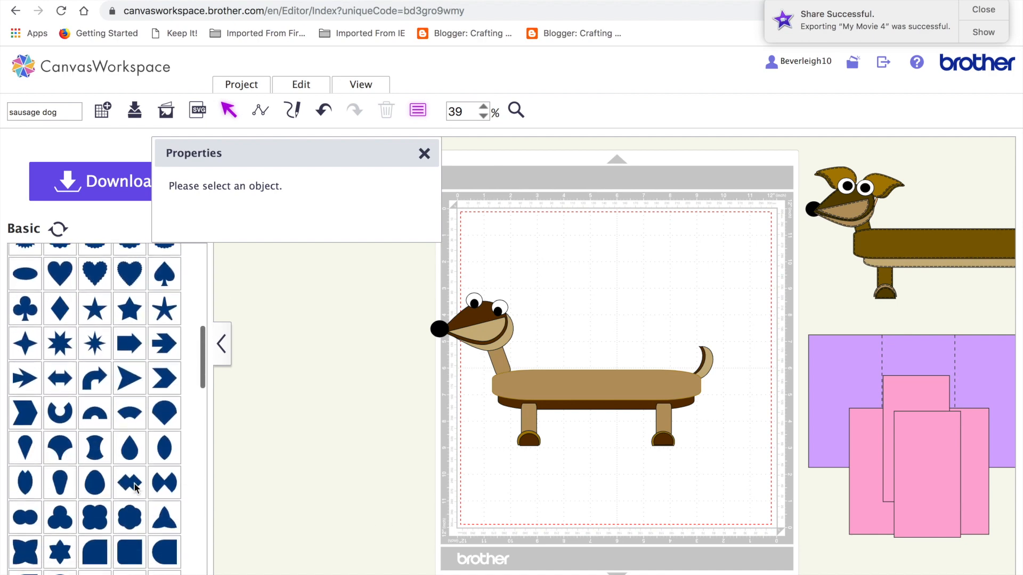
click(130, 417)
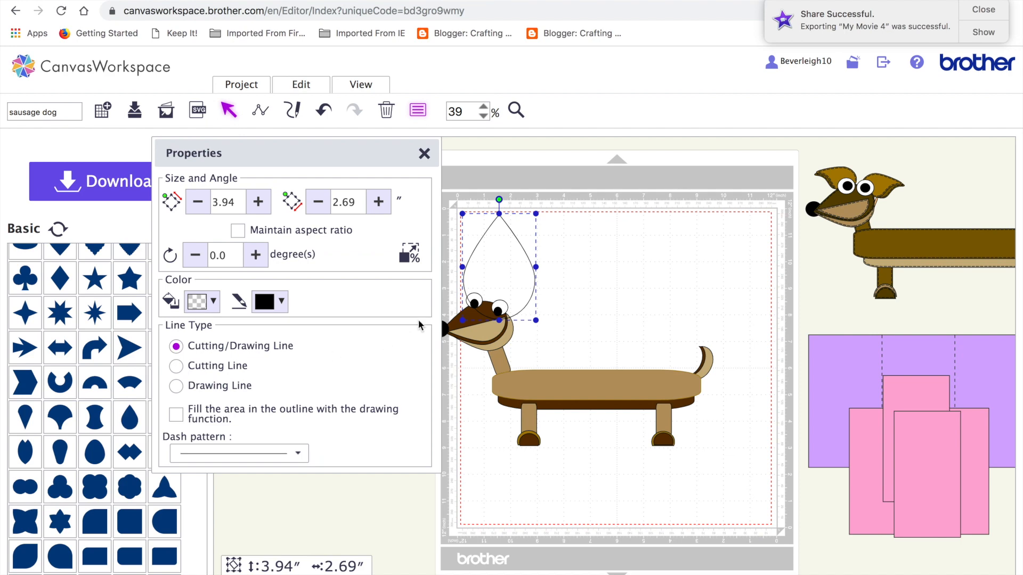
drag(521, 265, 635, 267)
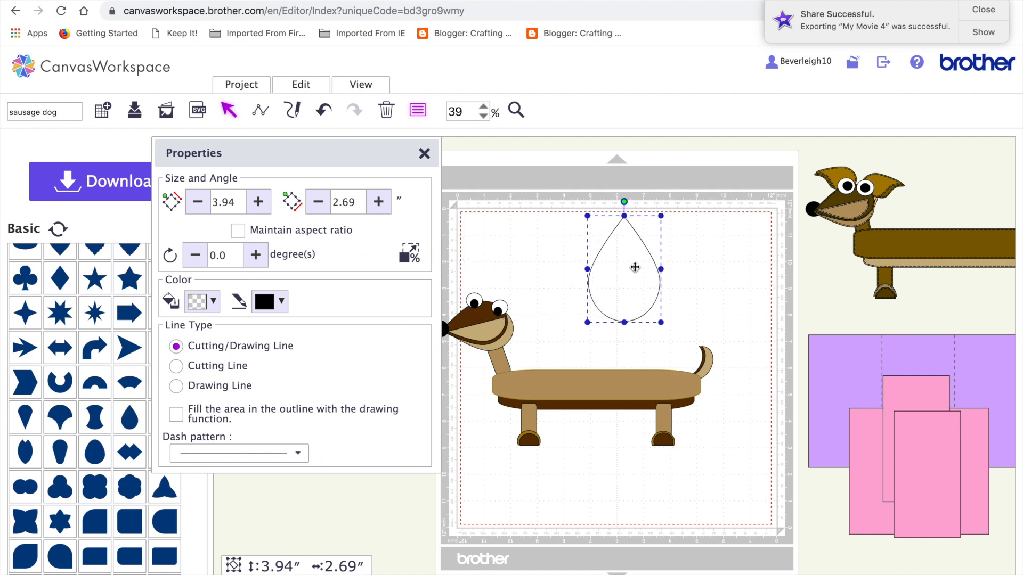
click(639, 270)
double_click(647, 262)
mouse_move(660, 283)
mouse_down()
mouse_move(644, 267)
mouse_move(656, 288)
mouse_up()
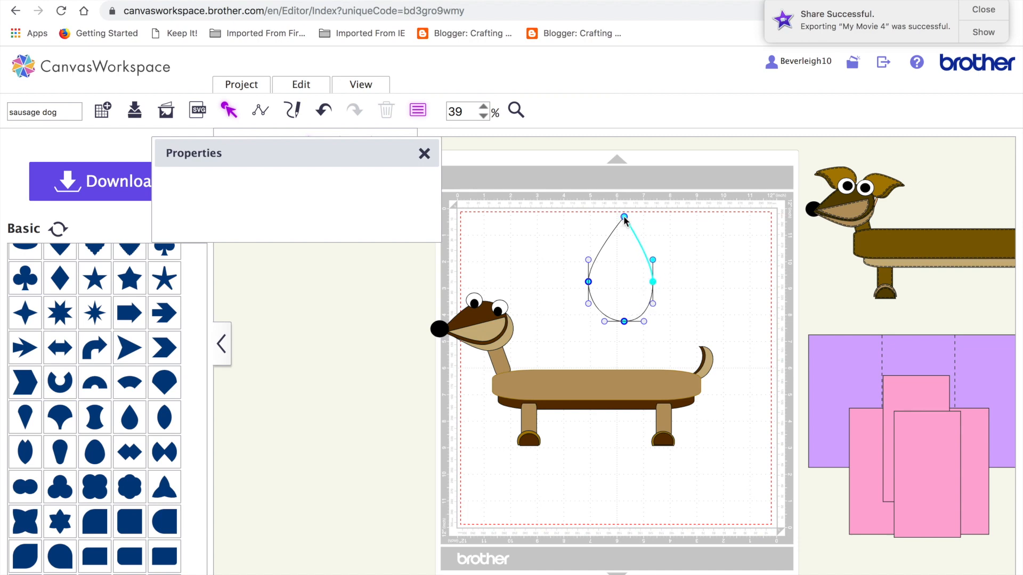
Add a point on the teardrop's upper right edge, curve that edge inward, and narrow the lower right side further into an ear shape.
drag(364, 149, 355, 211)
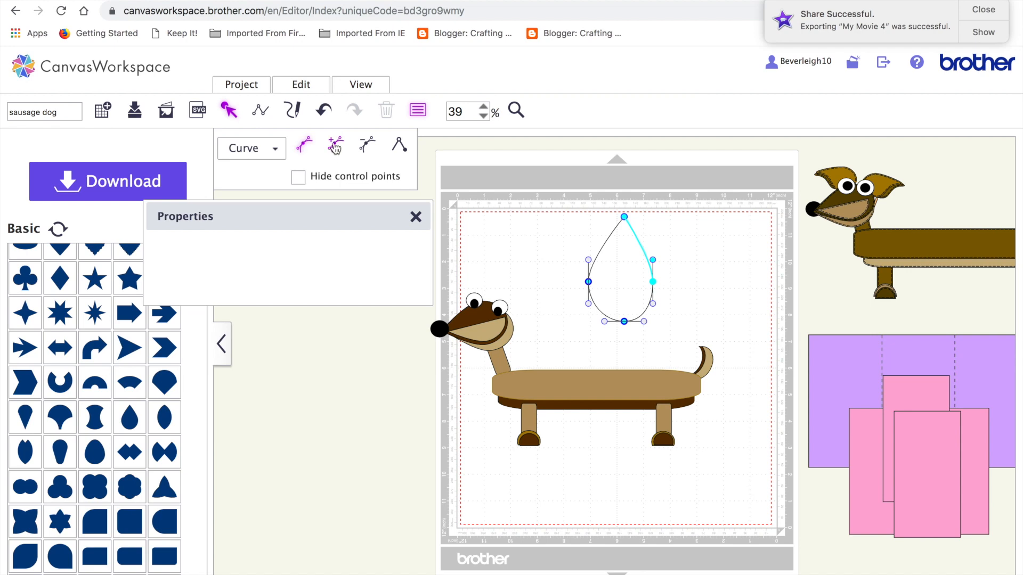
click(336, 148)
mouse_move(645, 255)
mouse_down()
mouse_move(635, 257)
mouse_move(644, 267)
mouse_move(632, 237)
mouse_move(630, 247)
mouse_up()
click(689, 255)
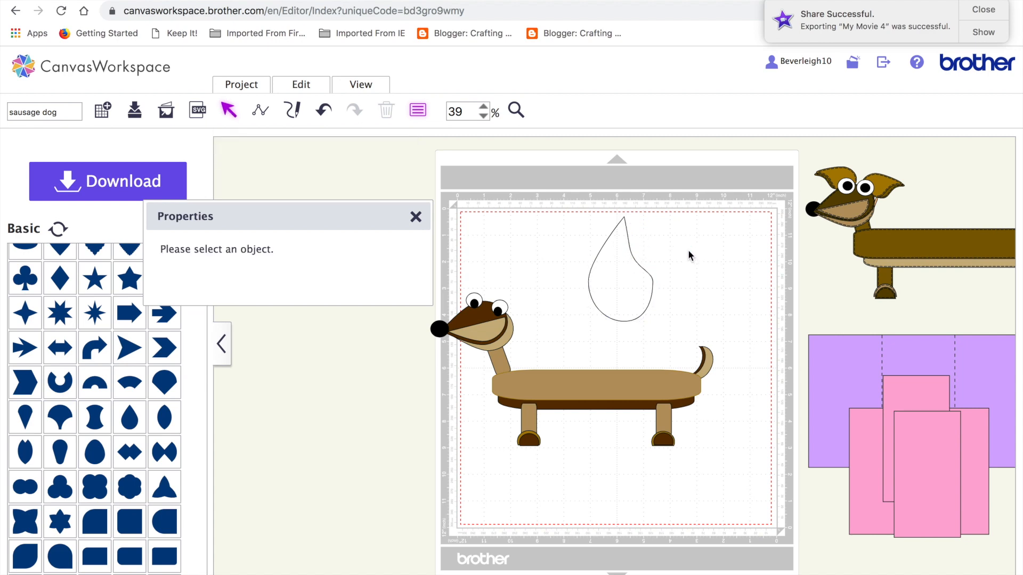
click(639, 278)
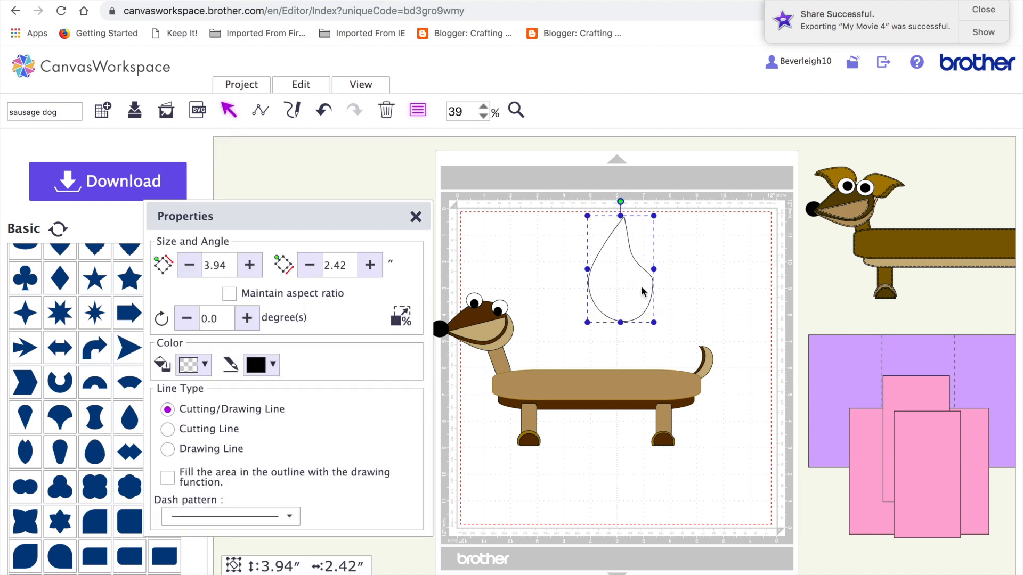
double_click(647, 291)
drag(654, 287, 649, 288)
click(686, 288)
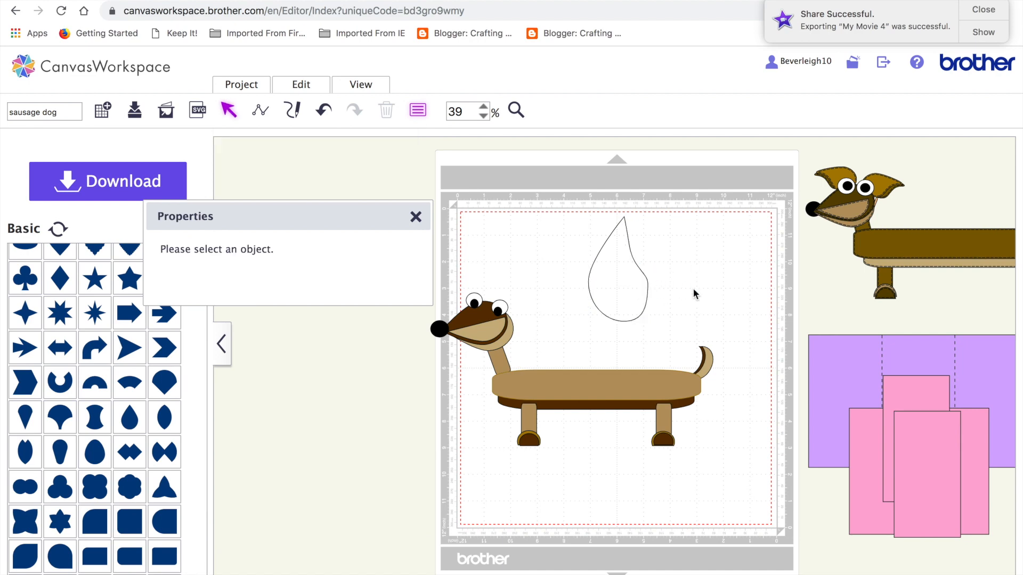
Shrink the ear shape to about 1.87 by 1.06 inches, rotate it about 90 degrees, and place it beside the right eye.
click(617, 256)
drag(586, 215, 617, 242)
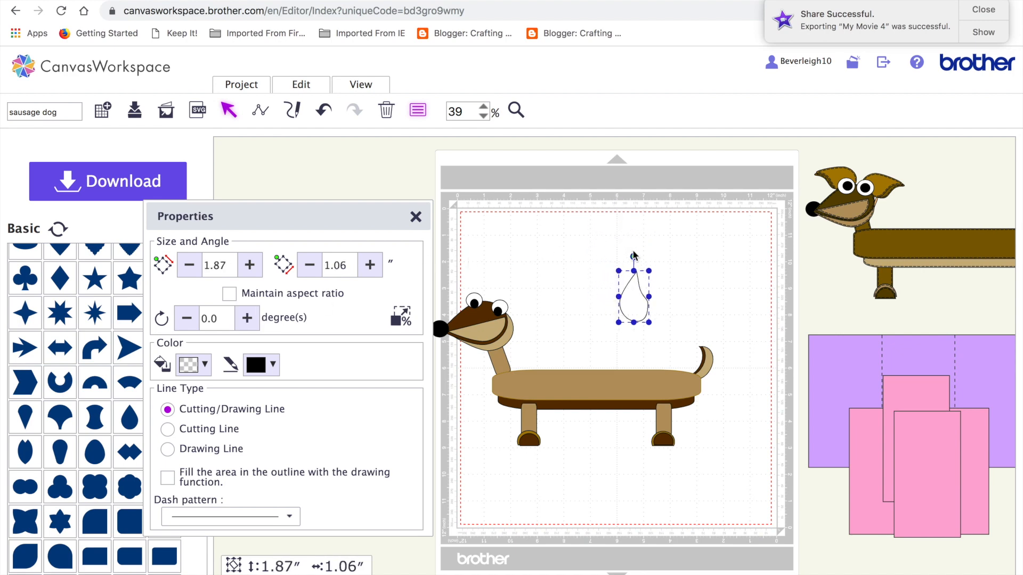
drag(633, 256, 527, 303)
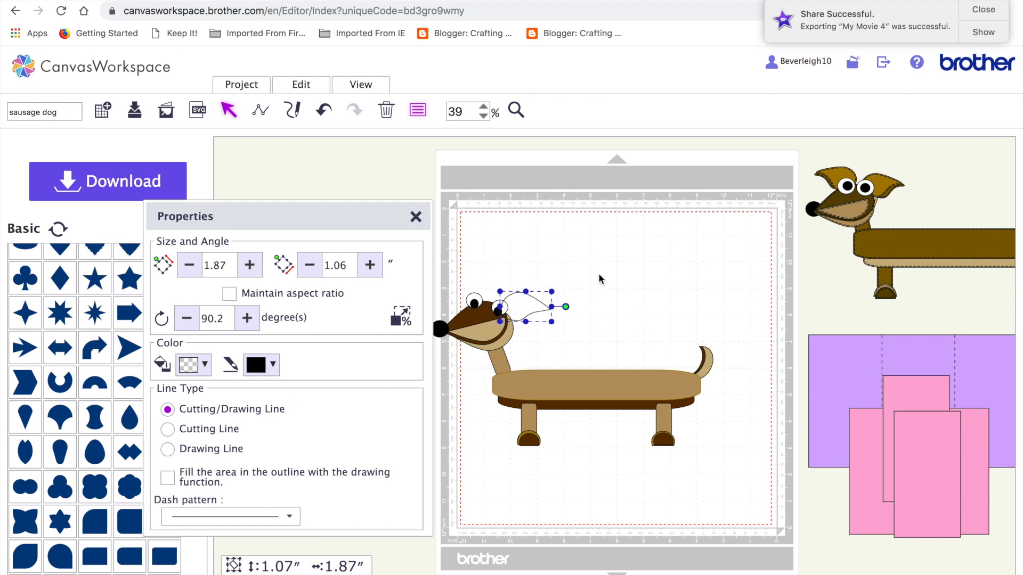
Duplicate the ear, flip the copy horizontally, and tilt and position it above the left eye.
key(super+v)
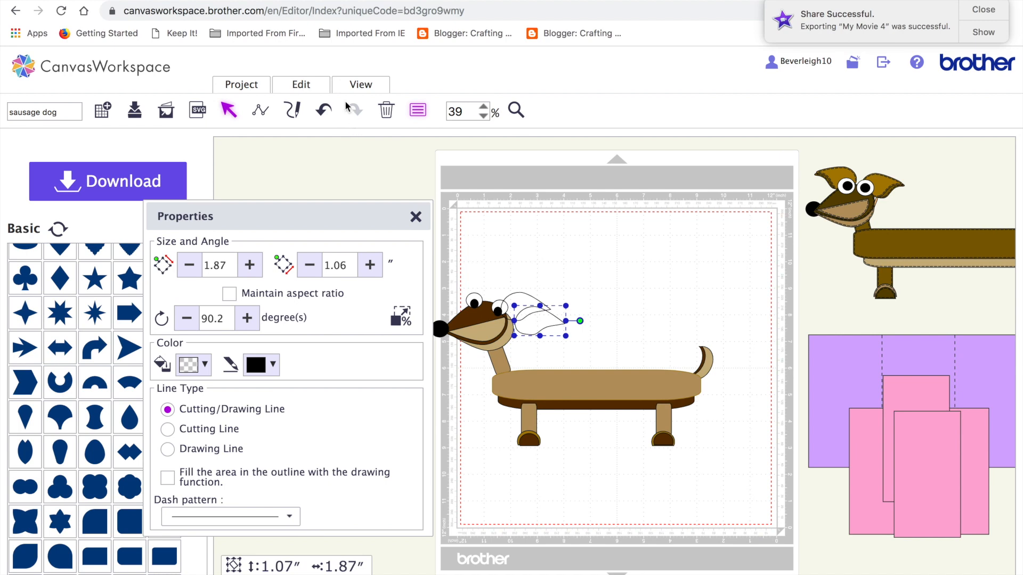
click(302, 84)
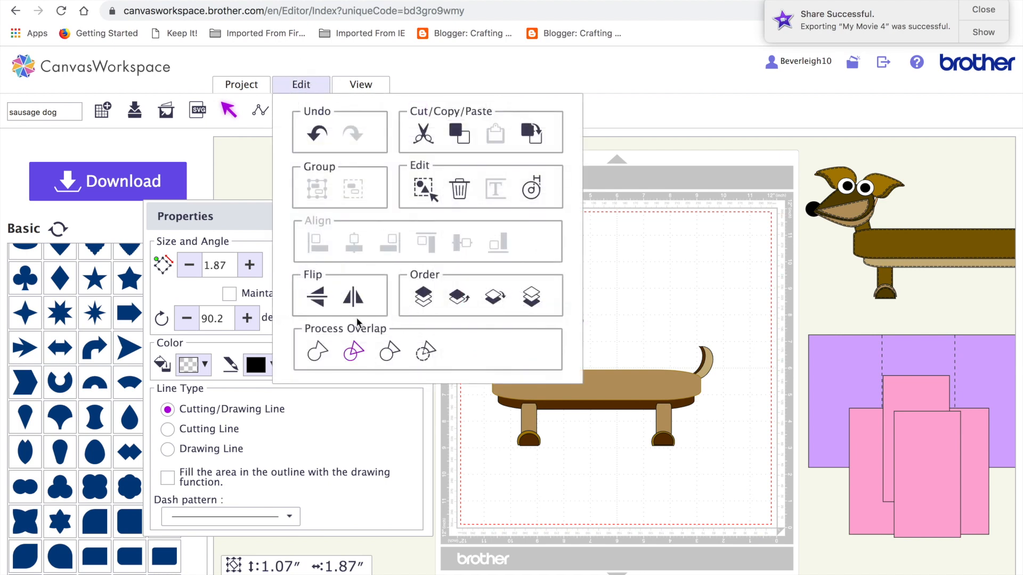
click(353, 296)
drag(546, 327, 480, 299)
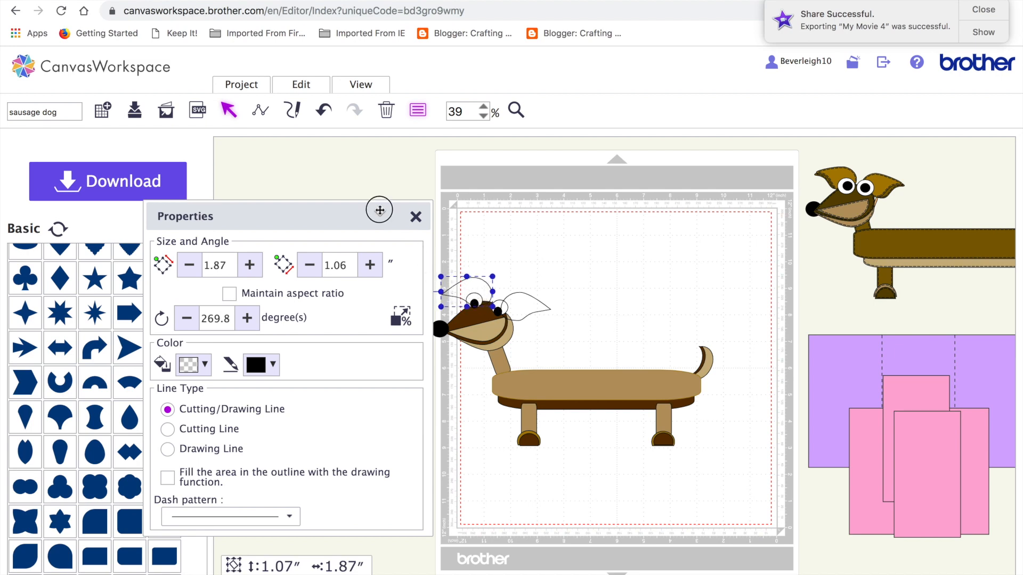
drag(380, 208, 321, 209)
drag(425, 291, 466, 282)
Fill both ears with dark brown.
click(522, 296)
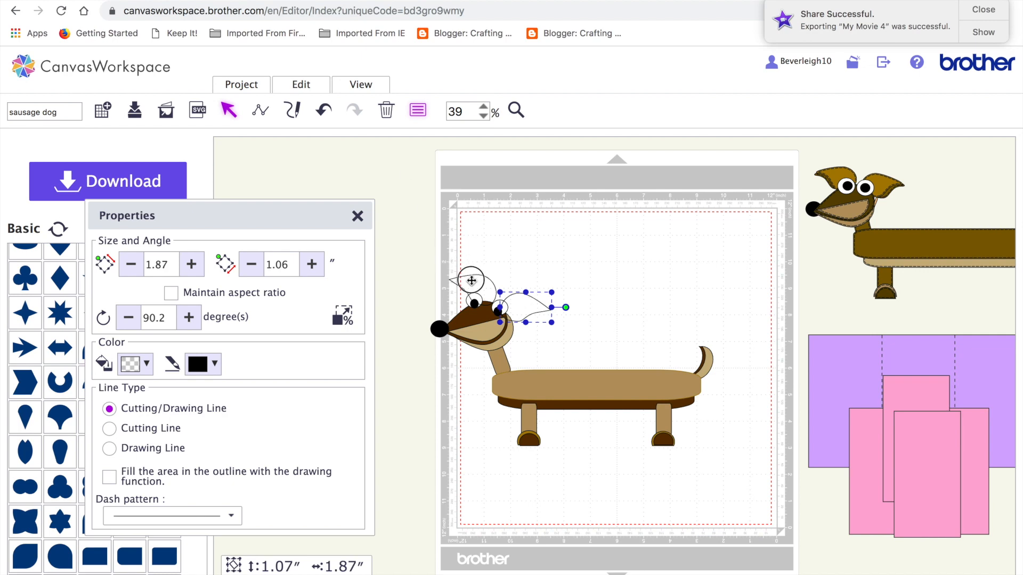
shift+click(472, 274)
click(140, 262)
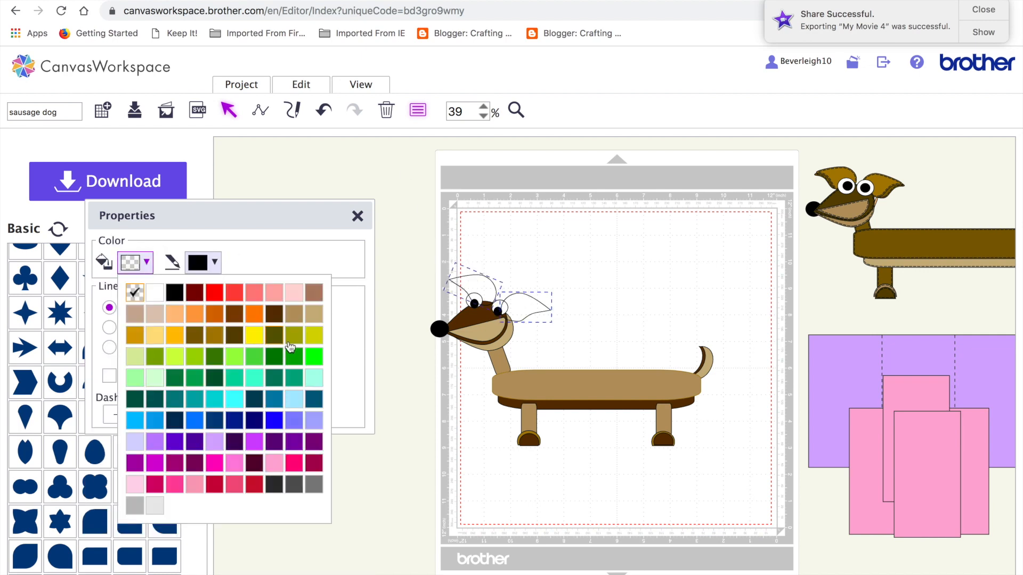
click(277, 318)
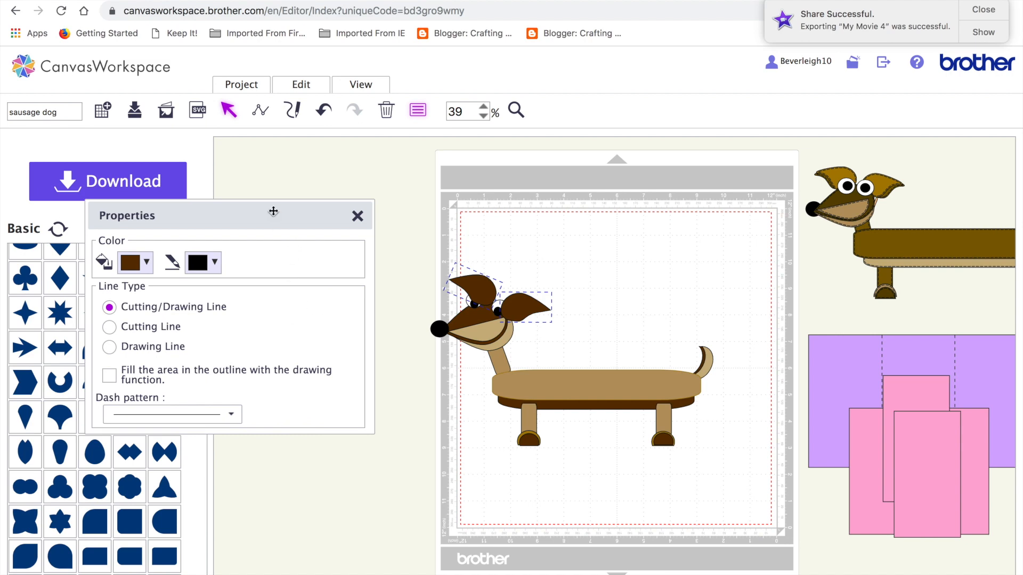
Group the two ears, send them behind the eyes, and ungroup them.
click(313, 91)
click(326, 185)
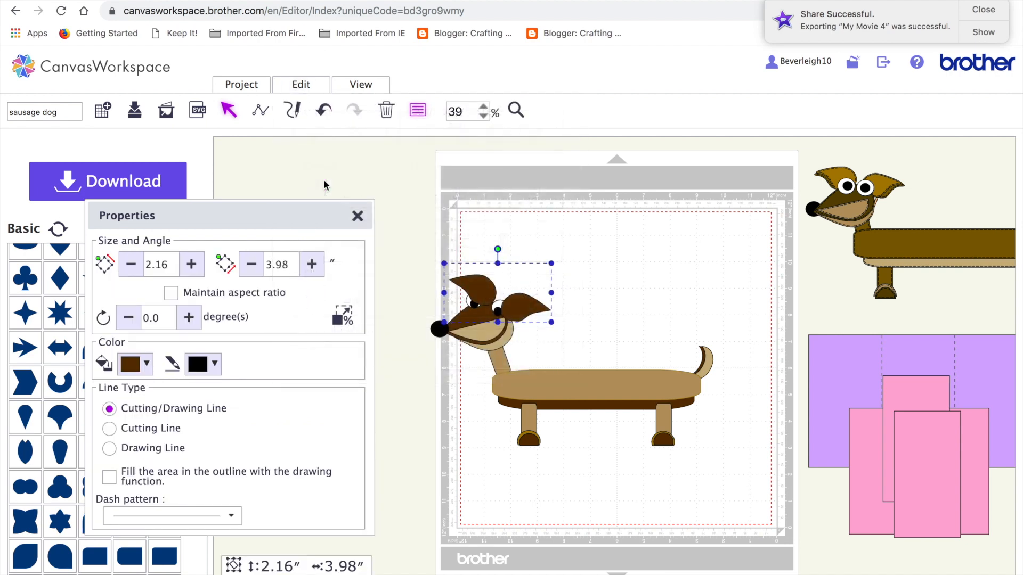
click(313, 90)
click(520, 301)
click(313, 90)
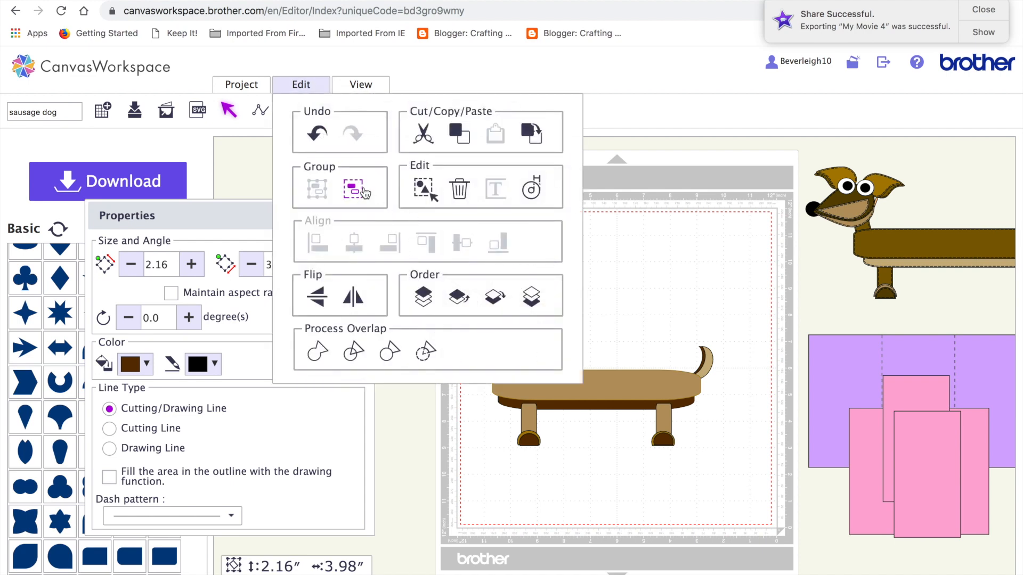
click(364, 193)
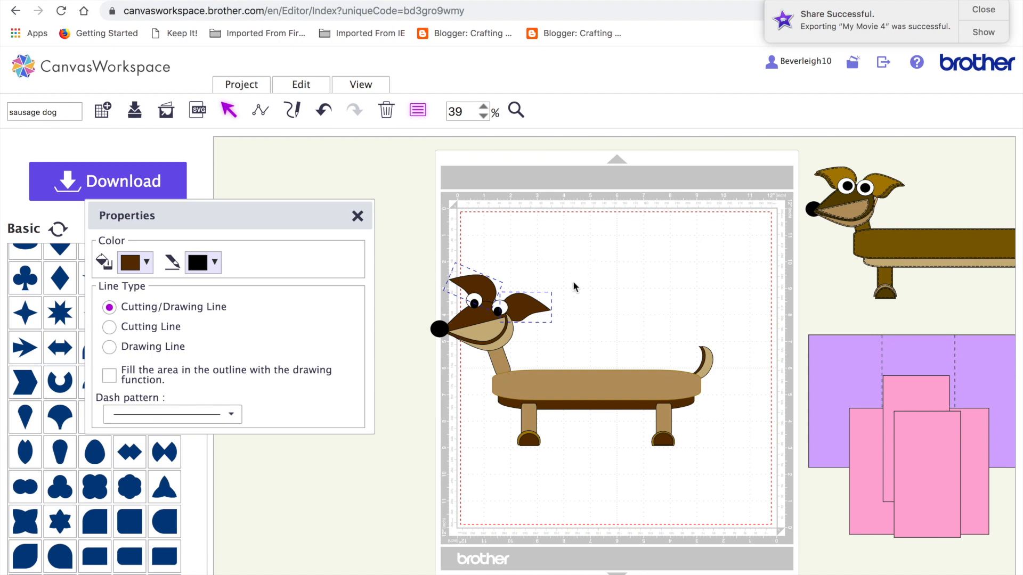
click(598, 285)
Duplicate the right ear, shrink the copy to about 1.35 by 0.77 inches, fill it golden brown, and set it inside the right ear.
click(519, 305)
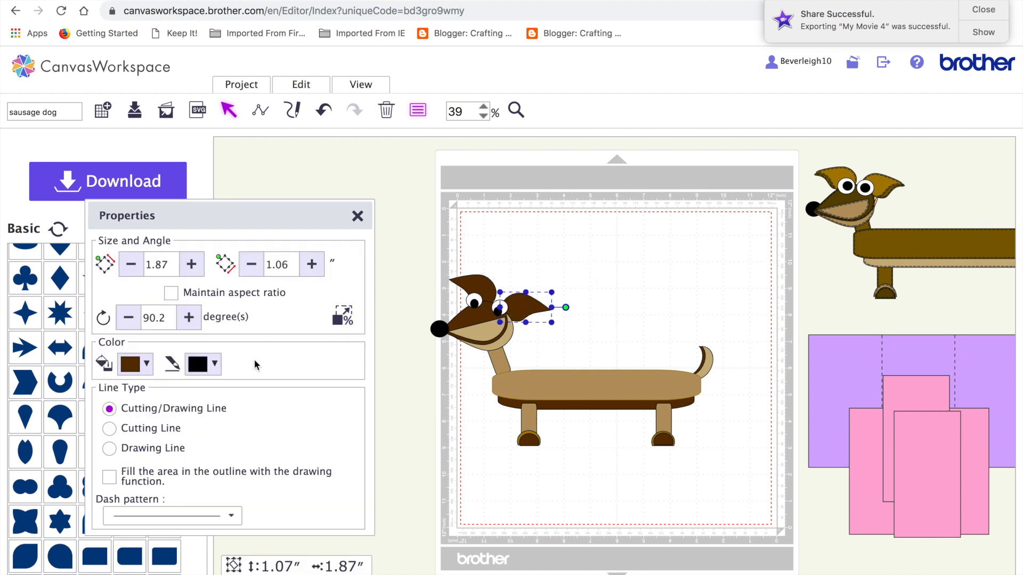
key(super+v)
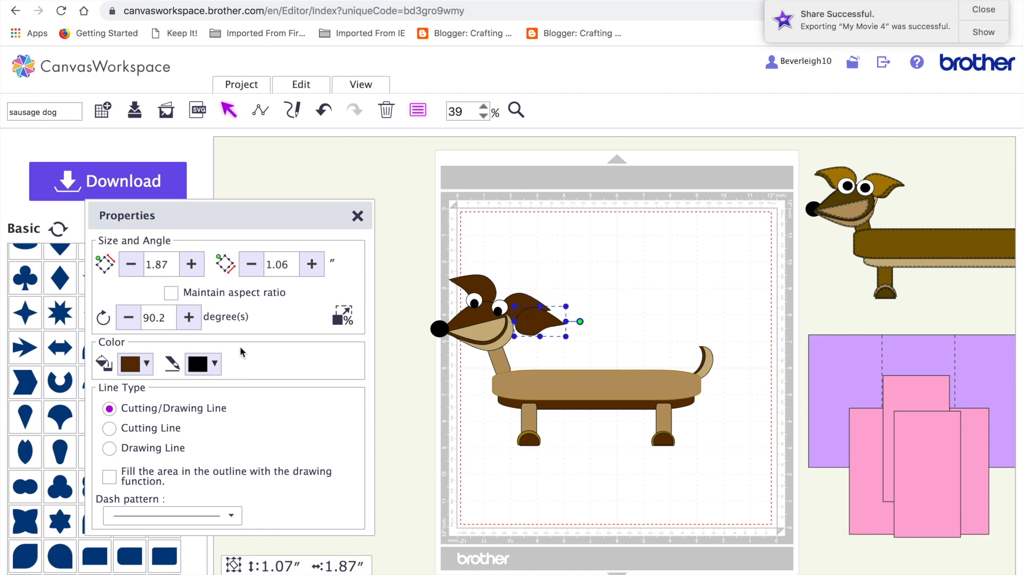
drag(548, 323, 593, 263)
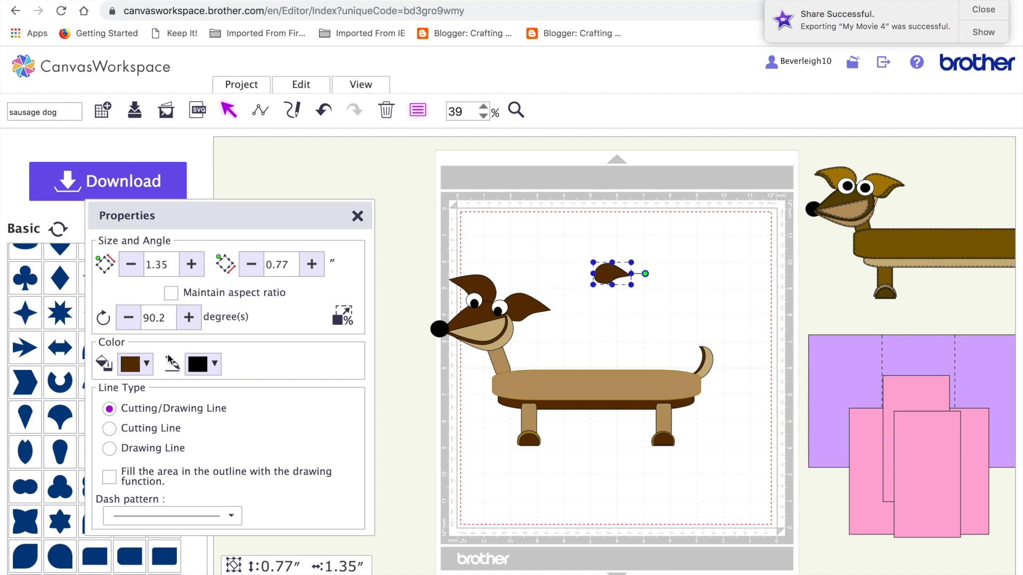
click(147, 365)
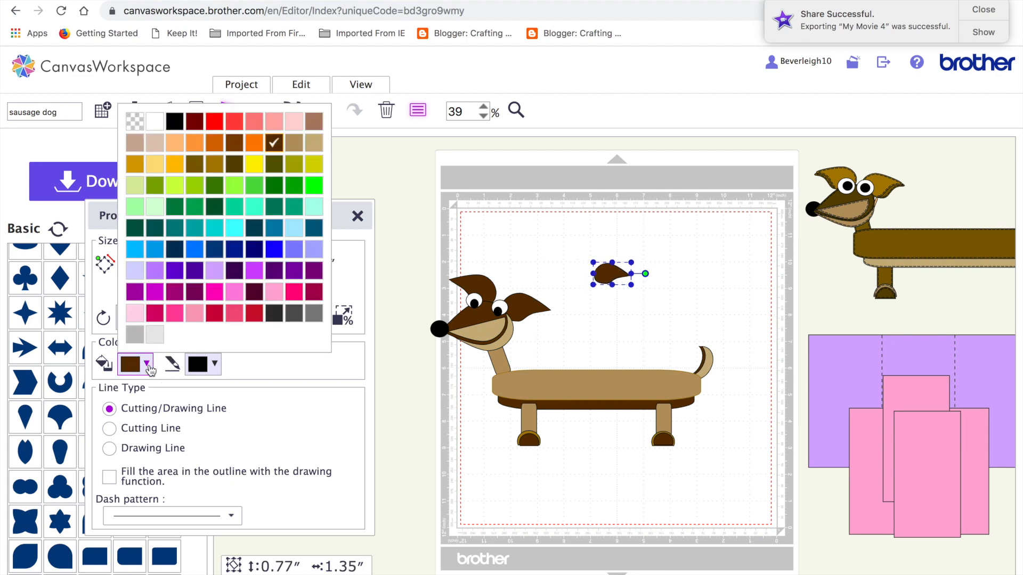
click(215, 165)
drag(611, 273, 537, 310)
Lower the neck, head, ears and nose slightly toward the body.
drag(497, 359, 499, 367)
drag(415, 249, 563, 336)
drag(489, 319, 490, 331)
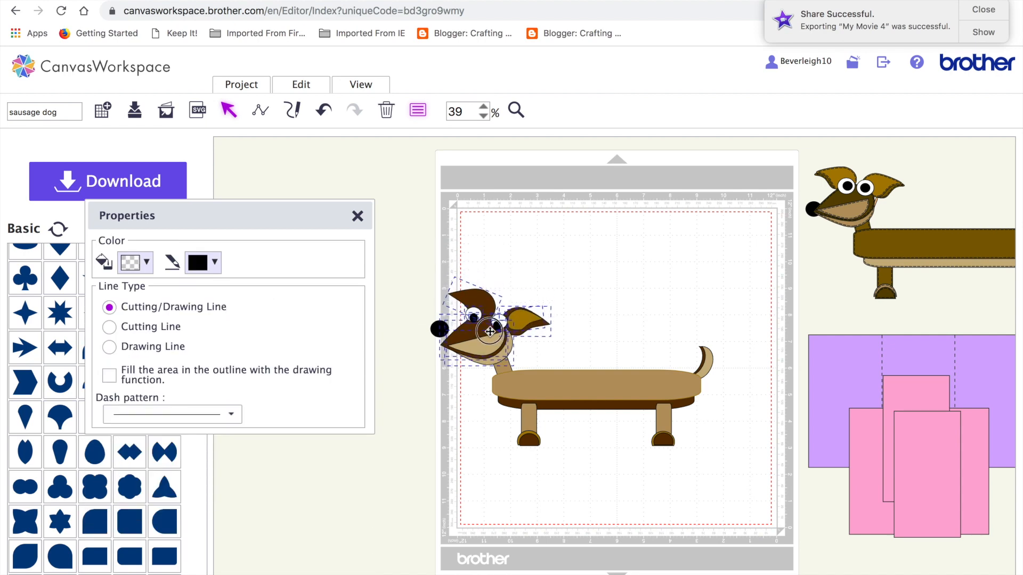
click(465, 390)
drag(439, 332, 443, 339)
click(453, 411)
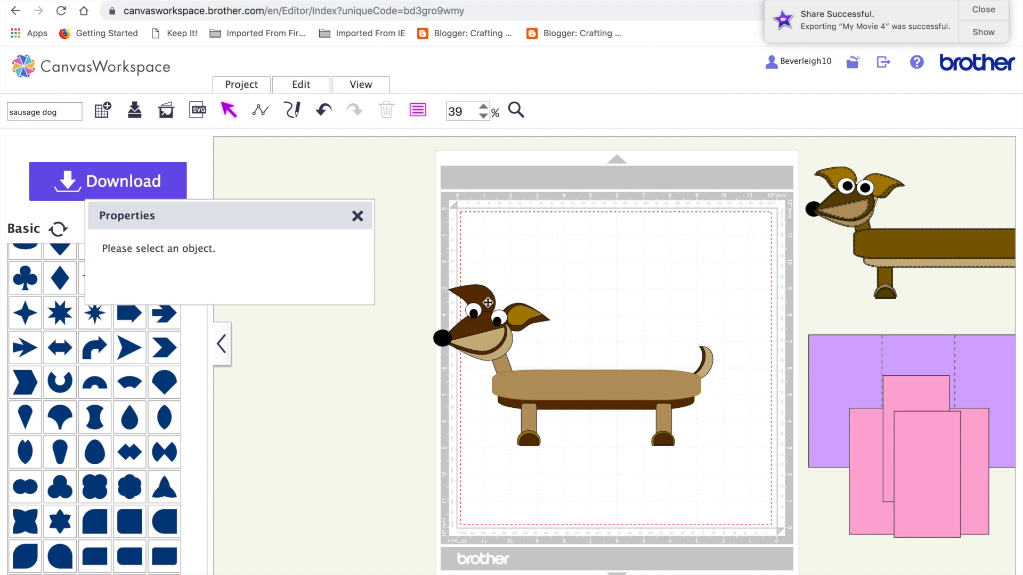
Duplicate the golden inner ear, flip the copy horizontally, and fit it inside the left ear at about 292 degrees.
drag(515, 309, 521, 310)
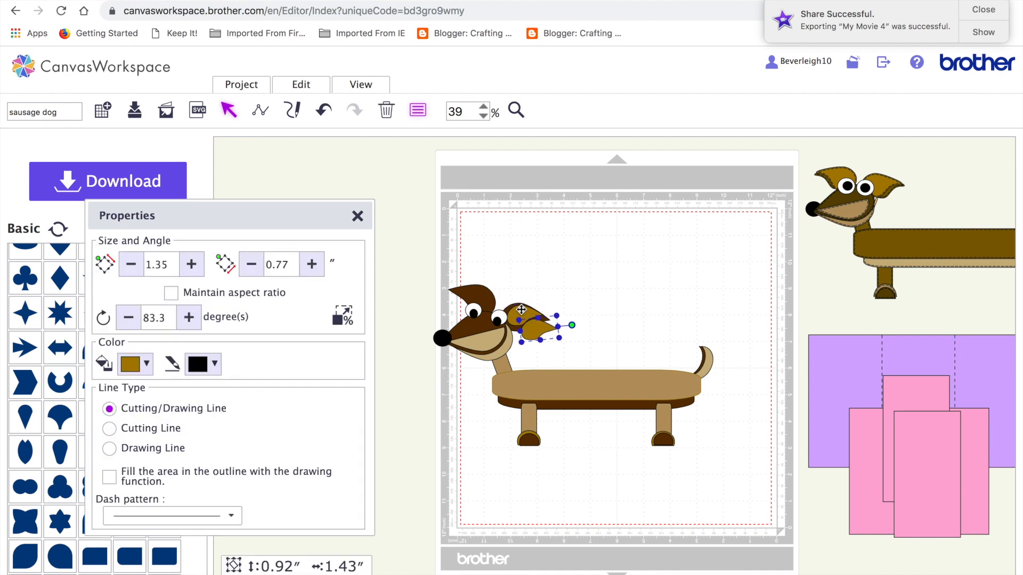
click(302, 85)
click(356, 299)
drag(549, 323, 479, 301)
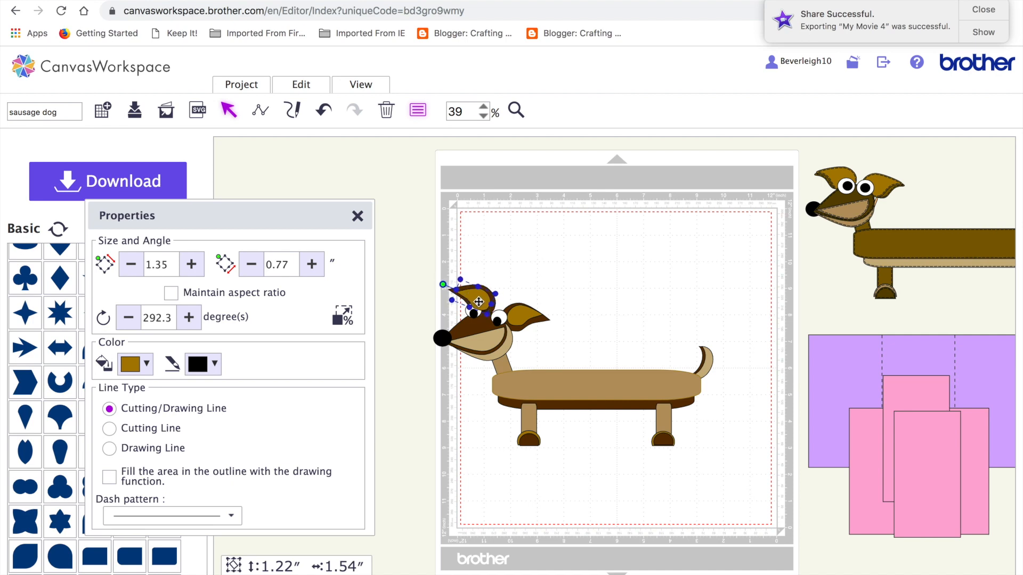
Group the two golden inner ears and order them in front of the dark ears but behind the eyes.
click(554, 311)
click(524, 314)
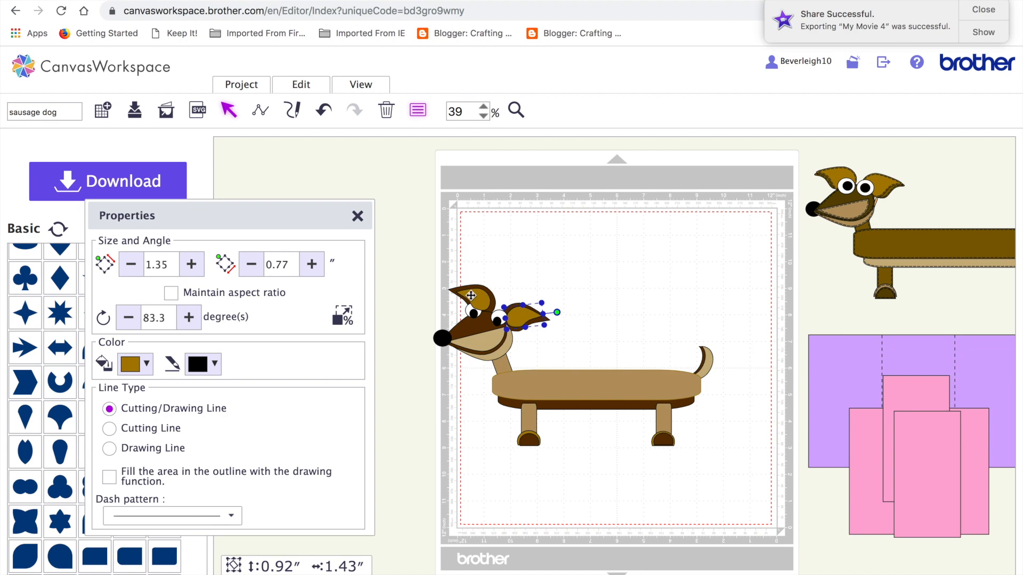
shift+click(472, 297)
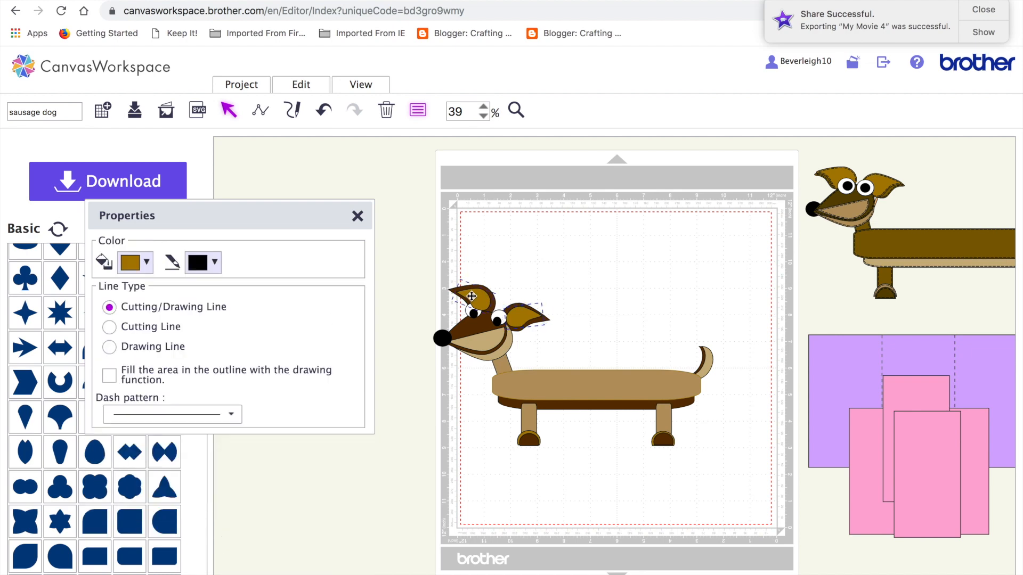
click(307, 79)
click(319, 187)
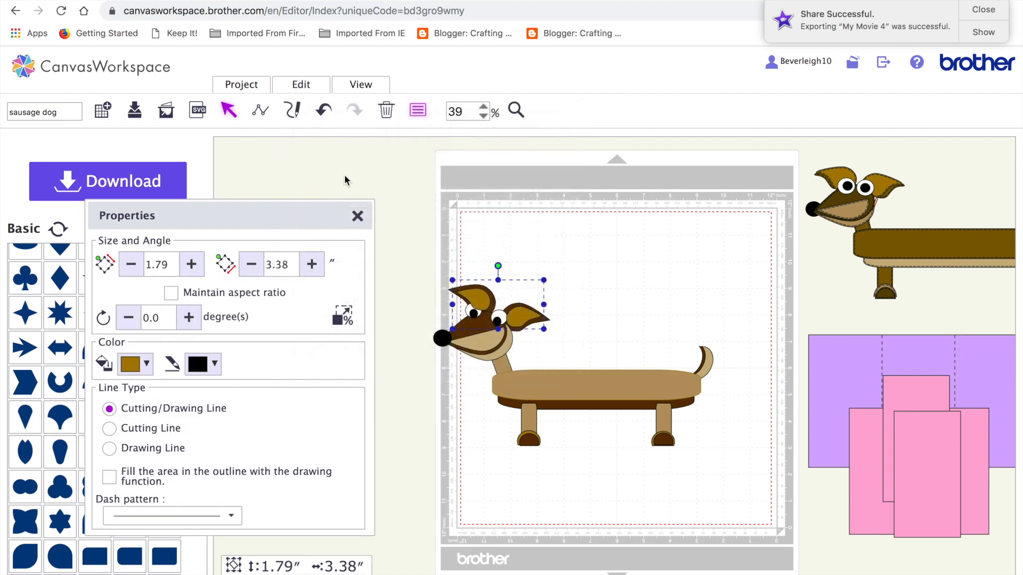
click(301, 84)
click(535, 300)
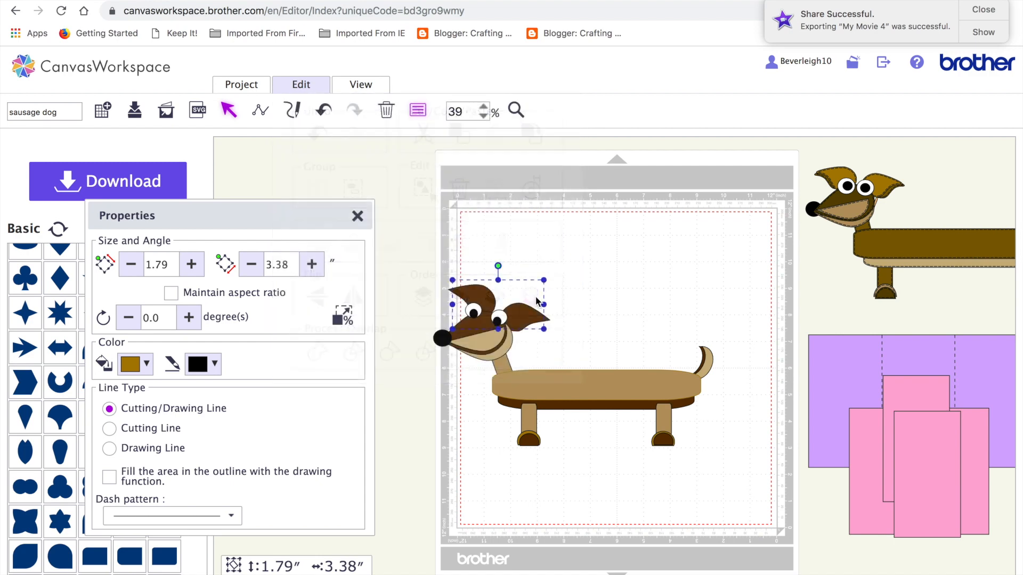
click(301, 85)
click(494, 300)
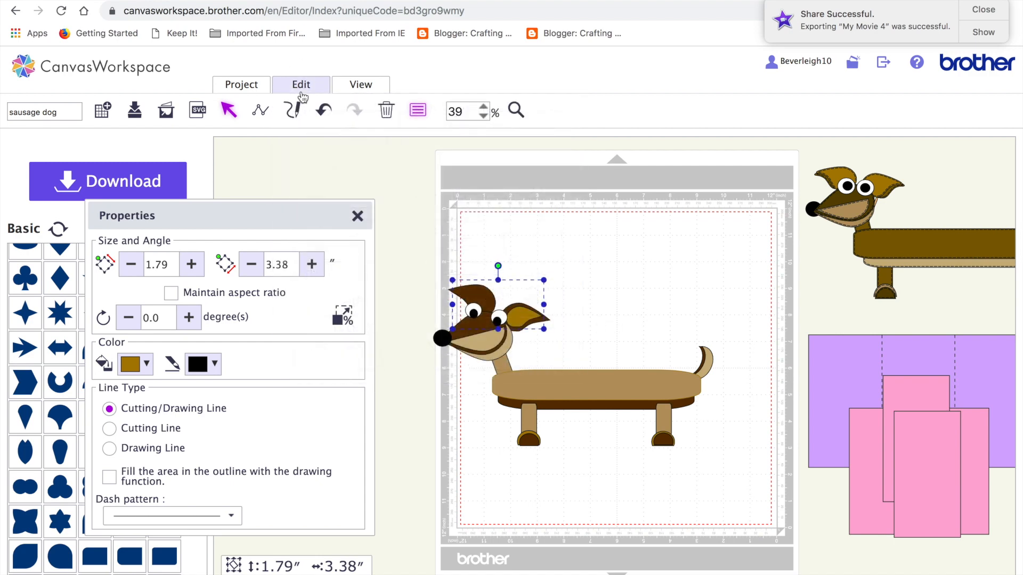
click(301, 92)
click(464, 297)
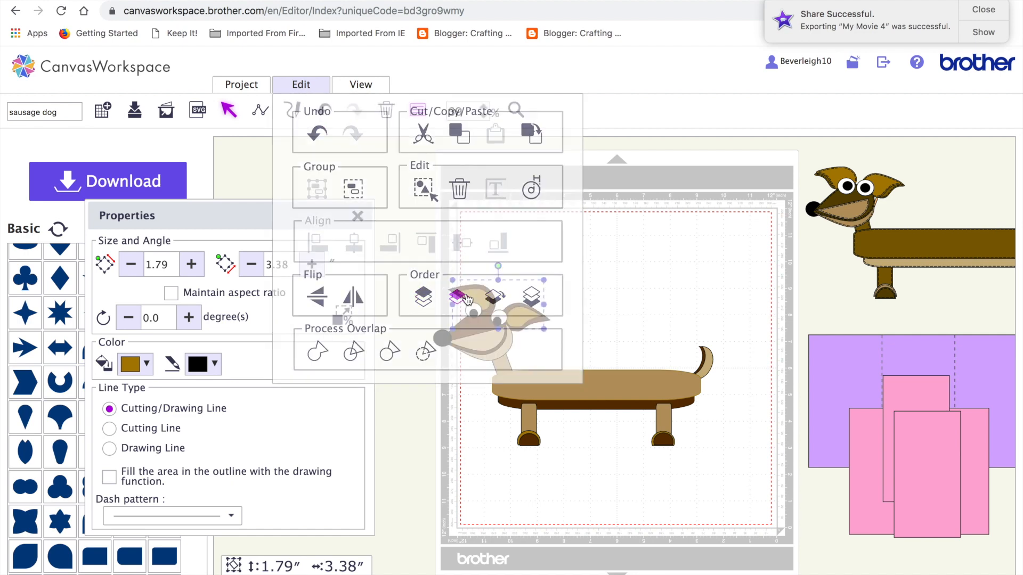
click(623, 285)
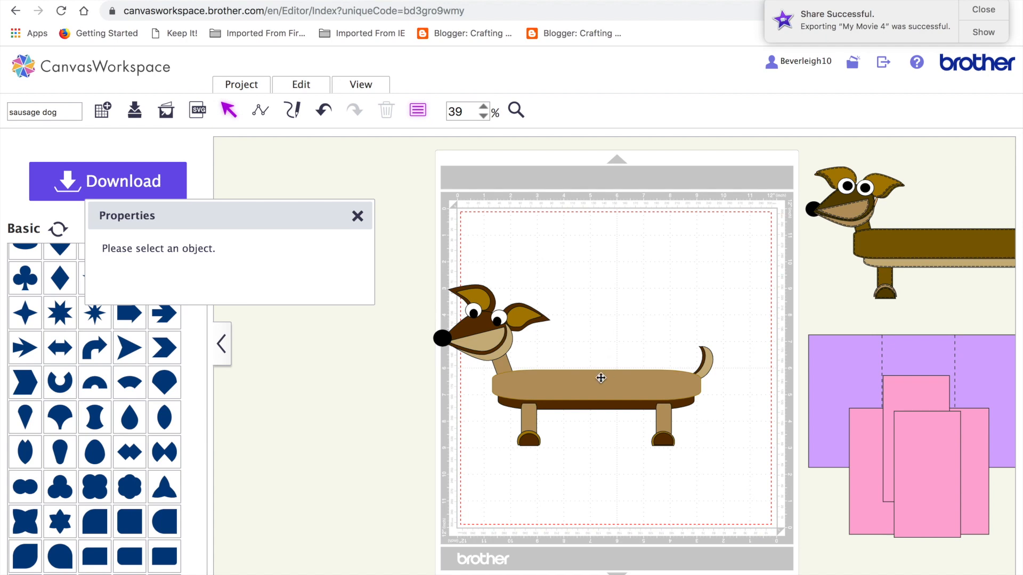
Stretch the dog's tan upper body upward to a height of about 1.29 inches.
click(585, 387)
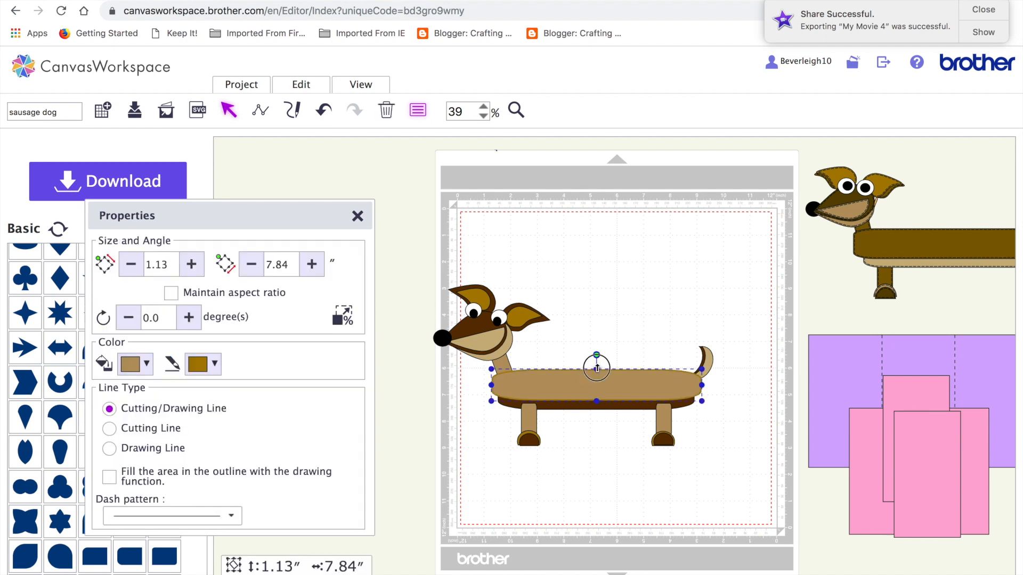
drag(597, 369, 596, 364)
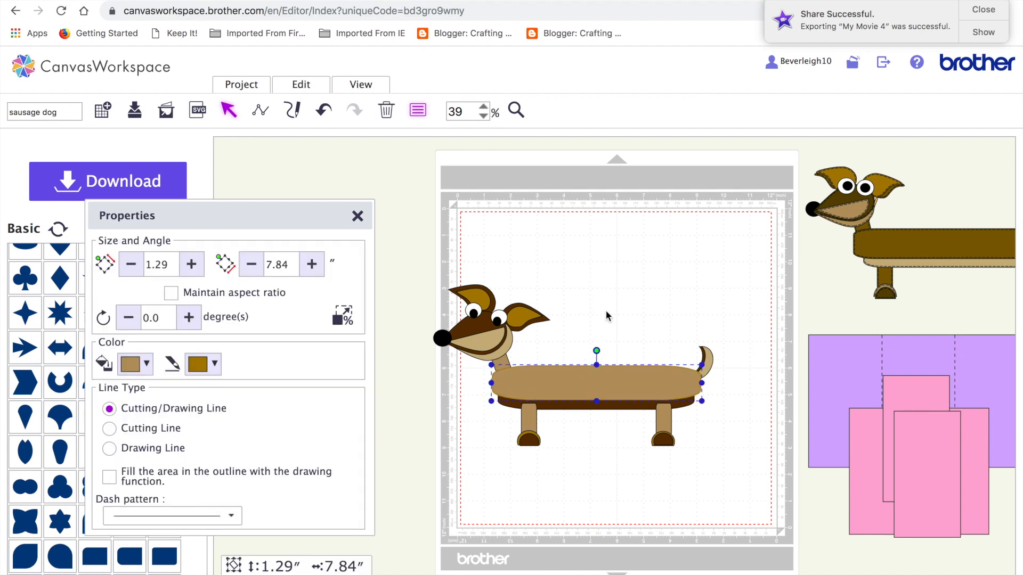
click(606, 316)
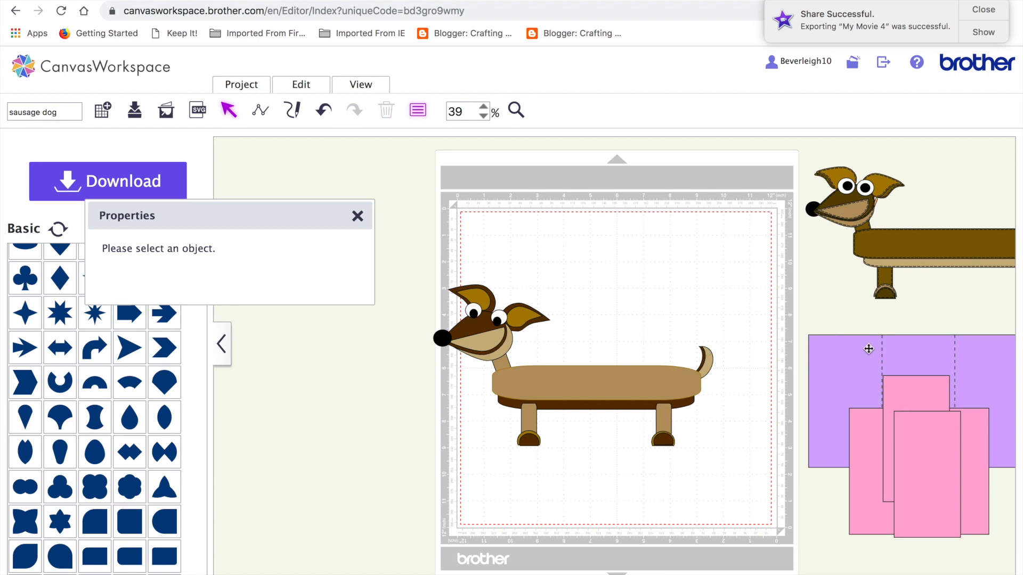
Create an inward offset line spaced 0.08 inches inside the tan upper body, leaving the original line as is.
click(519, 113)
click(875, 248)
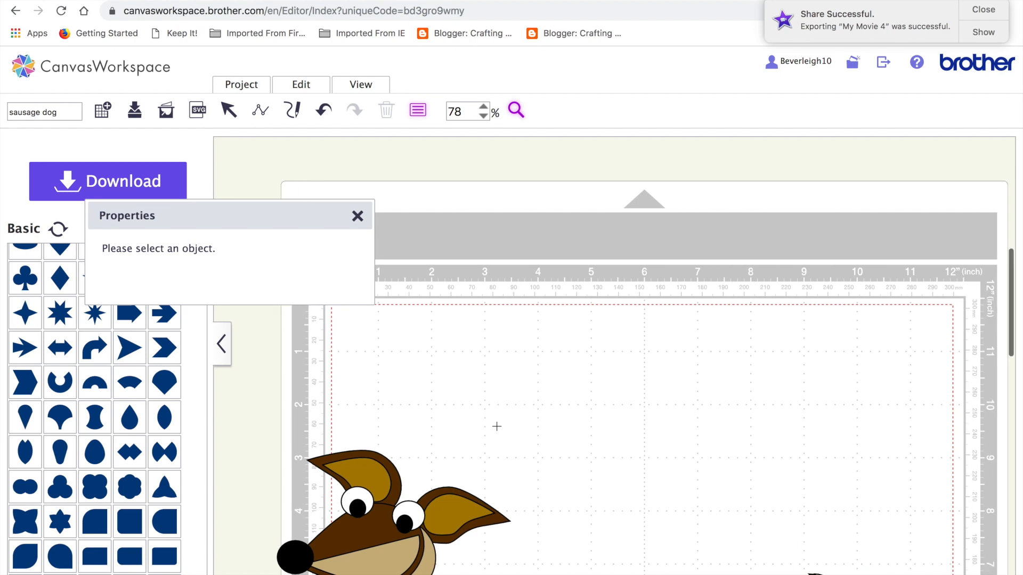
scroll(497, 427, down, 3)
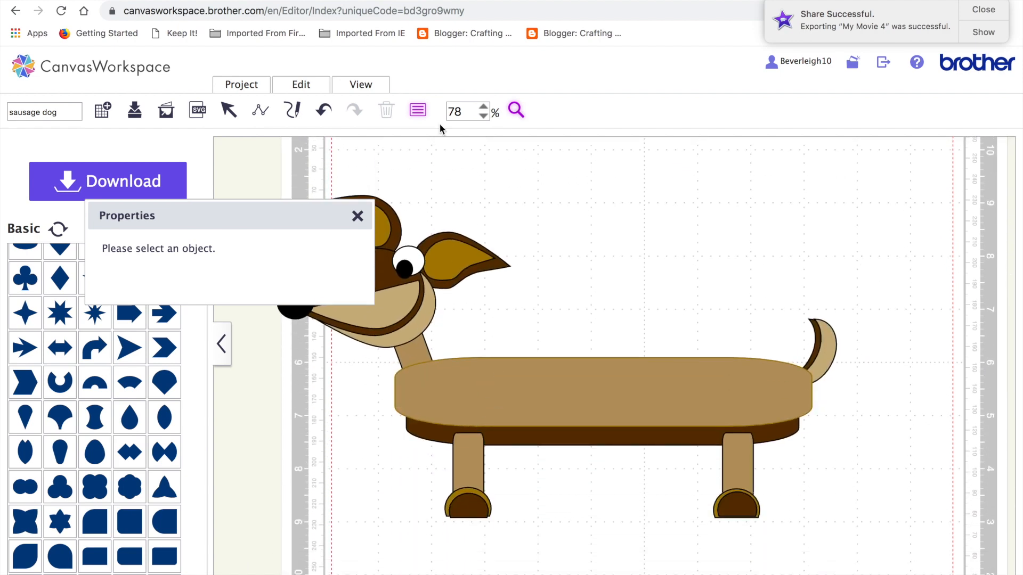
click(229, 110)
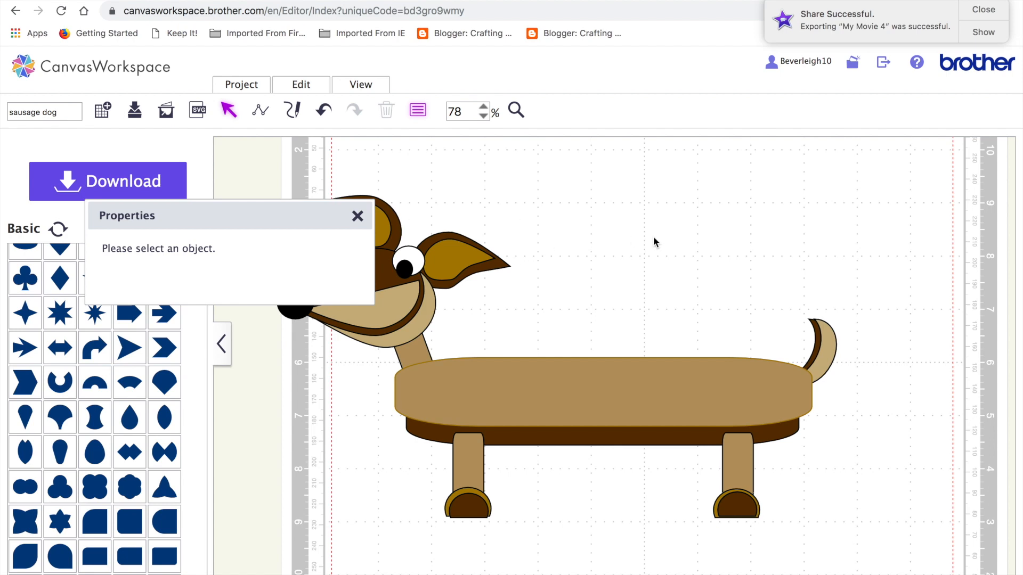
click(525, 400)
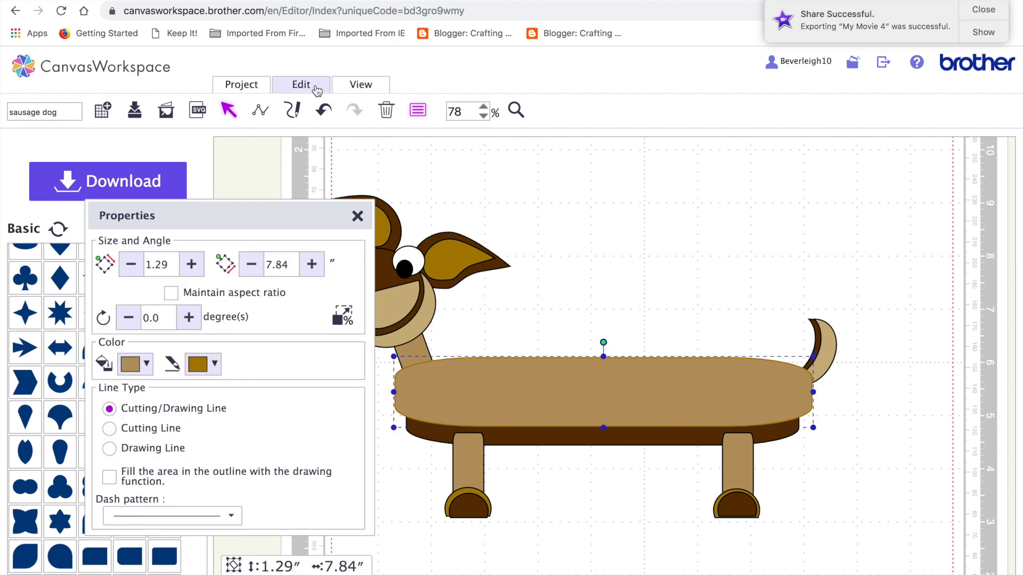
click(317, 89)
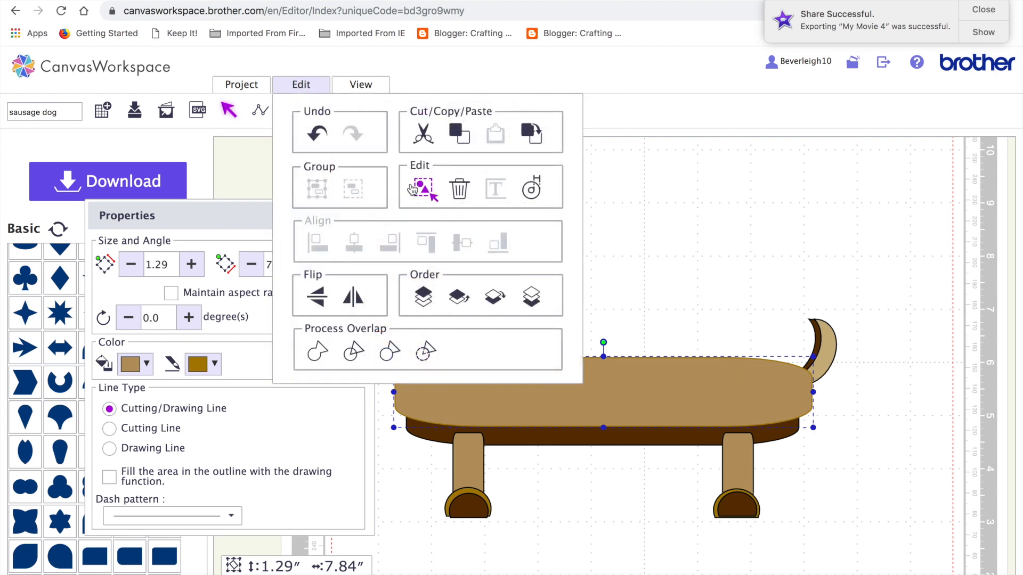
click(533, 190)
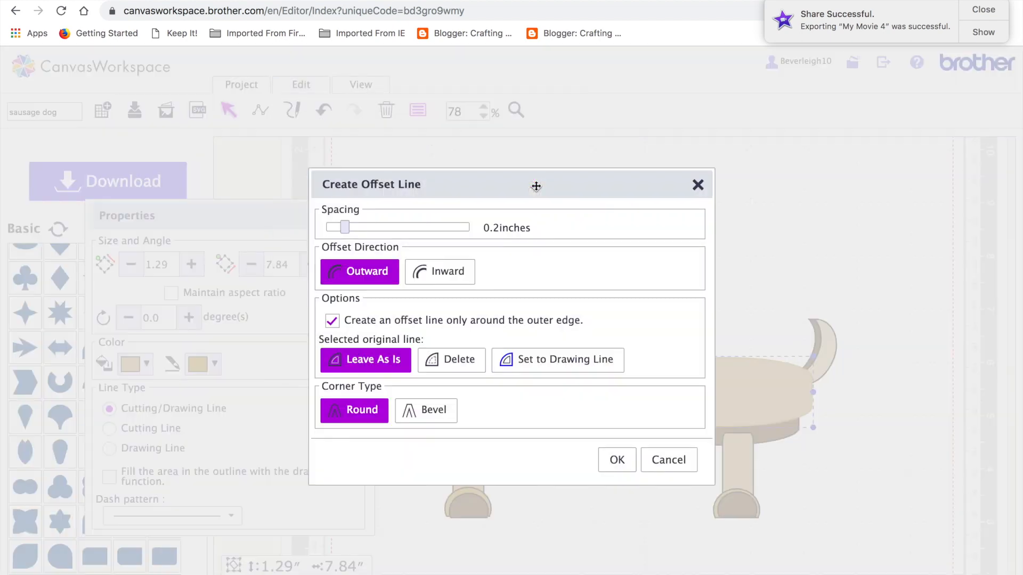
click(446, 282)
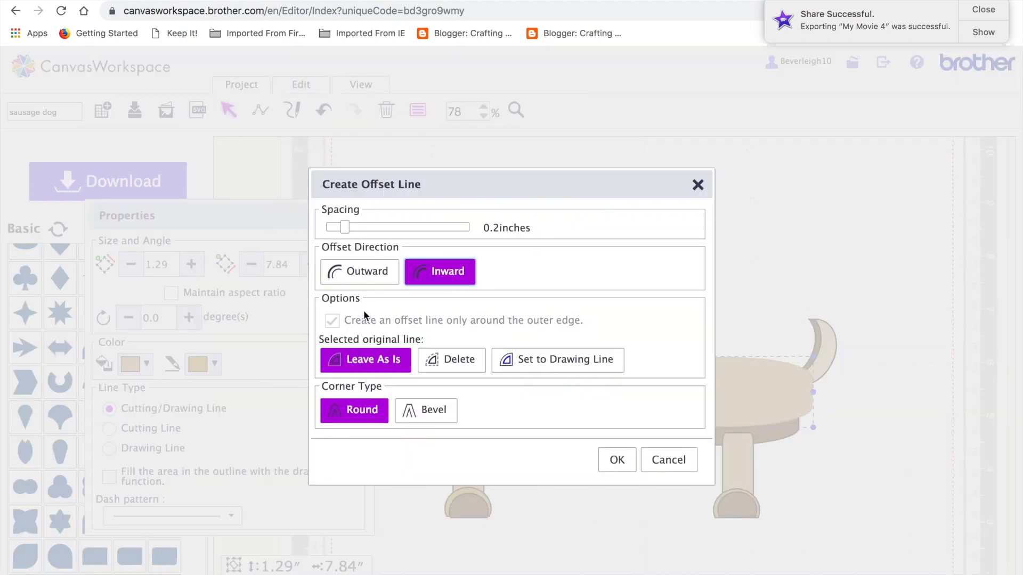
drag(349, 228, 333, 229)
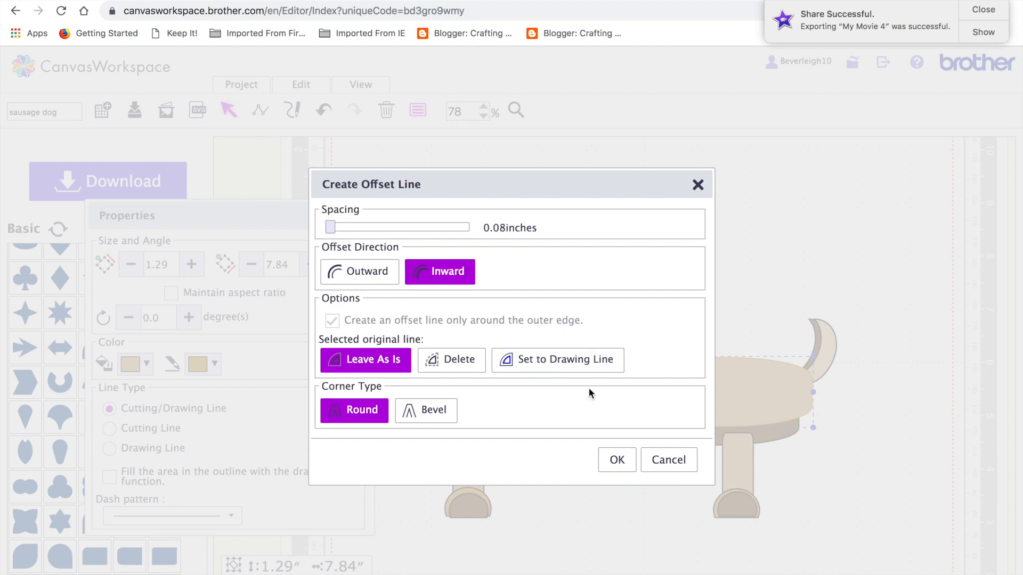
click(618, 461)
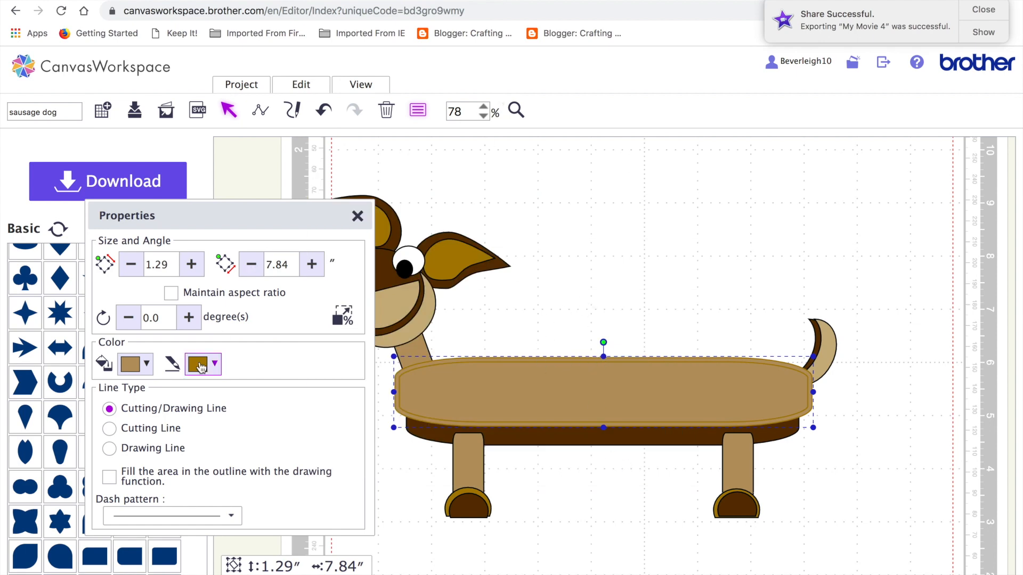
click(137, 448)
click(231, 516)
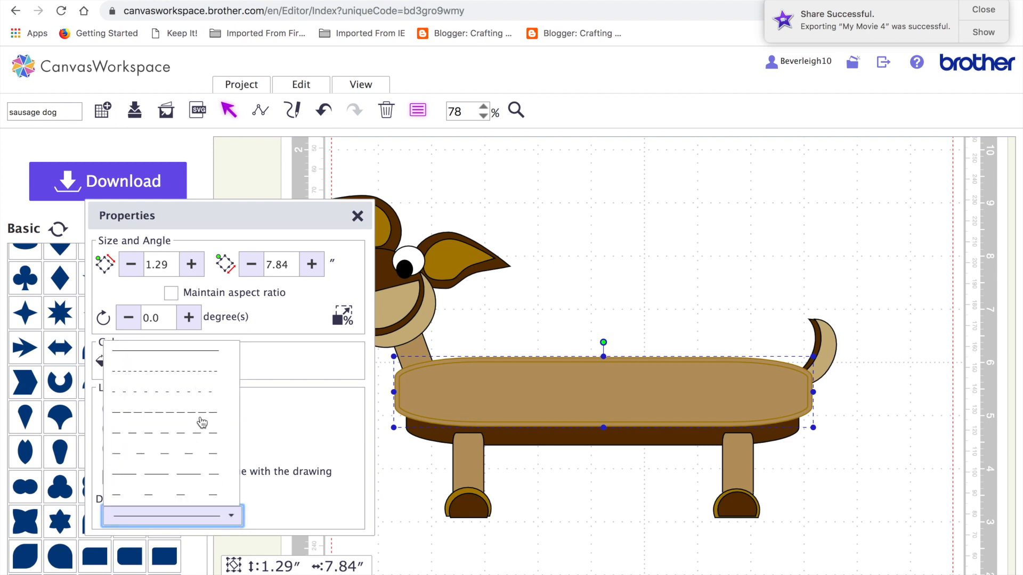
click(202, 416)
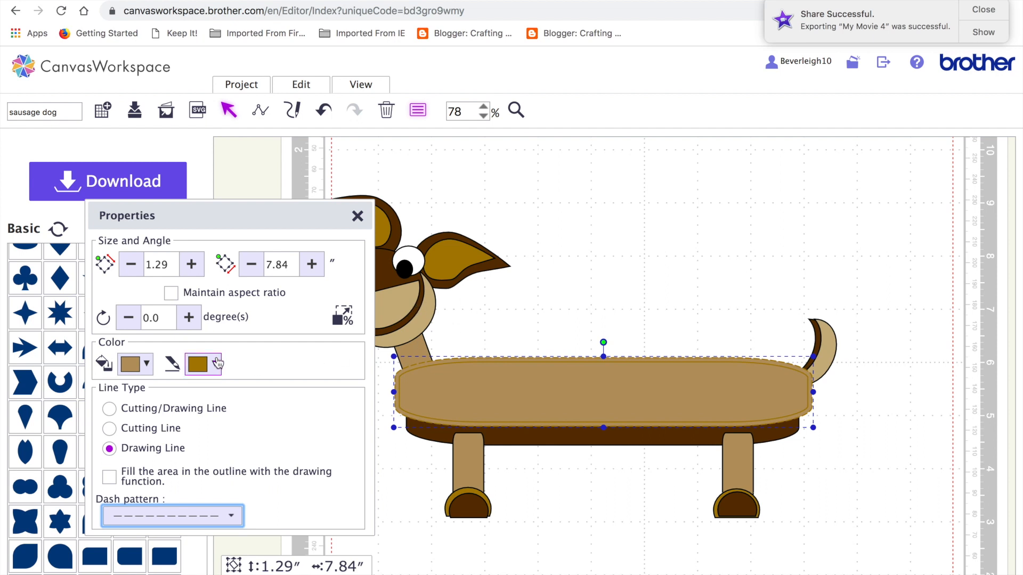
click(215, 366)
click(241, 122)
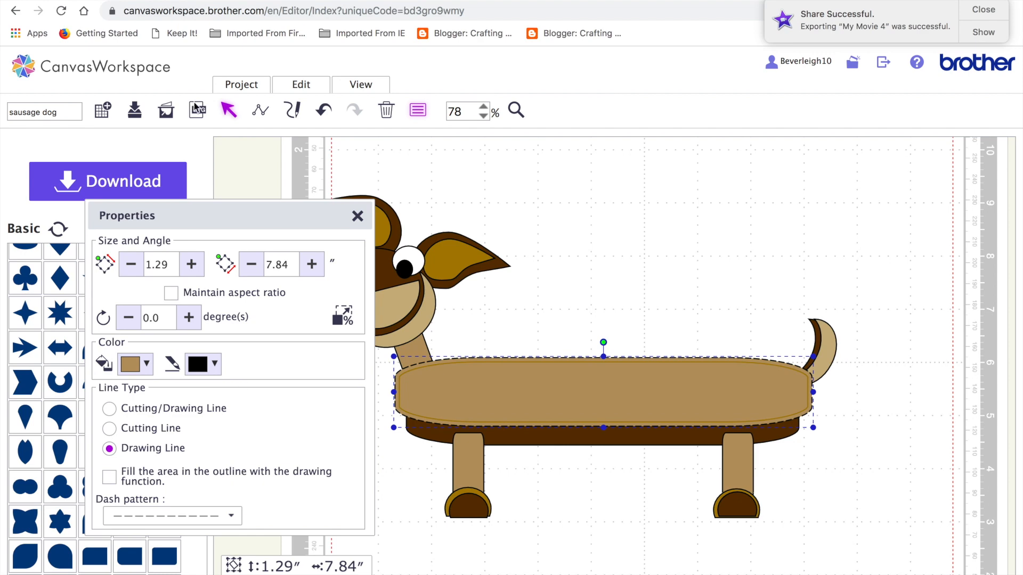
click(320, 111)
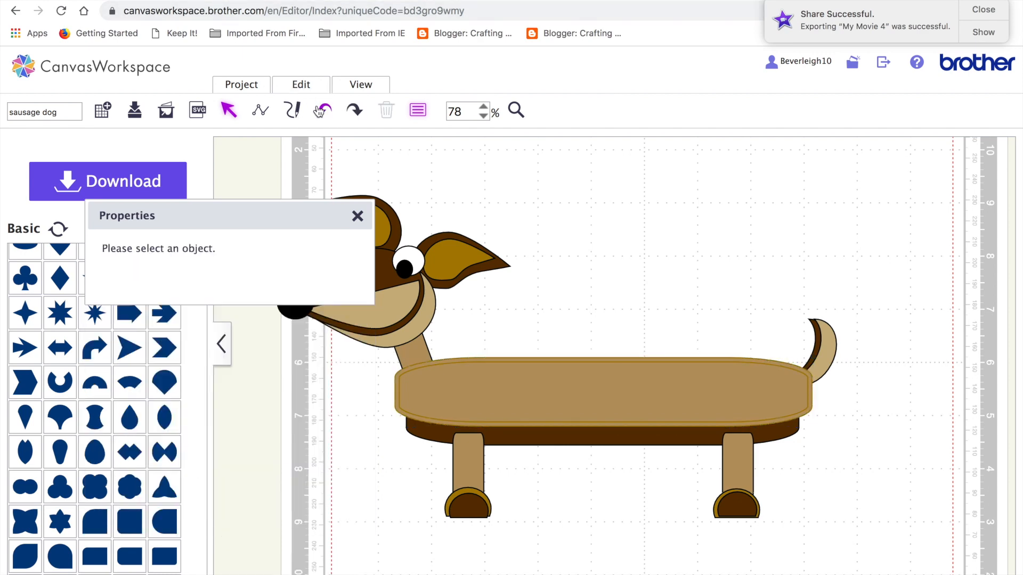
Turn the inner offset line of the tan body into a black drawing line with a dashed, stitch-like pattern.
click(475, 398)
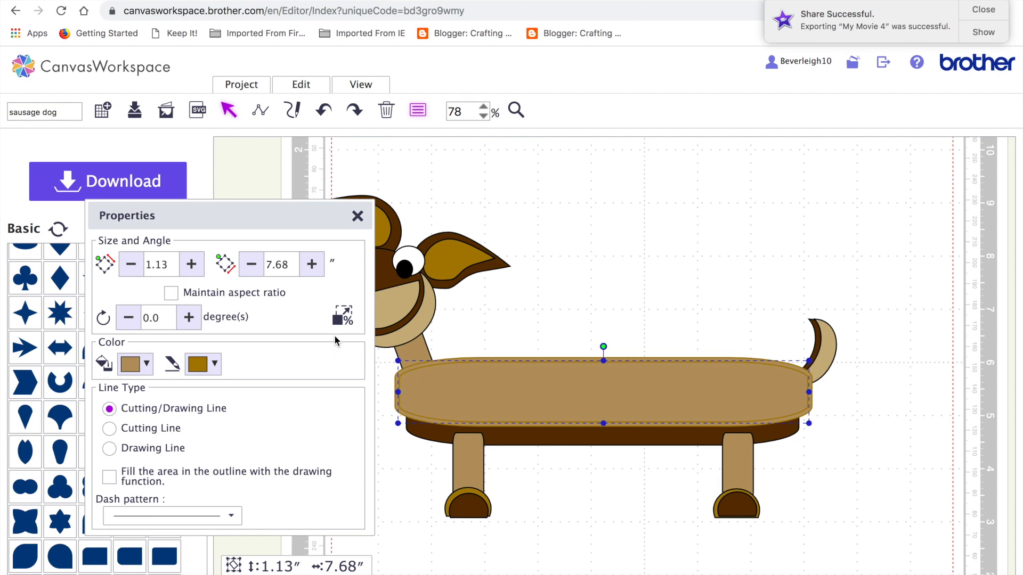
click(212, 364)
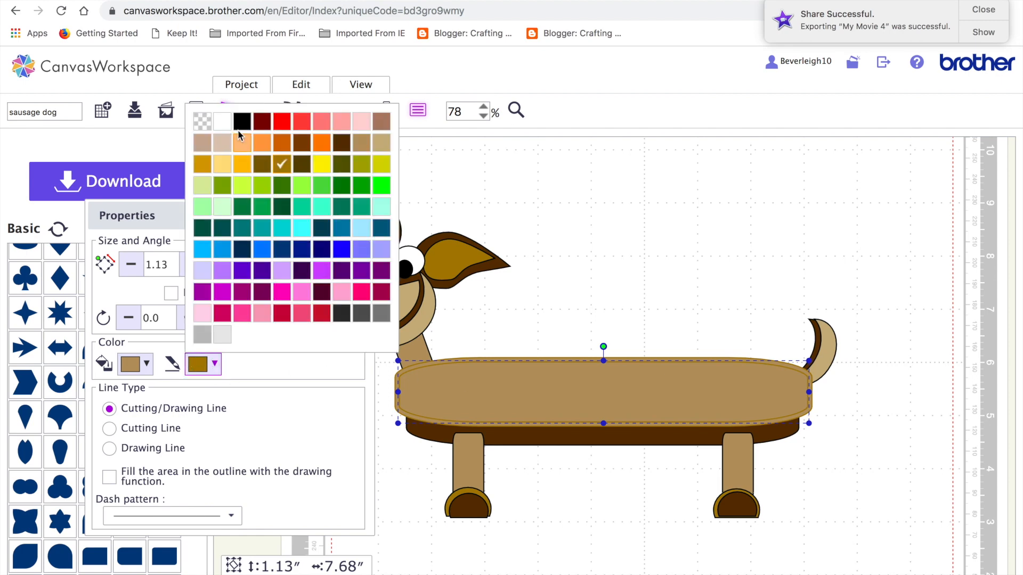
click(242, 123)
click(163, 453)
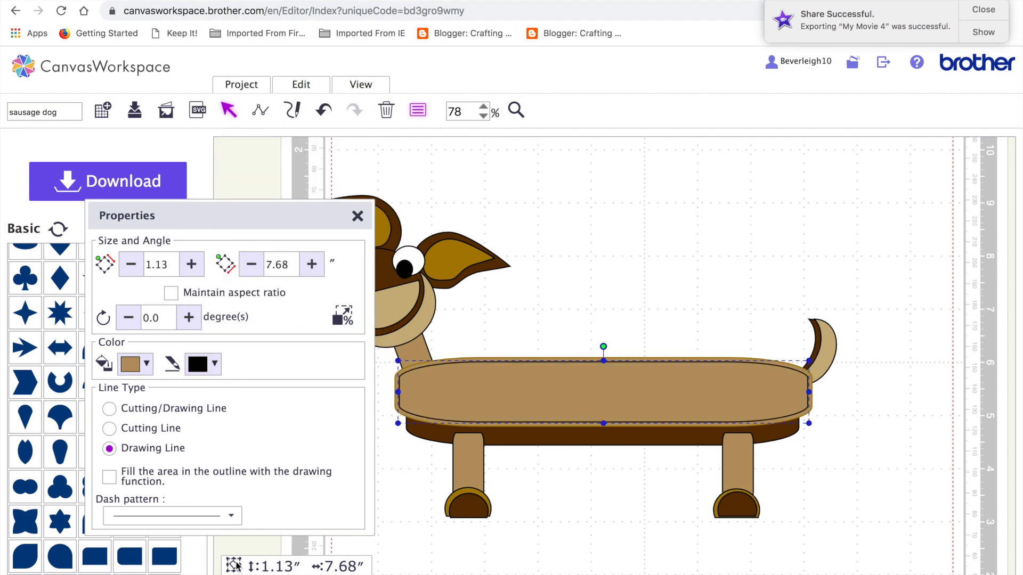
click(231, 516)
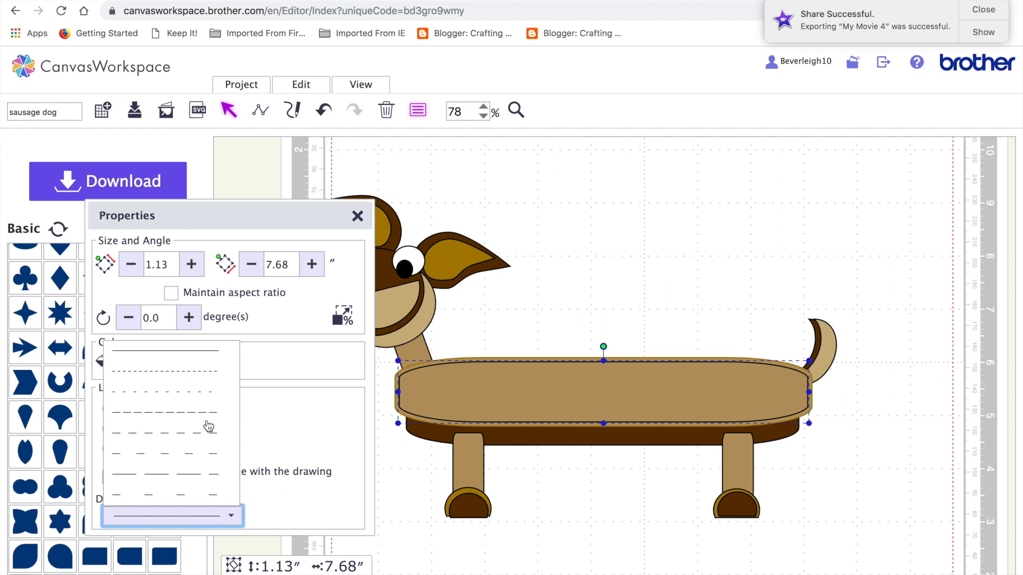
click(208, 435)
click(627, 296)
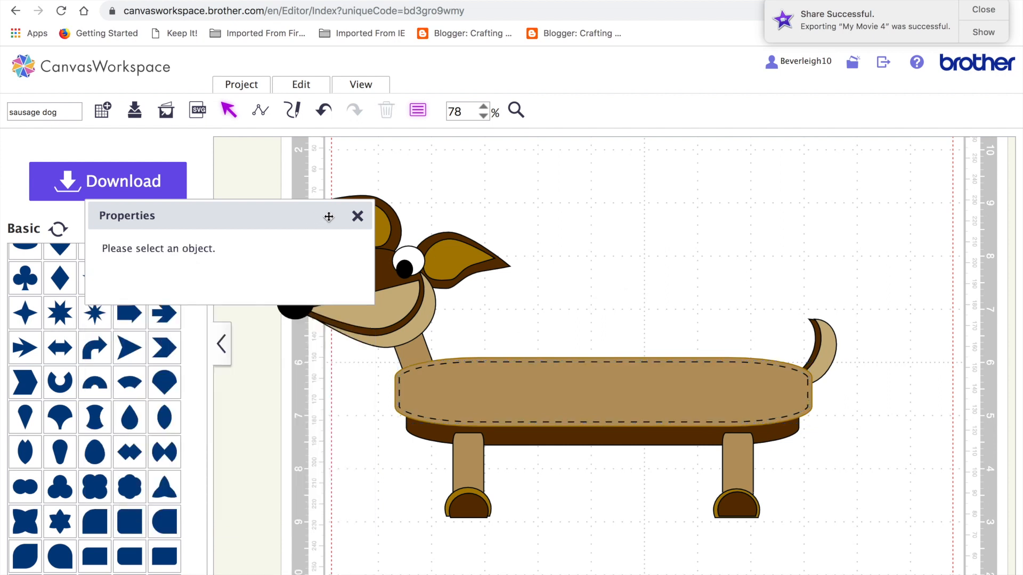
Keep the purple card base clear of the dog and group all the dog's parts into one object.
drag(329, 217, 224, 217)
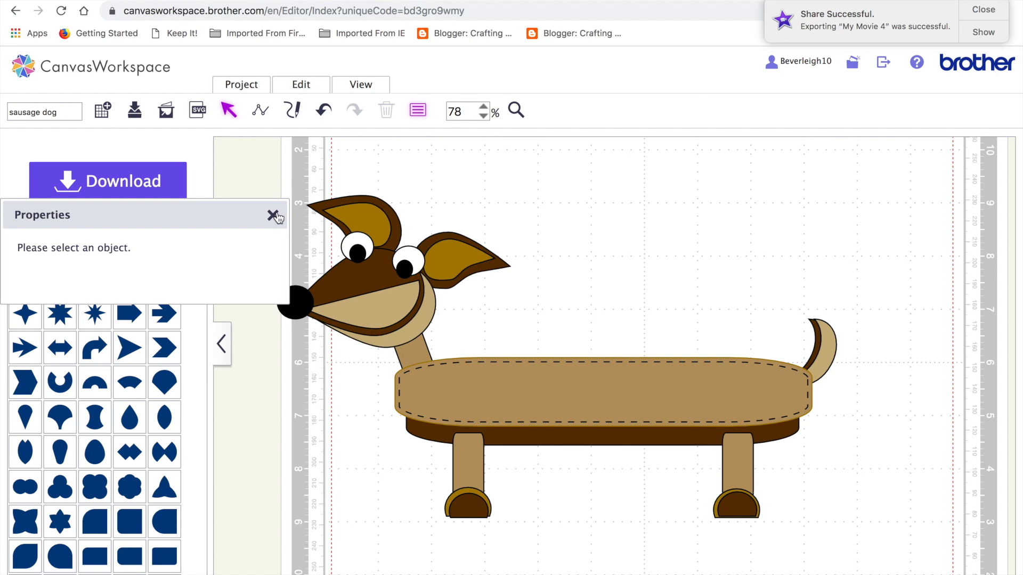
click(483, 116)
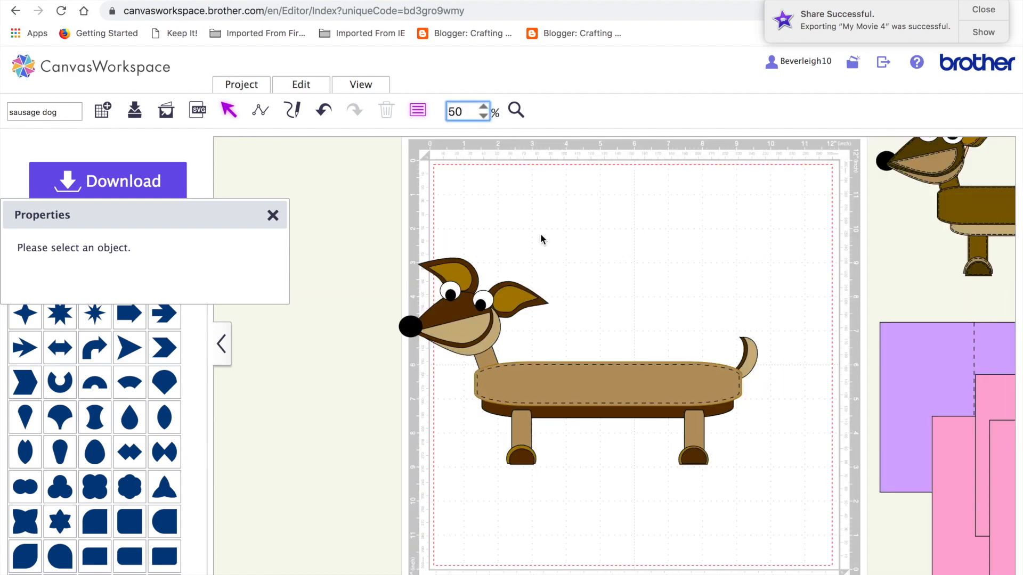
drag(927, 359, 741, 170)
drag(340, 237, 783, 481)
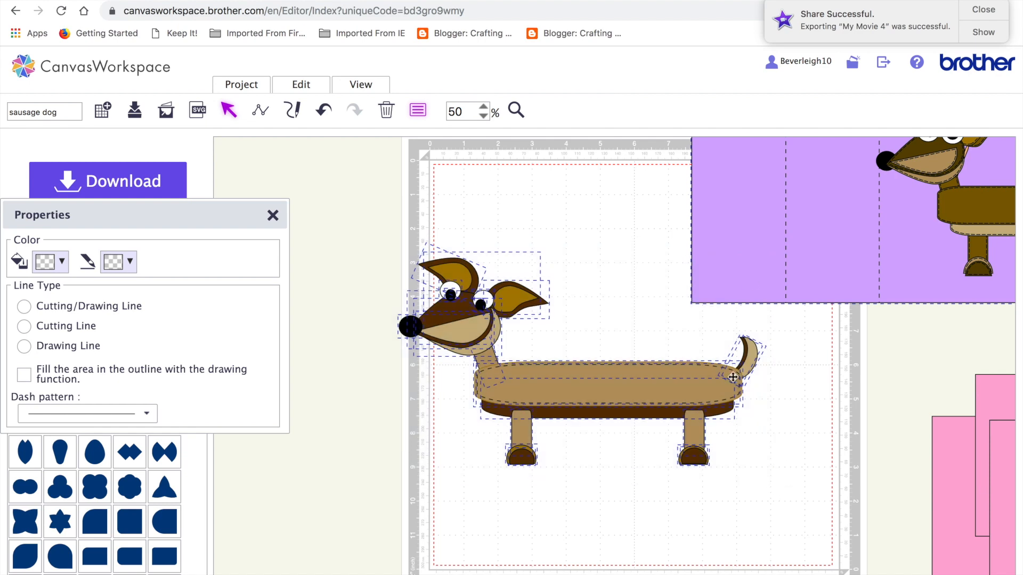
click(814, 472)
drag(777, 248, 925, 247)
drag(408, 197, 783, 461)
click(307, 85)
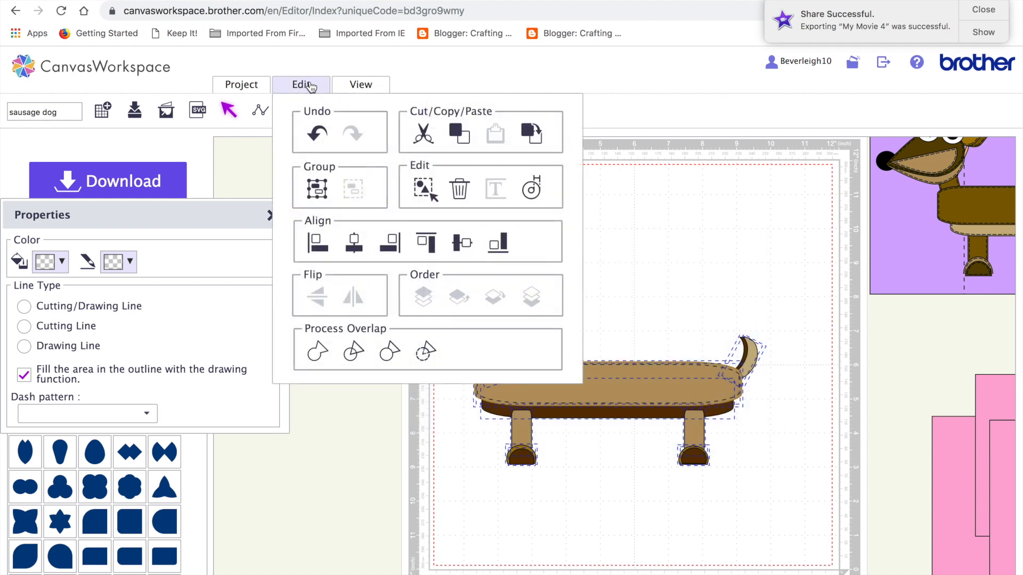
click(318, 189)
Place the purple card base on the upper part of the mat and lay the grouped dog over it.
drag(578, 388, 591, 498)
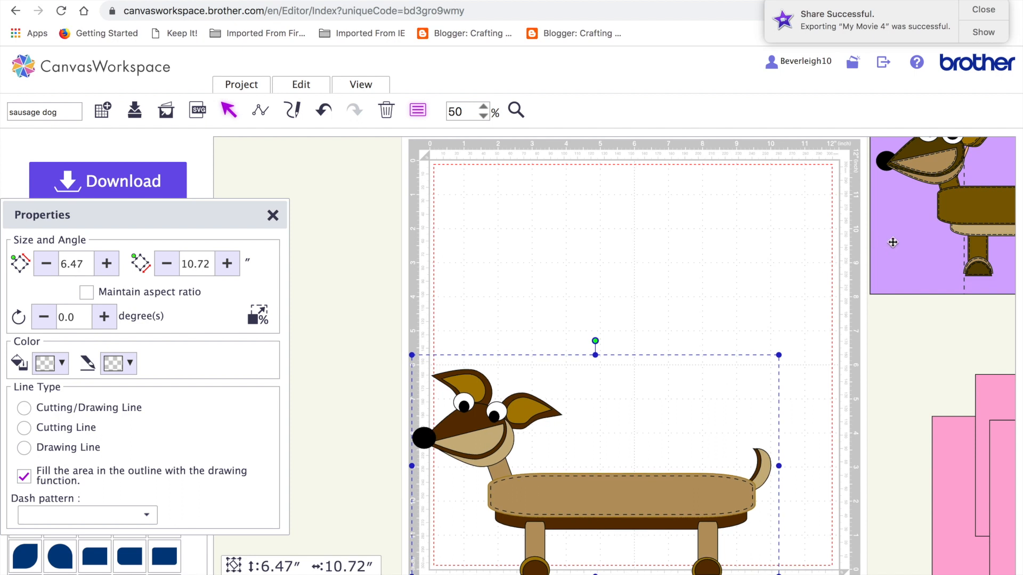
drag(893, 243, 467, 296)
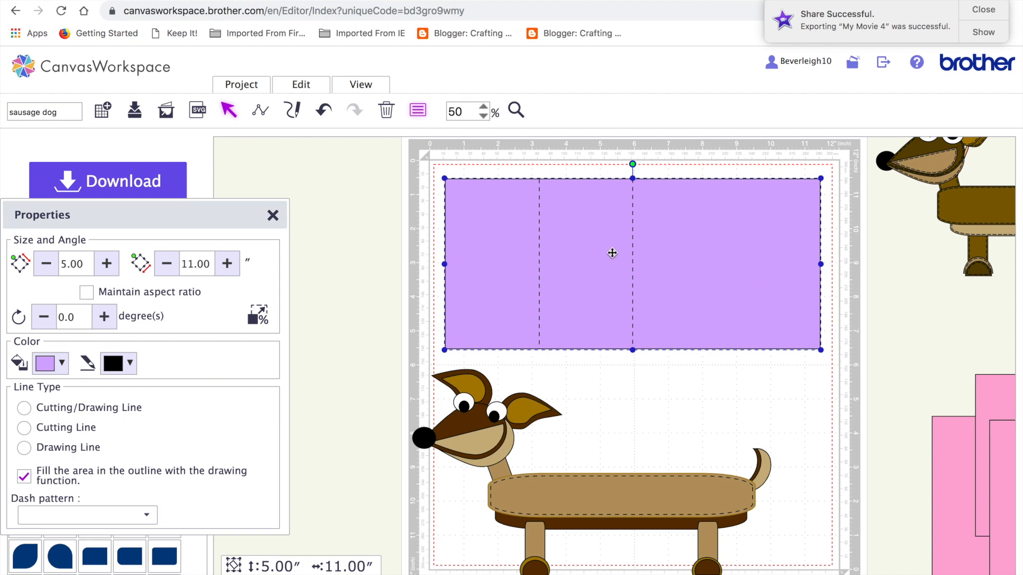
drag(590, 477, 562, 285)
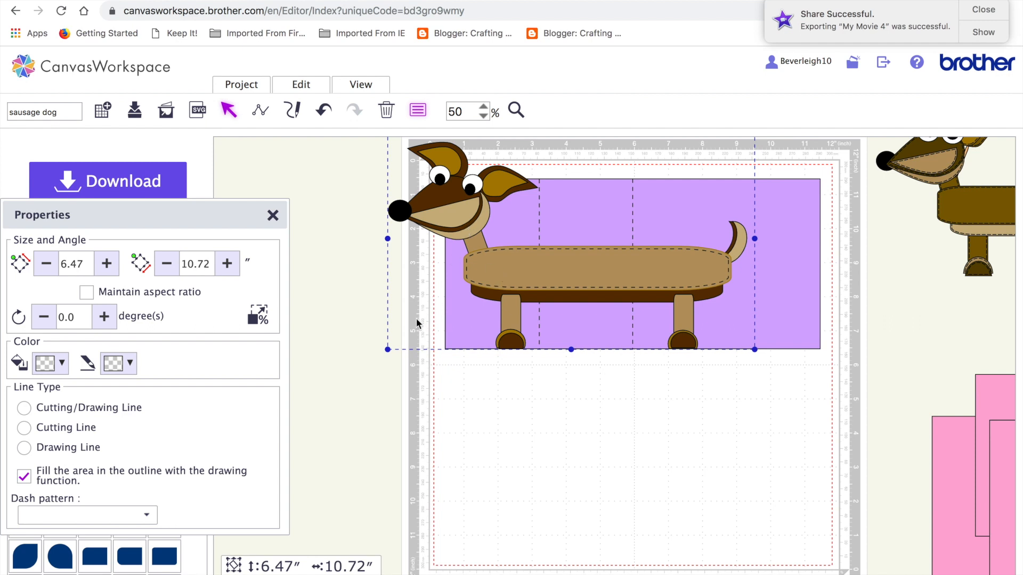
Resize the grouped dog to about 5.06 by 10.18 inches and align its paws with the card base's bottom edge.
drag(387, 350, 427, 307)
drag(608, 236, 589, 258)
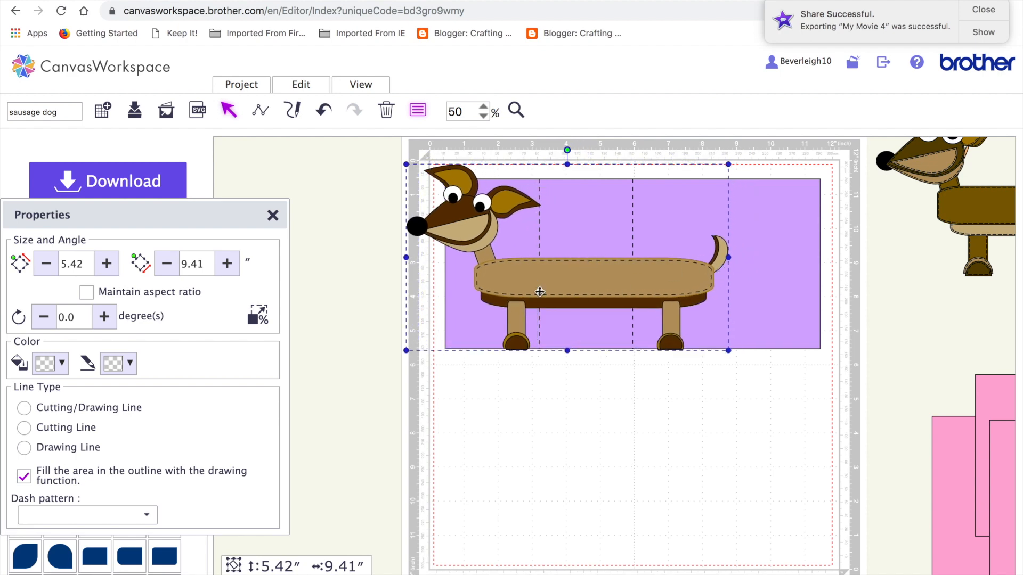
drag(404, 352, 410, 349)
click(559, 447)
click(678, 282)
drag(730, 258, 779, 257)
drag(599, 290, 578, 292)
drag(382, 166, 404, 163)
click(482, 389)
drag(526, 276, 526, 272)
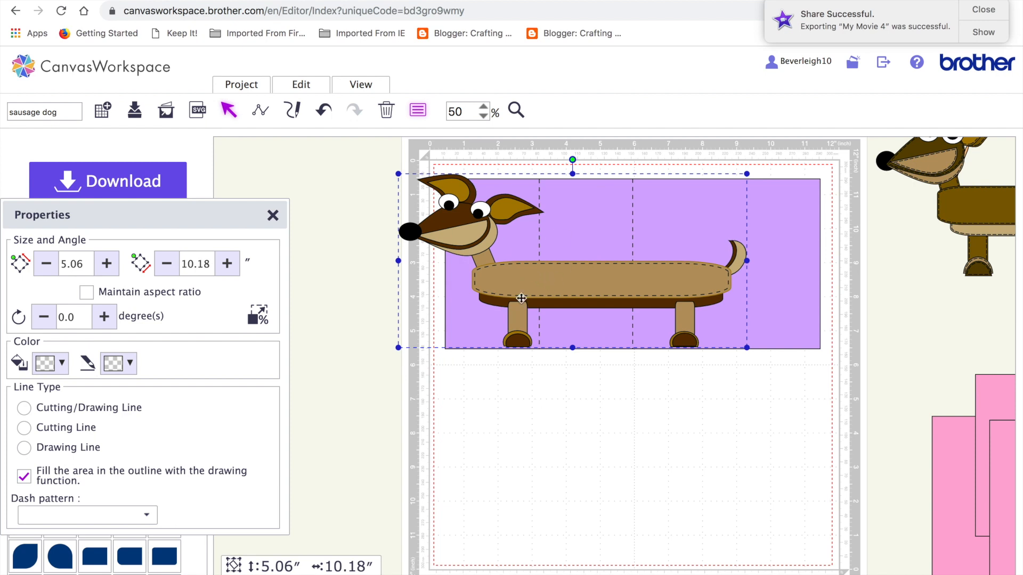
drag(523, 290, 517, 294)
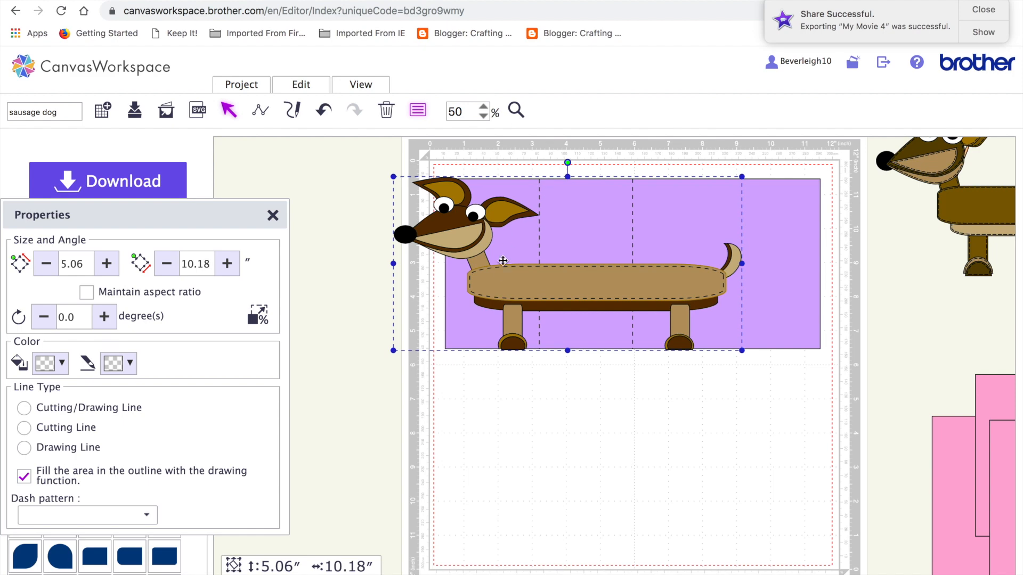
drag(506, 281, 504, 282)
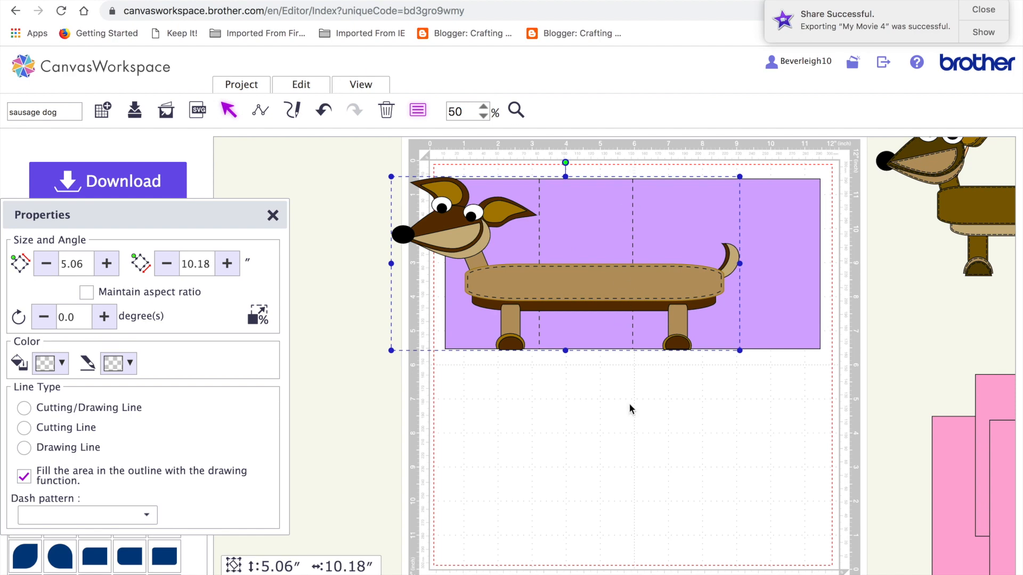
Ungroup the dog below the purple card base and move the card base off to the side of the mat.
drag(613, 285, 657, 491)
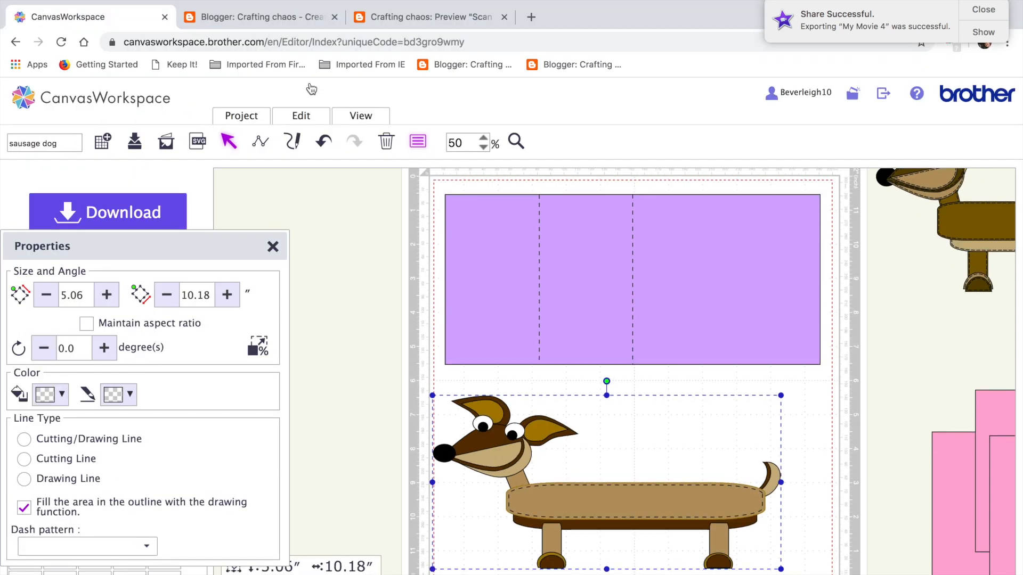
click(301, 84)
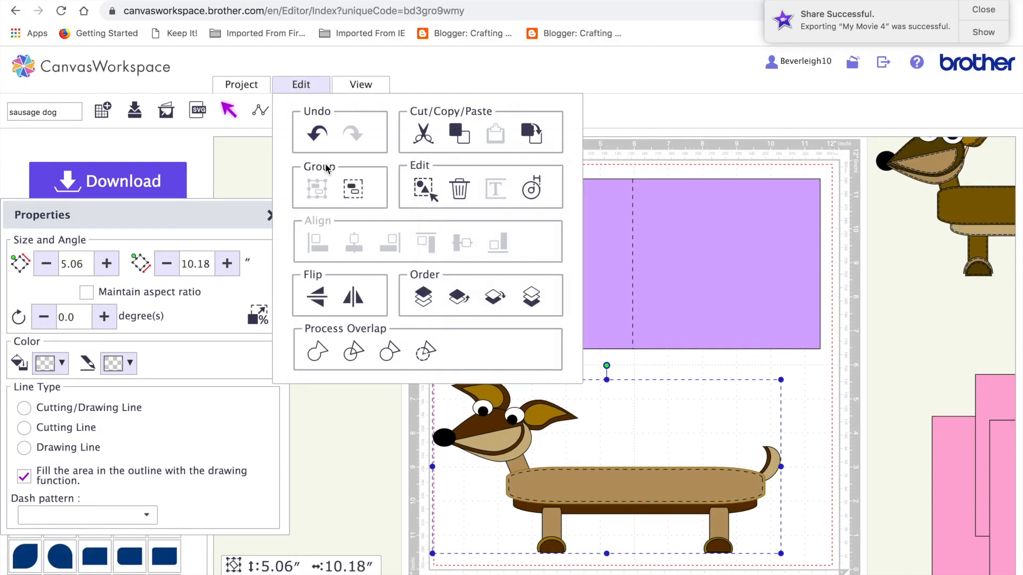
click(353, 189)
click(387, 376)
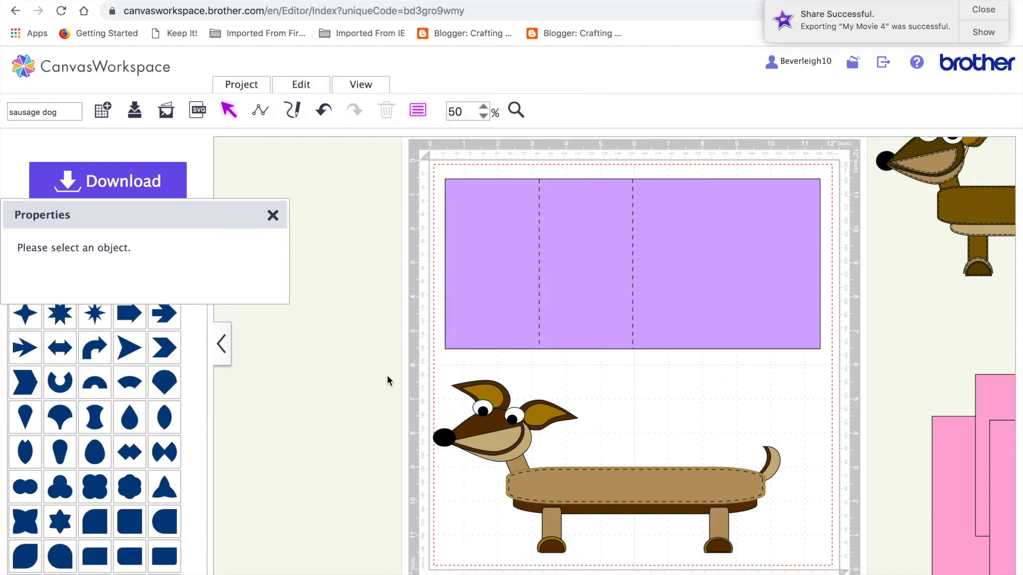
drag(673, 277, 1014, 254)
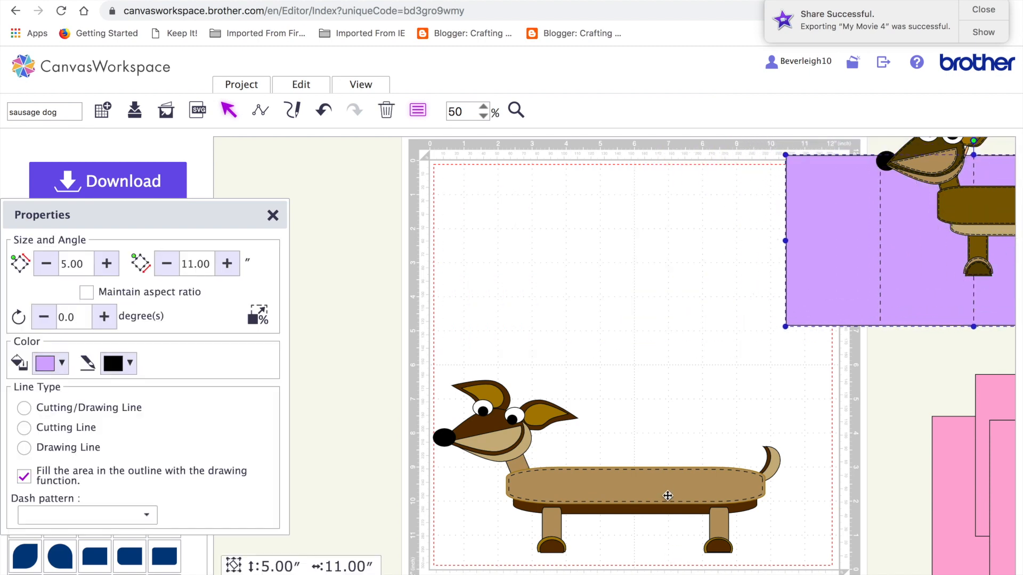
drag(664, 456, 688, 341)
drag(630, 491, 654, 346)
click(326, 112)
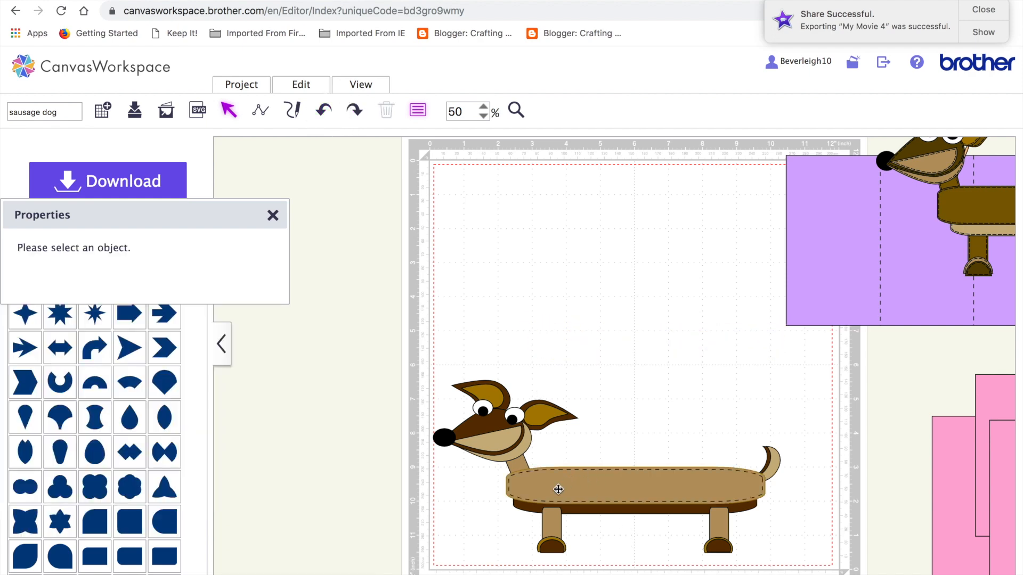
Move the dark brown lower body out from the dog to the empty middle of the mat.
click(614, 512)
drag(614, 512, 641, 328)
Group the tan body with its dashed inner line, and move that group and the neck to the upper part of the mat.
click(756, 504)
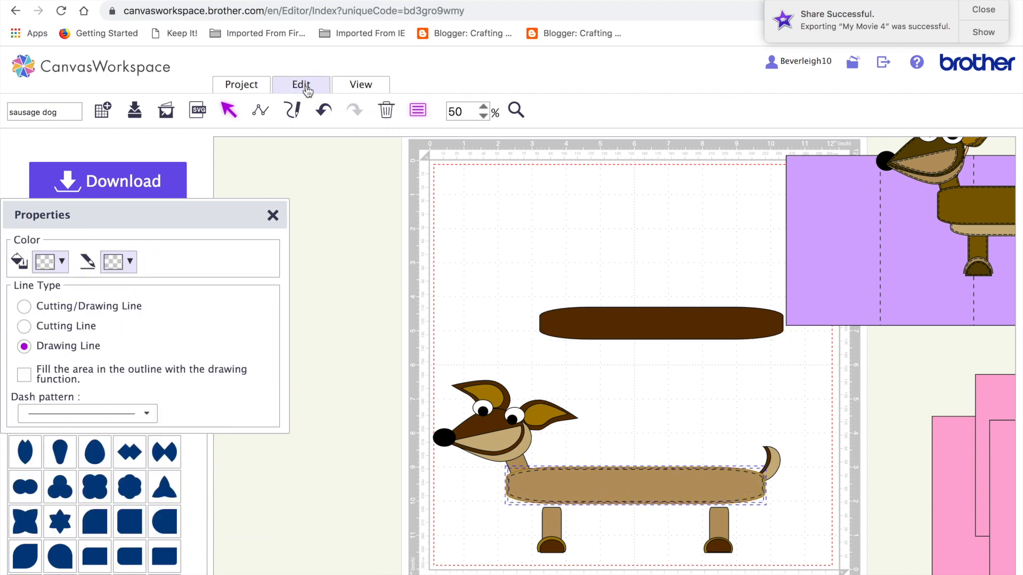
click(302, 86)
click(320, 190)
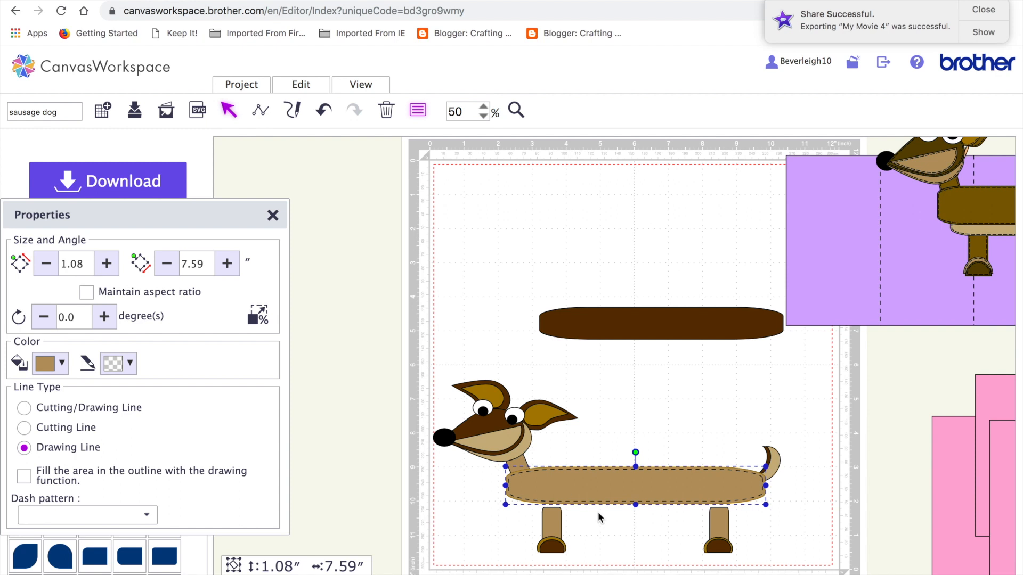
drag(599, 491, 537, 222)
drag(531, 477, 508, 279)
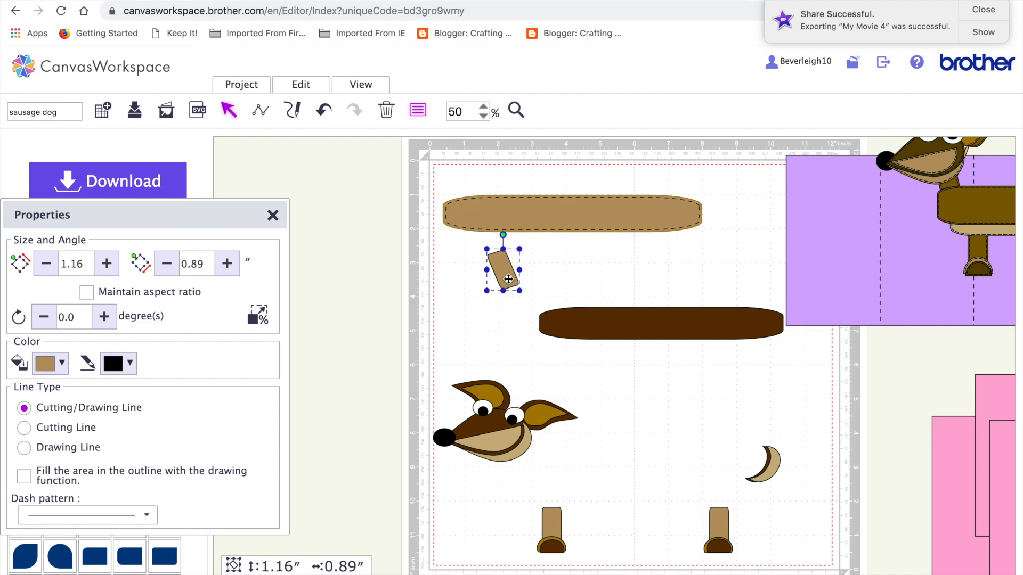